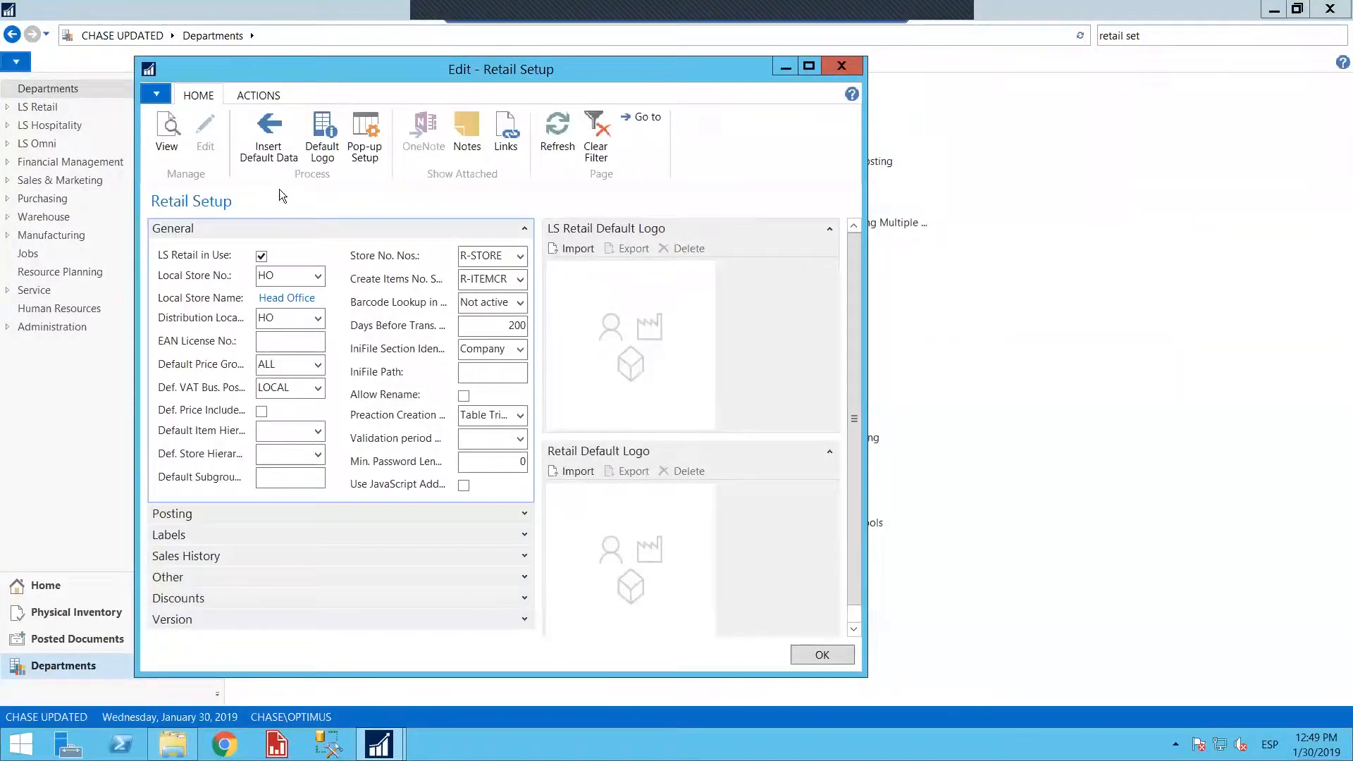
# Close the Retail Setup page, reopen it by searching for "retail set", and maximize its window
pyautogui.click(842, 65)
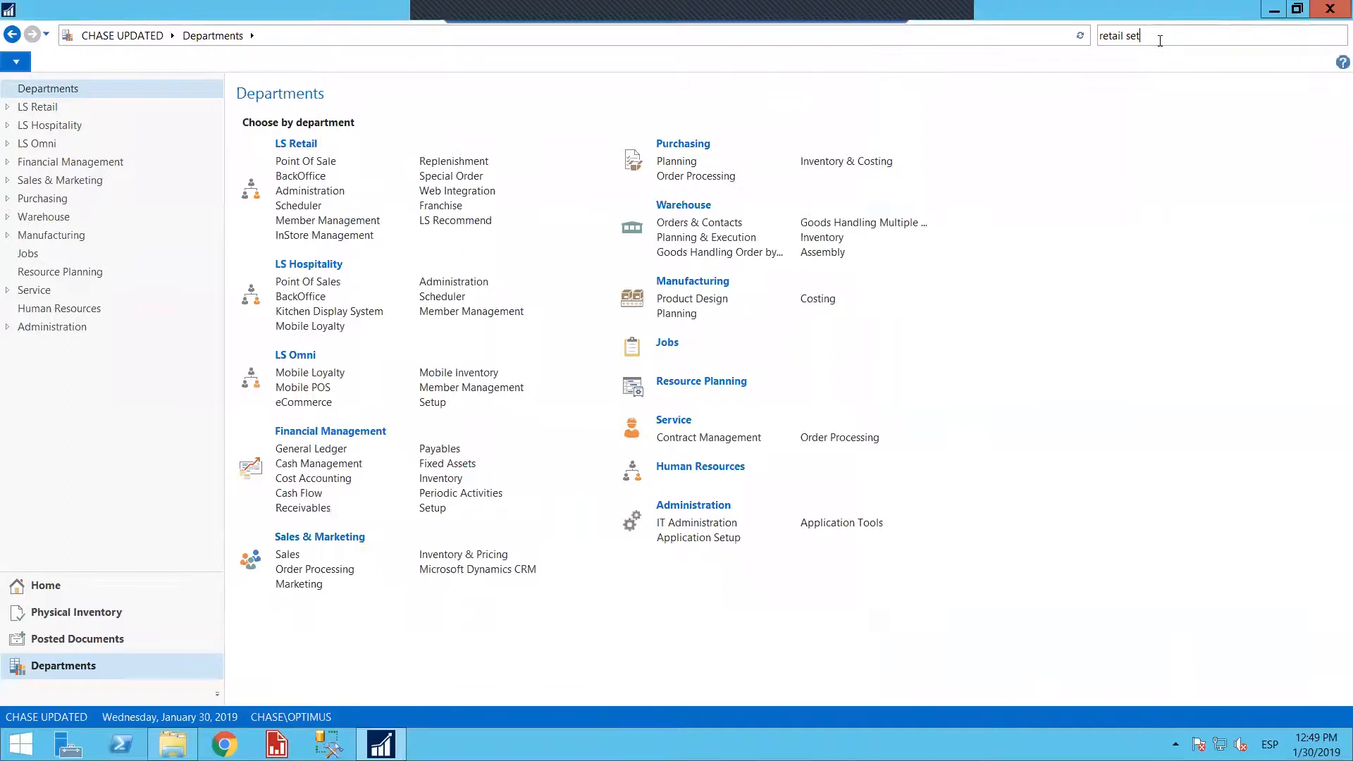
pyautogui.moveTo(1158, 41); pyautogui.dragTo(928, 17)
pyautogui.write('ret')
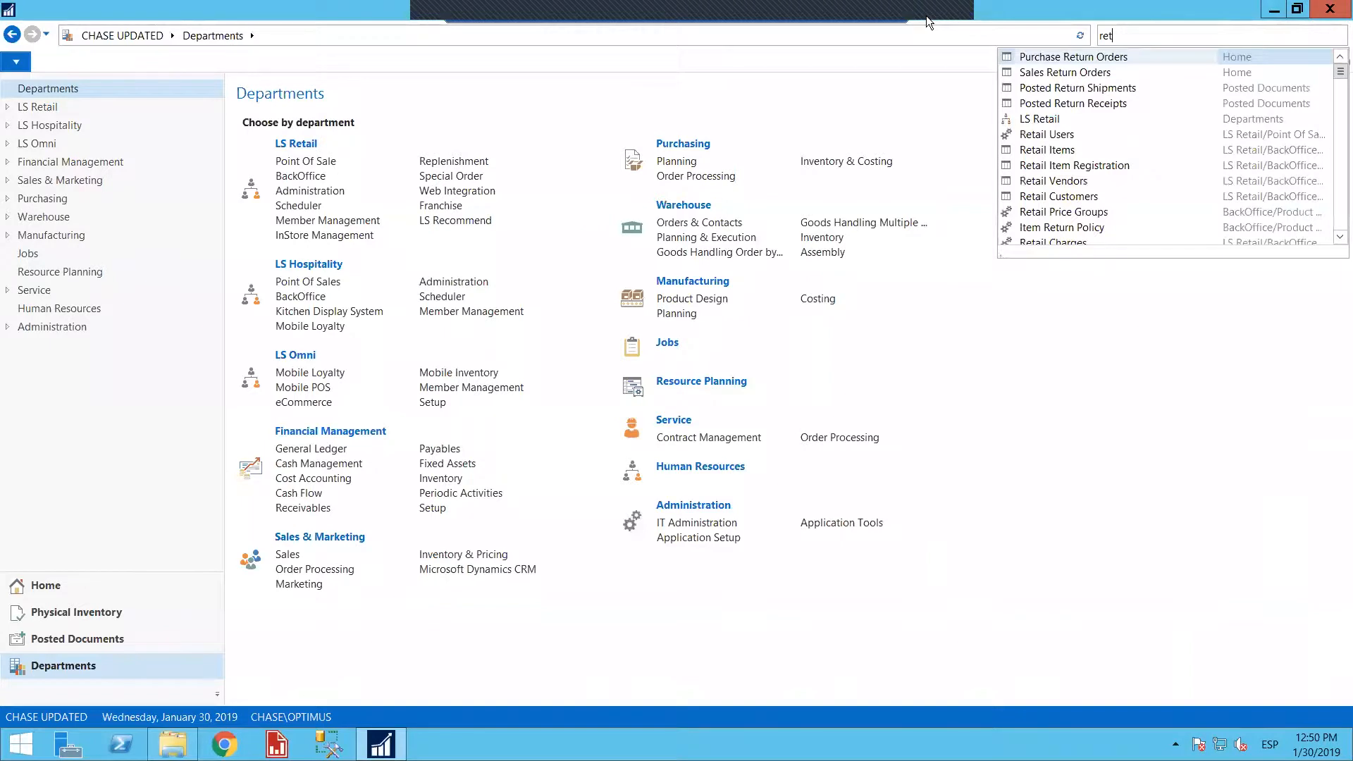
pyautogui.write('ail set')
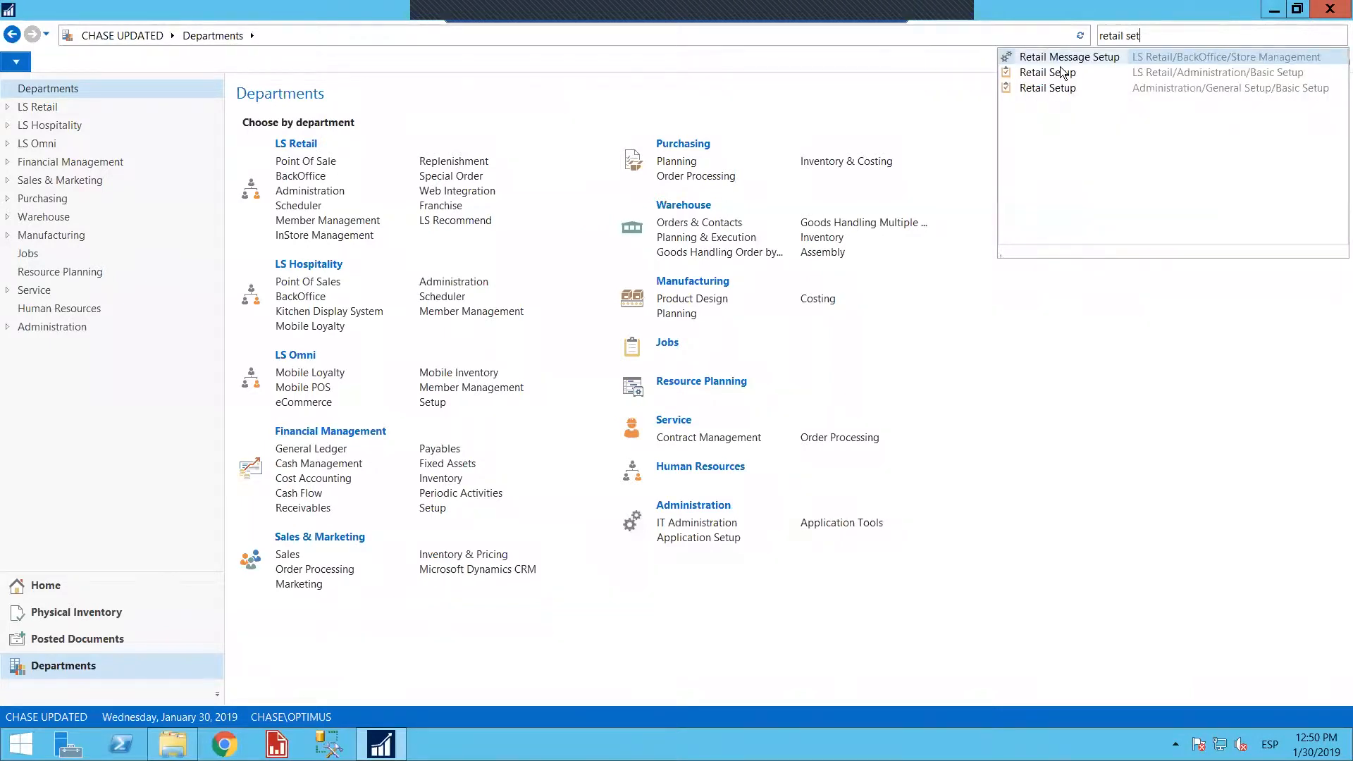
pyautogui.click(1054, 83)
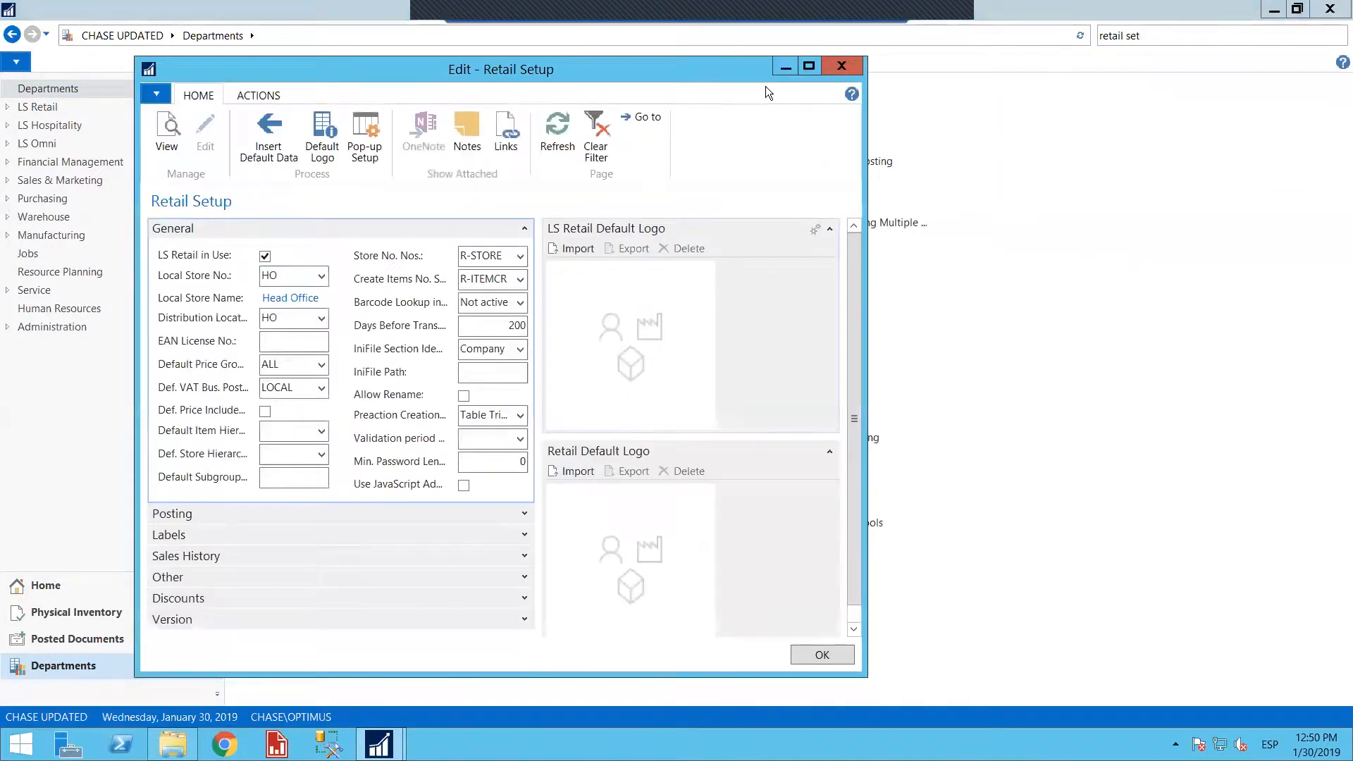
pyautogui.click(808, 67)
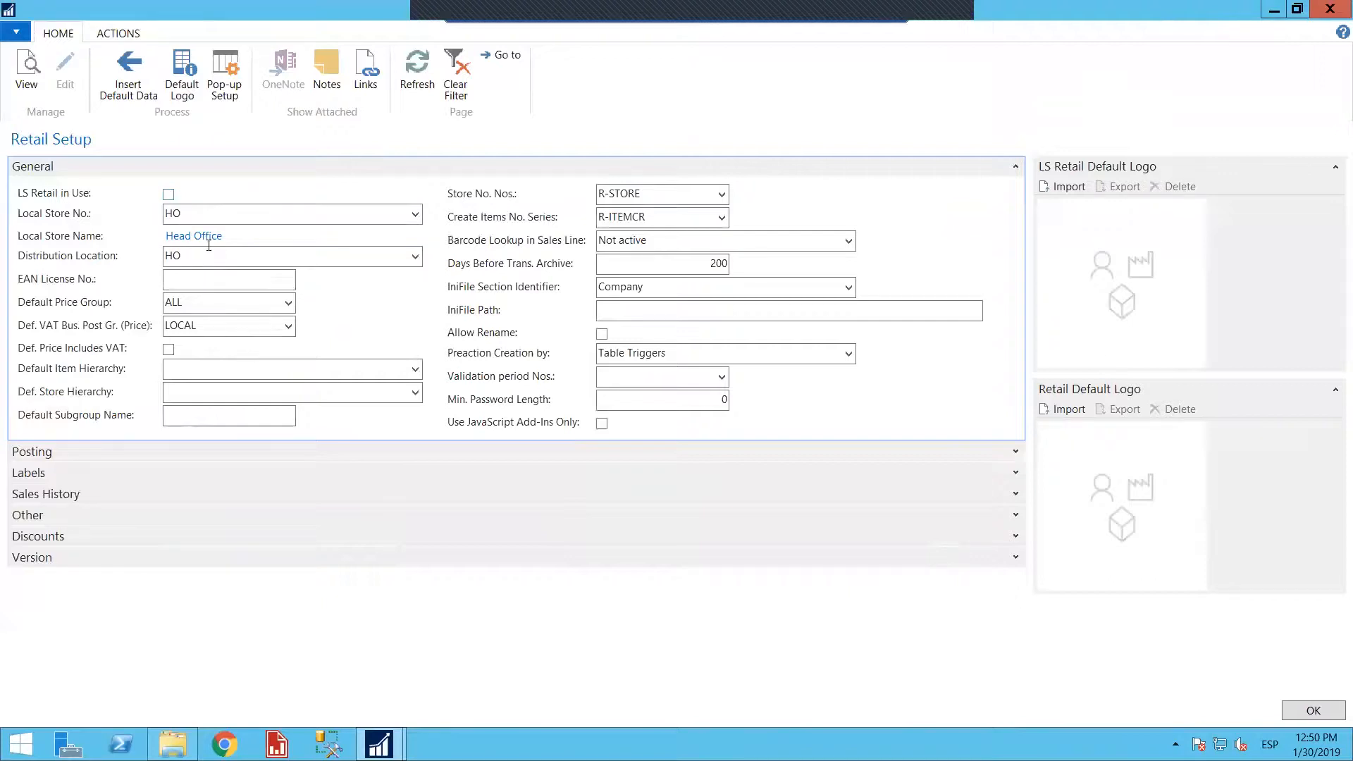
# Expand the Posting section of Retail Setup and enable LS Retail in Use in the General section
pyautogui.click(1015, 451)
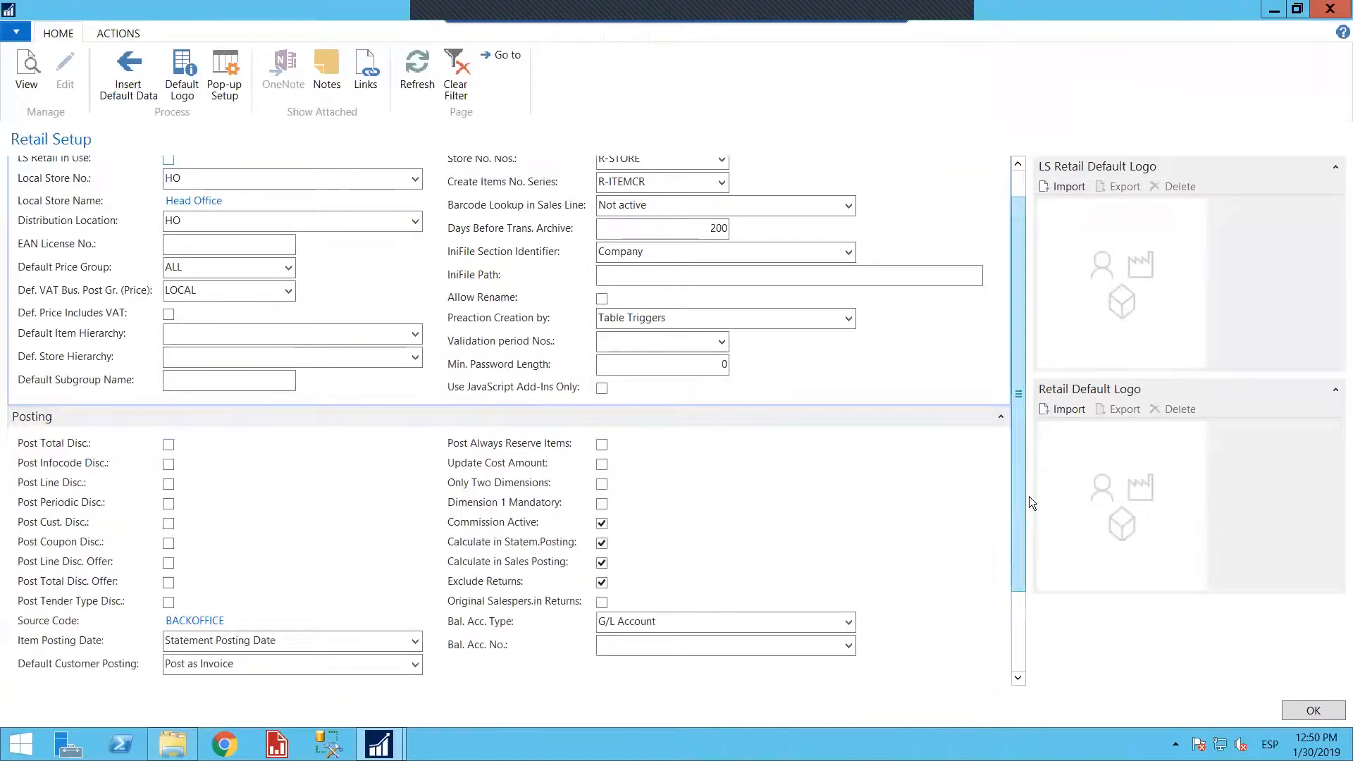
pyautogui.scroll(1, 943, 345)
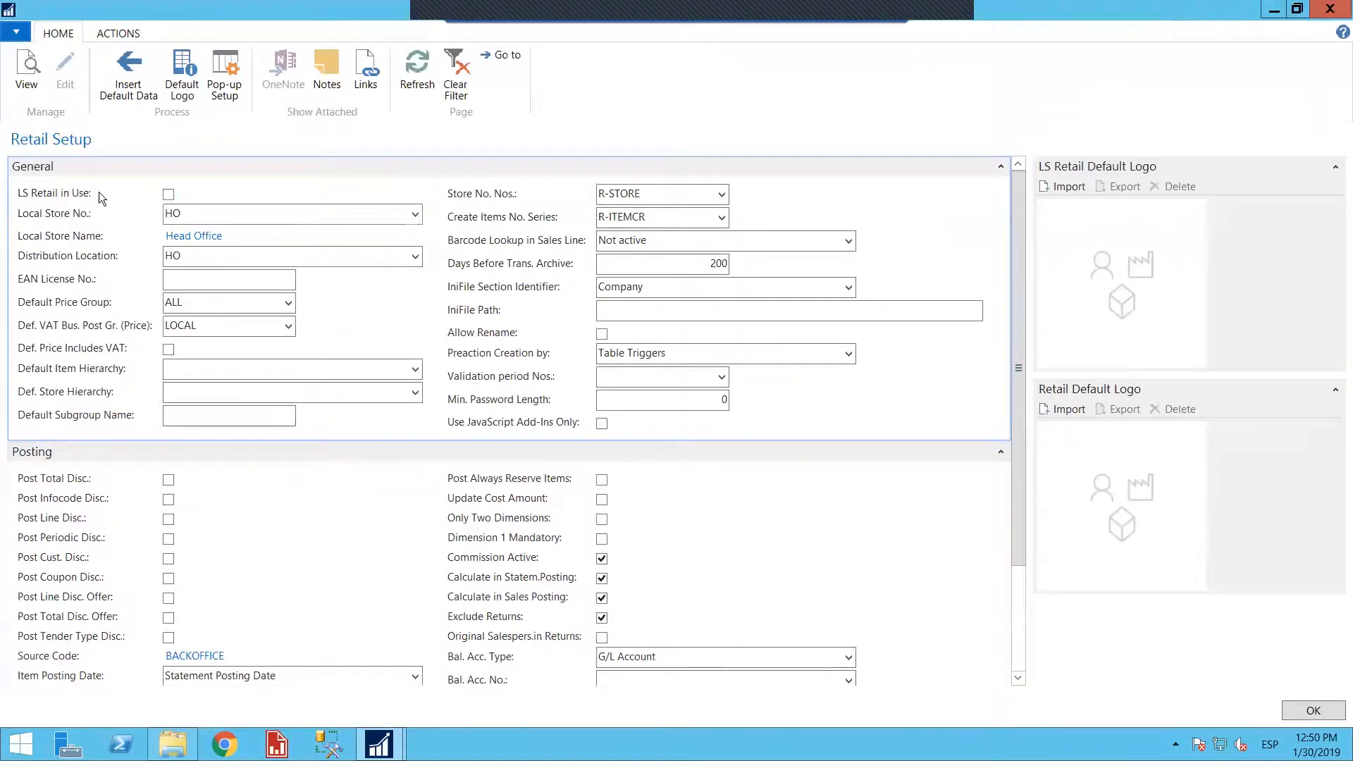
pyautogui.click(168, 195)
pyautogui.doubleClick(379, 11)
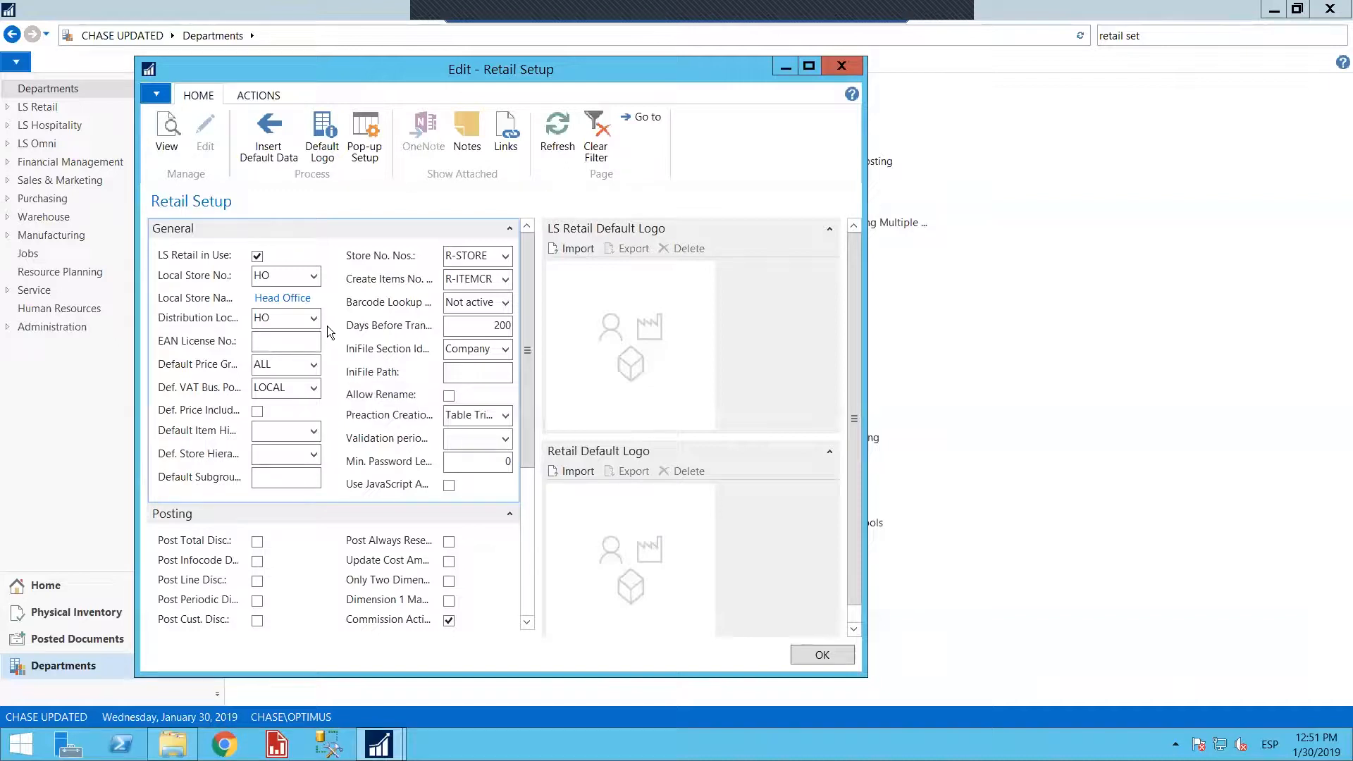
# Check which stores are available for the Local Store No. field, keeping the current selection
pyautogui.click(314, 276)
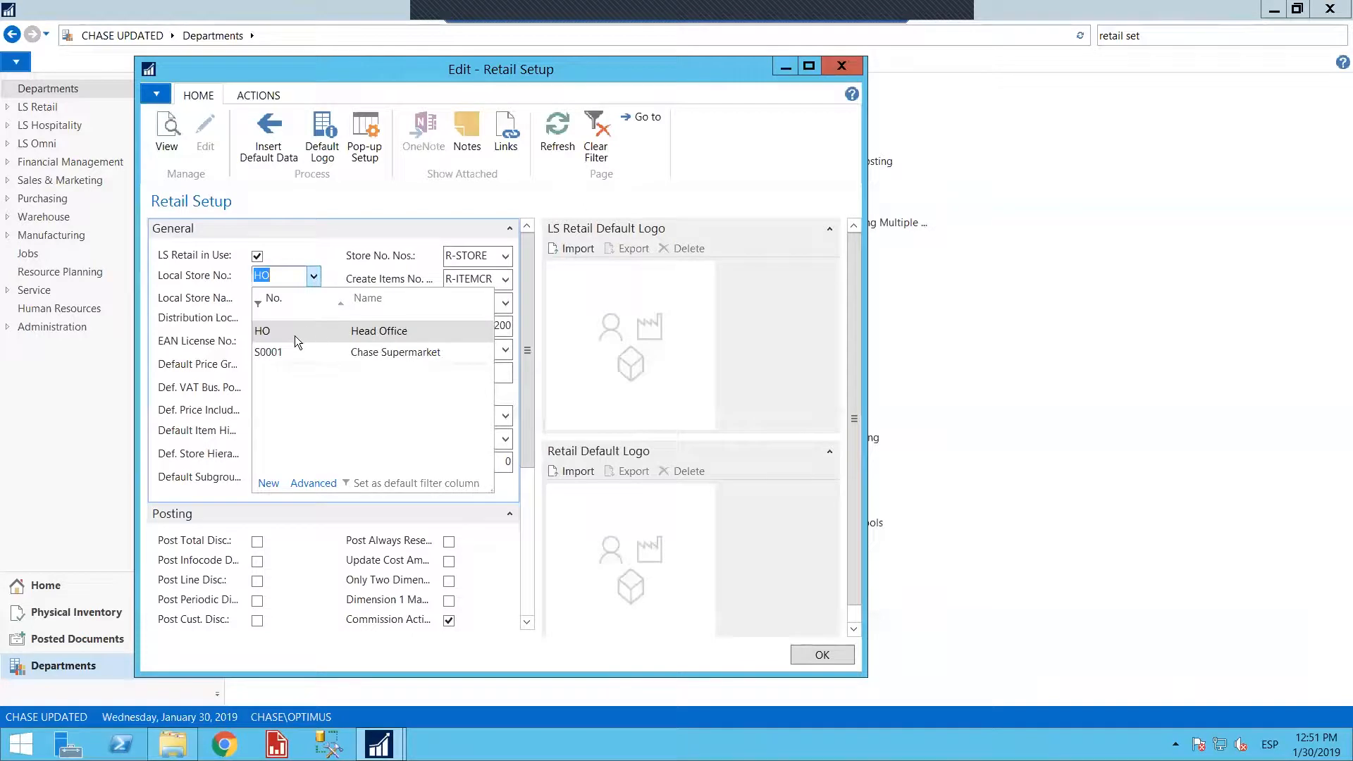
pyautogui.click(300, 258)
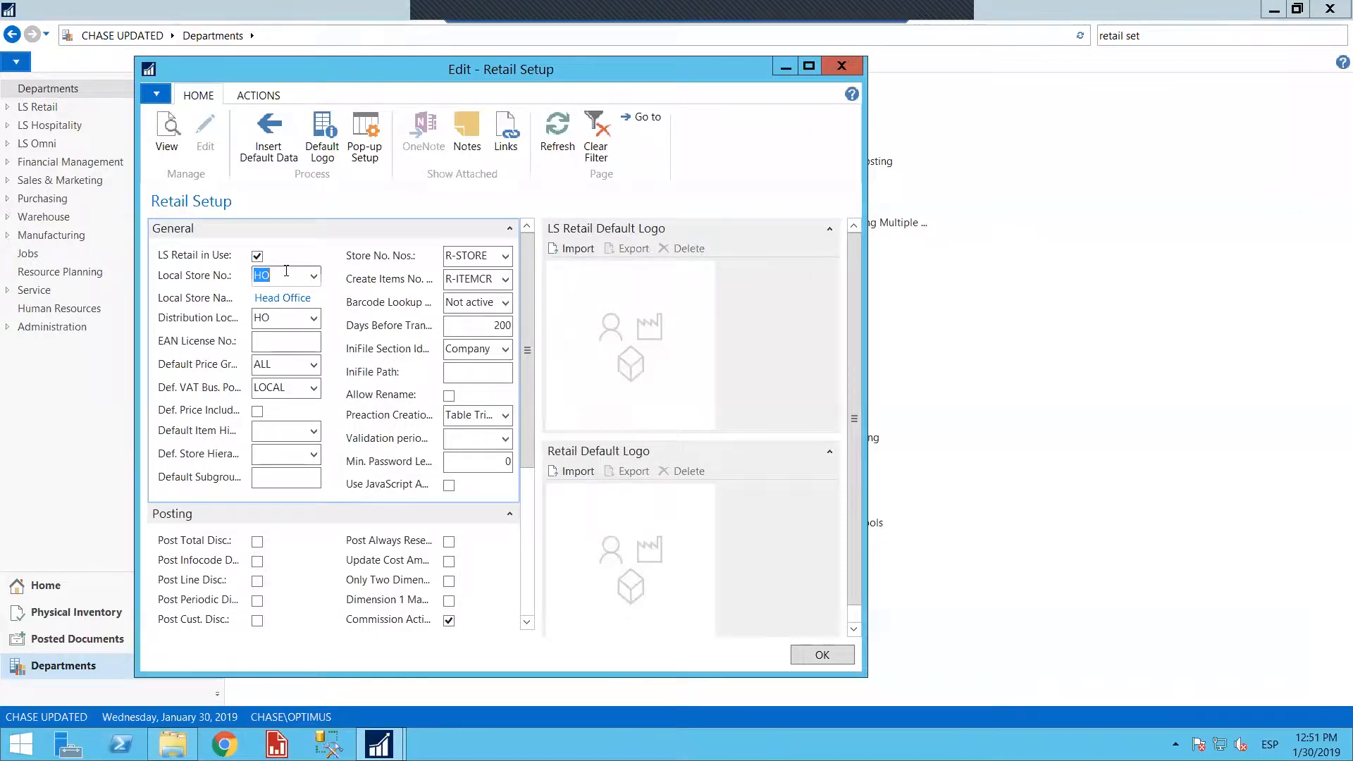
pyautogui.click(810, 66)
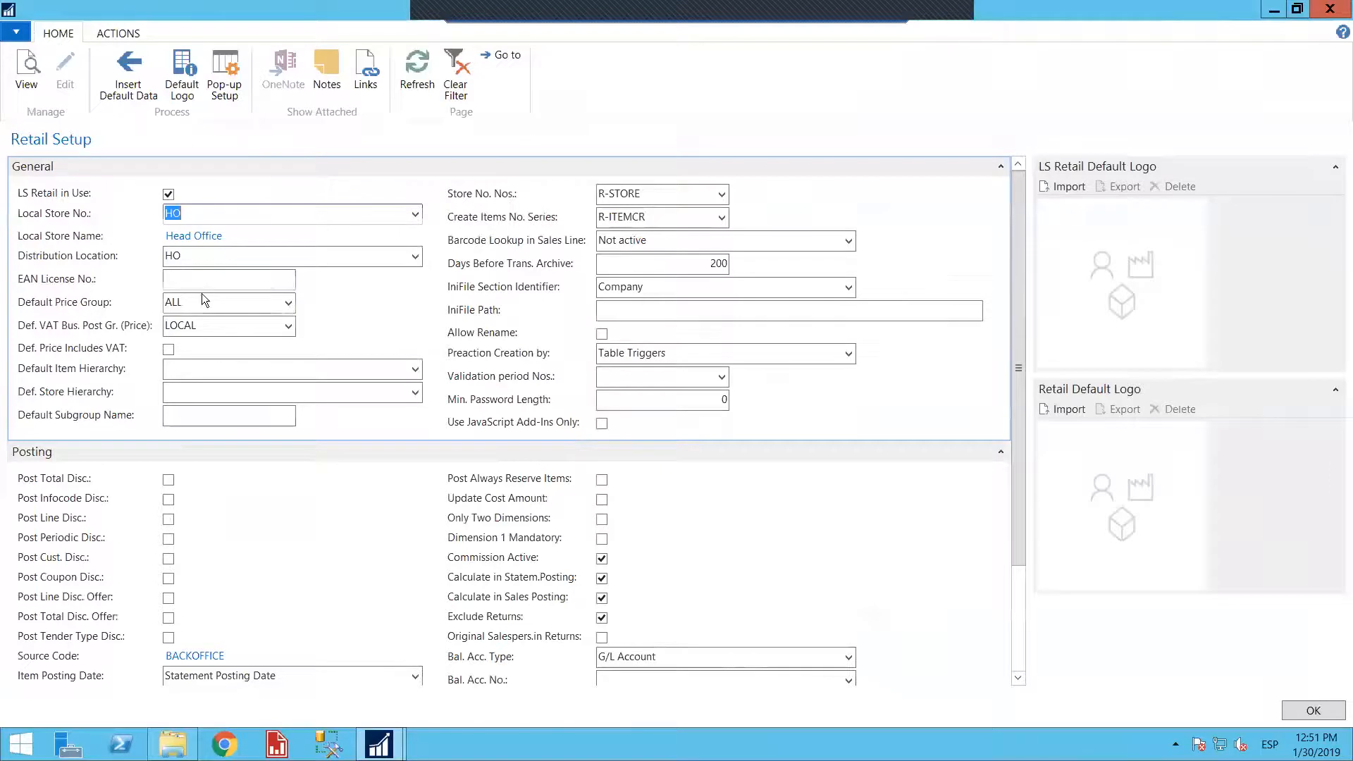
# Review the default price group, VAT business posting group and store number series, and look up the codes available for Create Items No. Series
pyautogui.click(133, 303)
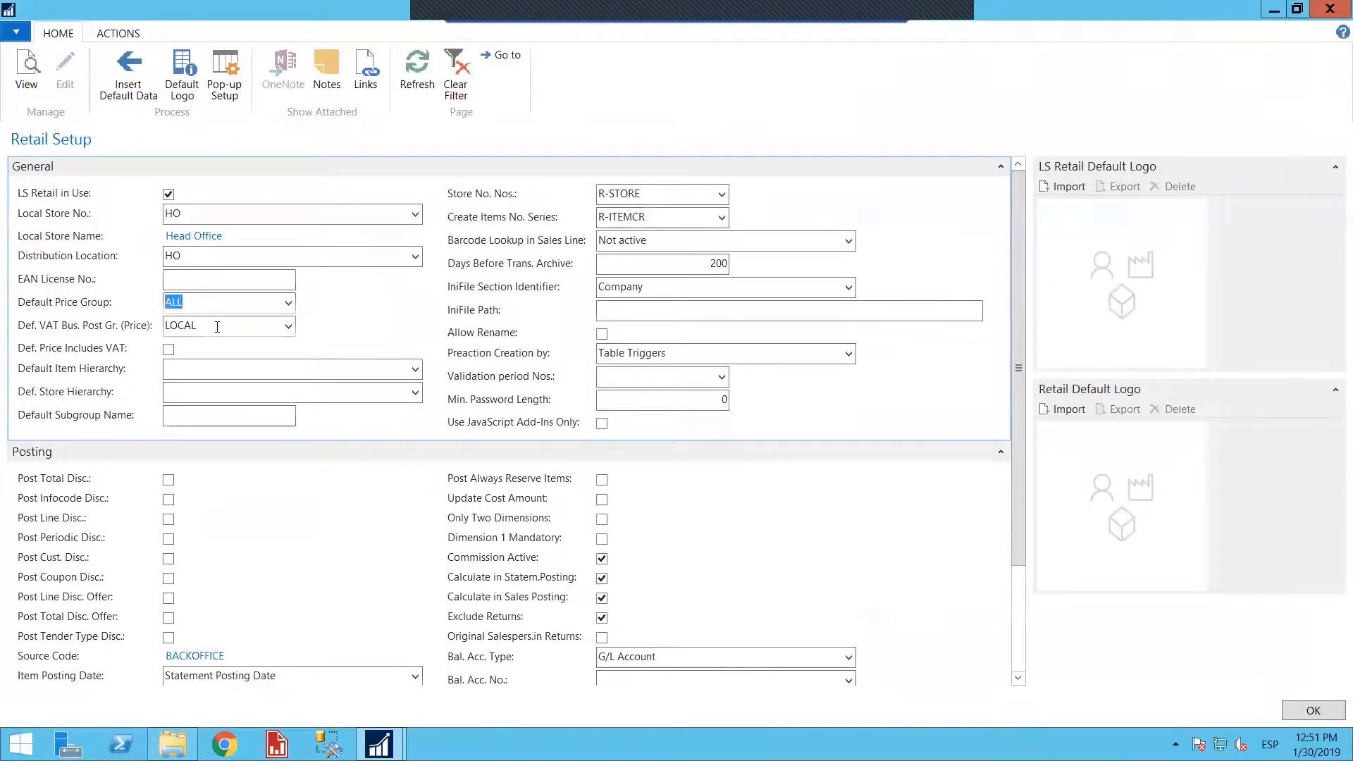
pyautogui.press('Tab')
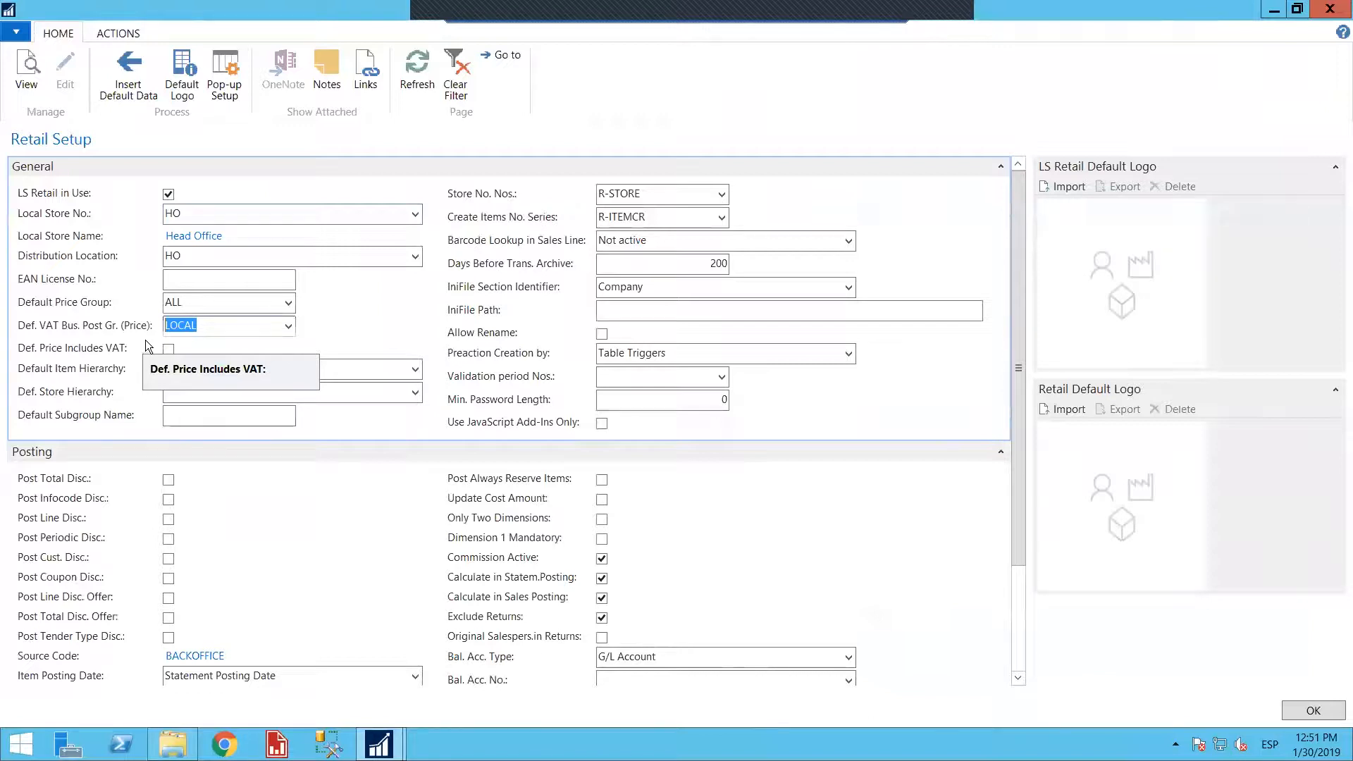
pyautogui.click(646, 199)
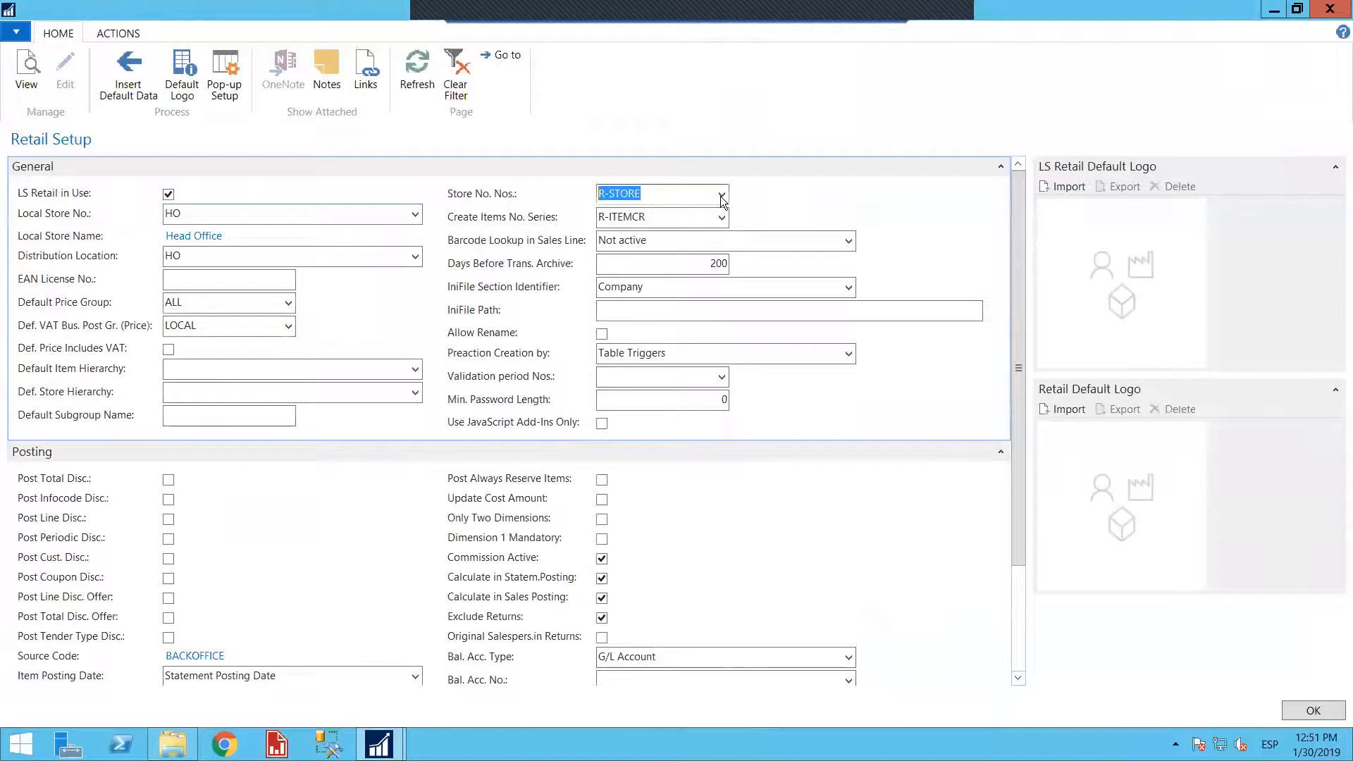
pyautogui.click(657, 216)
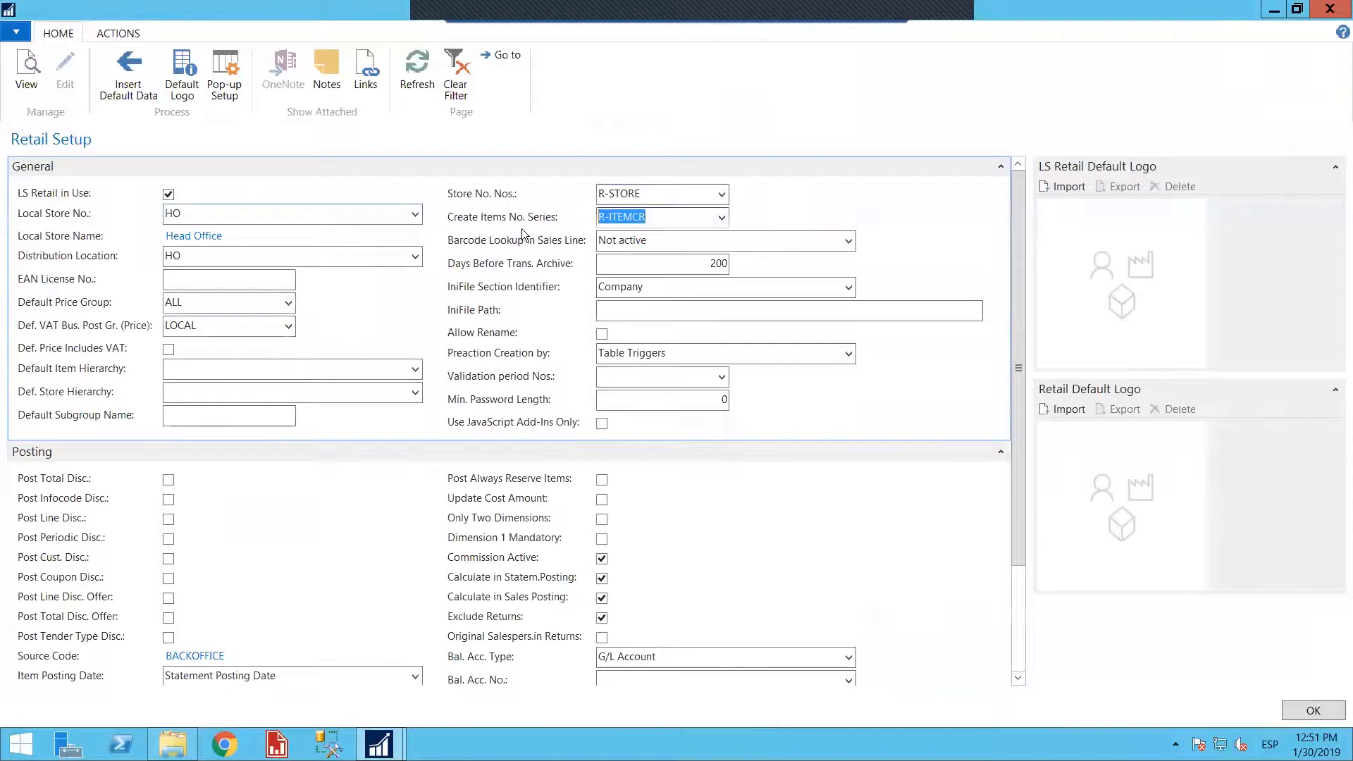
pyautogui.click(682, 217)
pyautogui.click(721, 218)
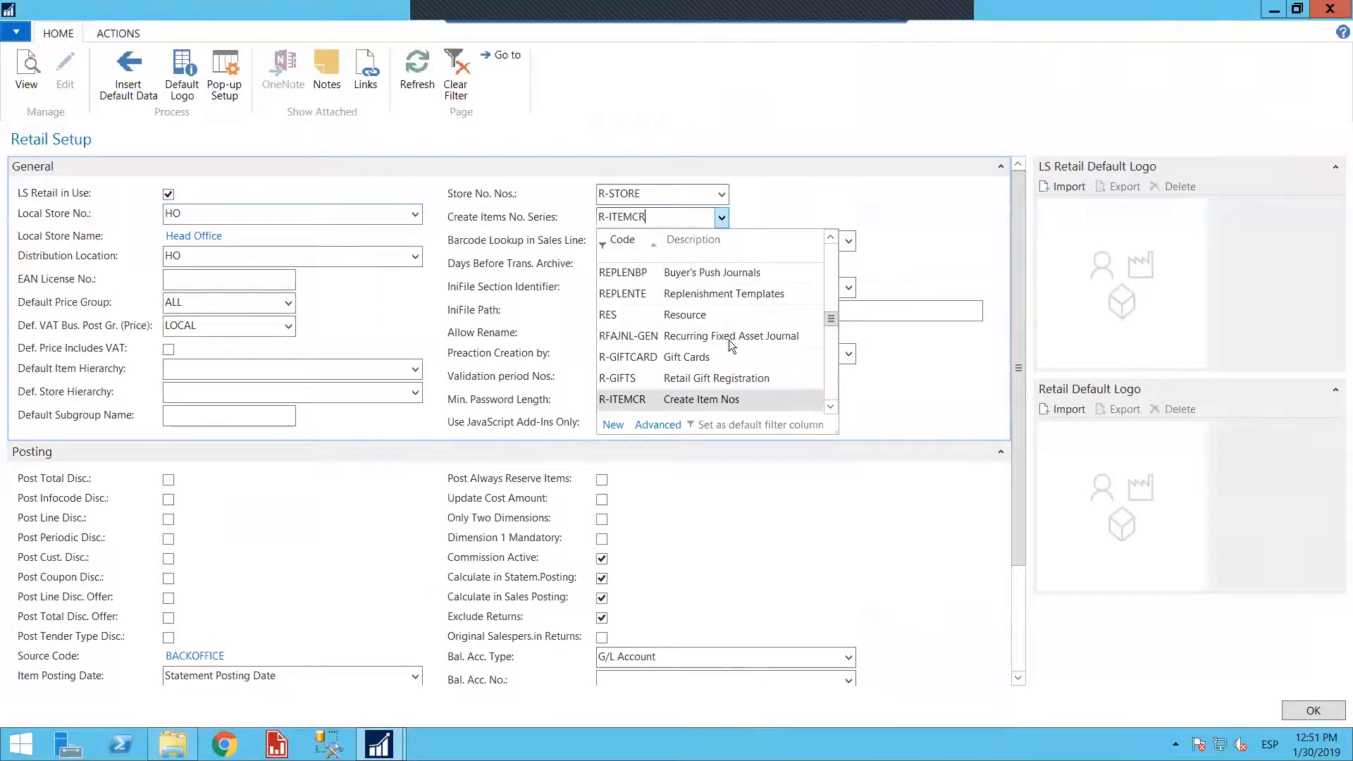
pyautogui.click(775, 190)
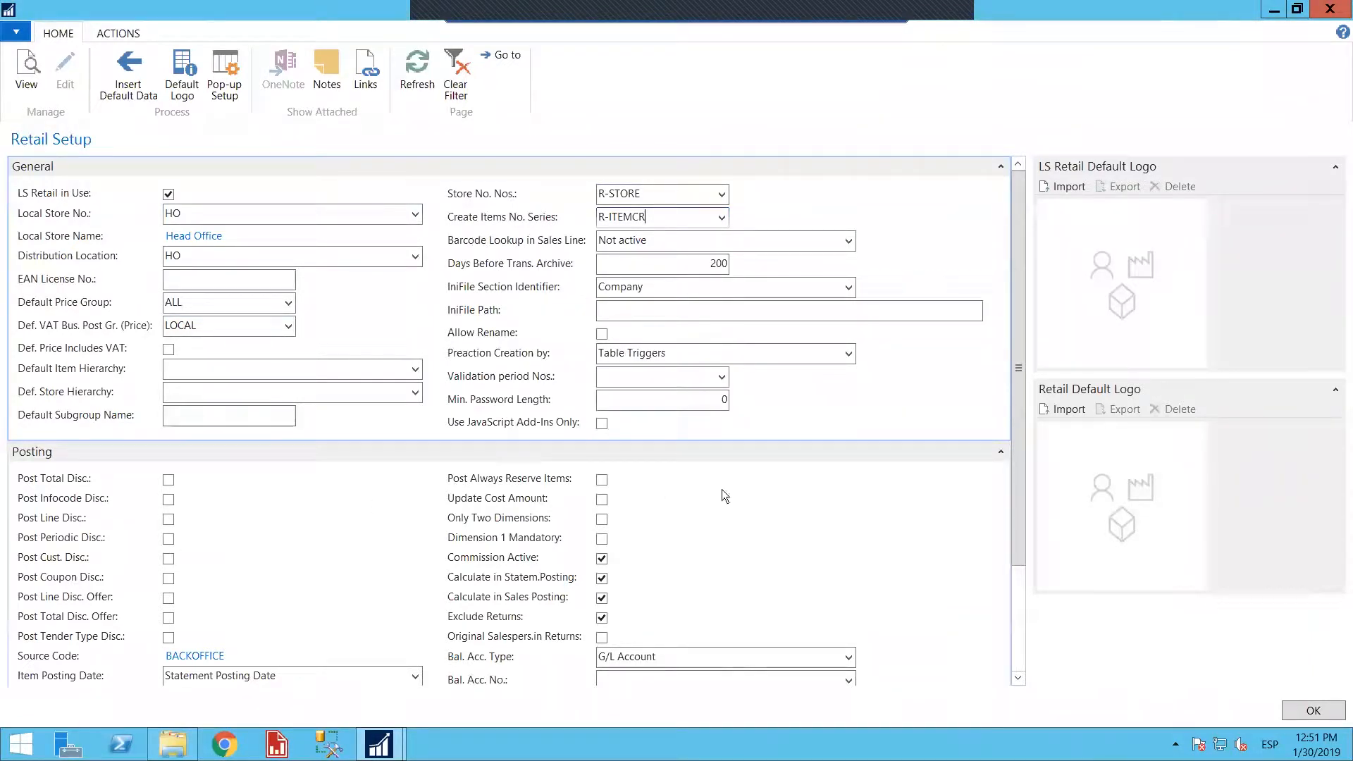
# Review the Posting settings and expand the Labels section to examine its options
pyautogui.click(1019, 681)
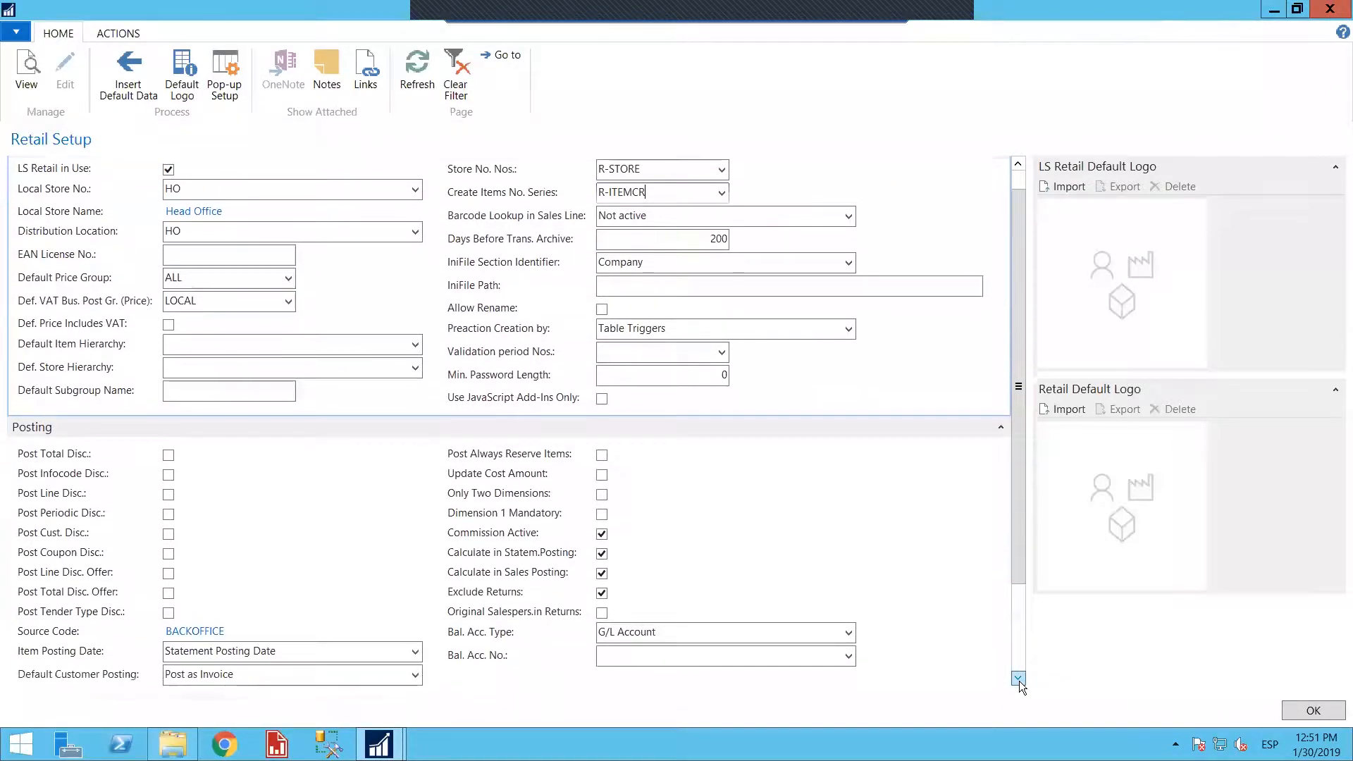
pyautogui.scroll(-4, 1019, 681)
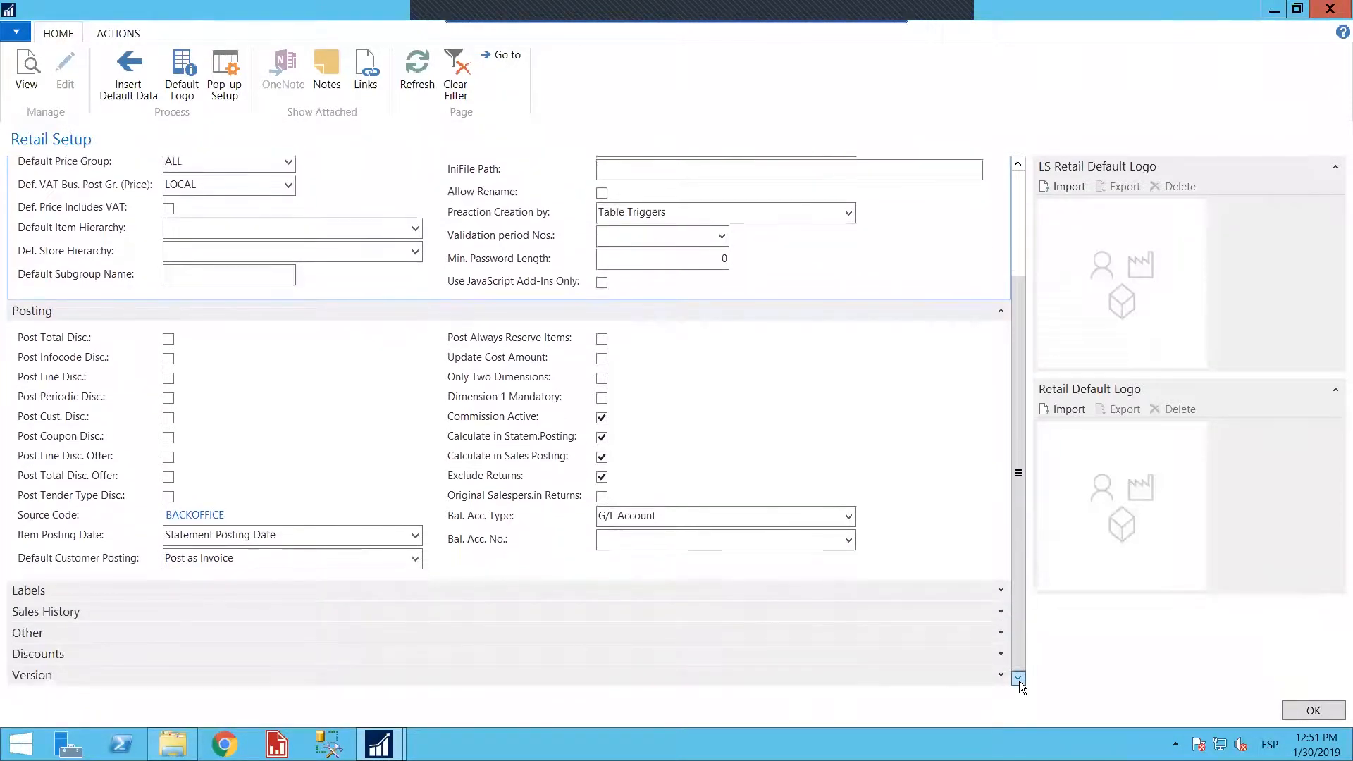
pyautogui.click(1001, 589)
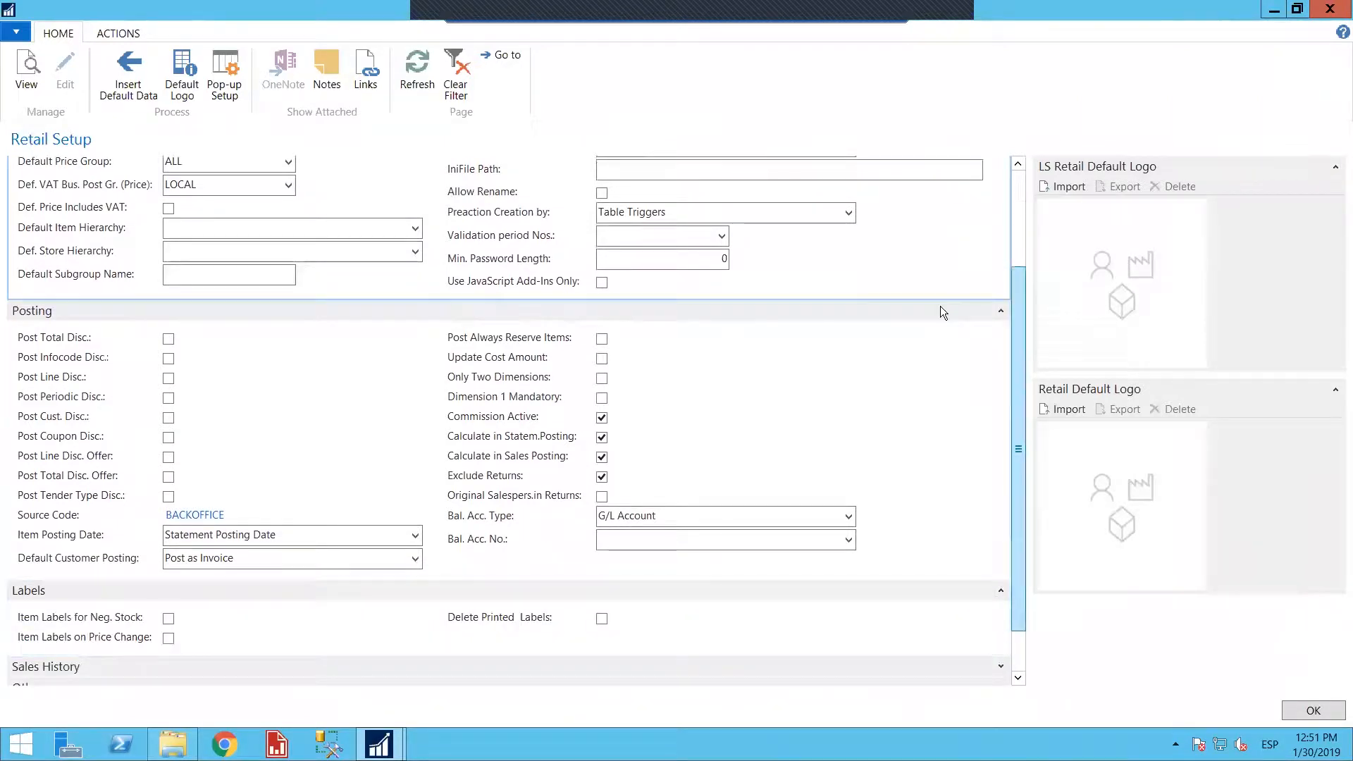
pyautogui.scroll(6, 931, 151)
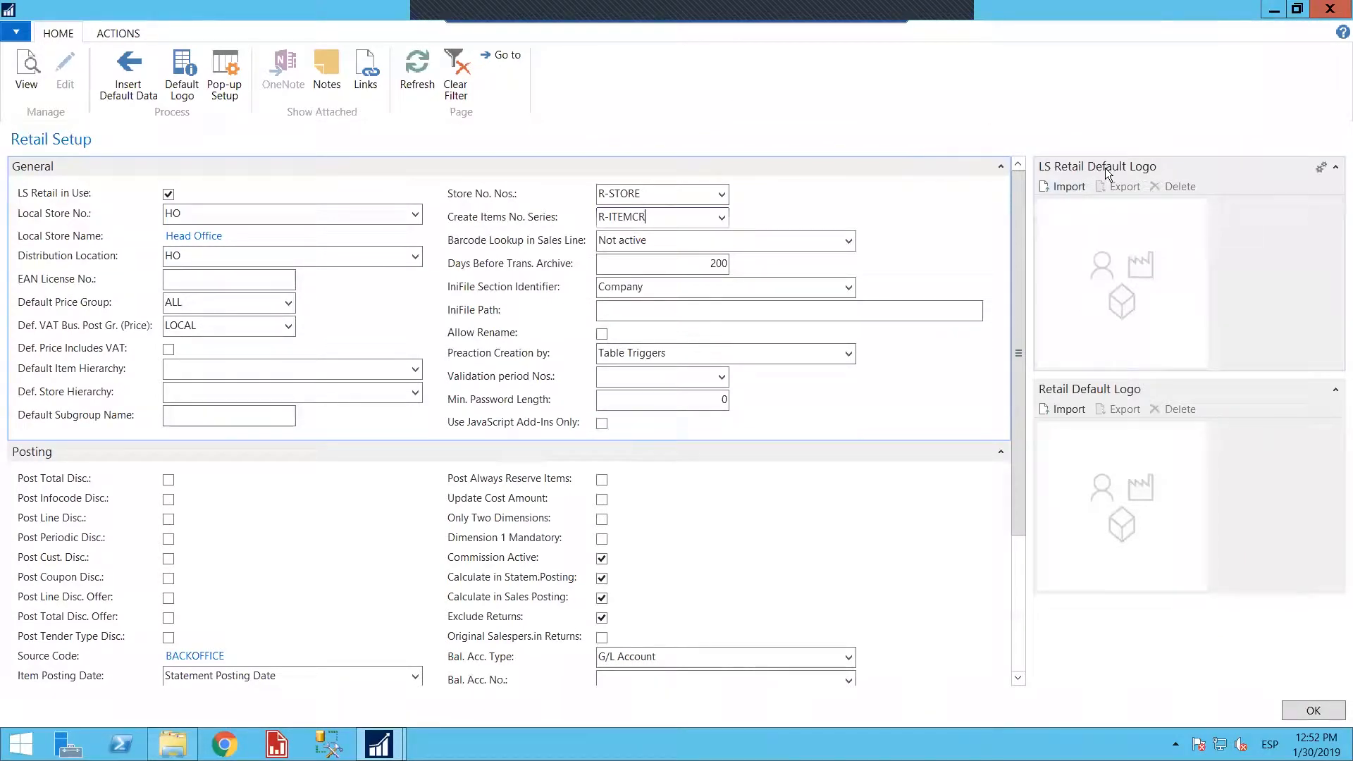
# Try to import a picture as the LS Retail Default Logo, browsing the Downloads and Desktop folders
pyautogui.click(1069, 189)
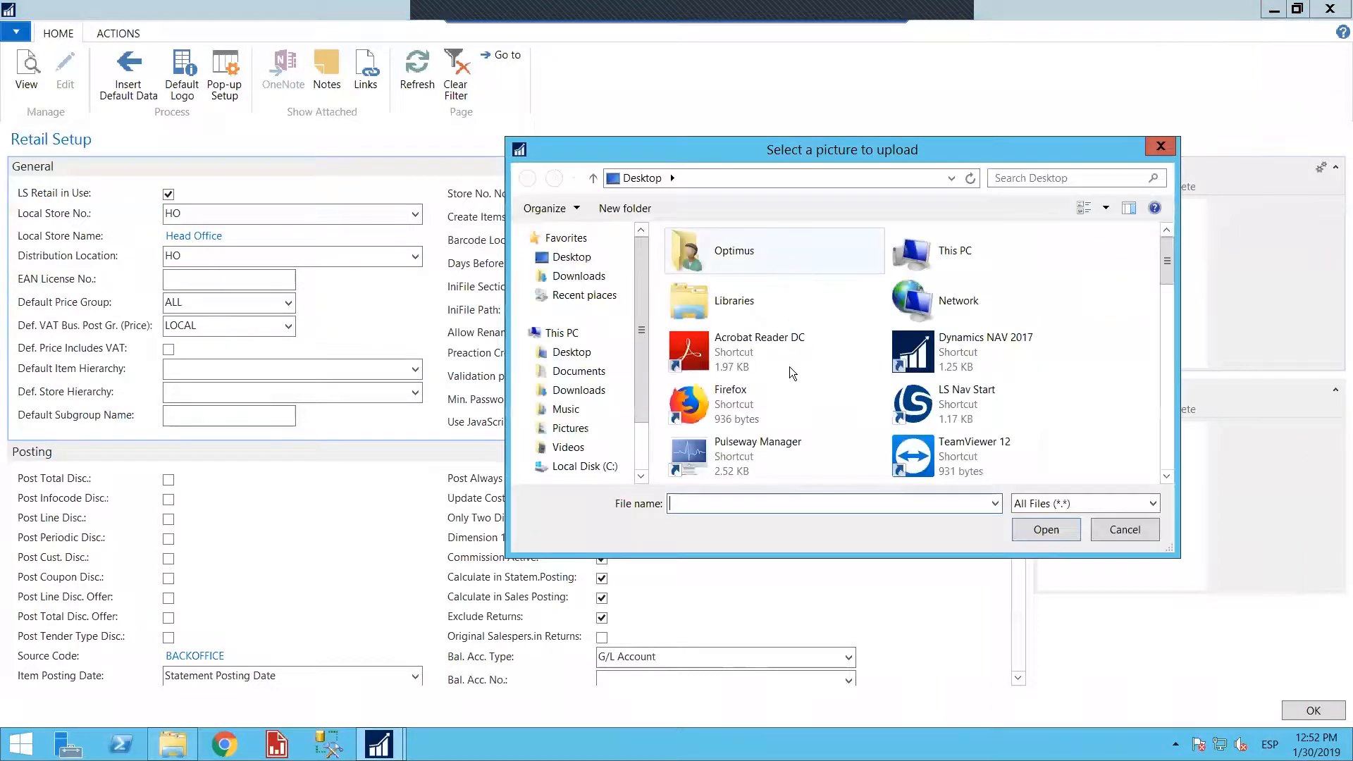
pyautogui.click(1167, 478)
pyautogui.moveTo(1166, 477); pyautogui.dragTo(1117, 249)
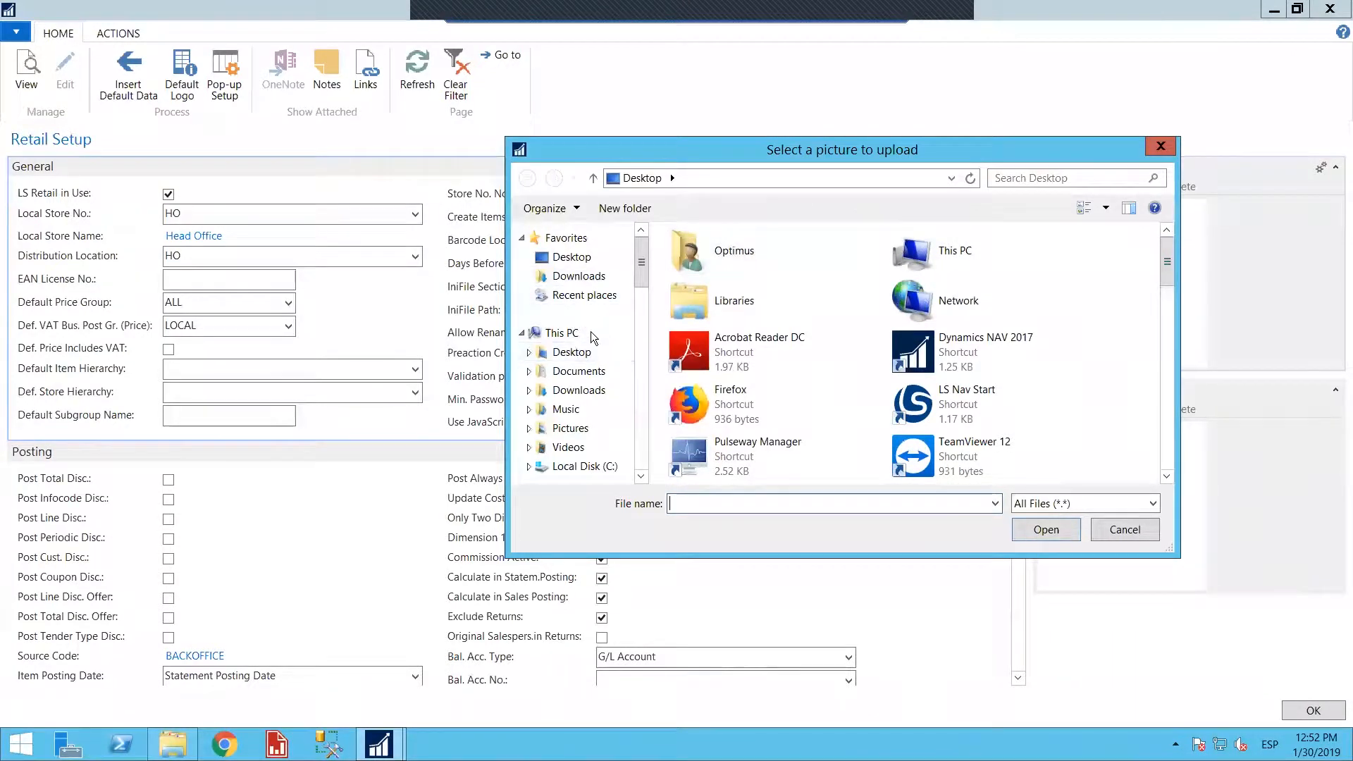
pyautogui.click(590, 389)
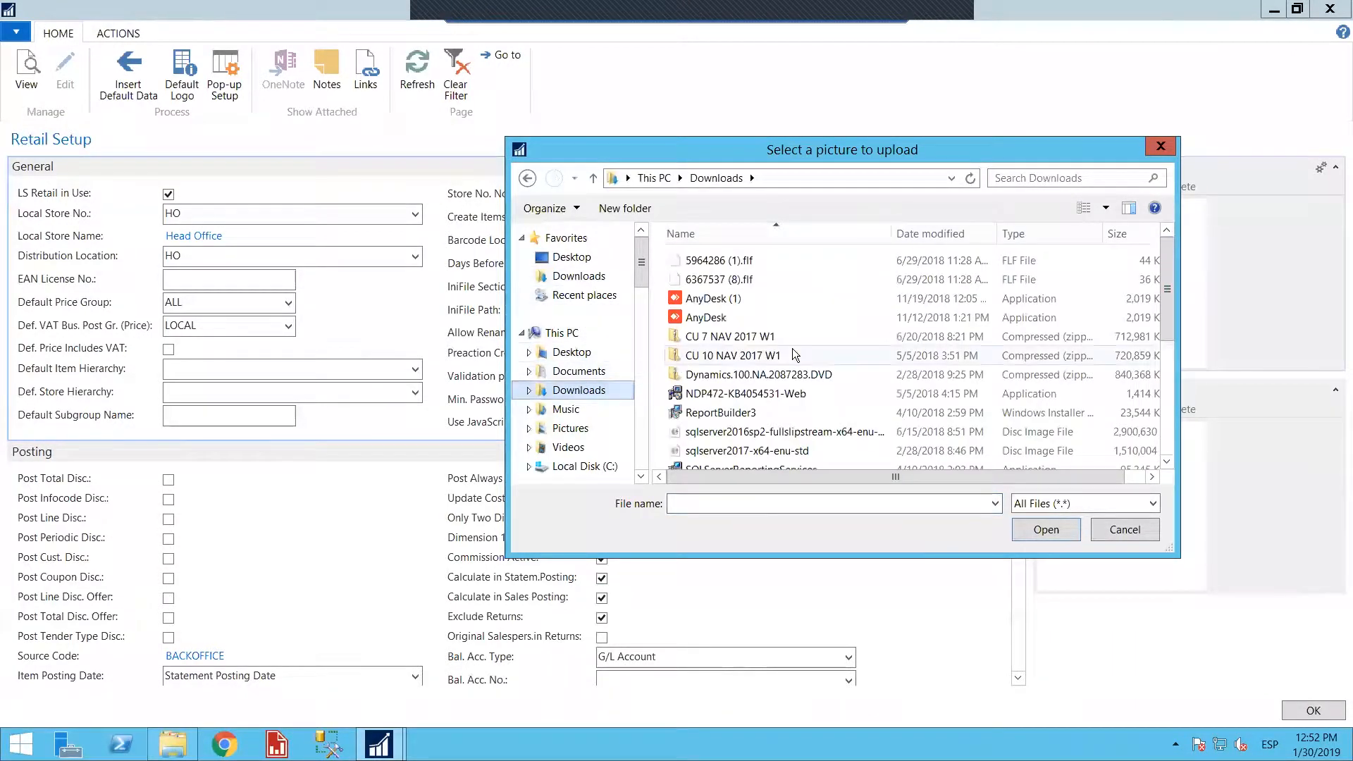
pyautogui.click(1167, 465)
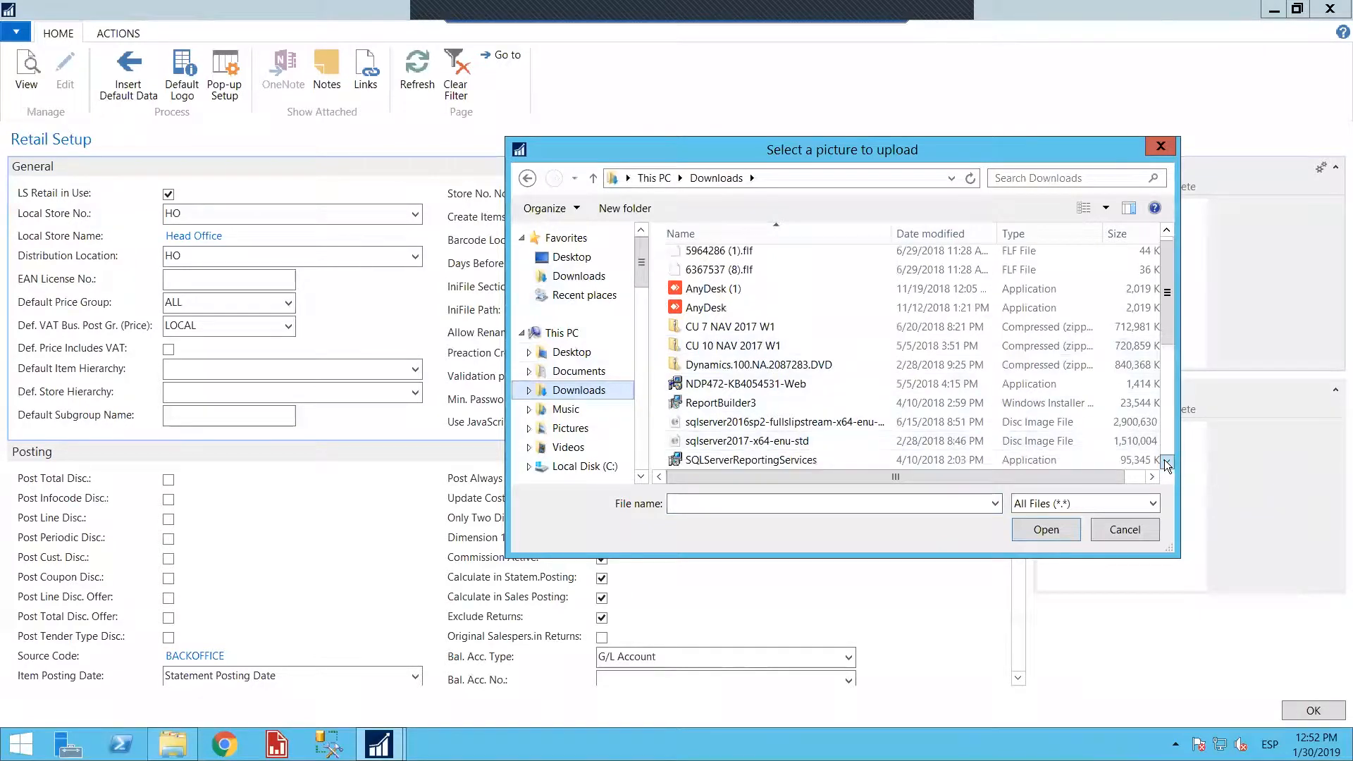
pyautogui.click(1167, 465)
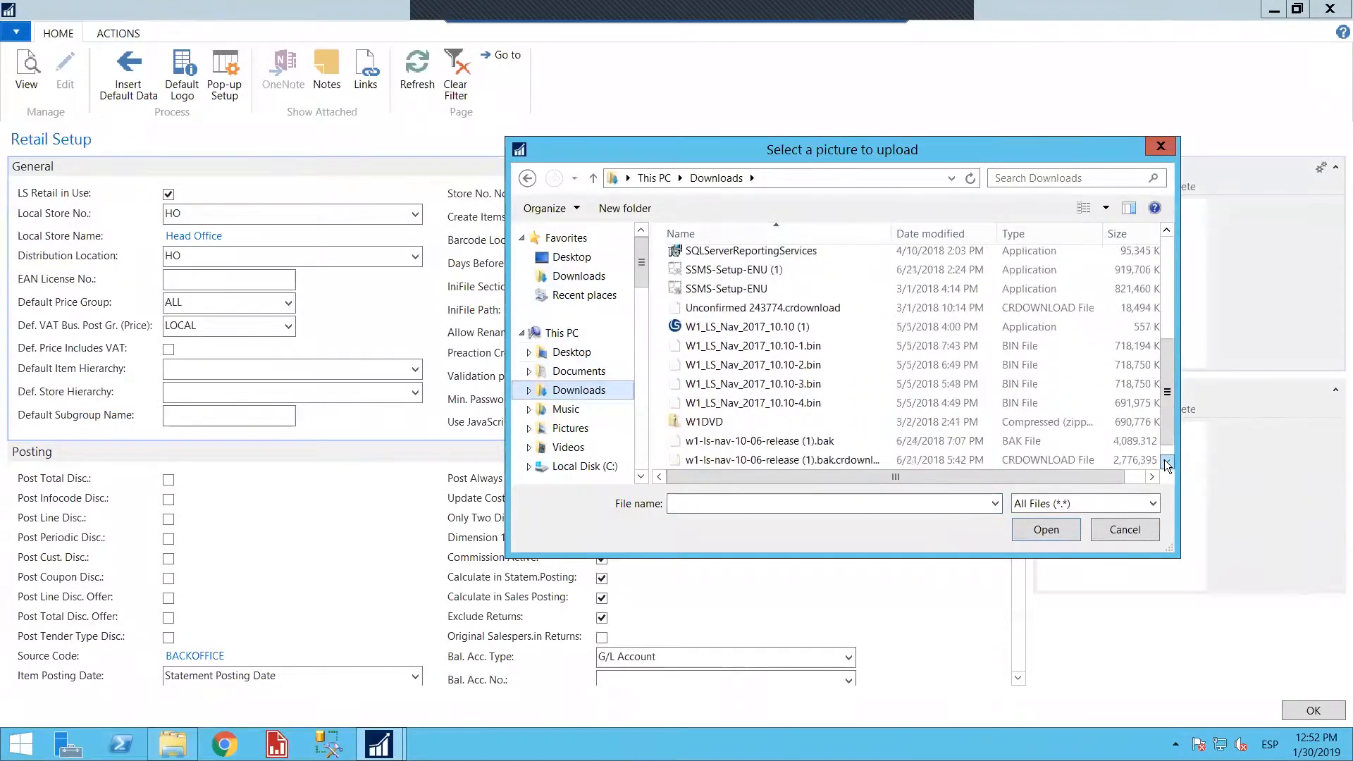
pyautogui.click(1167, 464)
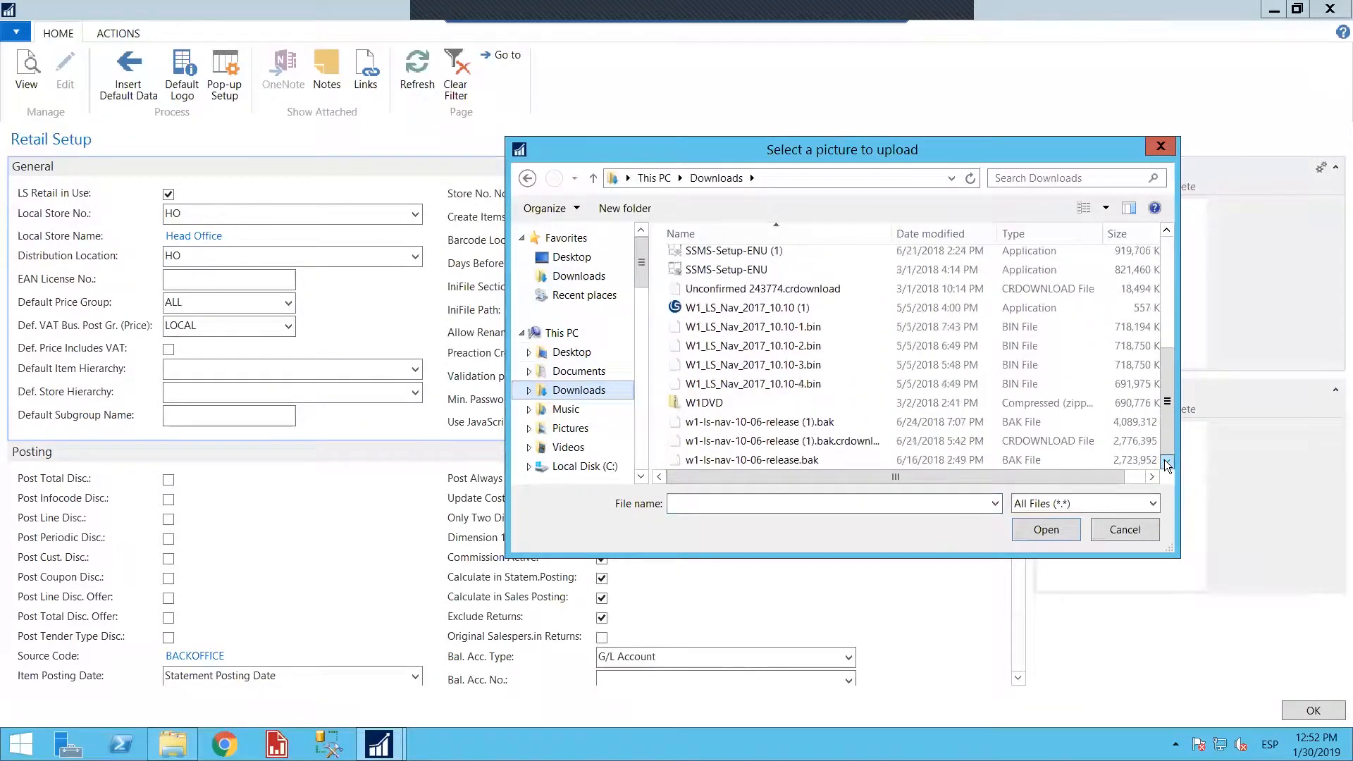
pyautogui.click(572, 257)
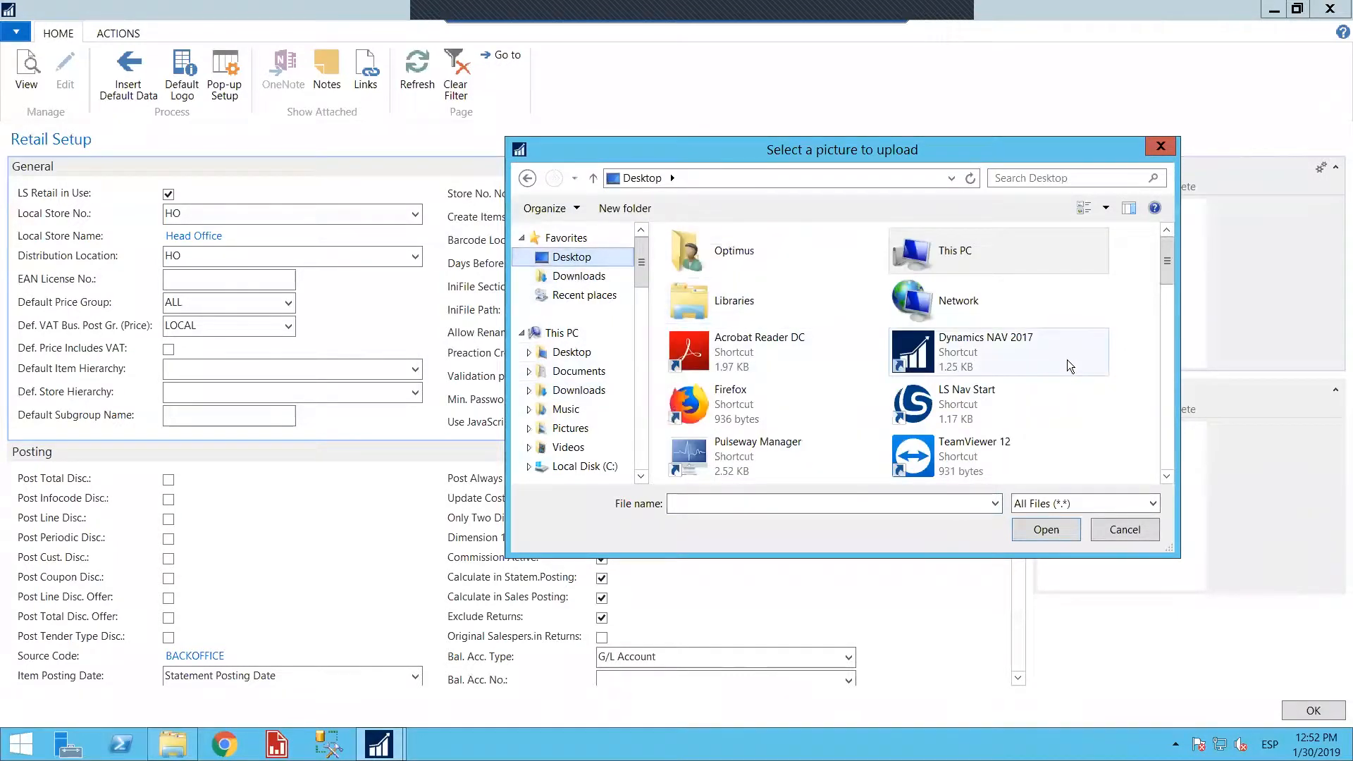
pyautogui.click(1124, 530)
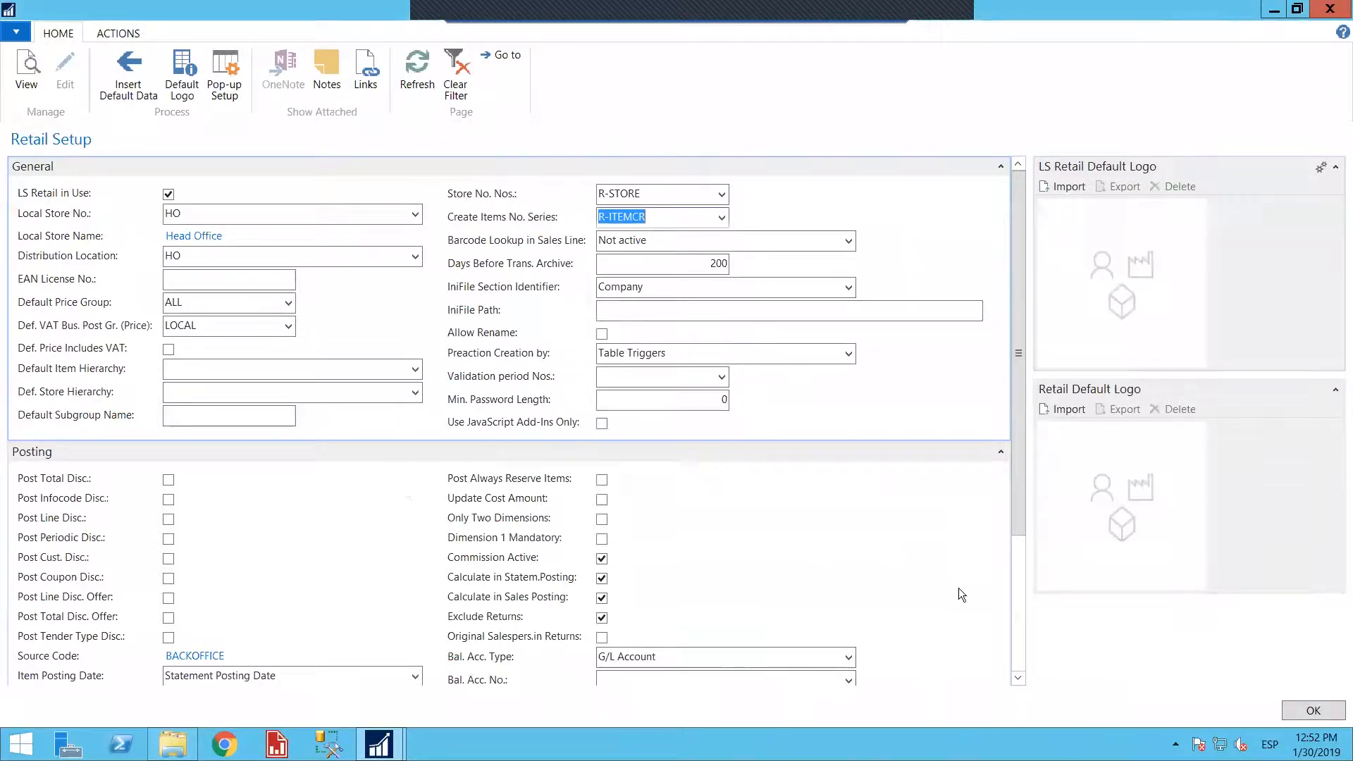
pyautogui.click(1013, 676)
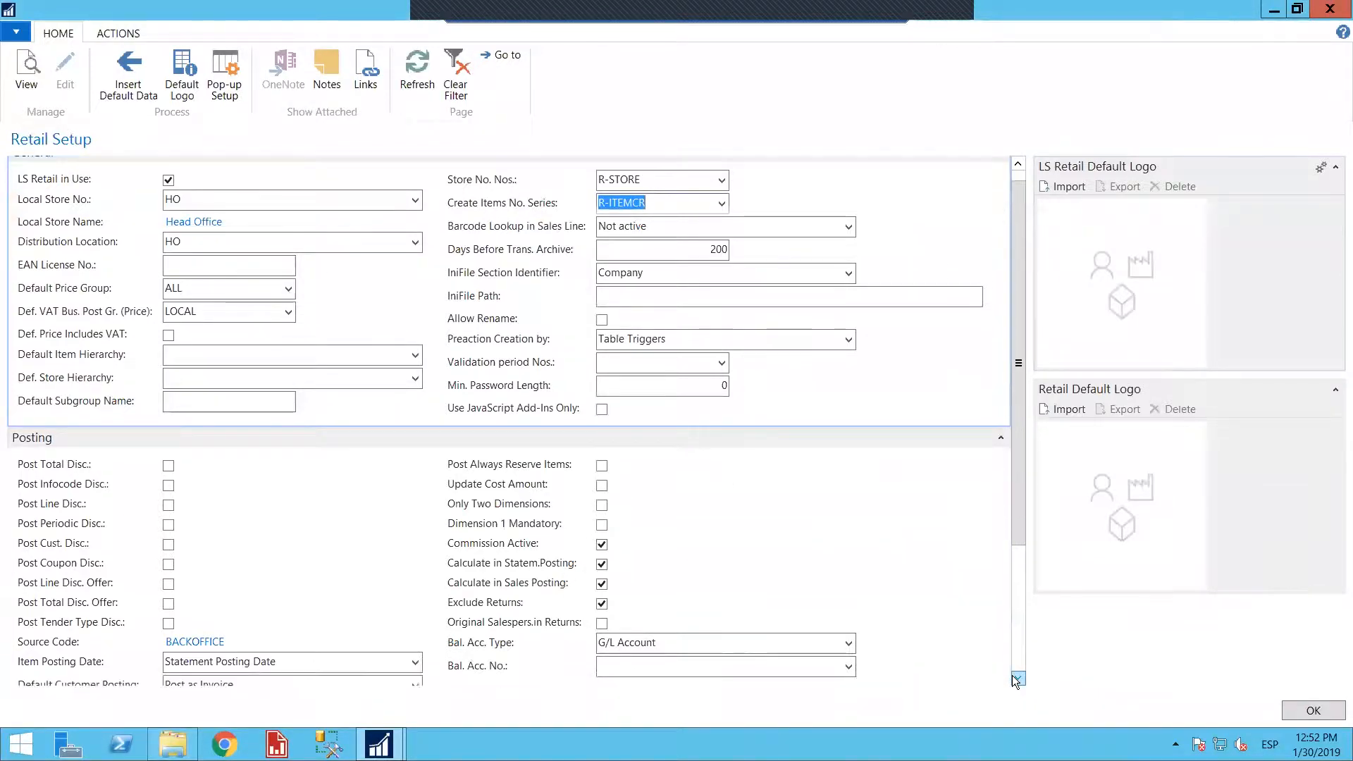
pyautogui.click(1015, 678)
pyautogui.click(1021, 678)
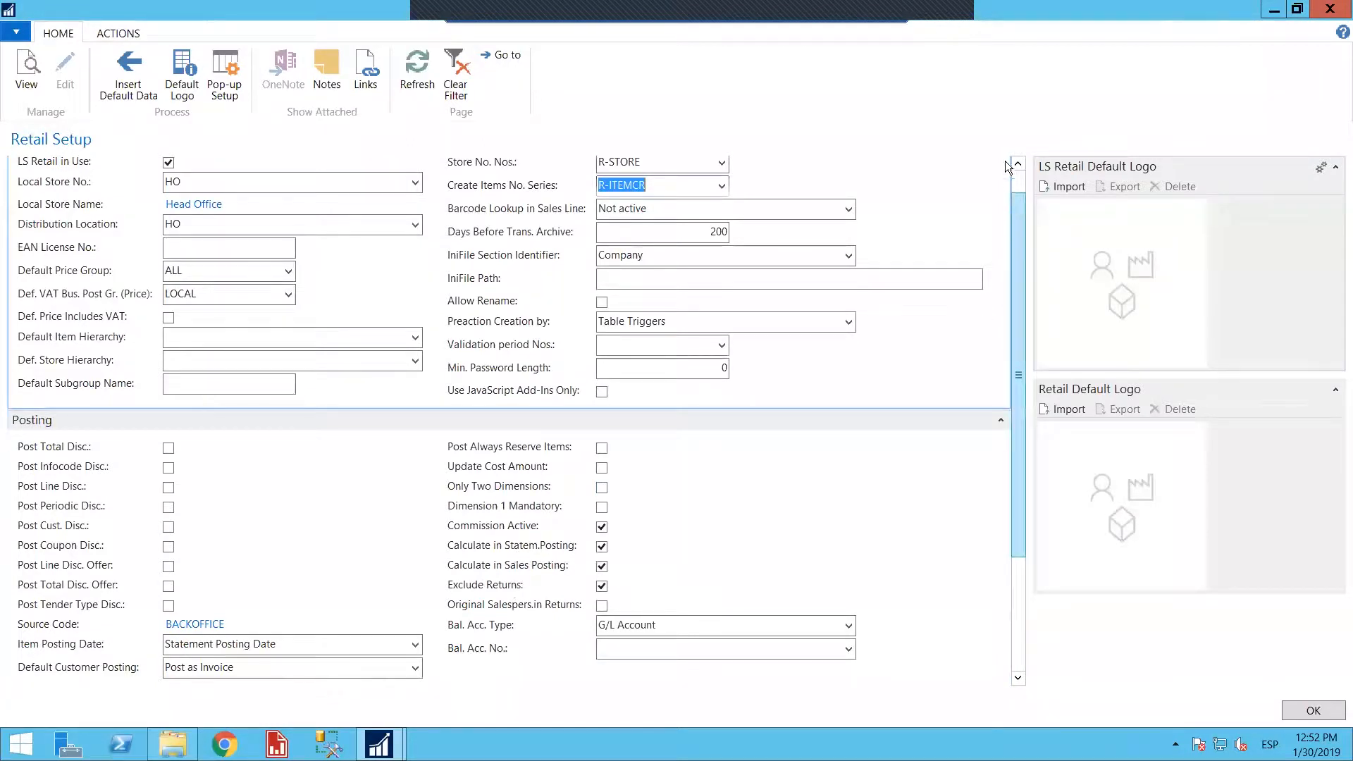
pyautogui.scroll(1, 938, 201)
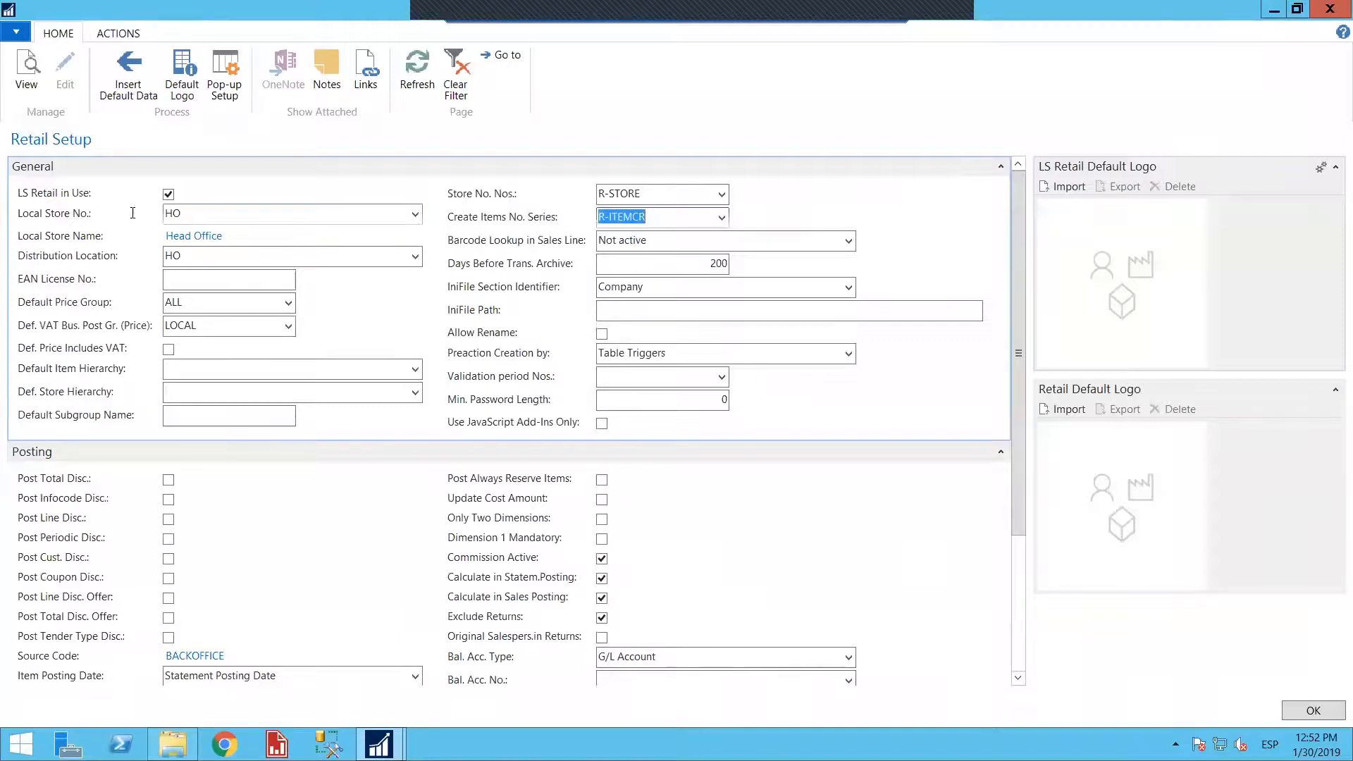
# Check the Distribution Location field and open the full No. Series List from the Store No. Nos. field
pyautogui.click(191, 258)
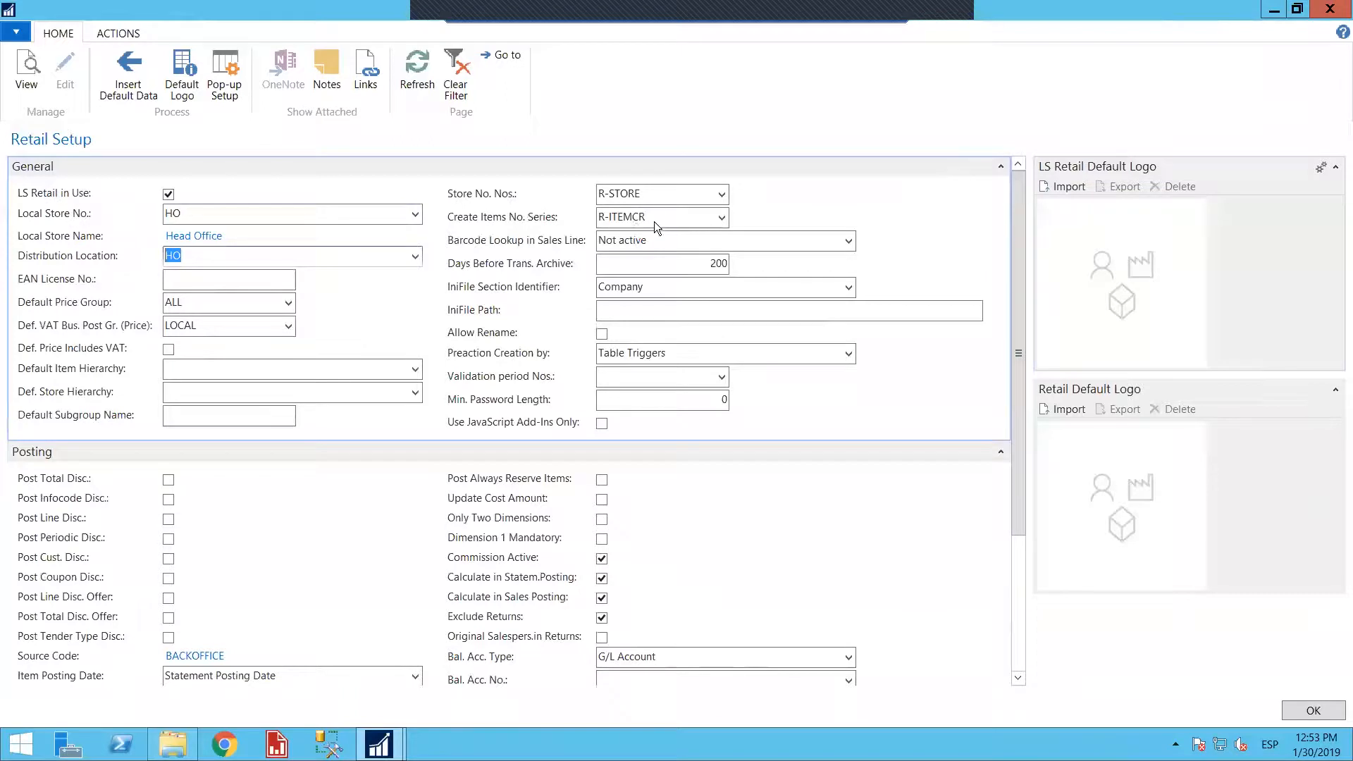
pyautogui.click(653, 199)
pyautogui.click(722, 196)
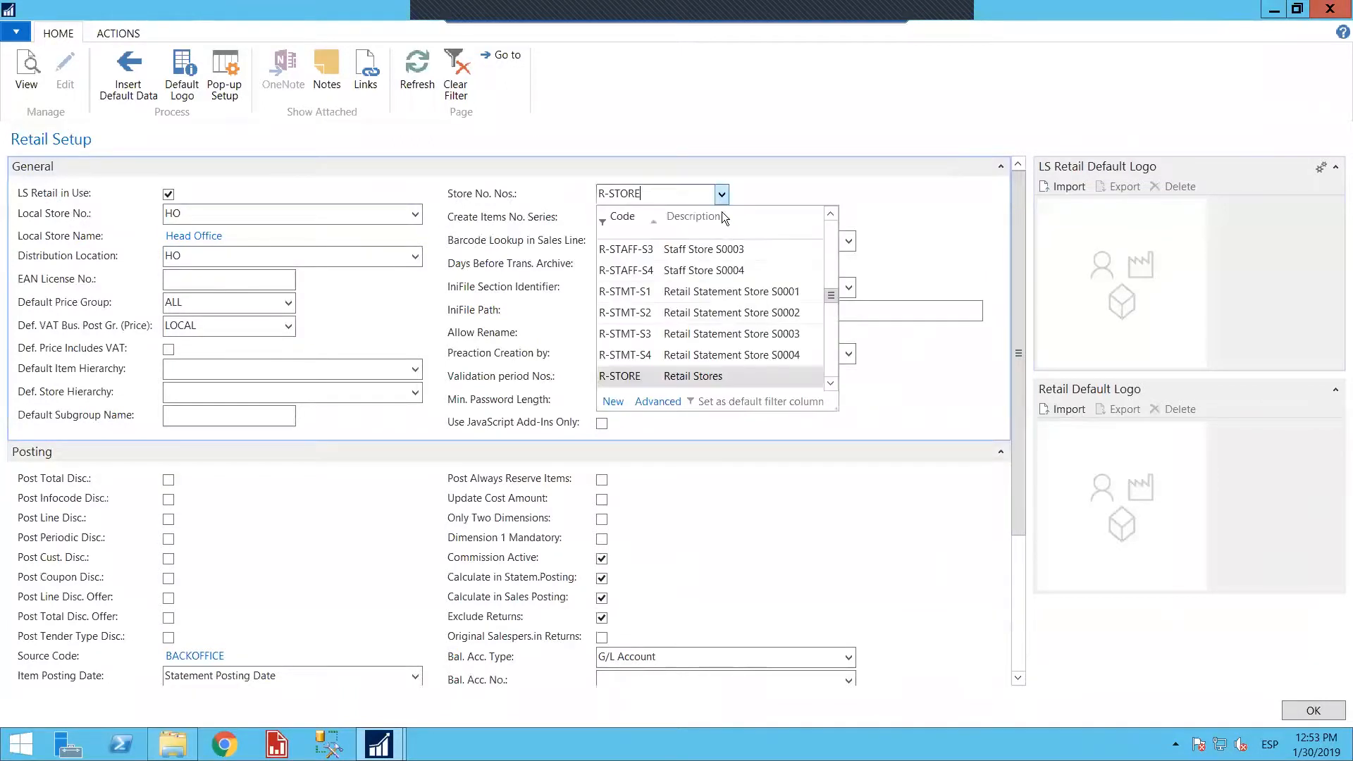
pyautogui.click(656, 402)
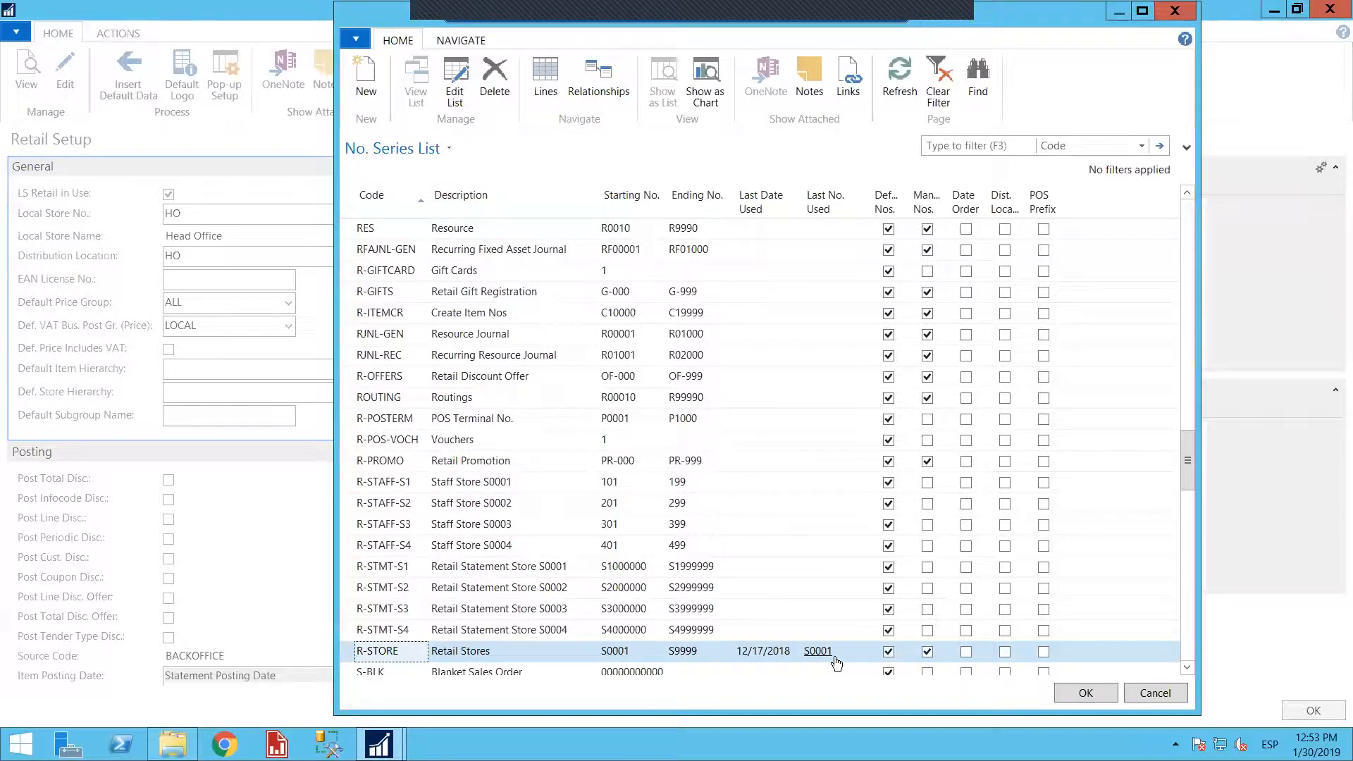
# Close the No. Series List without choosing a code and expand the Sales History section to review its options
pyautogui.click(1166, 695)
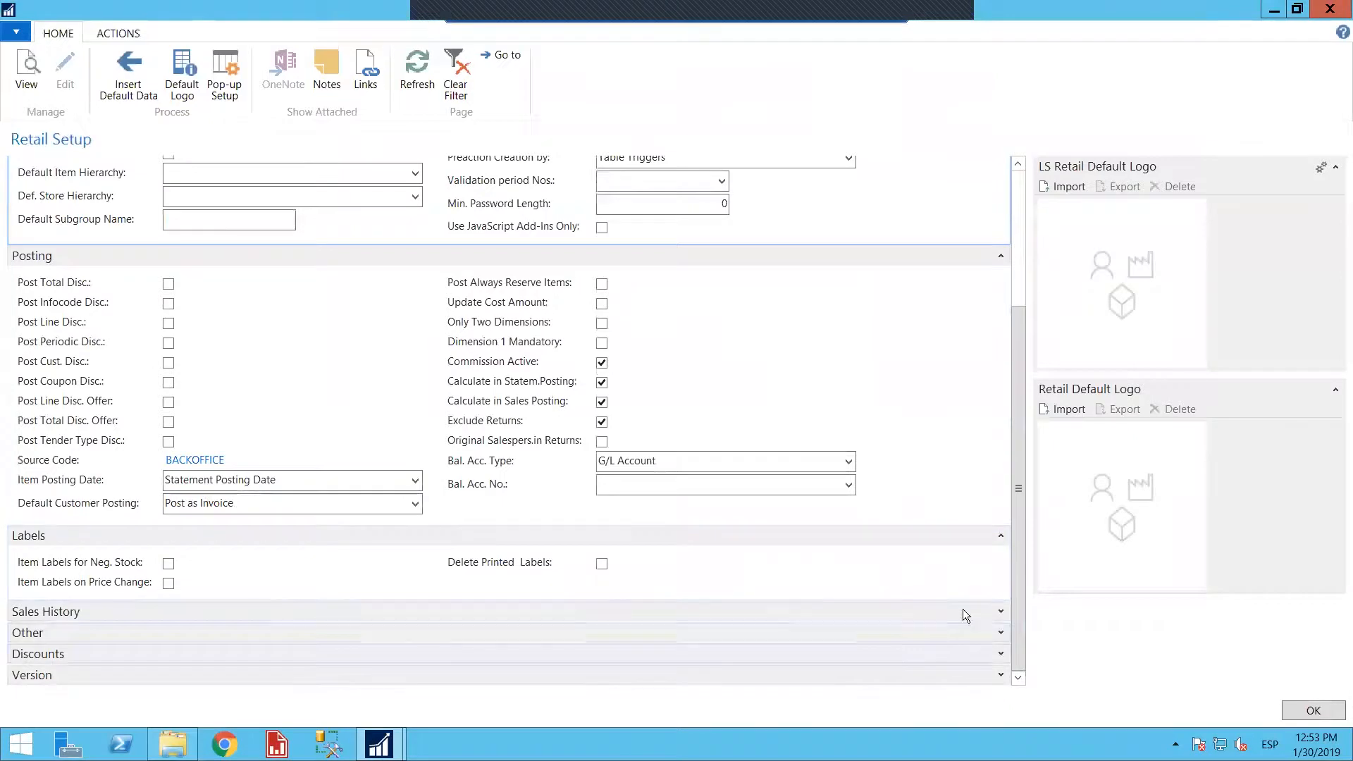
pyautogui.click(1001, 613)
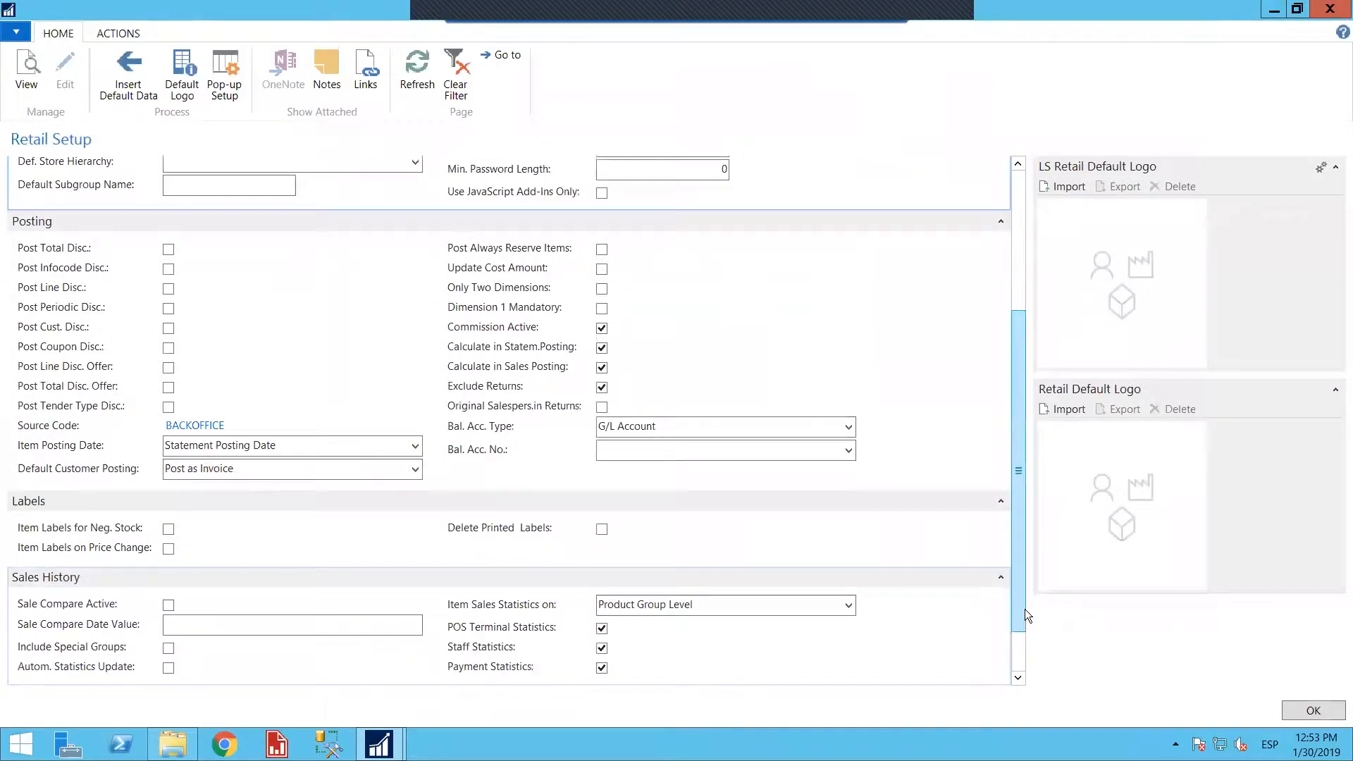
pyautogui.click(1020, 678)
pyautogui.click(1019, 679)
pyautogui.click(1019, 678)
pyautogui.click(1019, 678)
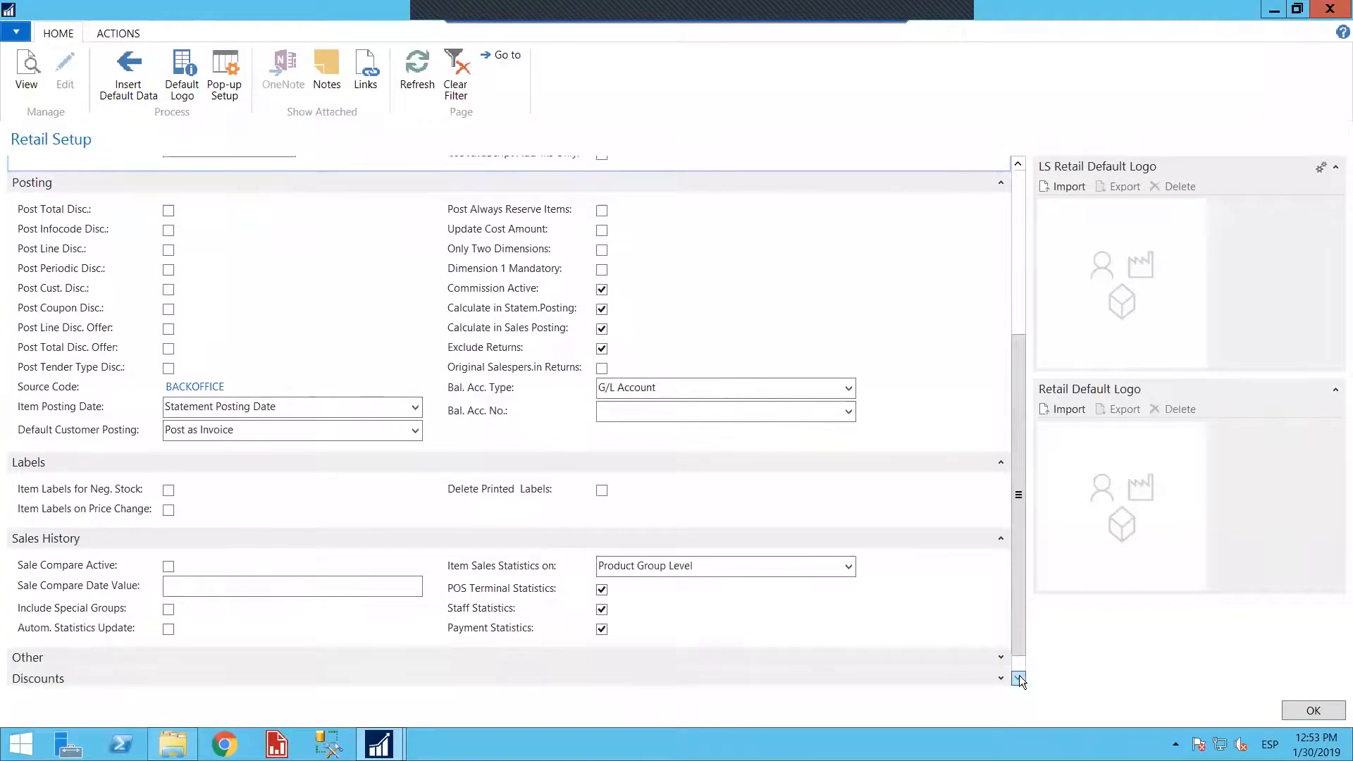
# Expand the Other, Discounts and Version sections of the Retail Setup and review their settings
pyautogui.click(1002, 634)
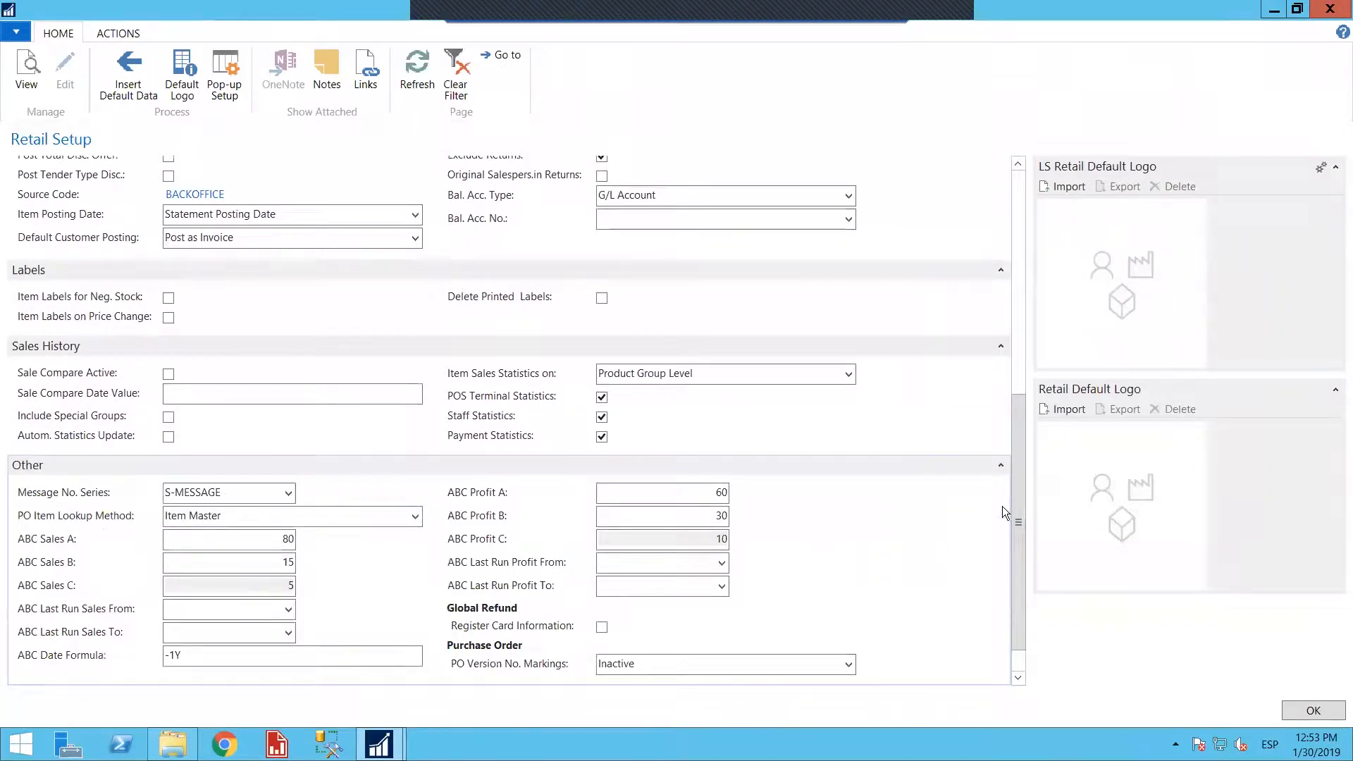
pyautogui.moveTo(1015, 503); pyautogui.dragTo(1029, 579)
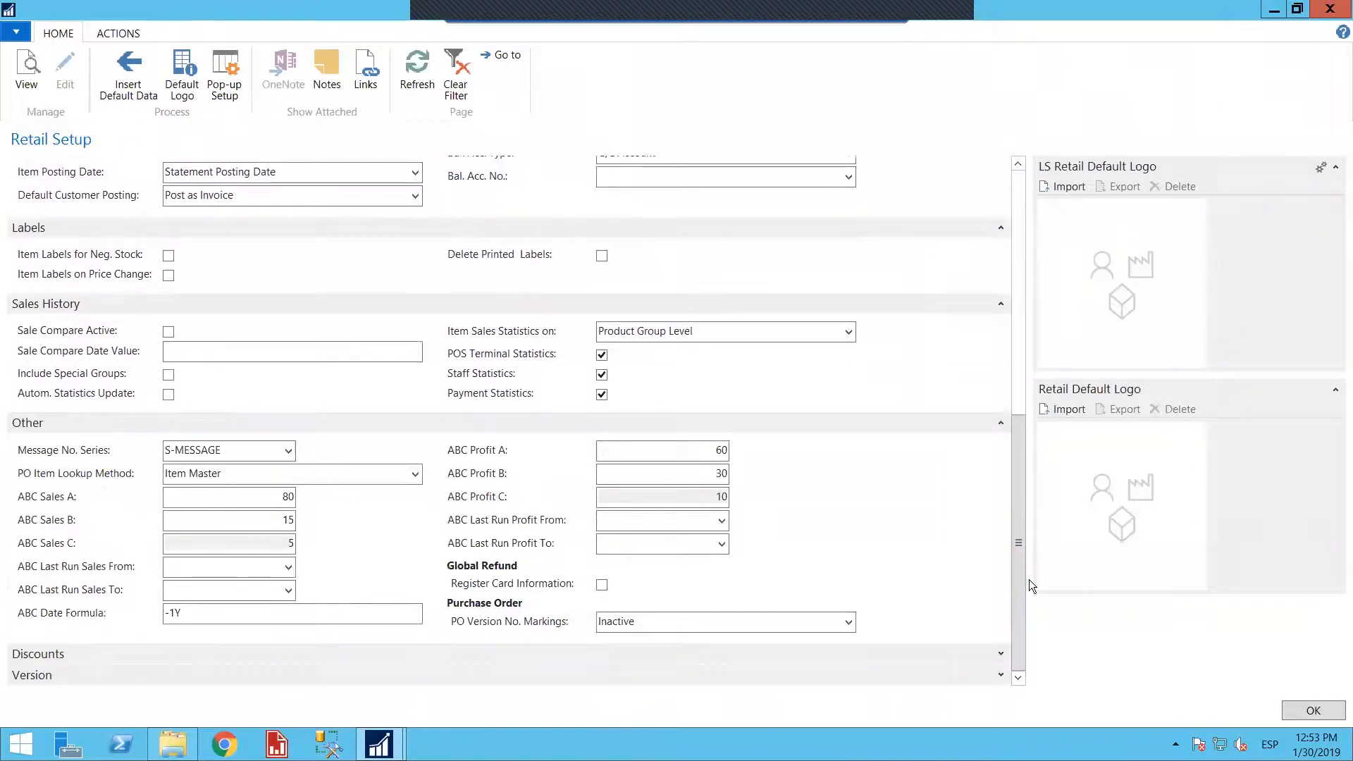
pyautogui.click(1000, 655)
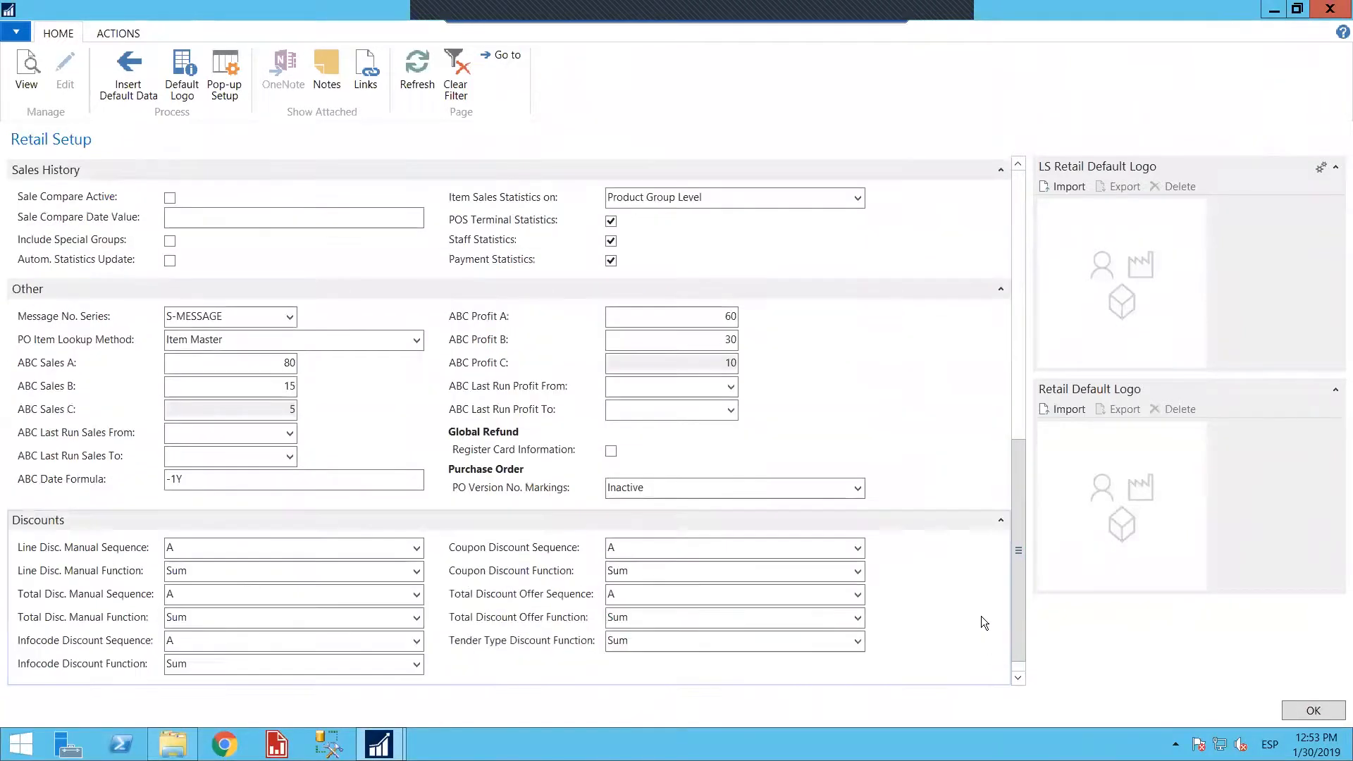
pyautogui.moveTo(1019, 532); pyautogui.dragTo(1025, 603)
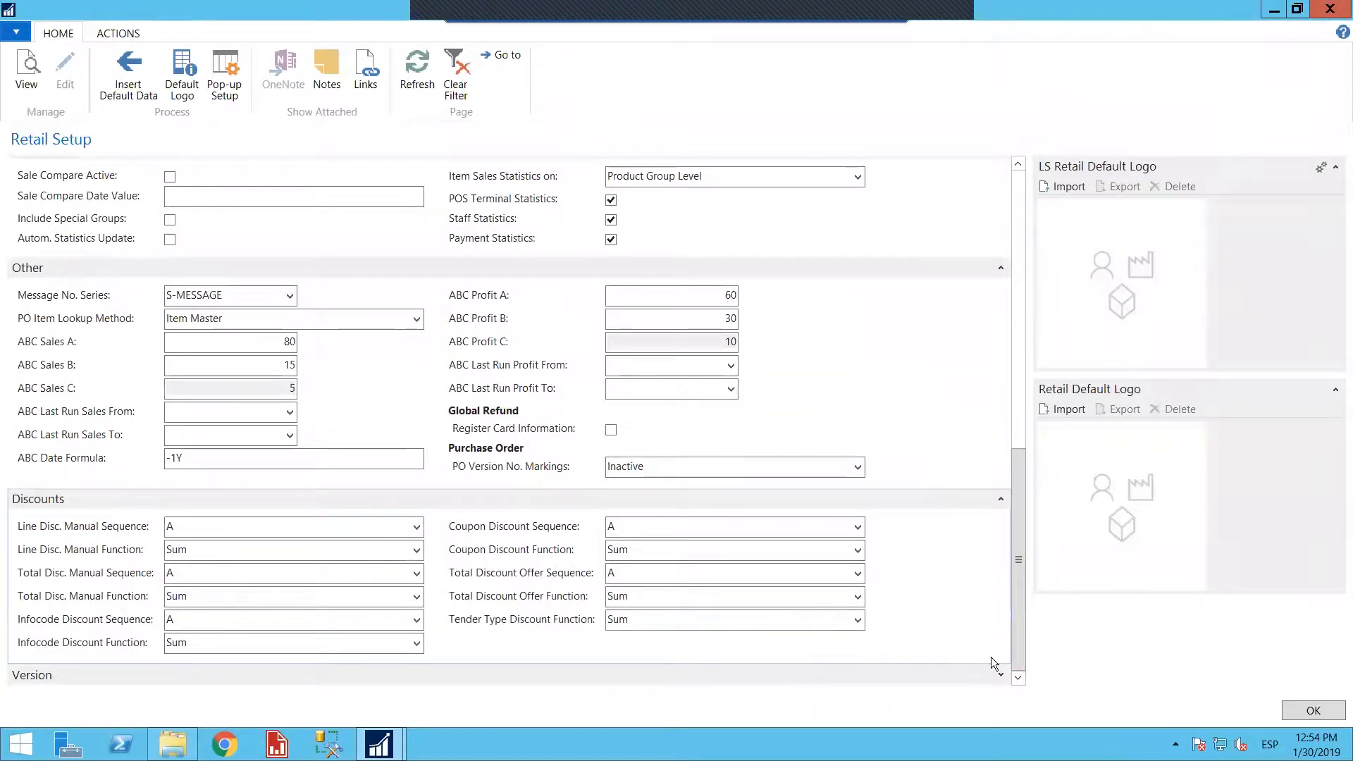
pyautogui.click(1001, 675)
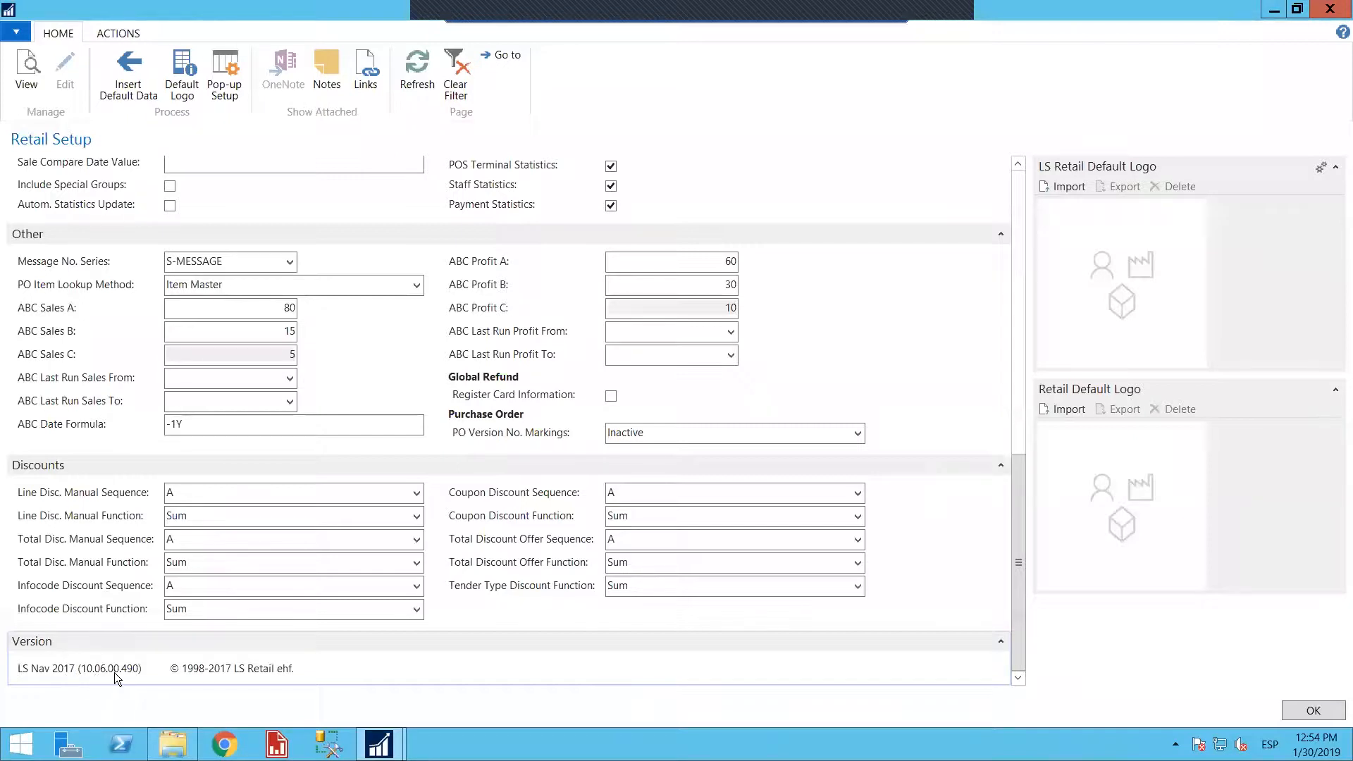
# Open the Insert Default Data selection from the Retail Setup, review its options and close it without inserting anything
pyautogui.moveTo(1019, 540); pyautogui.dragTo(229, 135)
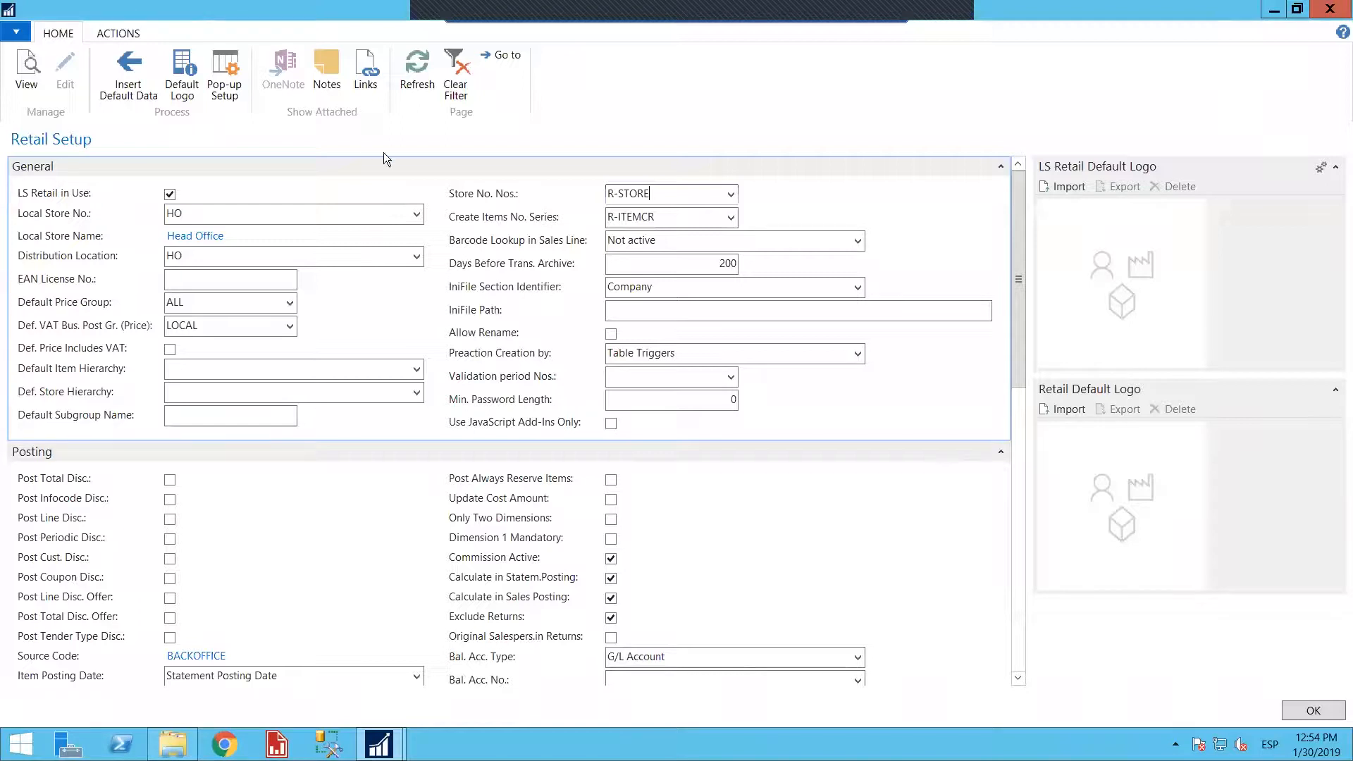
pyautogui.click(129, 85)
pyautogui.moveTo(162, 27); pyautogui.dragTo(569, 186)
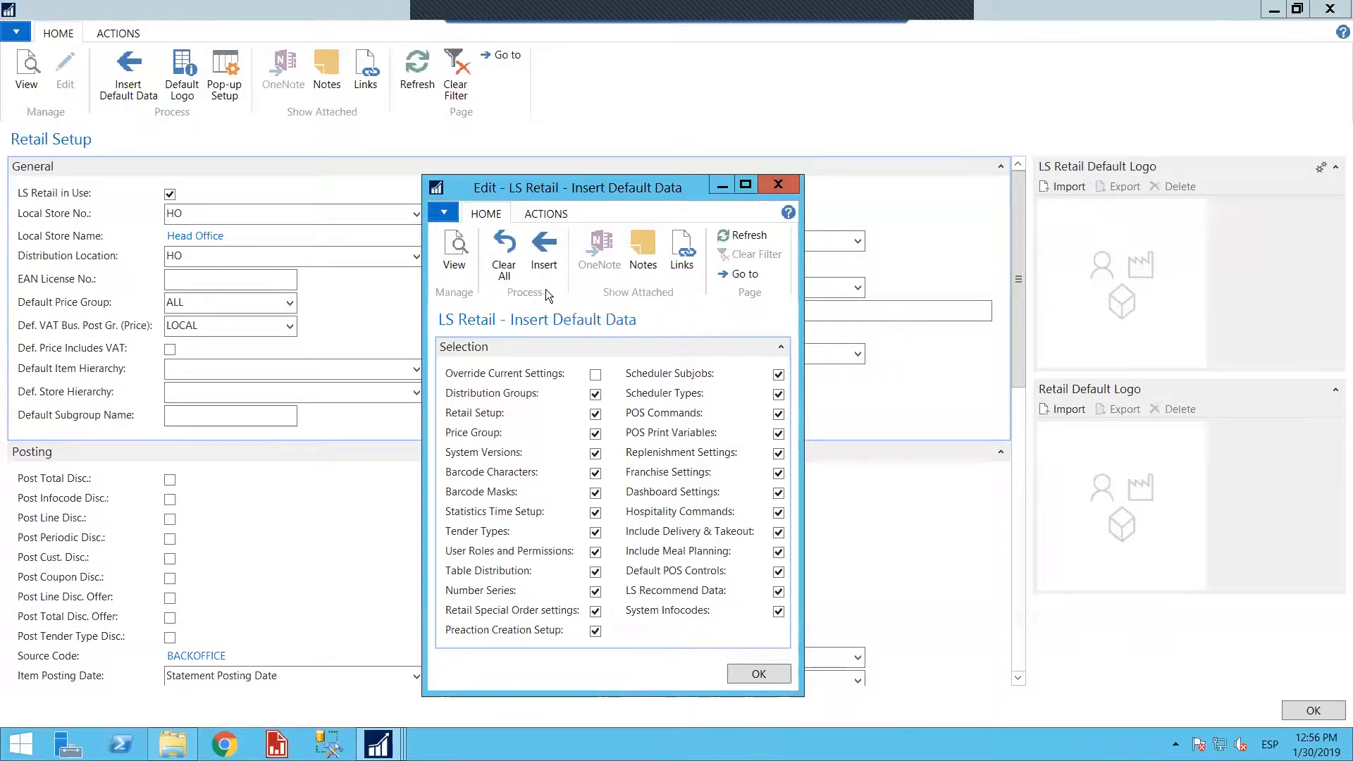
pyautogui.click(768, 670)
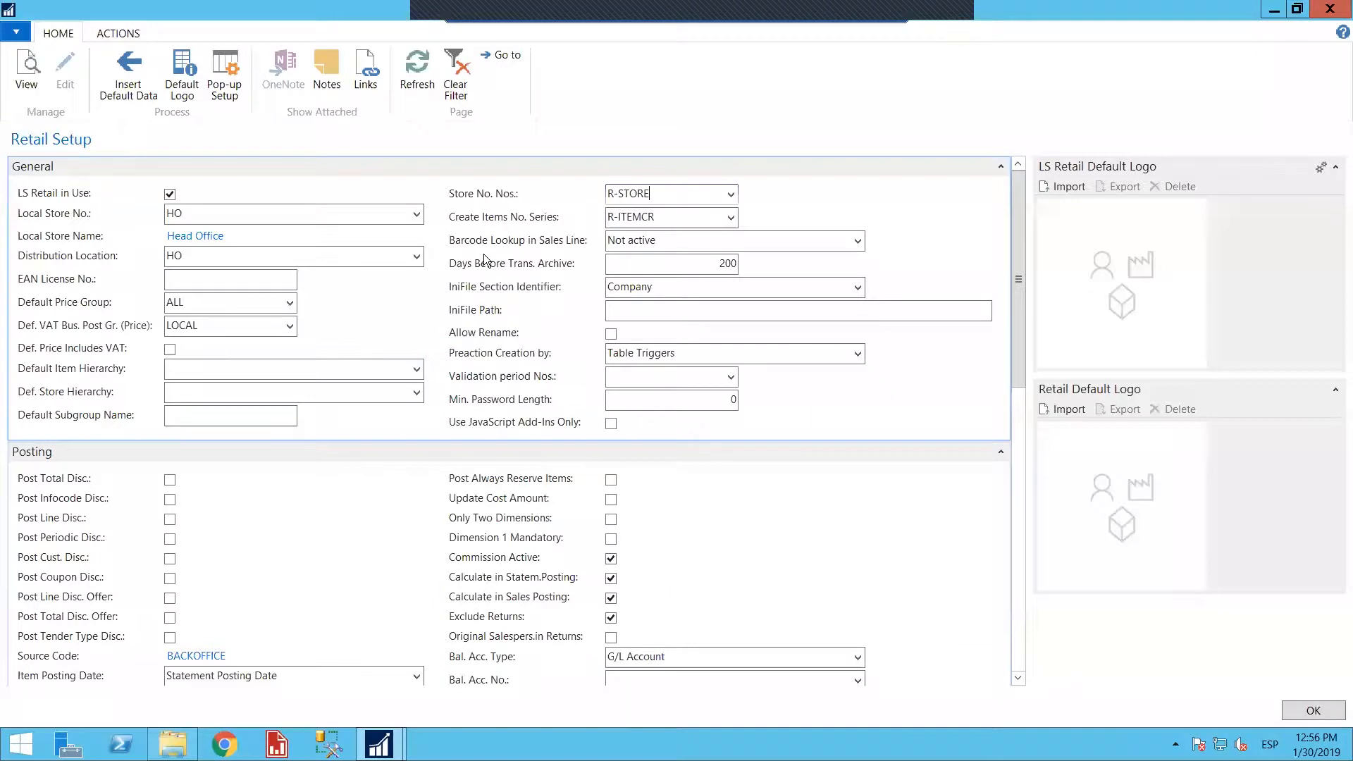
# Check the POS Pop-up Setup list and the Default Logo window, closing each, and close the Retail Setup page
pyautogui.click(232, 99)
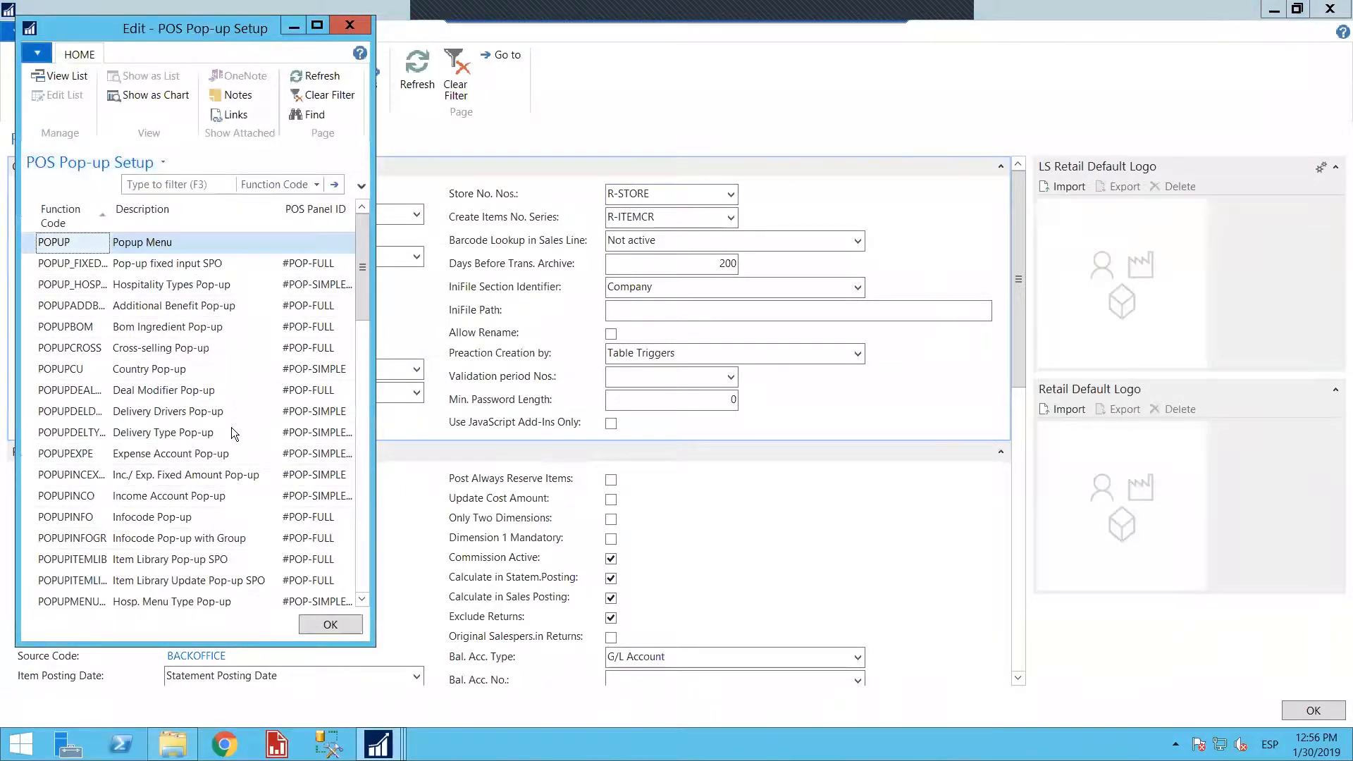
pyautogui.click(338, 31)
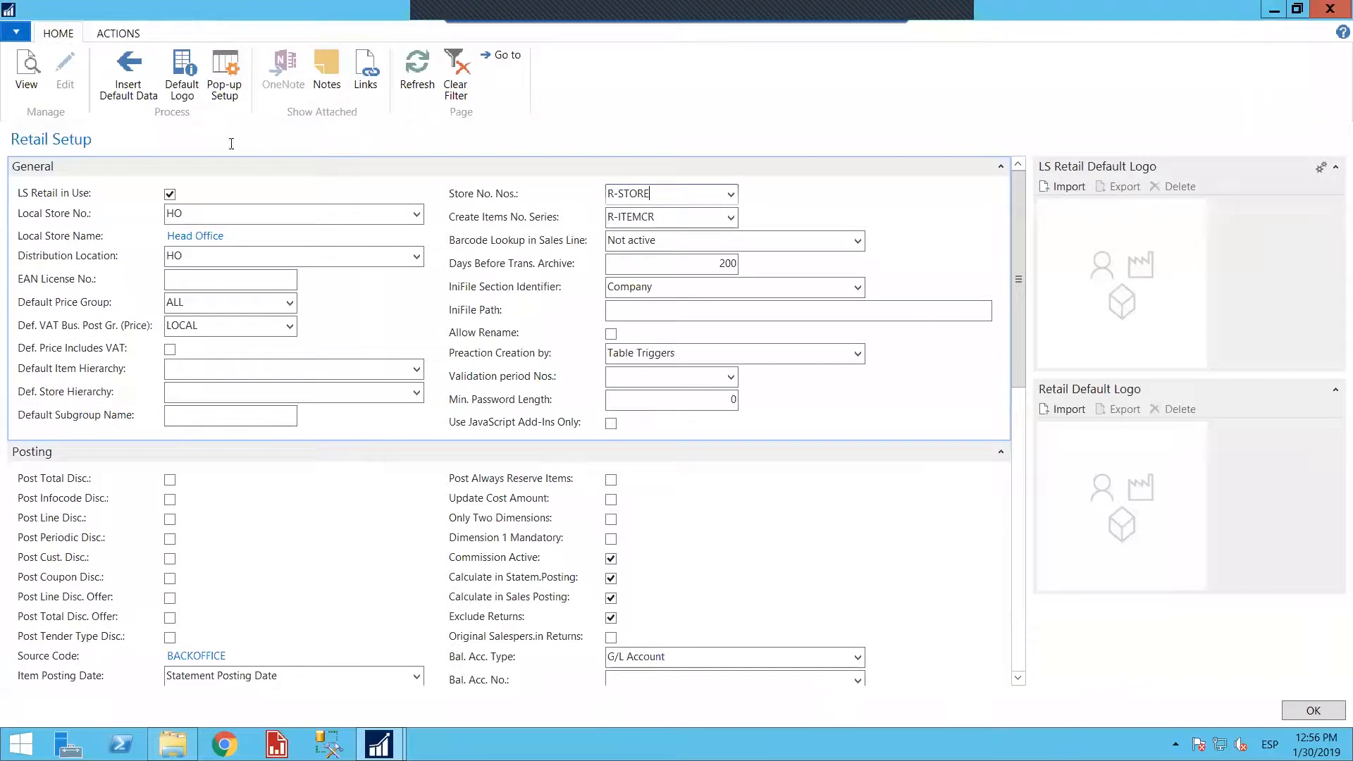
pyautogui.click(182, 74)
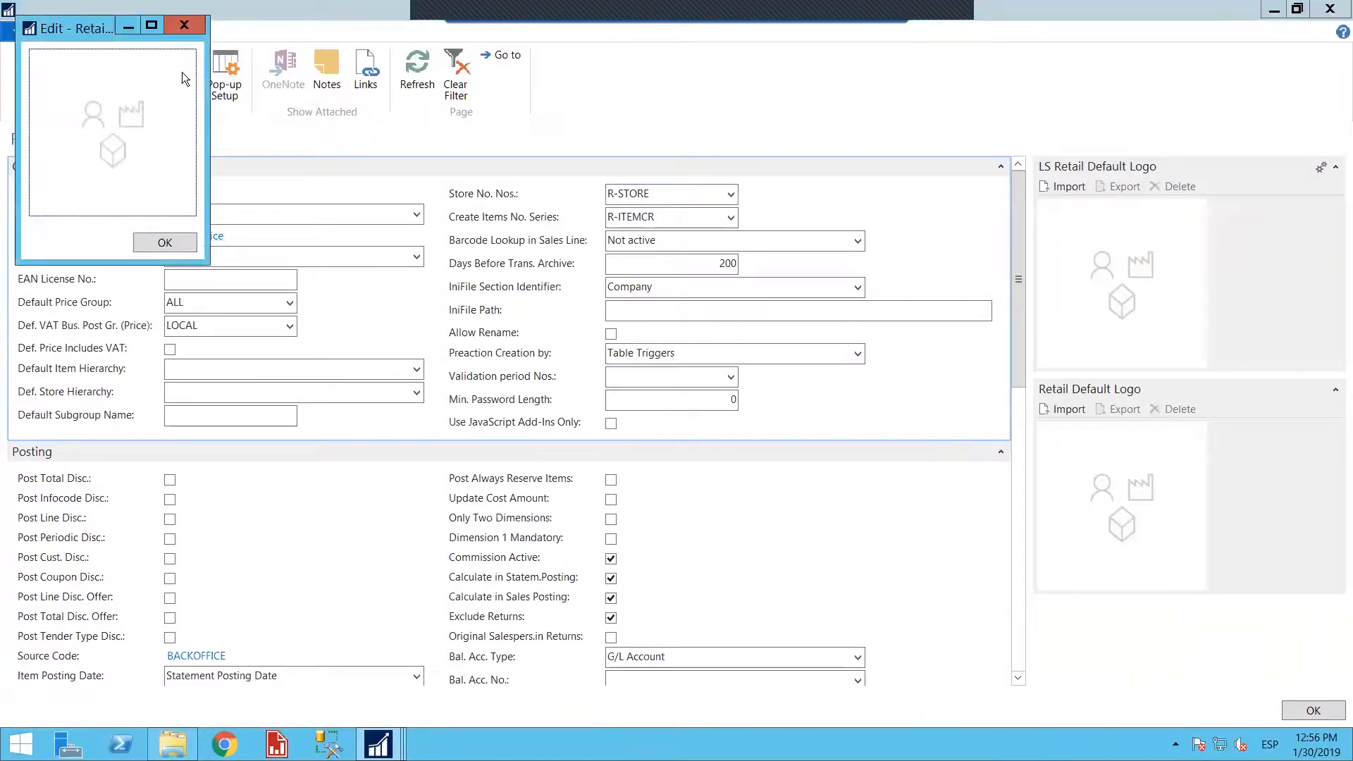
pyautogui.click(183, 26)
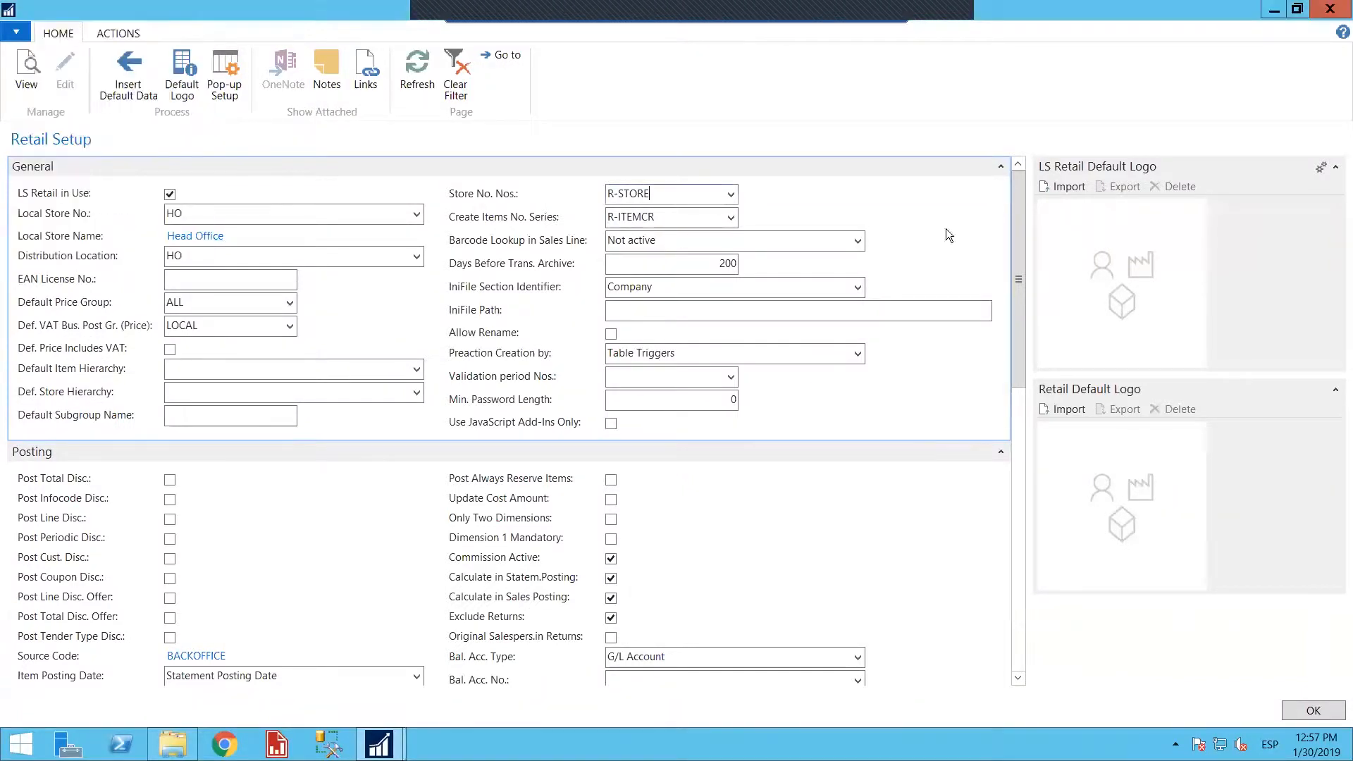
pyautogui.click(1329, 10)
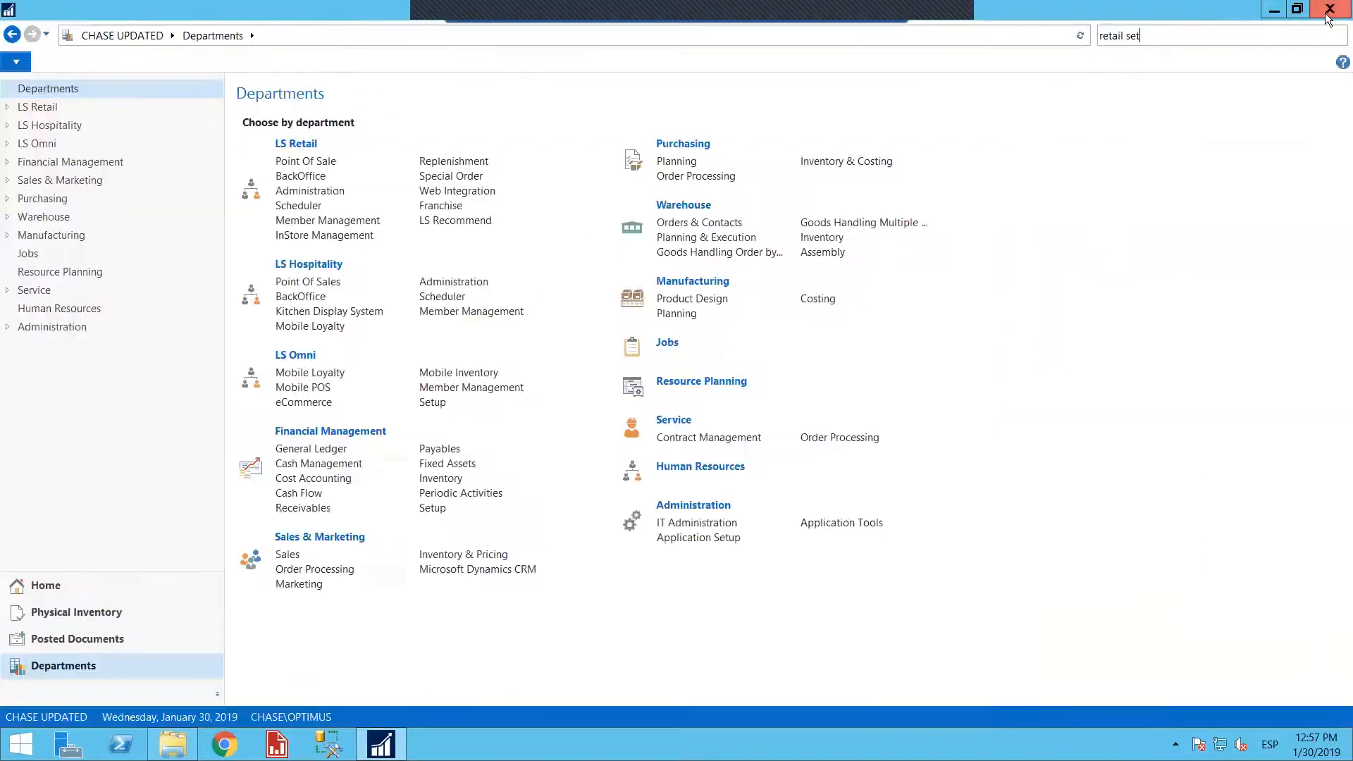
pyautogui.click(343, 161)
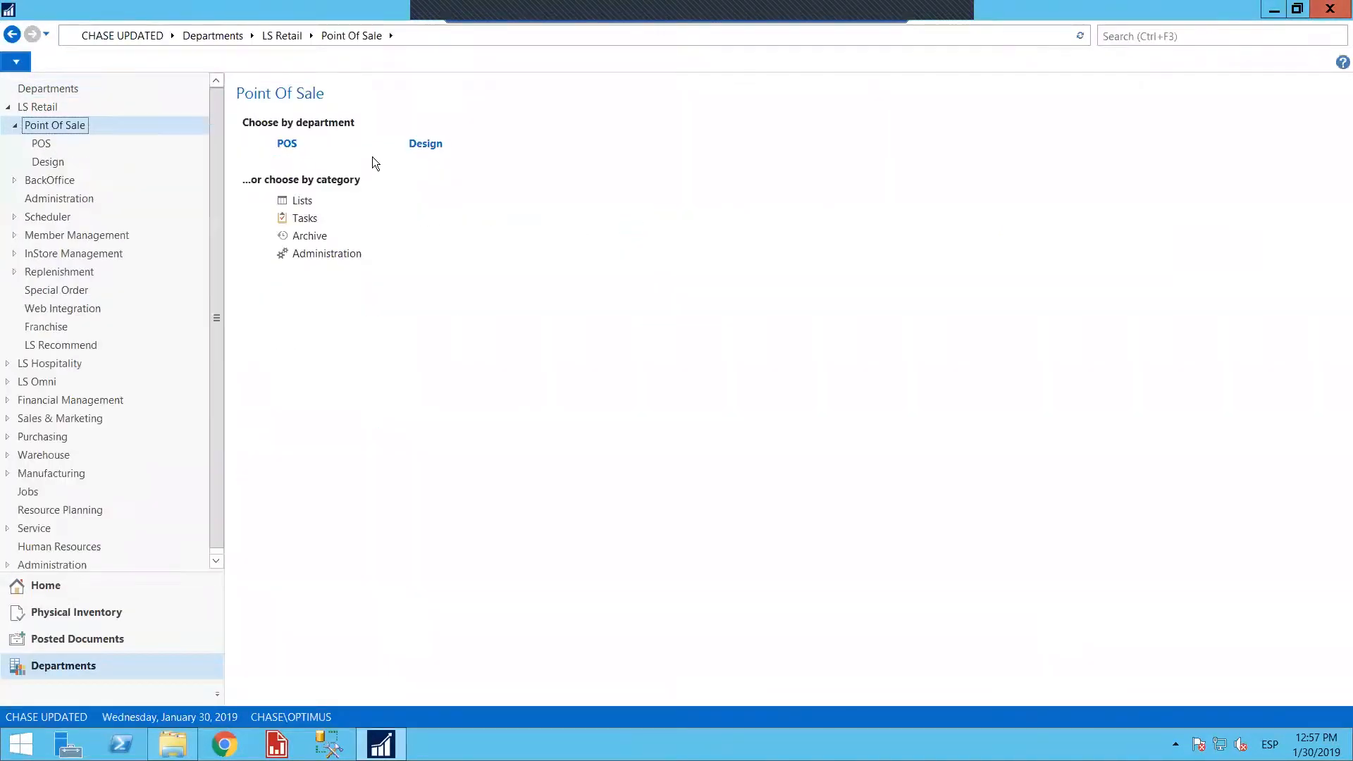
pyautogui.click(286, 145)
pyautogui.click(294, 157)
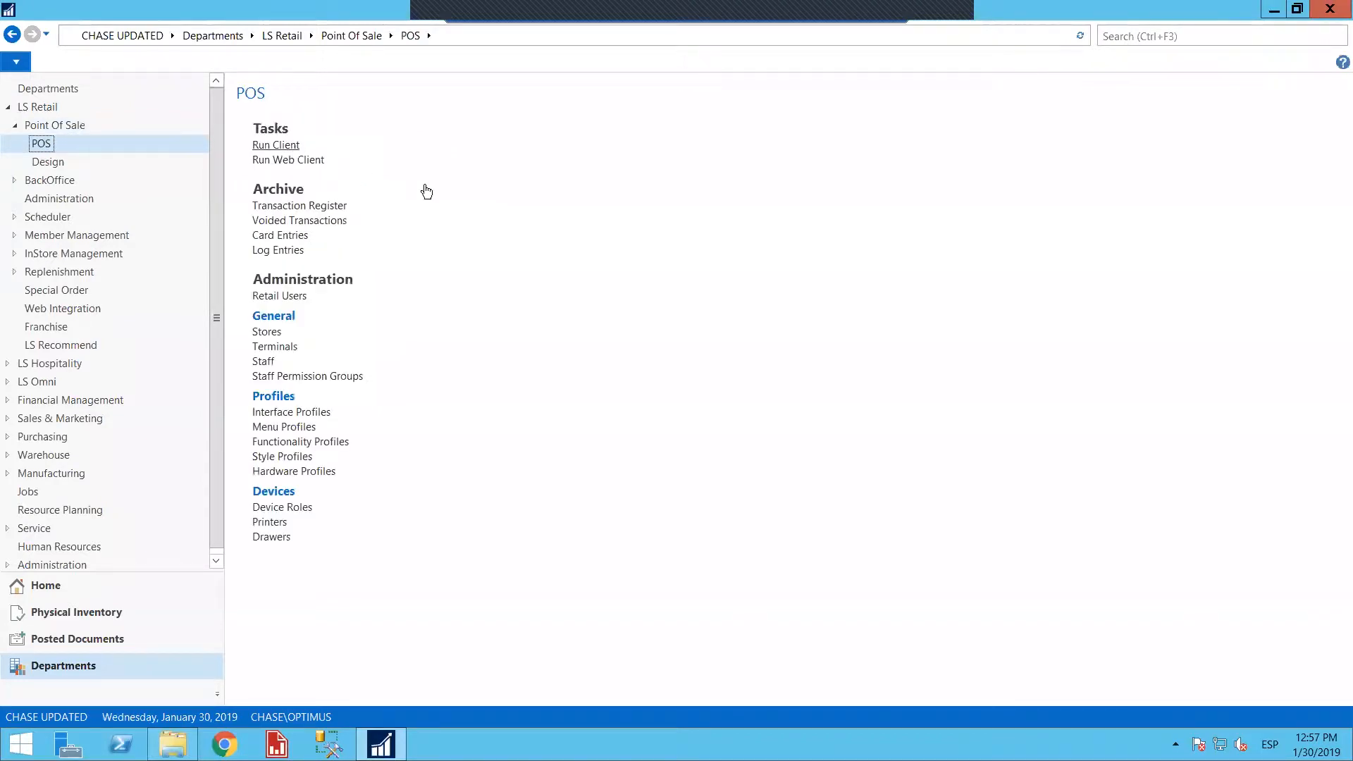
pyautogui.click(782, 390)
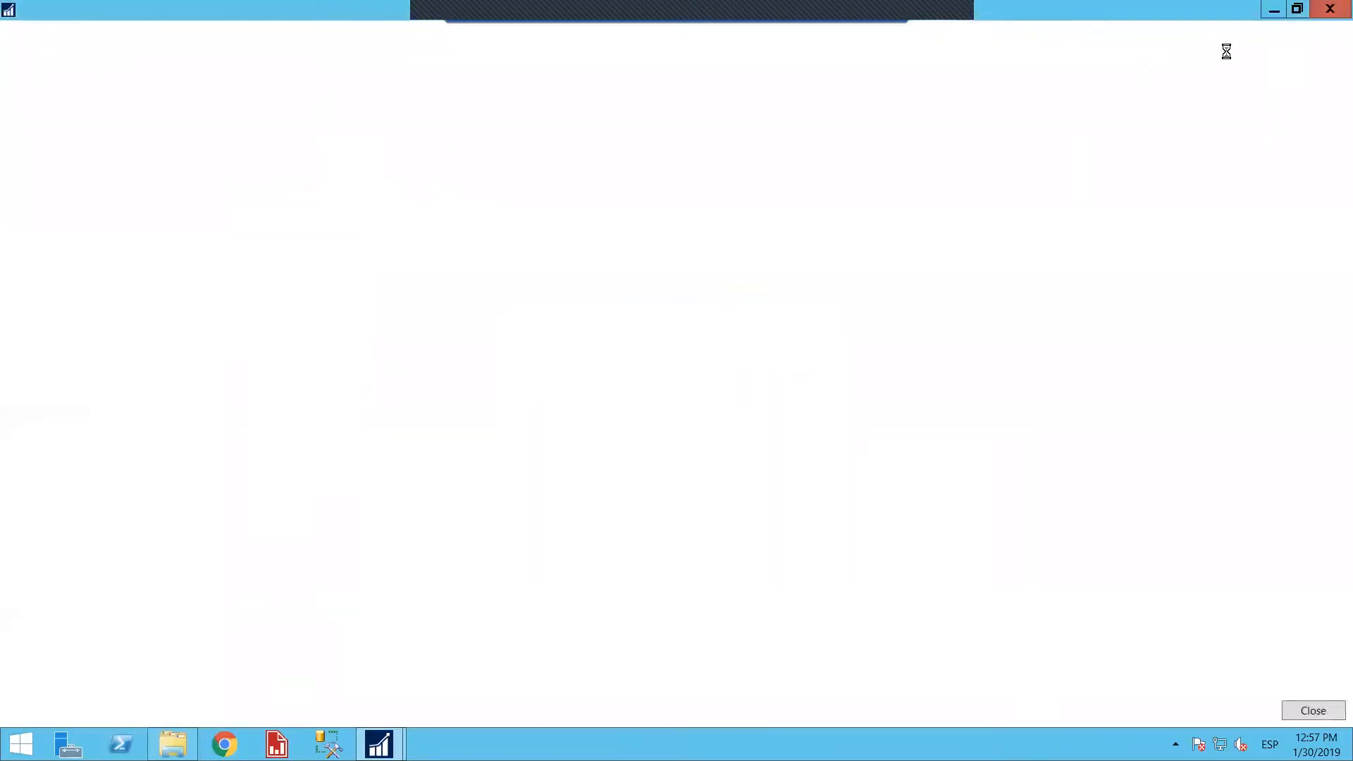
pyautogui.click(1329, 11)
# Search for "retail user" and open the Retail Users page
pyautogui.click(1166, 38)
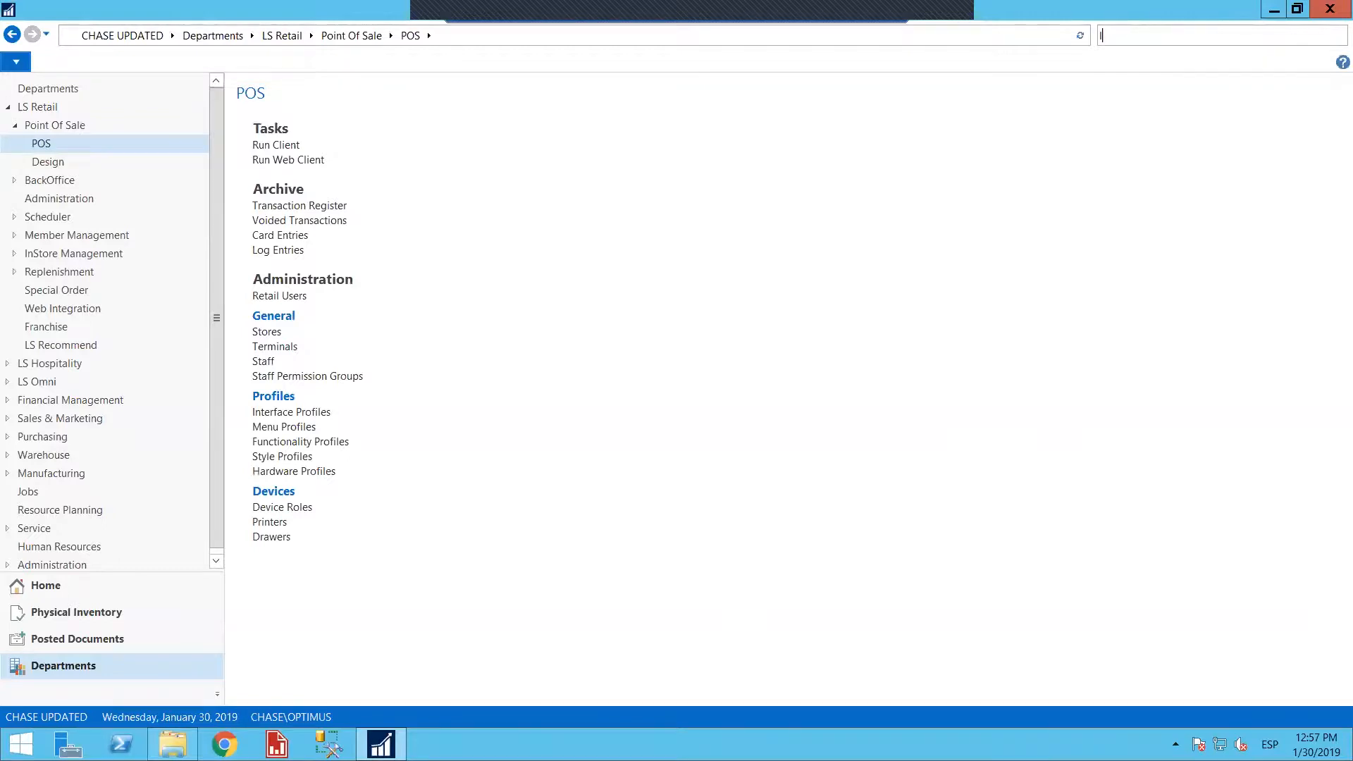
pyautogui.write('retail user')
pyautogui.click(1049, 52)
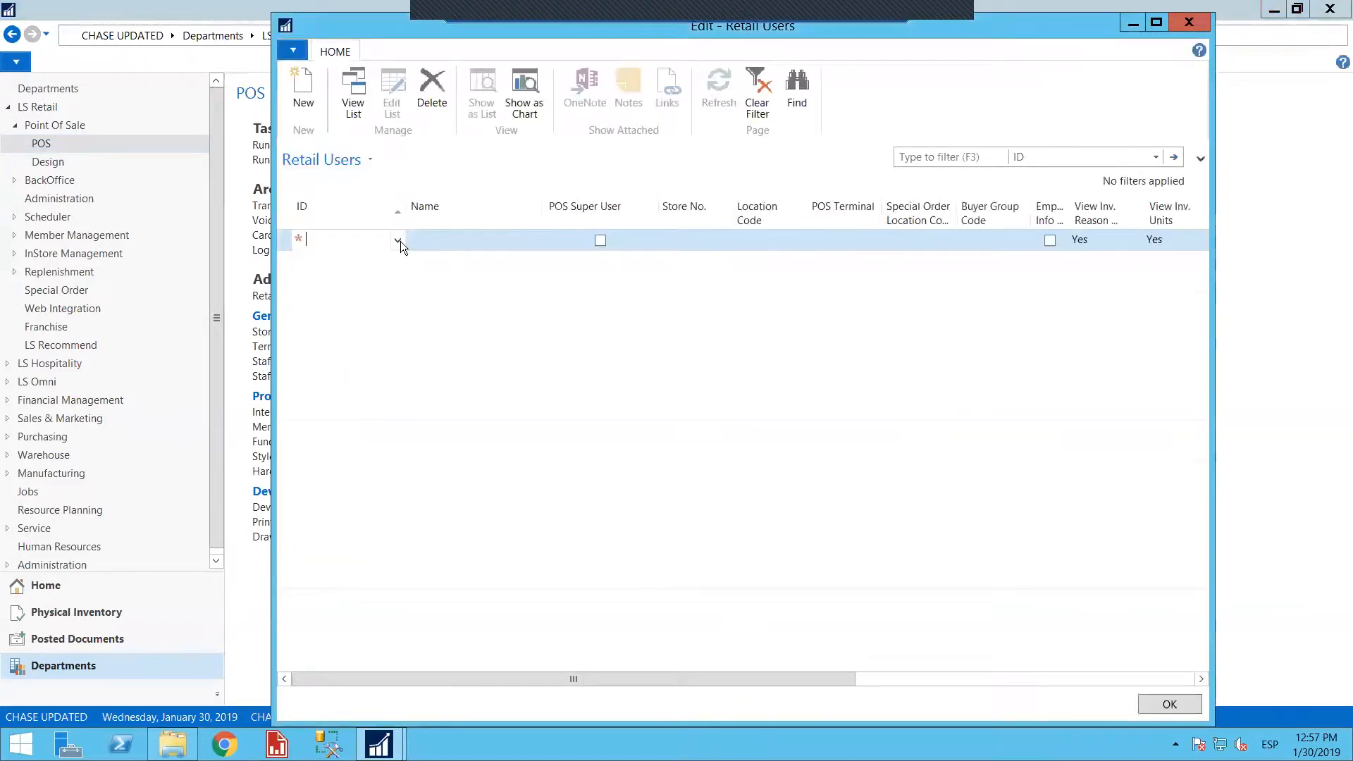
# Add the OPTIMUS account as a retail user with POS Super User enabled and store no. S0001
pyautogui.click(398, 241)
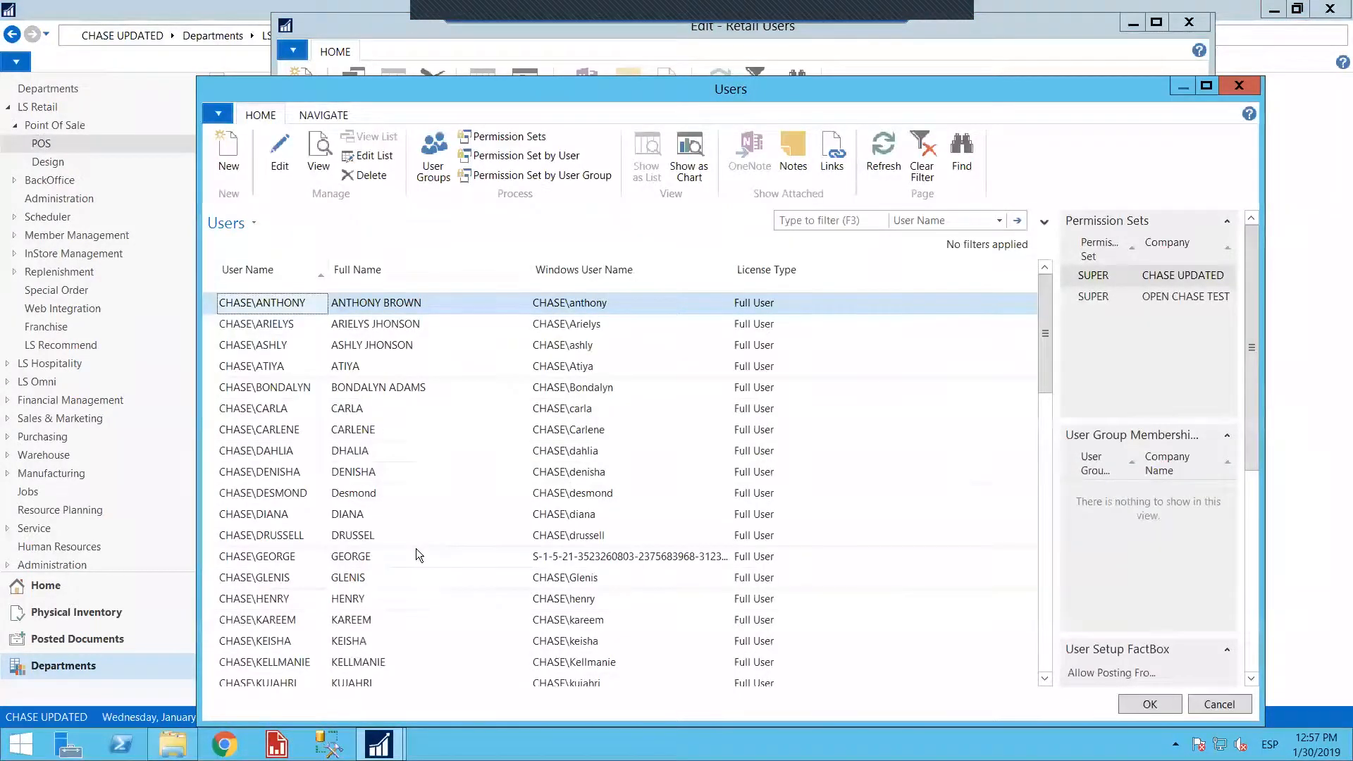
pyautogui.scroll(-3, 416, 549)
pyautogui.doubleClick(361, 539)
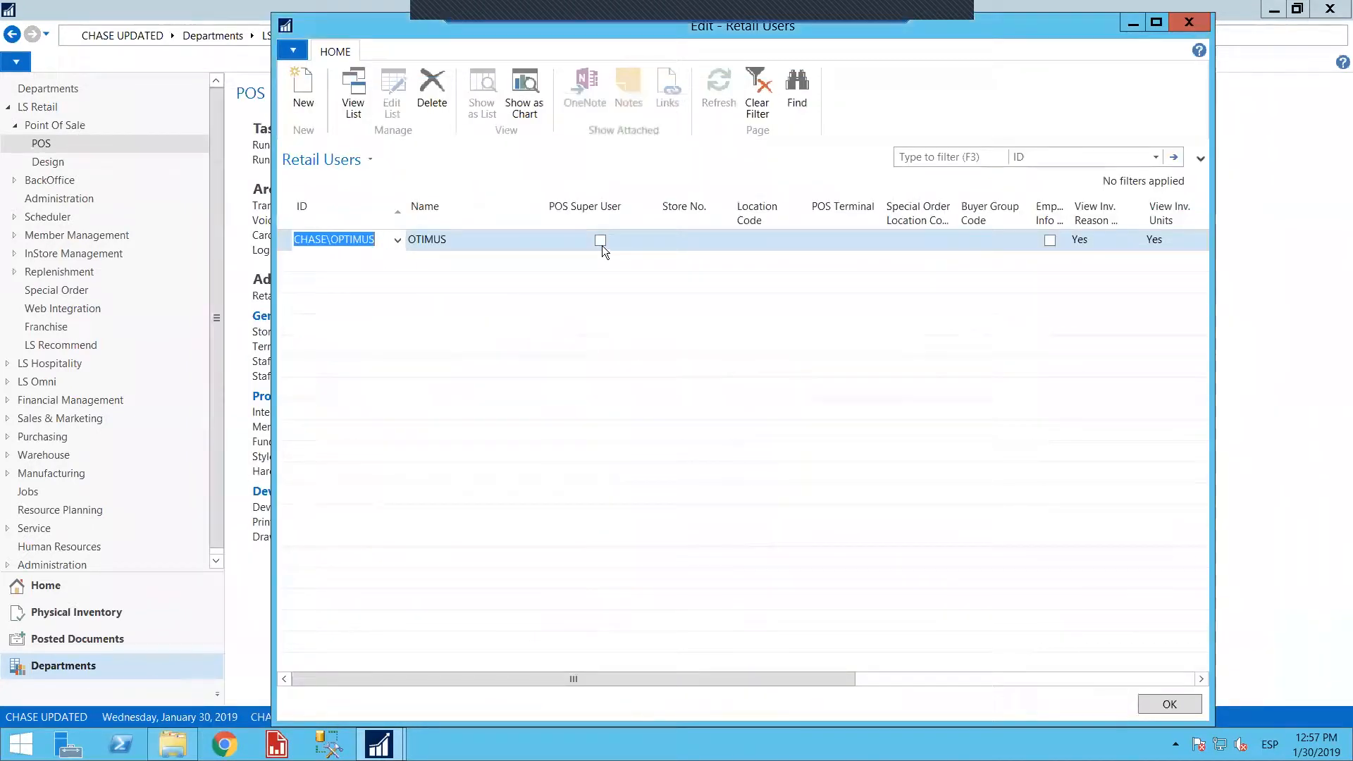
pyautogui.click(601, 245)
pyautogui.click(684, 251)
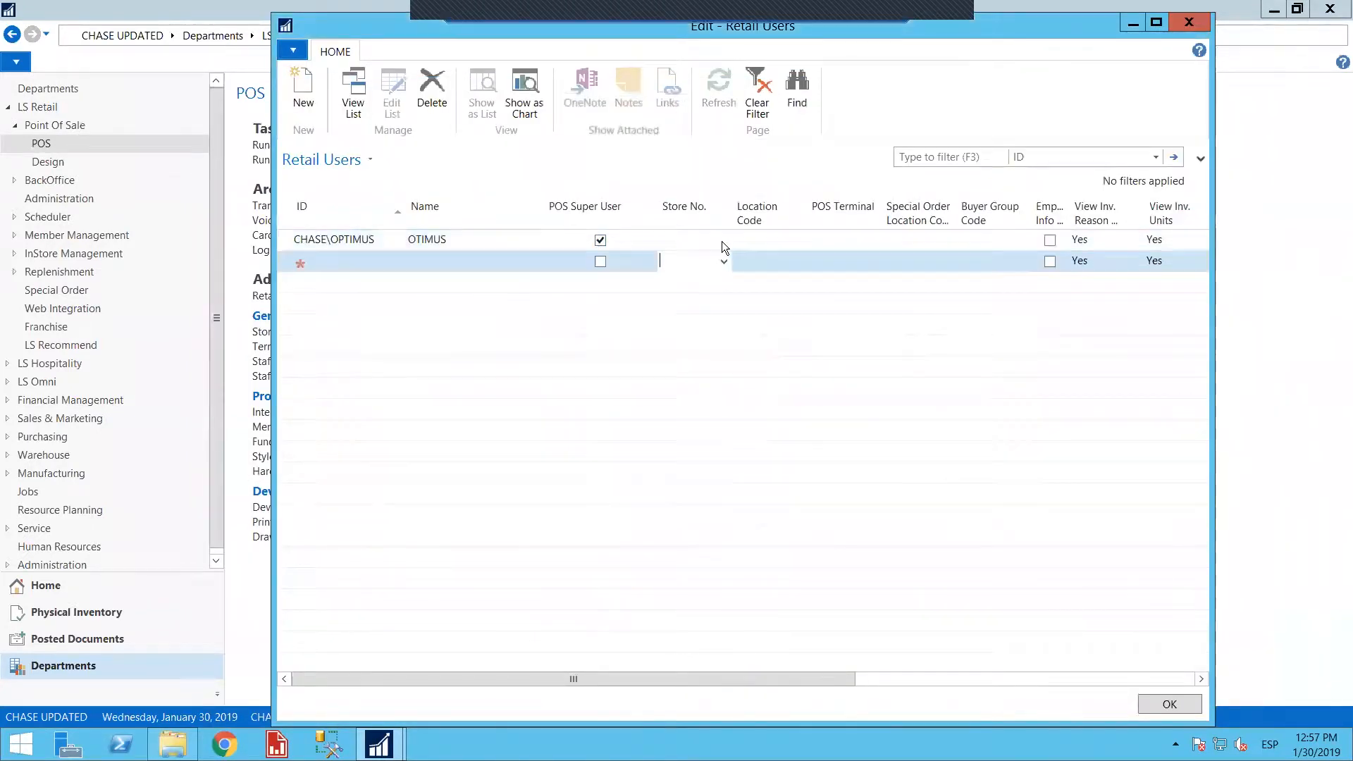
pyautogui.click(724, 241)
pyautogui.click(696, 316)
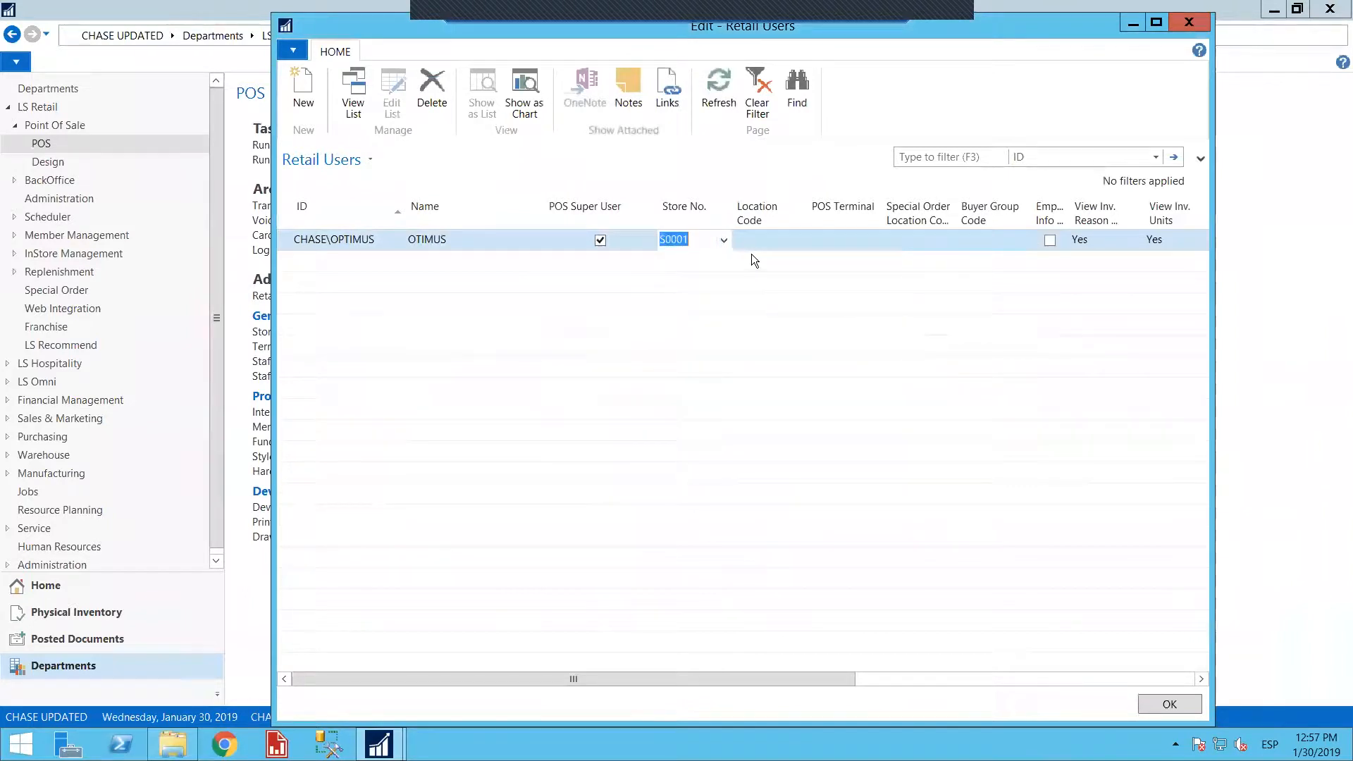
# Look up the available location codes and POS terminals for the new retail user, and close the Retail Users page
pyautogui.click(781, 238)
pyautogui.click(798, 241)
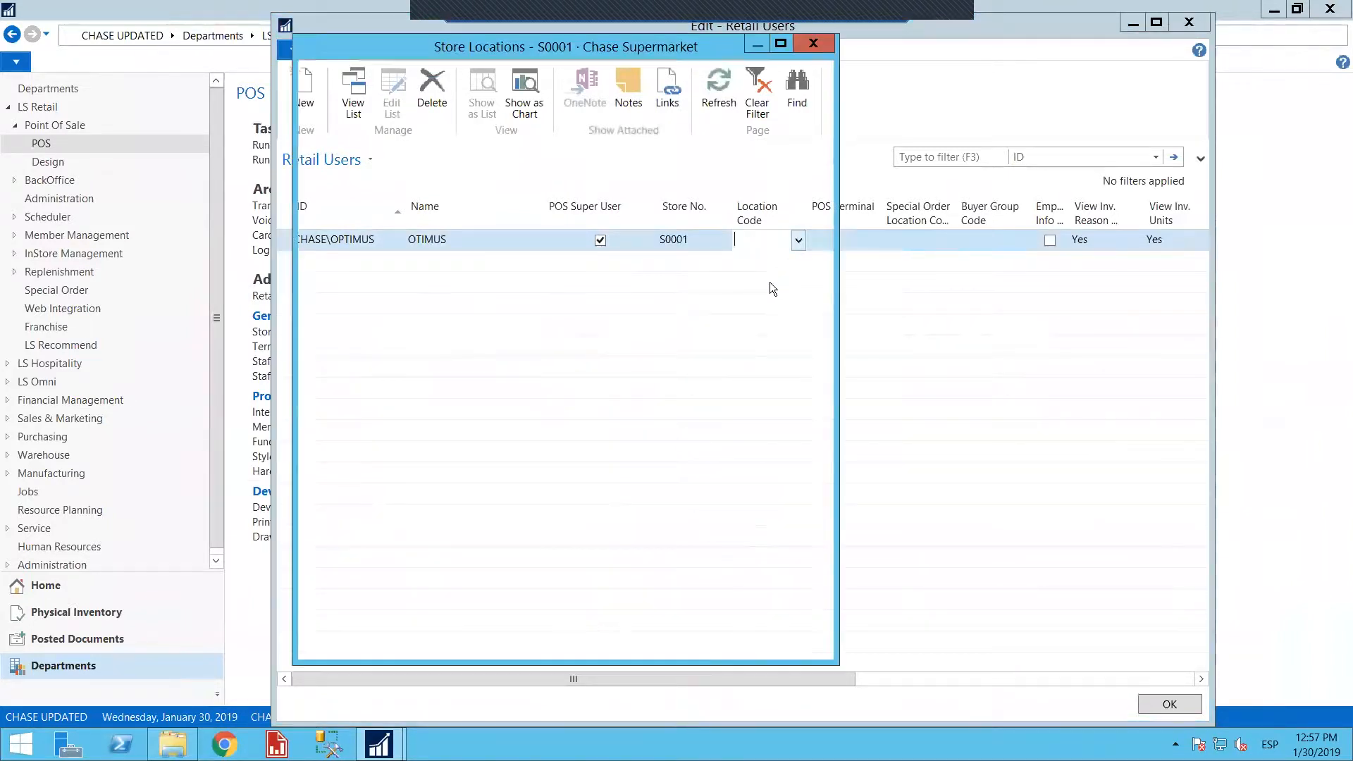
pyautogui.click(812, 43)
pyautogui.click(825, 395)
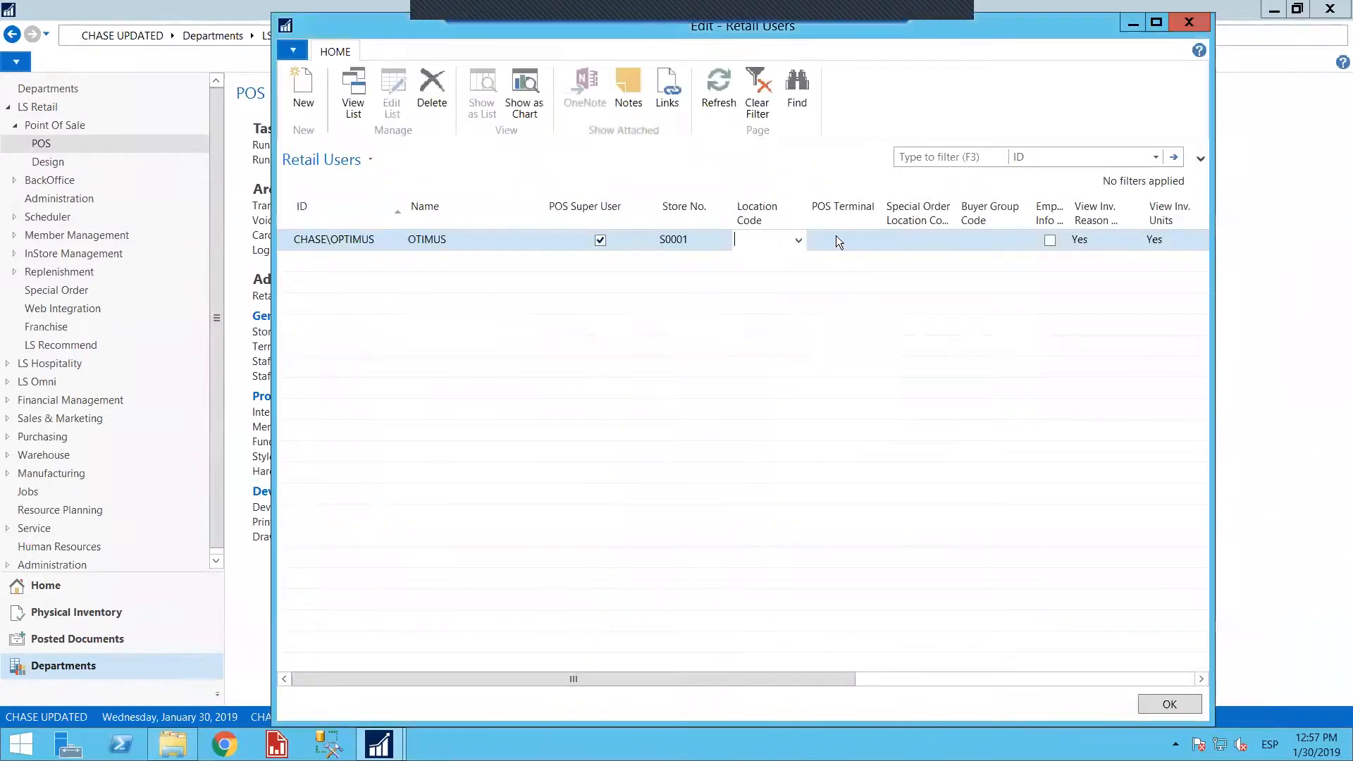
pyautogui.click(865, 240)
pyautogui.click(872, 241)
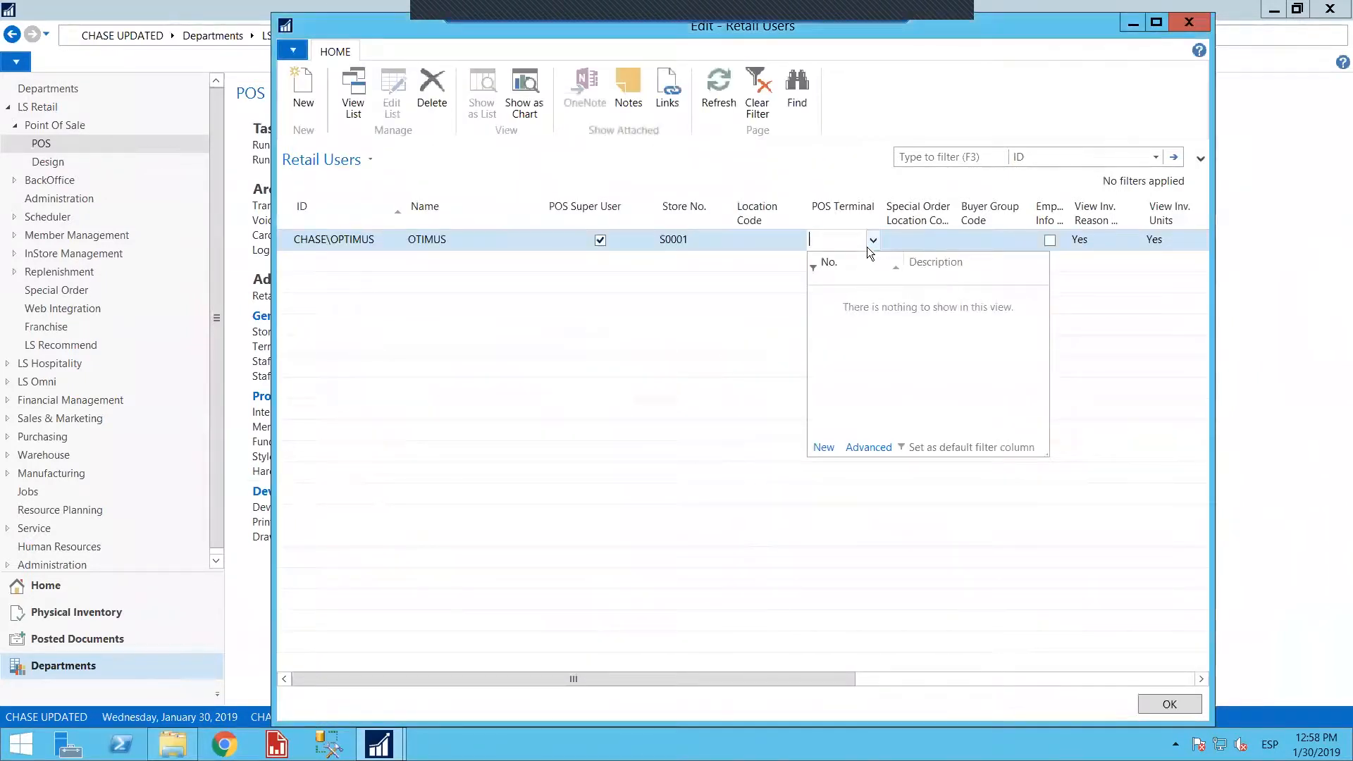
pyautogui.click(850, 176)
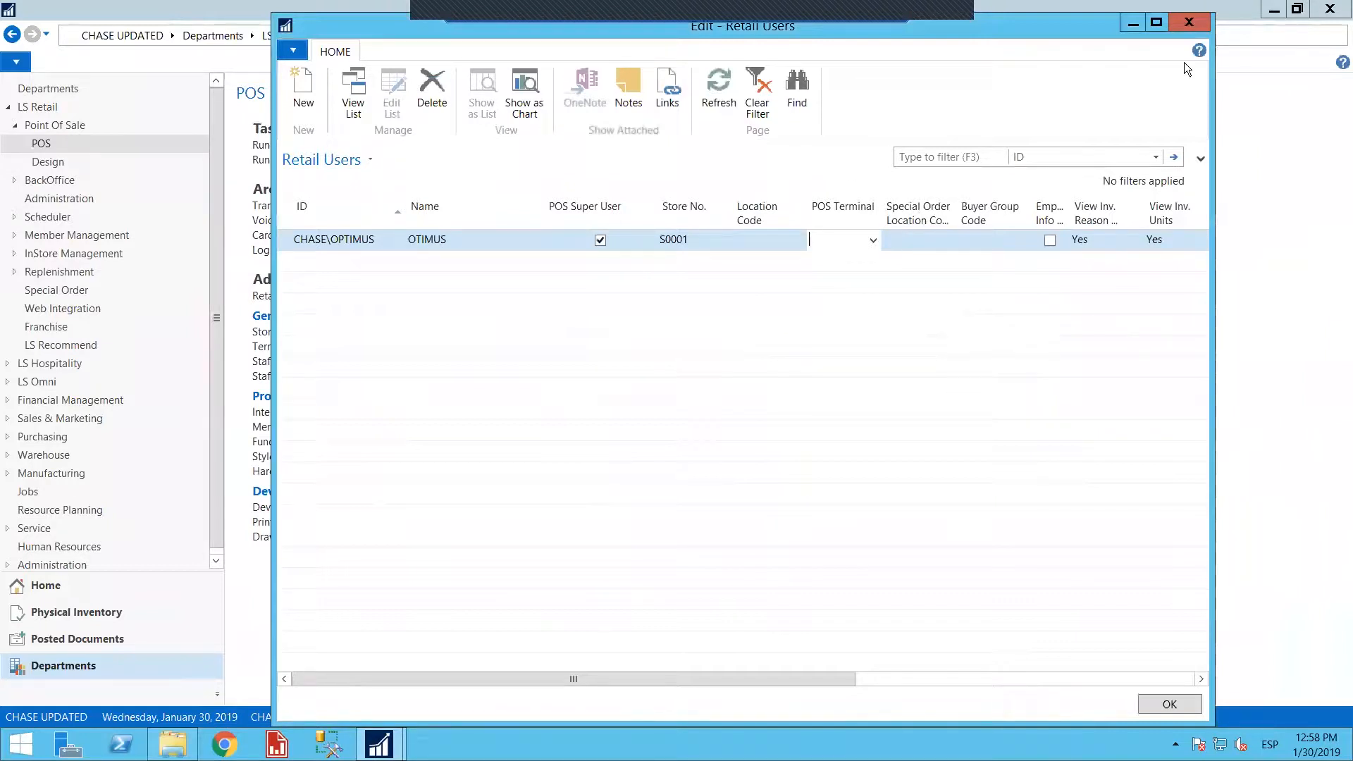
pyautogui.click(1190, 24)
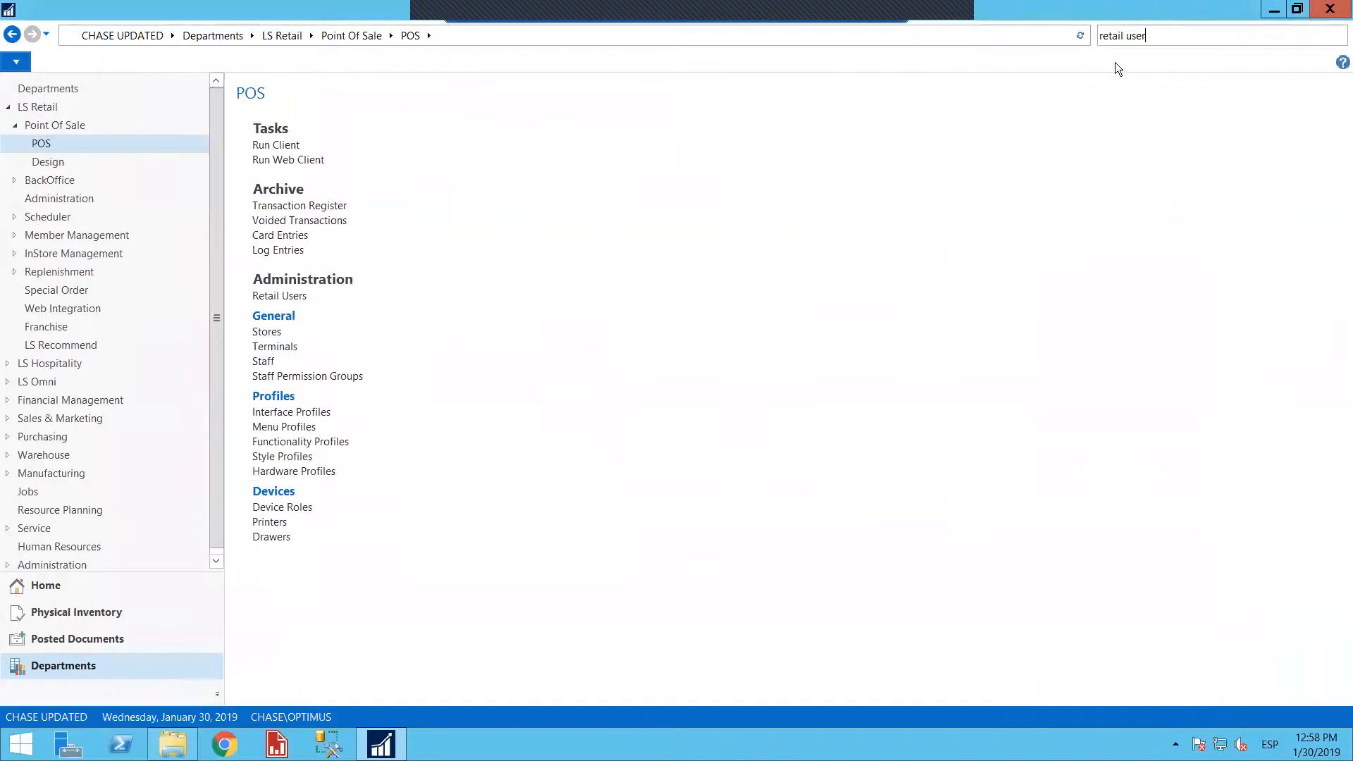
# Open the Stores list under LS Retail BackOffice Store Management and open the Chase Supermarket store card for editing
pyautogui.click(1152, 35)
pyautogui.press('BackSpace')
pyautogui.click(281, 37)
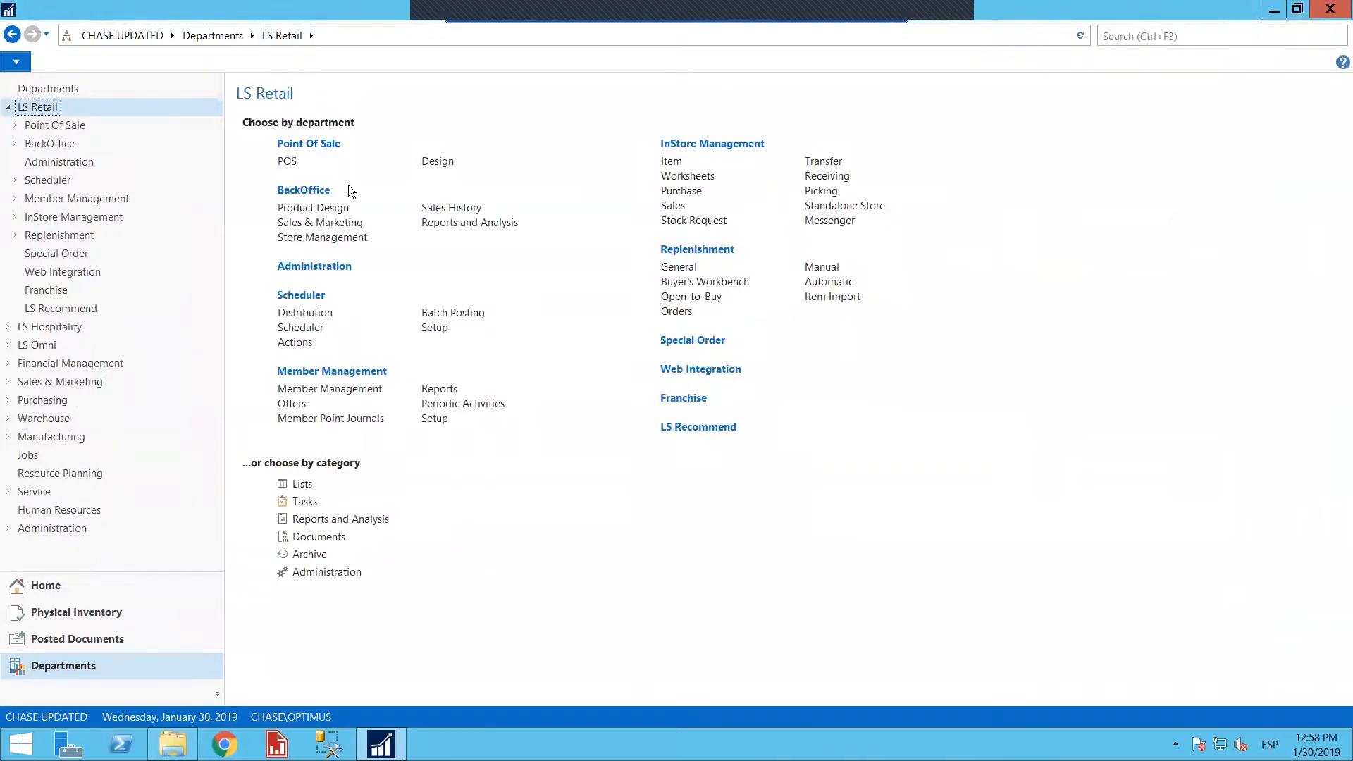
pyautogui.click(306, 191)
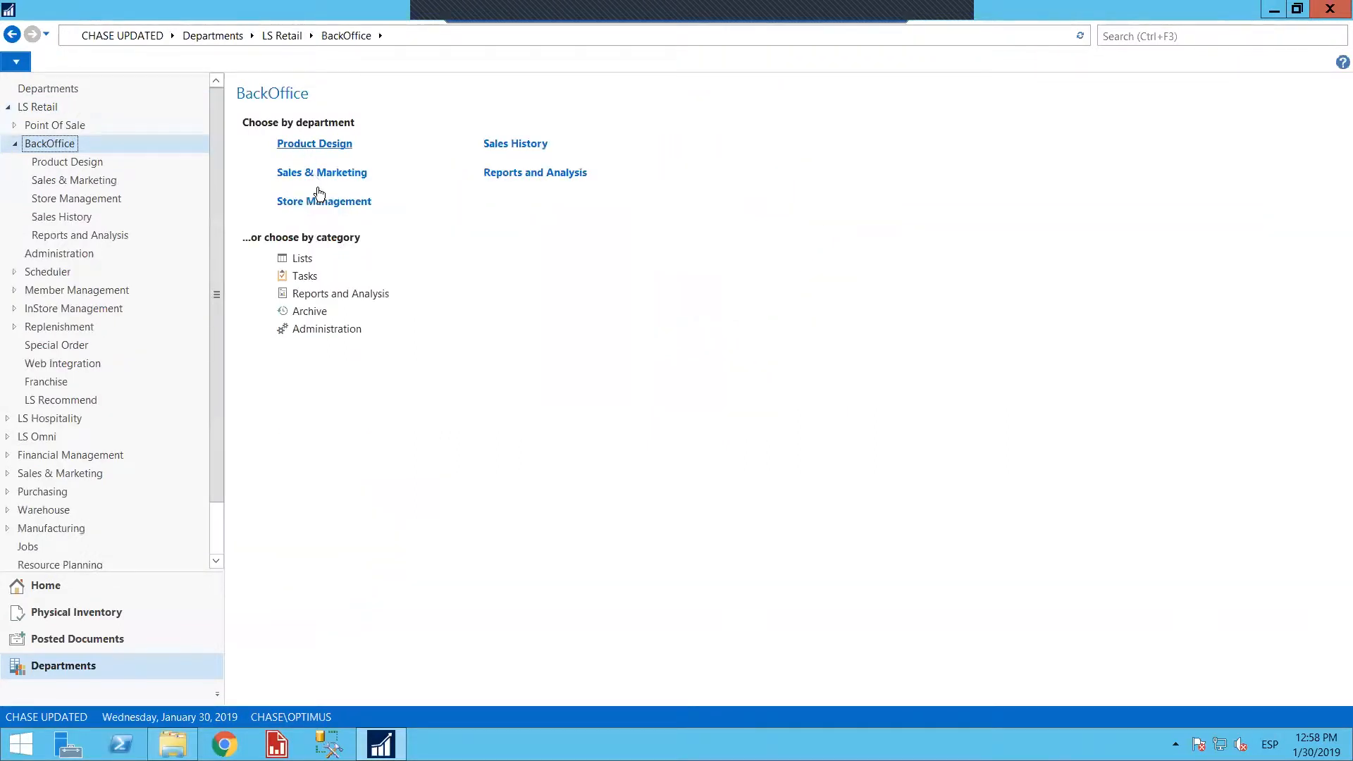
pyautogui.click(316, 202)
pyautogui.click(268, 145)
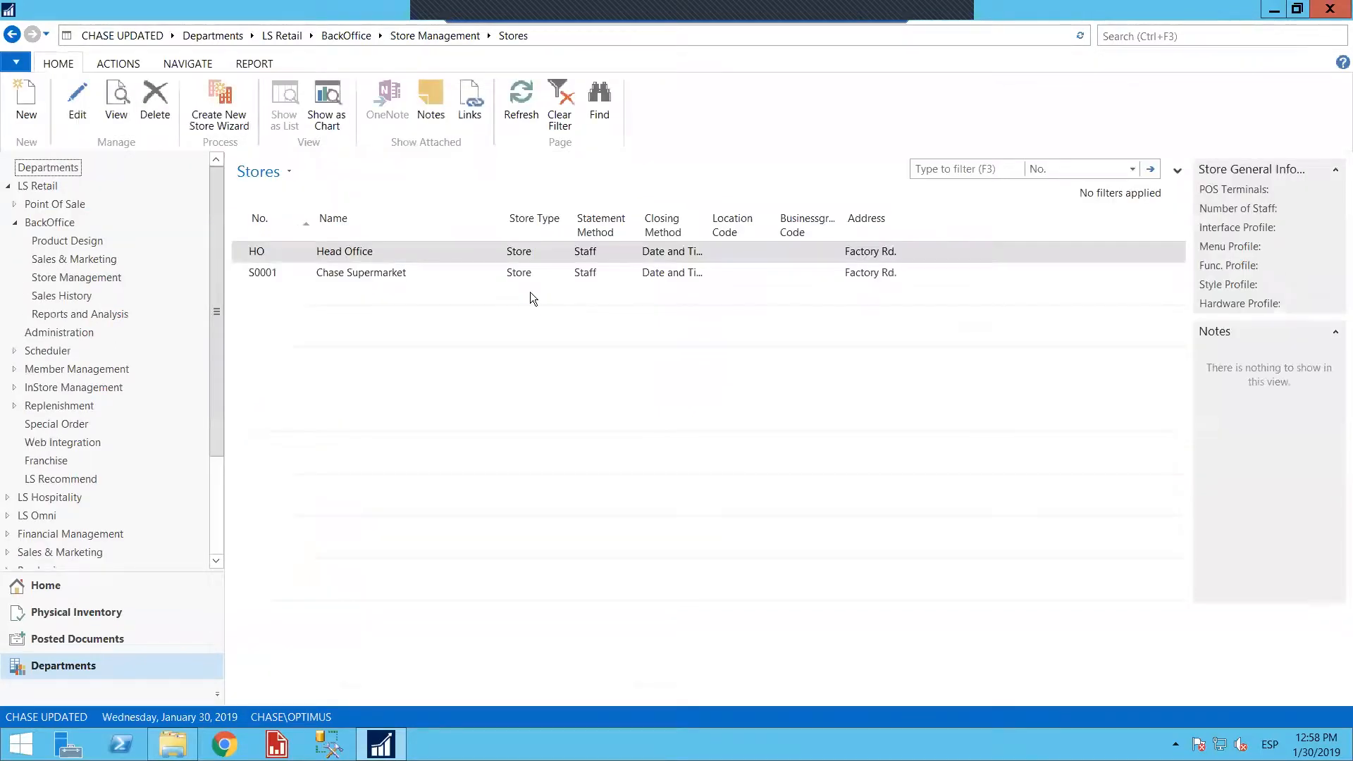
pyautogui.click(388, 275)
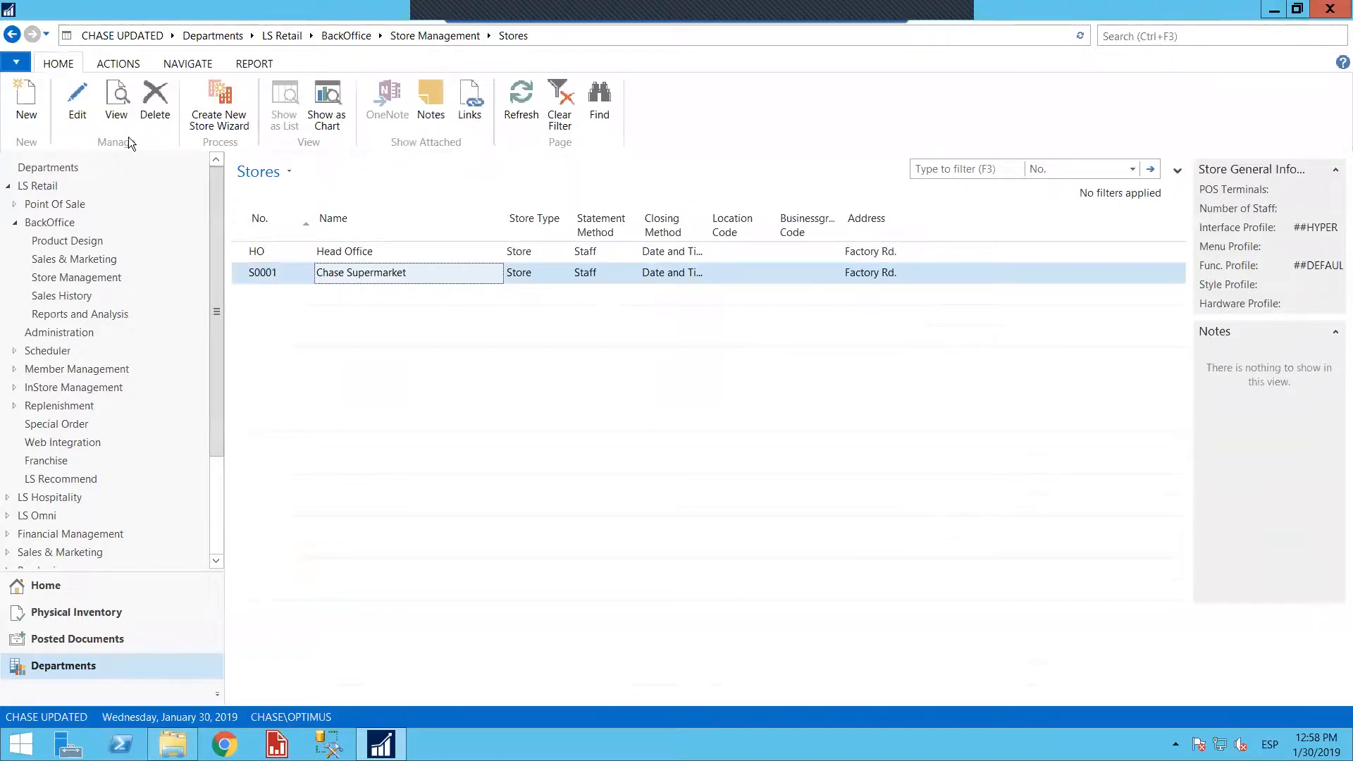
pyautogui.click(78, 102)
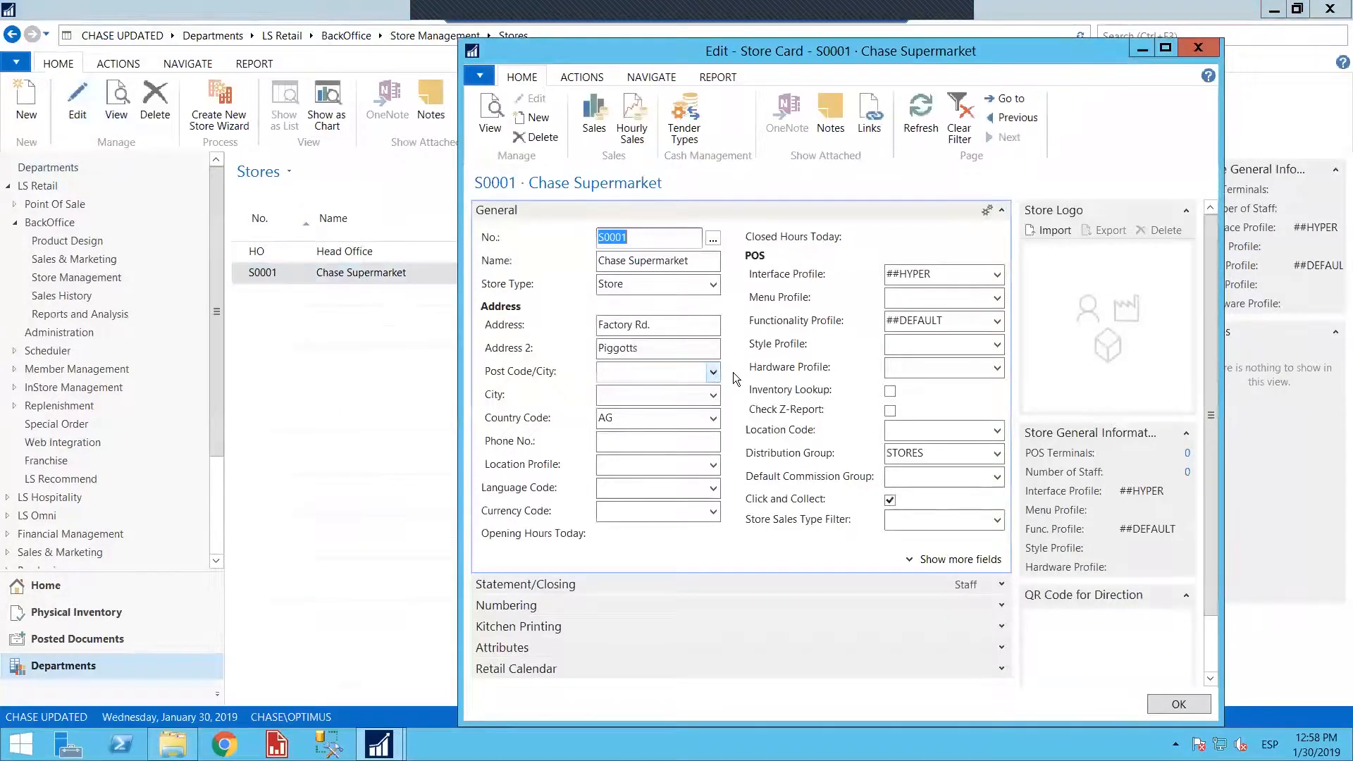
# Close the Chase Supermarket store card and create a new store card with the name TEST
pyautogui.click(1198, 47)
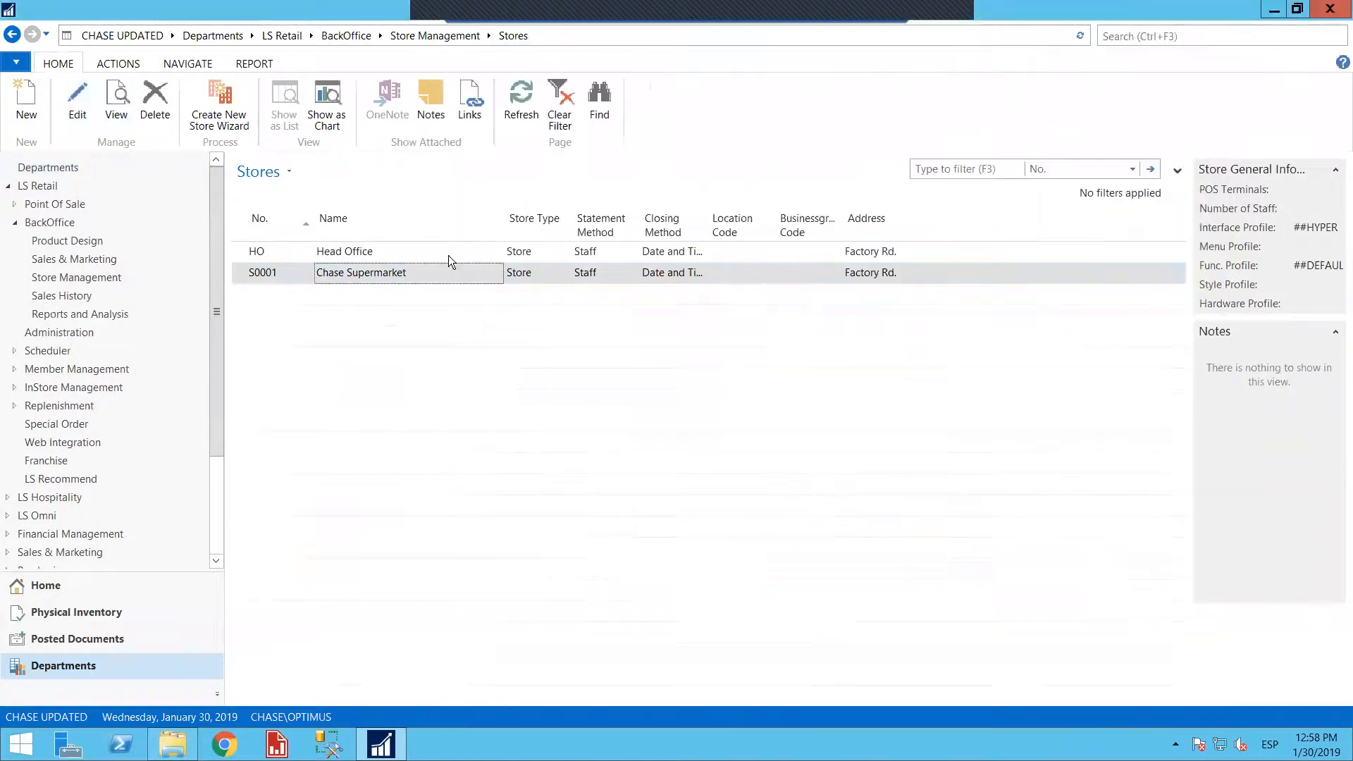
pyautogui.click(26, 113)
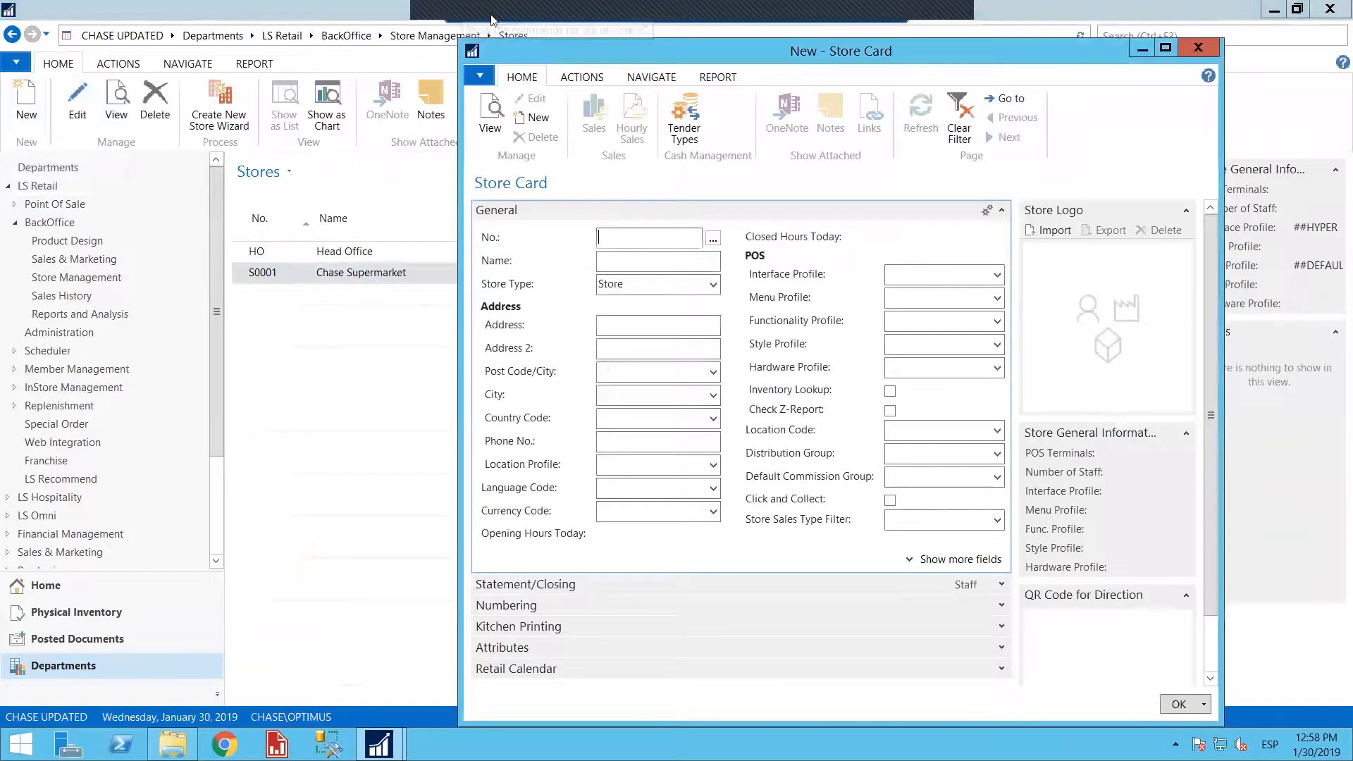
pyautogui.click(641, 261)
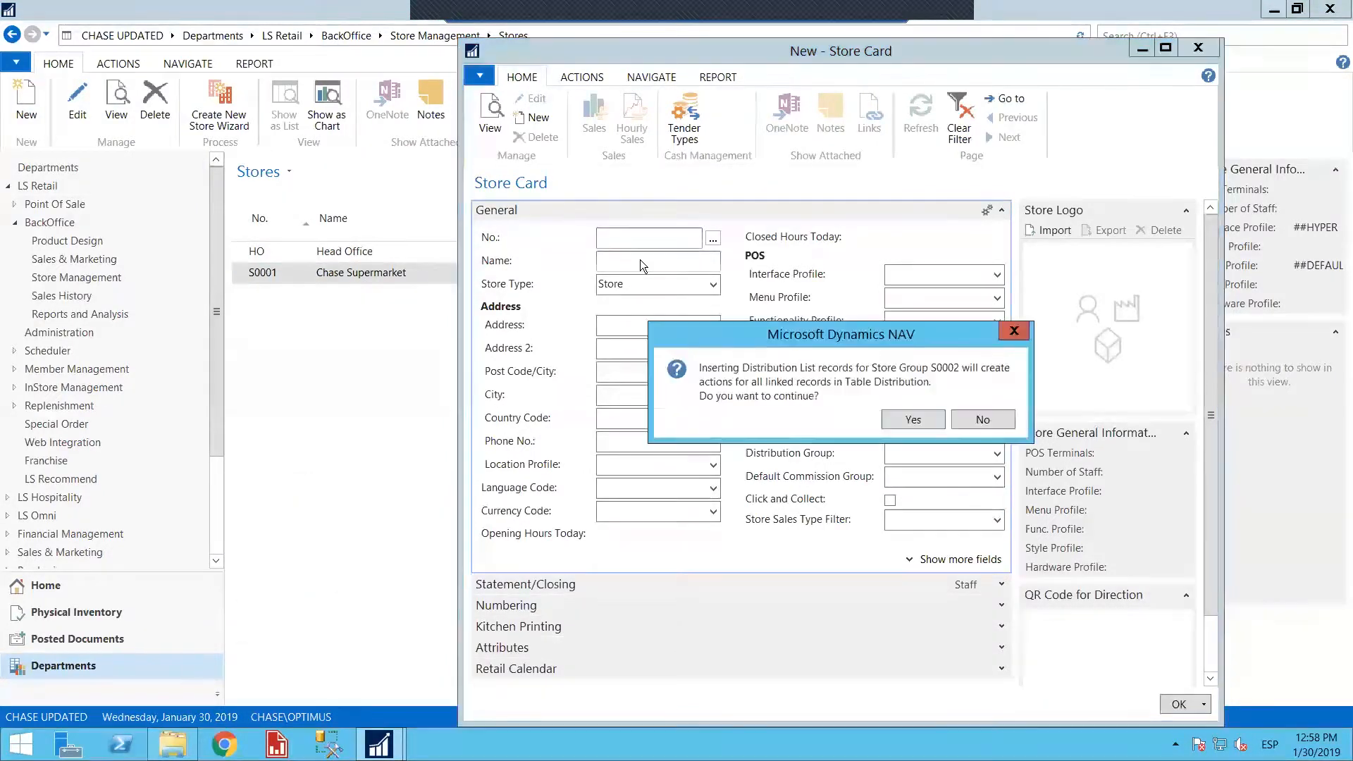
pyautogui.click(898, 414)
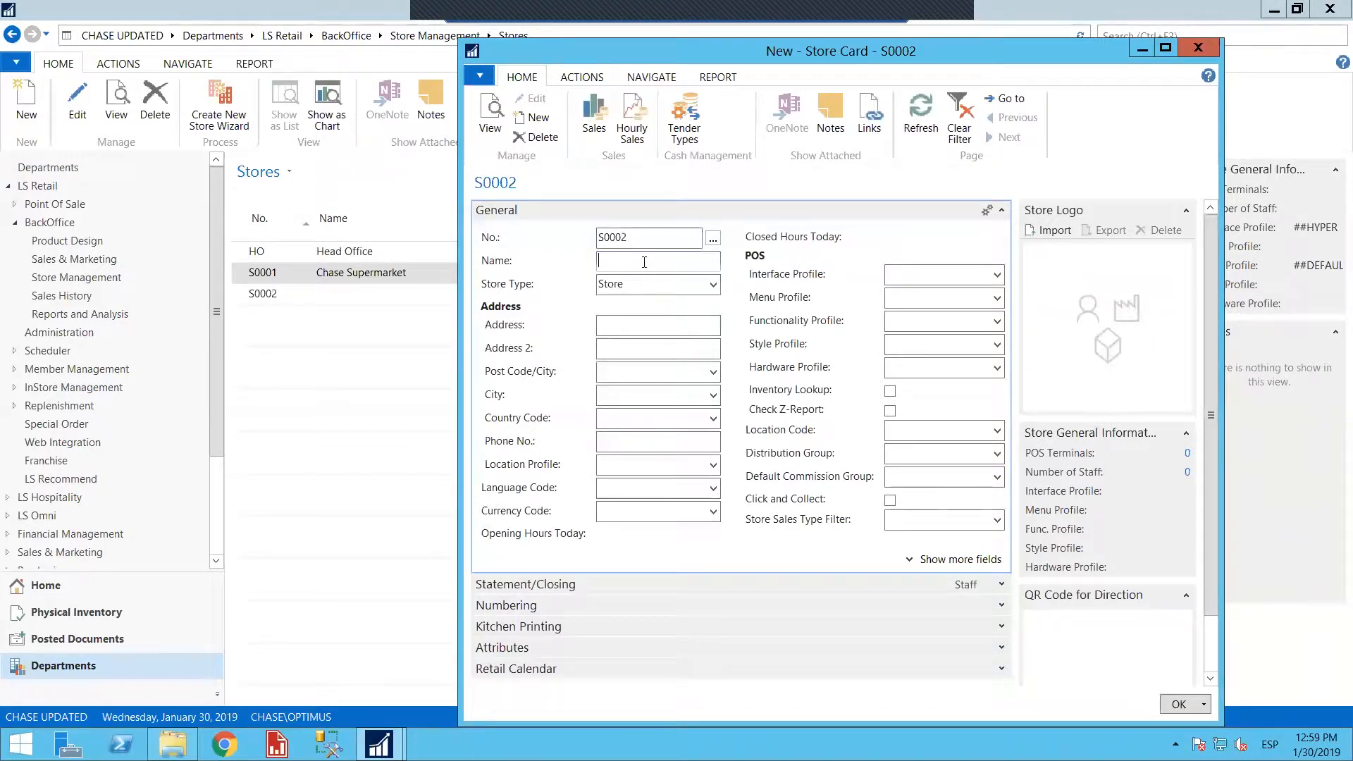
pyautogui.write('R')
pyautogui.press('BackSpace')
pyautogui.write('TEST')
pyautogui.press('Tab')
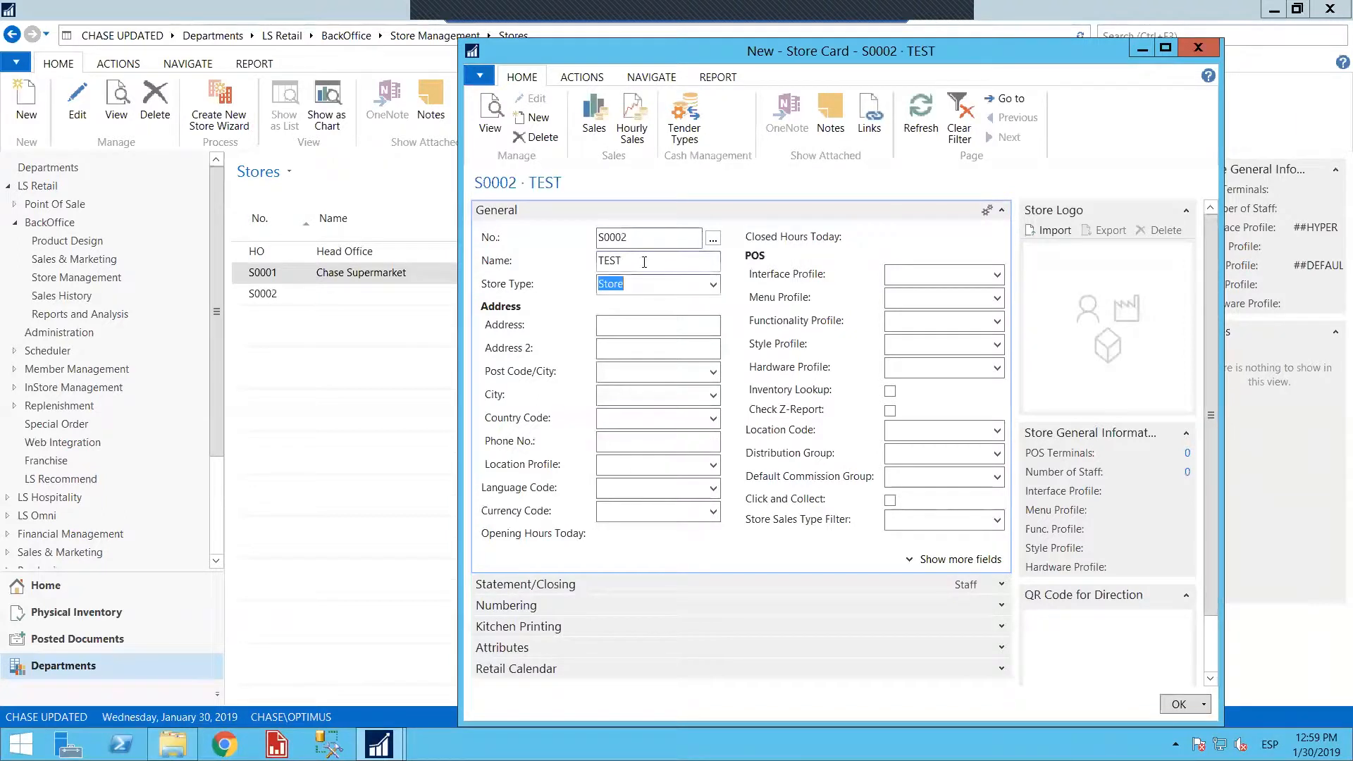
# Look through the address fields and the available interface profiles on the TEST store card, and close the card
pyautogui.click(646, 327)
pyautogui.click(644, 353)
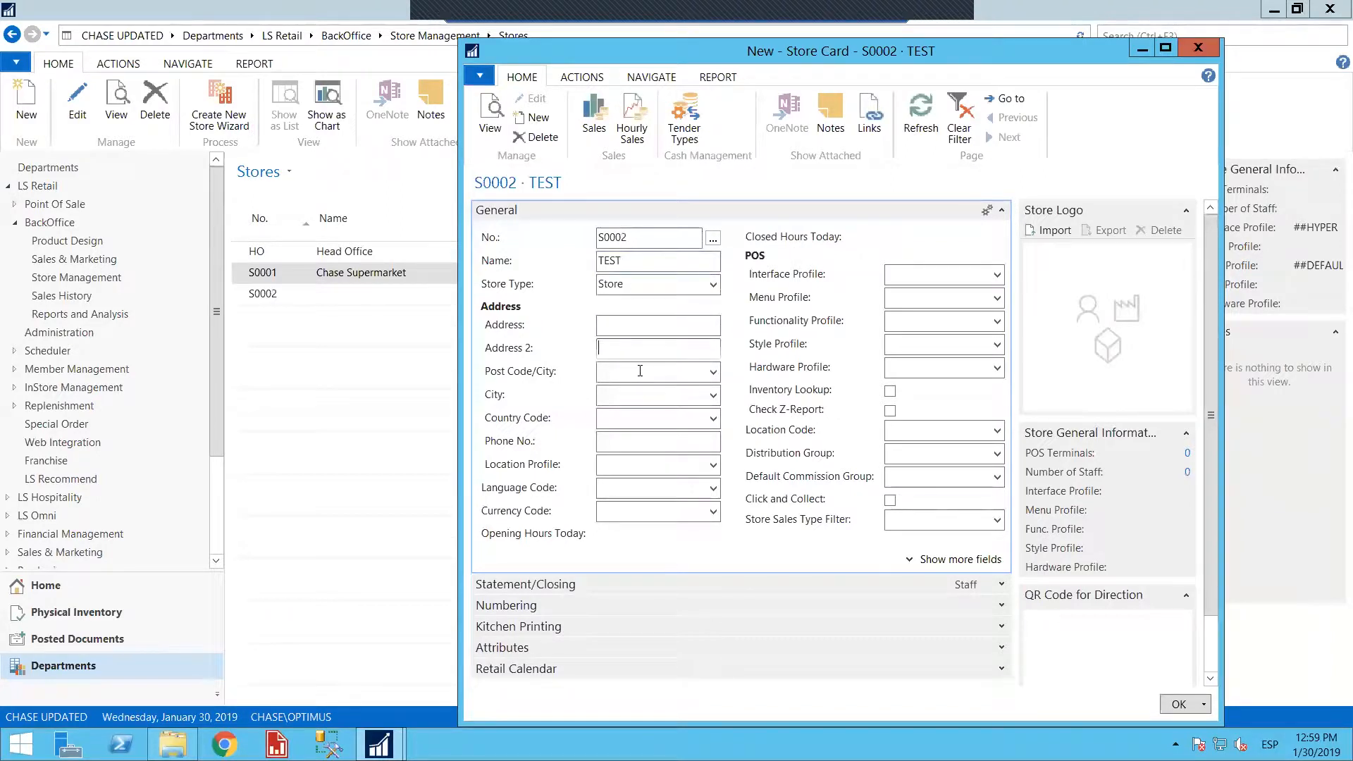
pyautogui.click(629, 369)
pyautogui.click(637, 511)
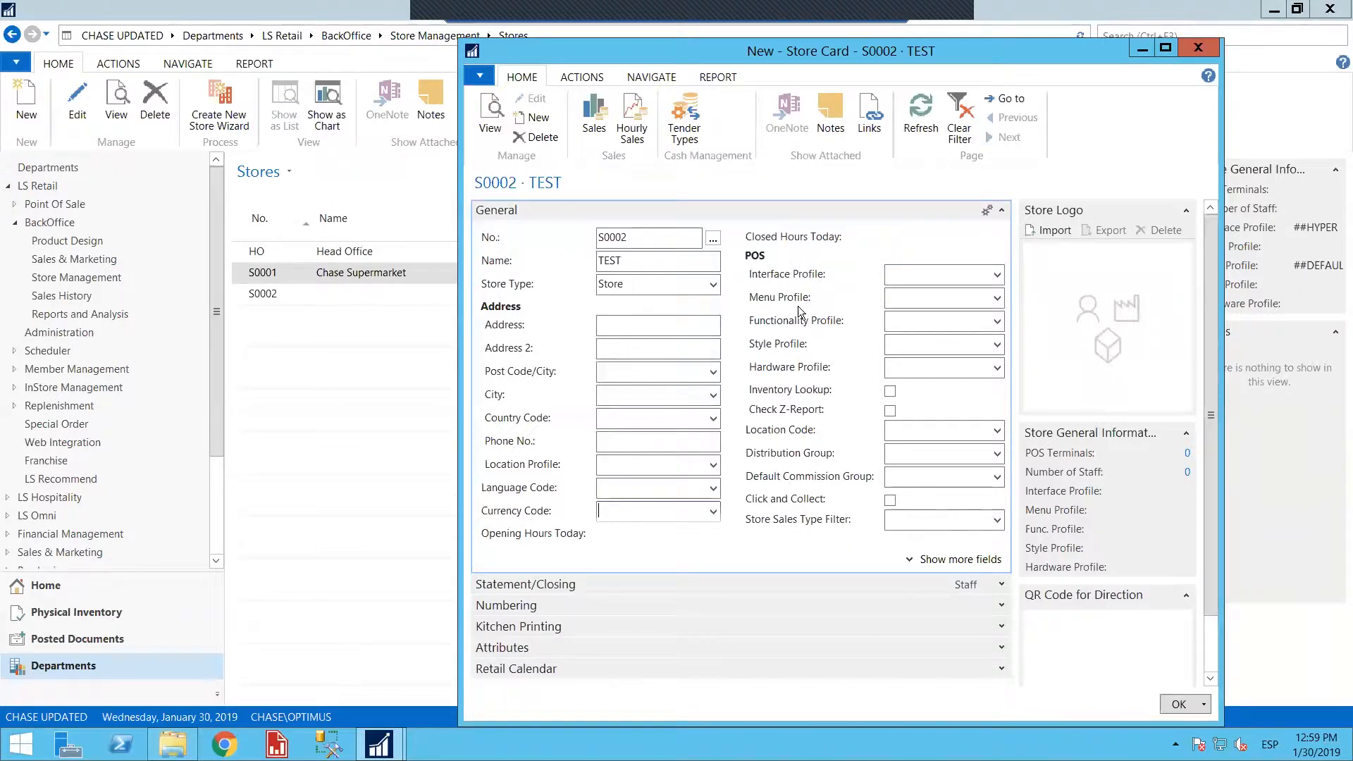
pyautogui.click(996, 275)
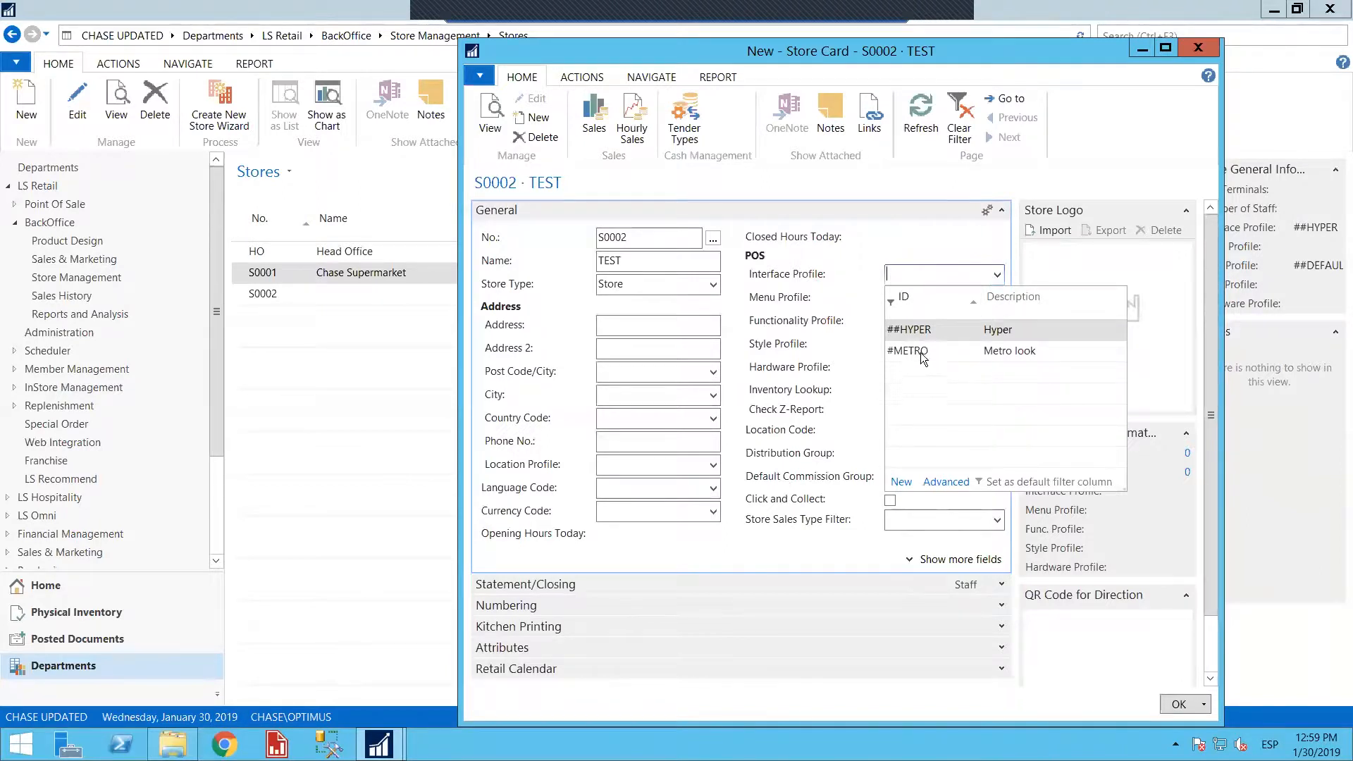
pyautogui.click(816, 273)
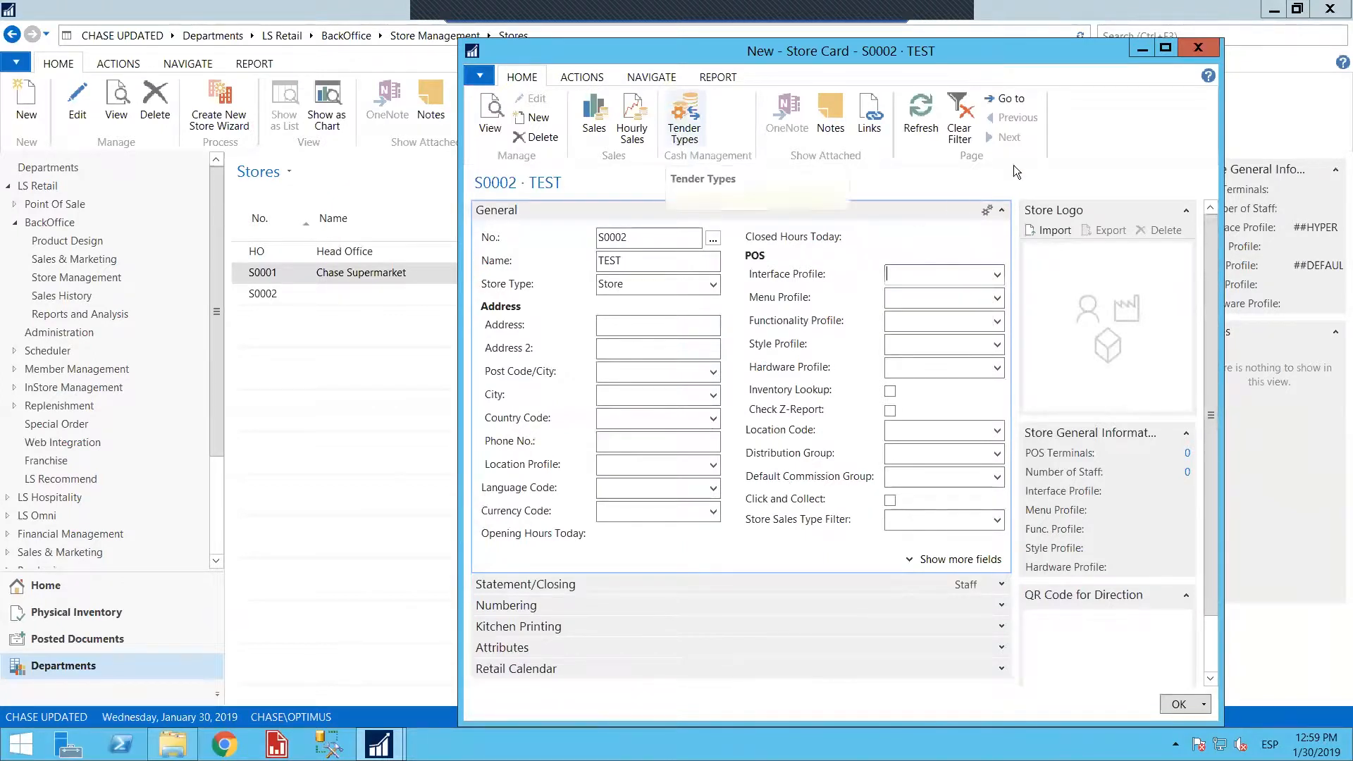
pyautogui.click(1198, 48)
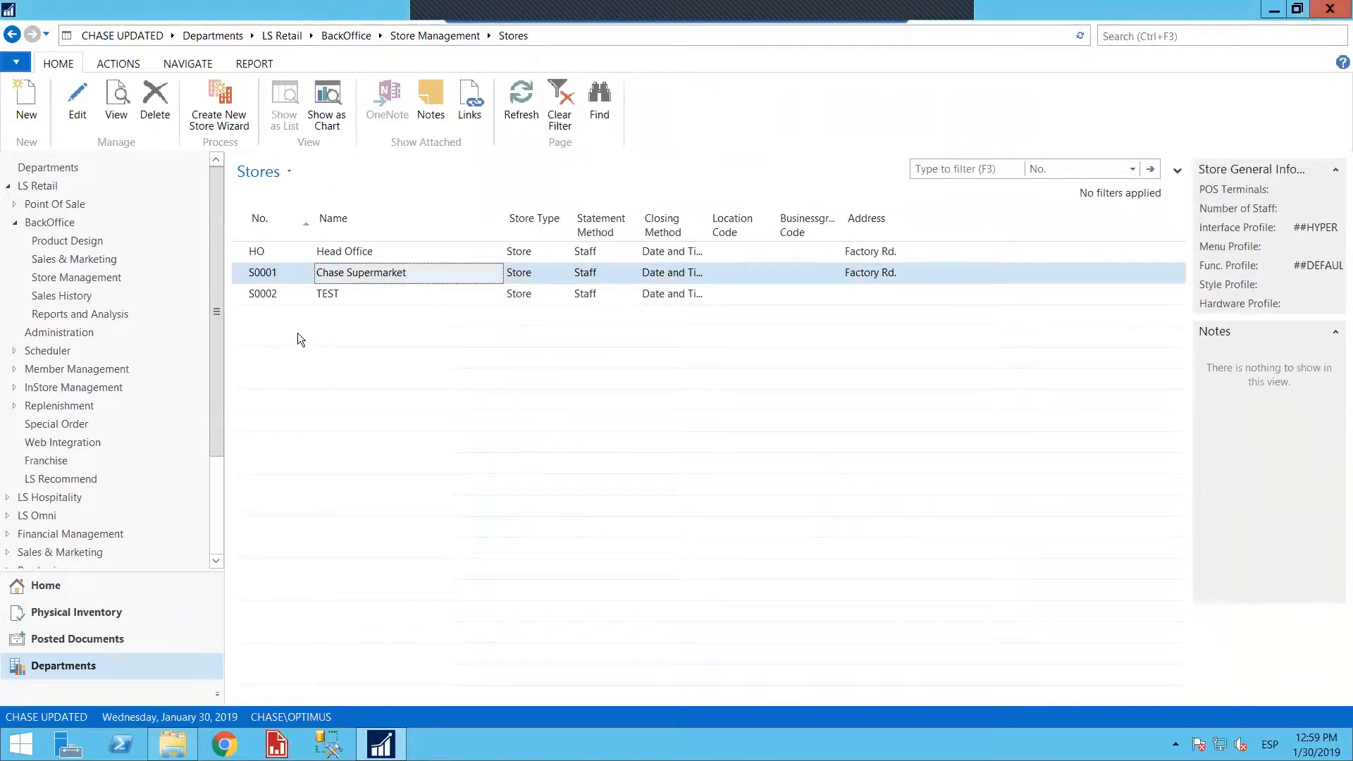
# Delete the TEST store from the Stores list, accepting the deletion of its distribution list records
pyautogui.click(297, 294)
pyautogui.click(155, 102)
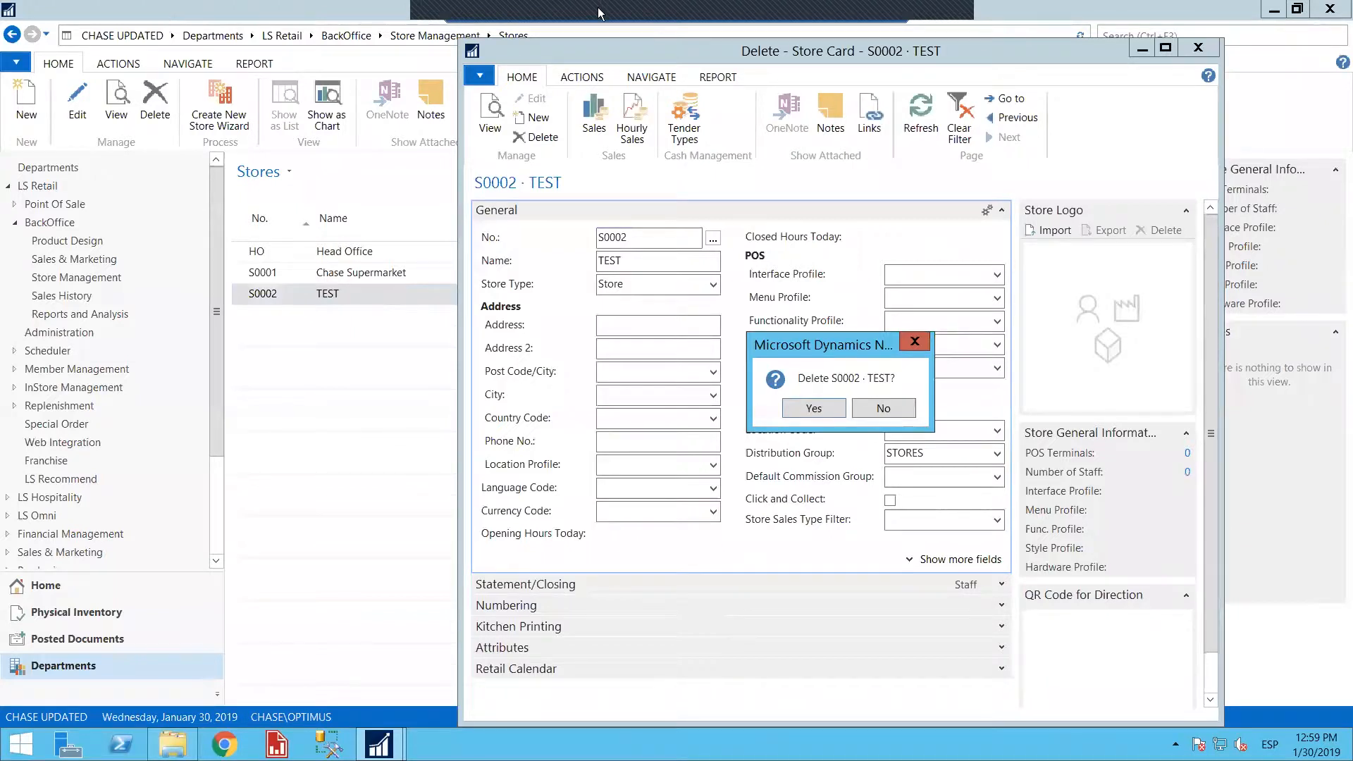
pyautogui.click(814, 408)
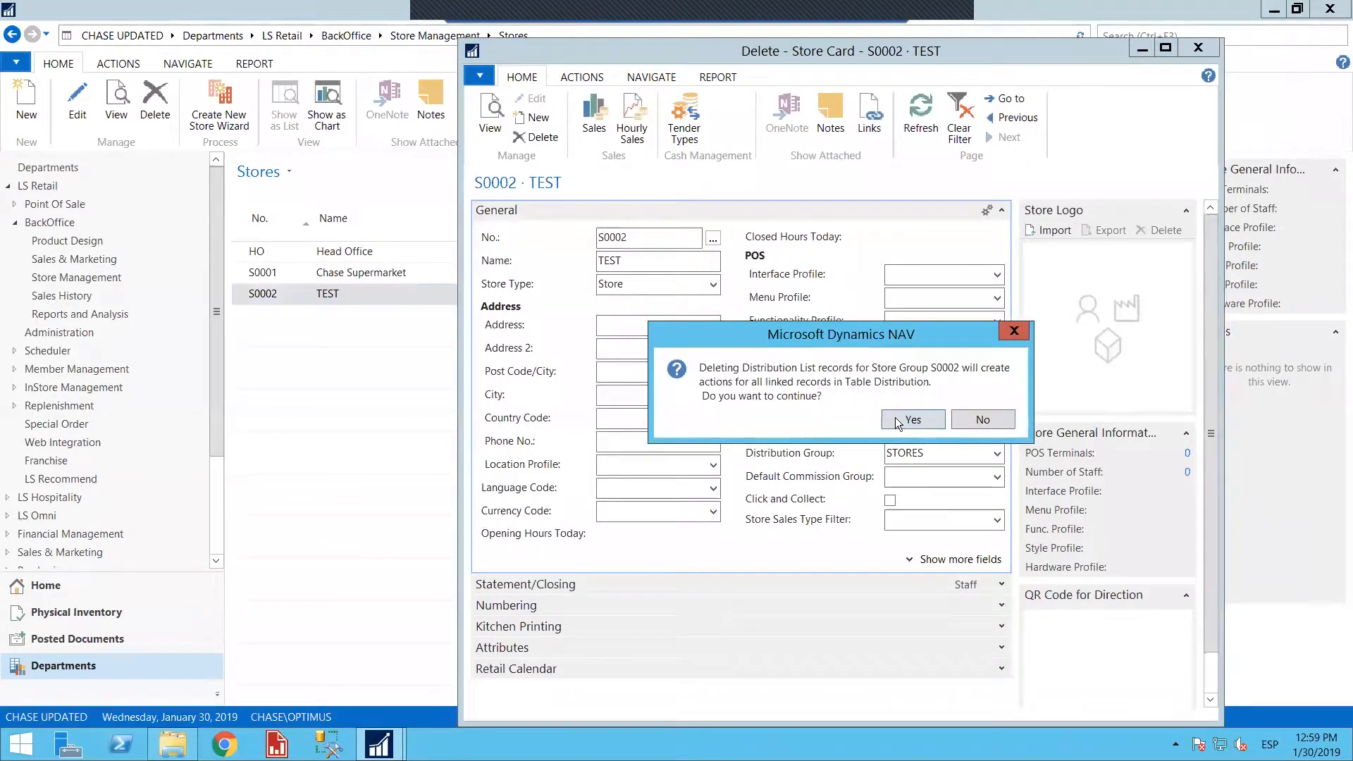
pyautogui.click(897, 417)
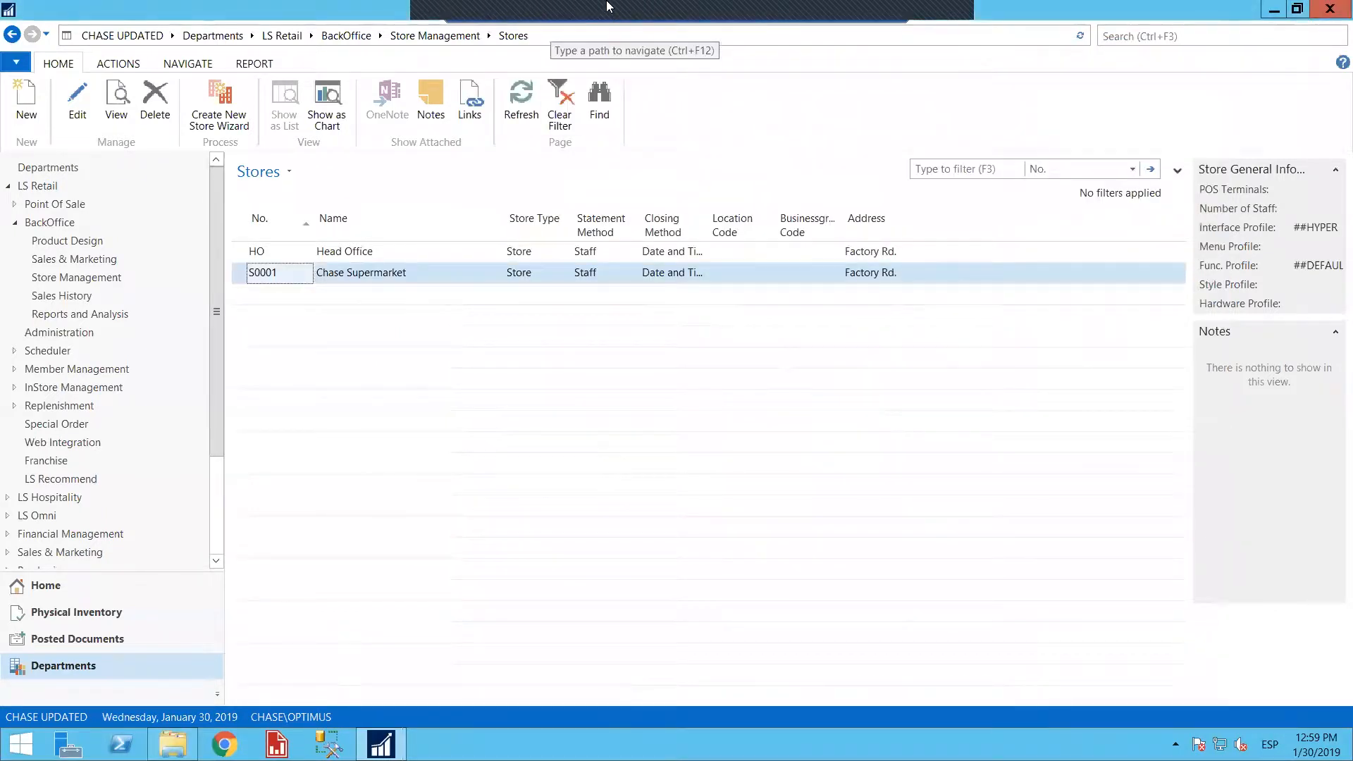
# Open the Chase Supermarket store card and set both its interface profile and menu profile to #METRO
pyautogui.click(368, 274)
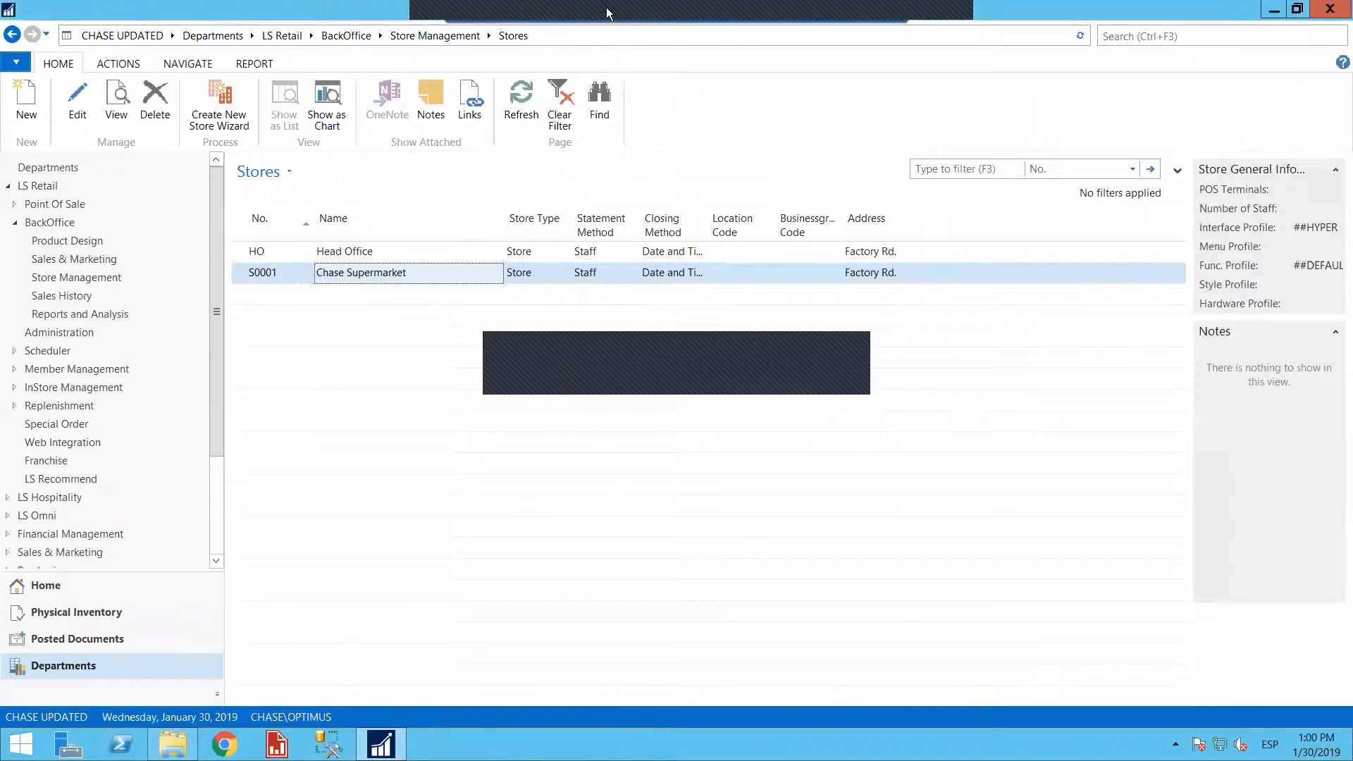
pyautogui.doubleClick(281, 272)
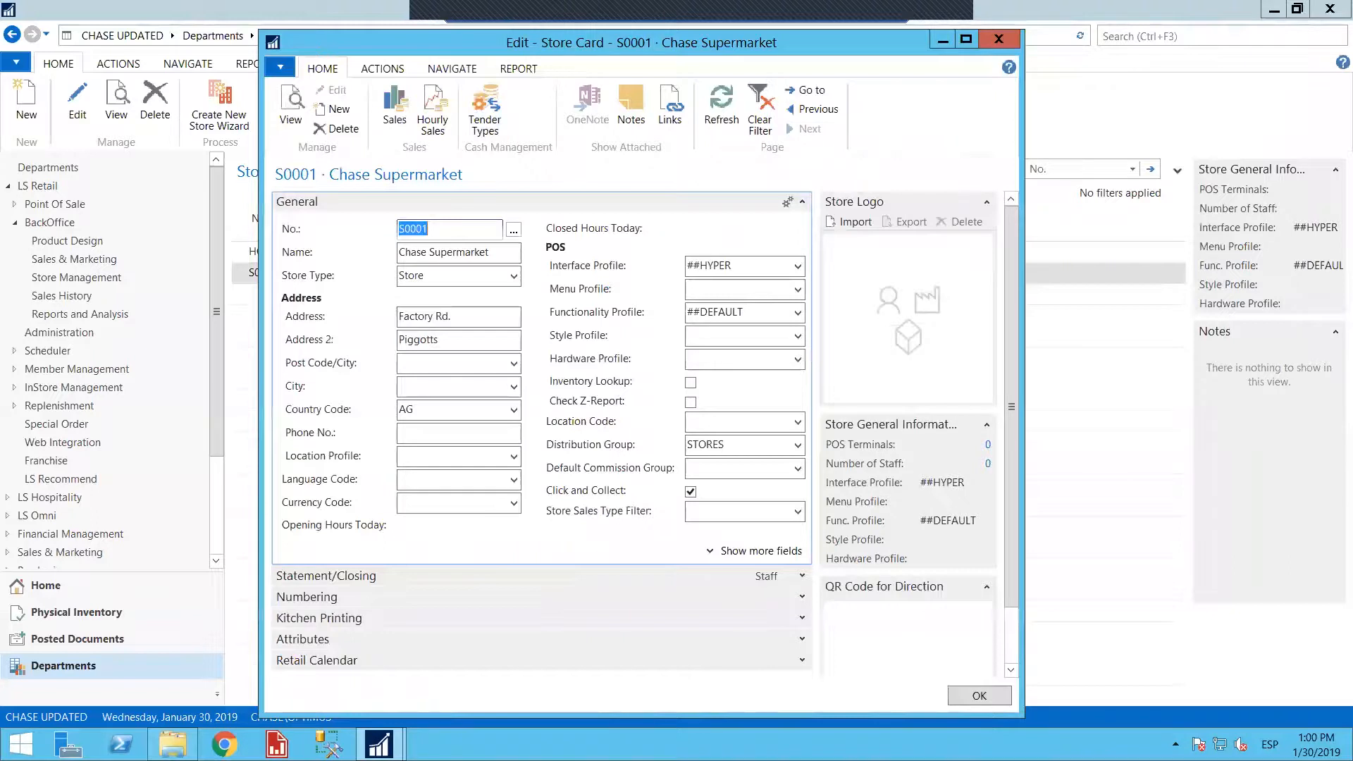
pyautogui.click(798, 266)
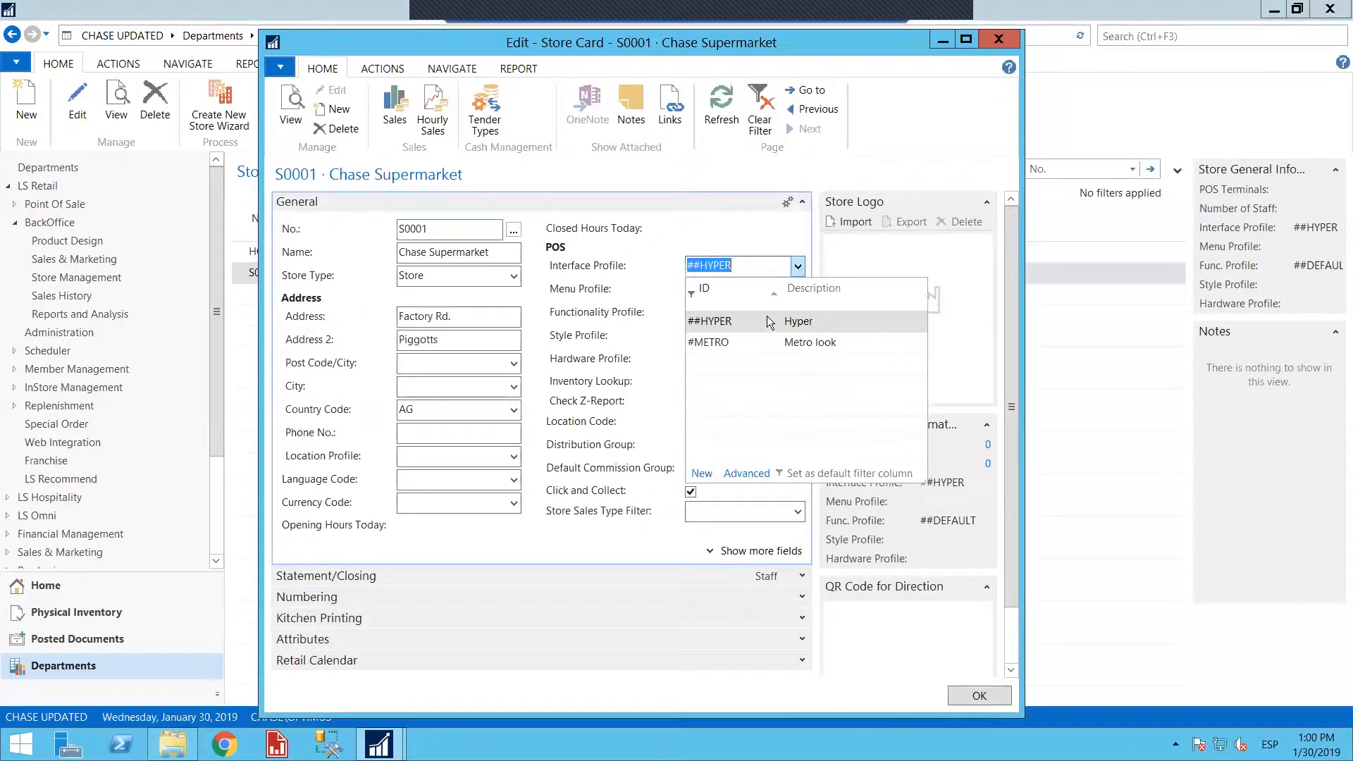
pyautogui.click(732, 345)
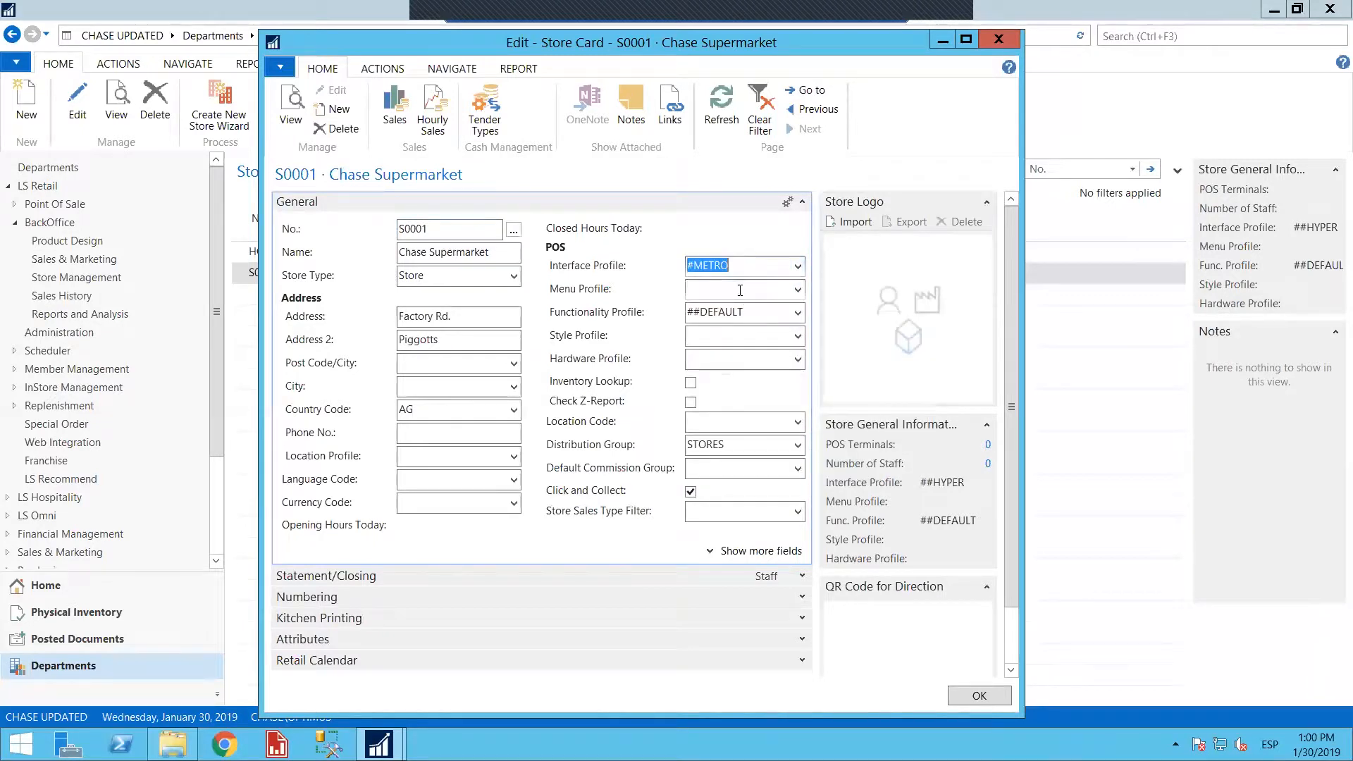
pyautogui.click(797, 295)
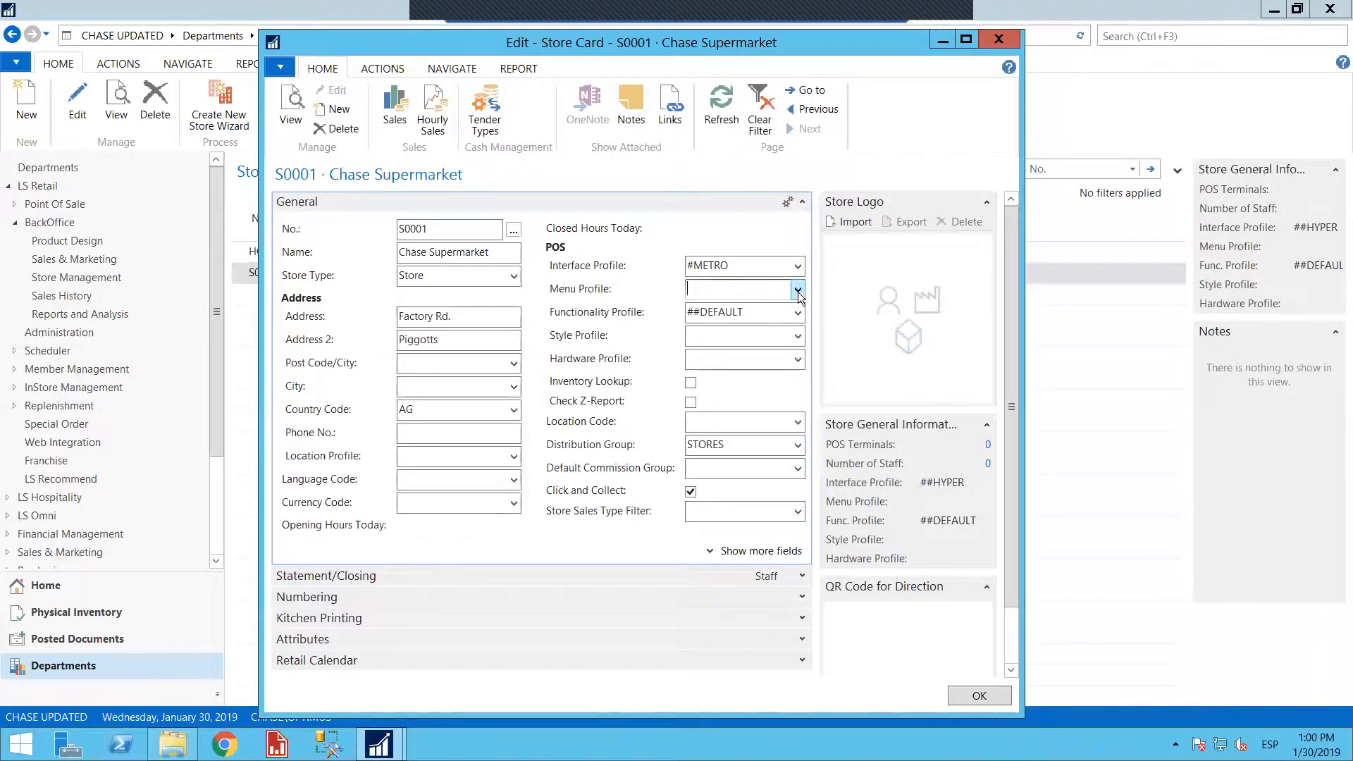
pyautogui.click(800, 295)
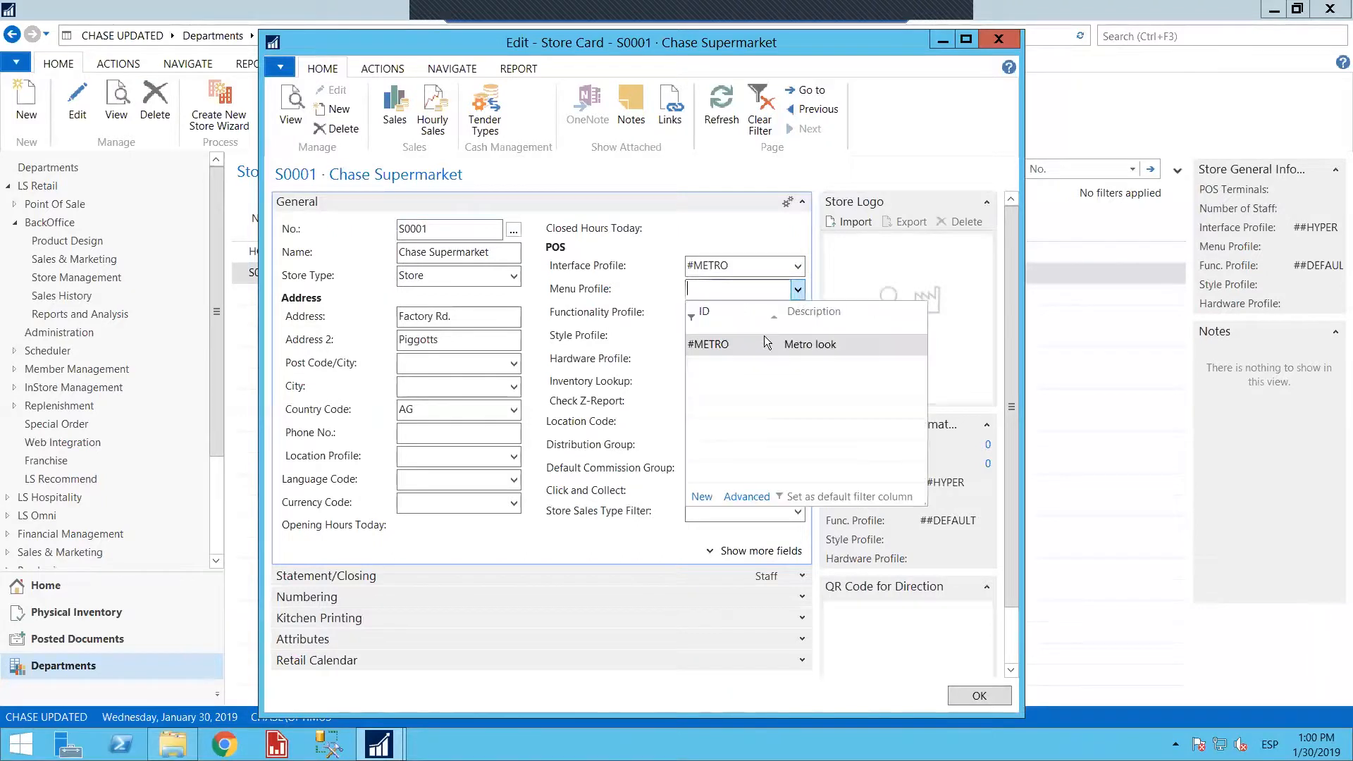
pyautogui.click(757, 340)
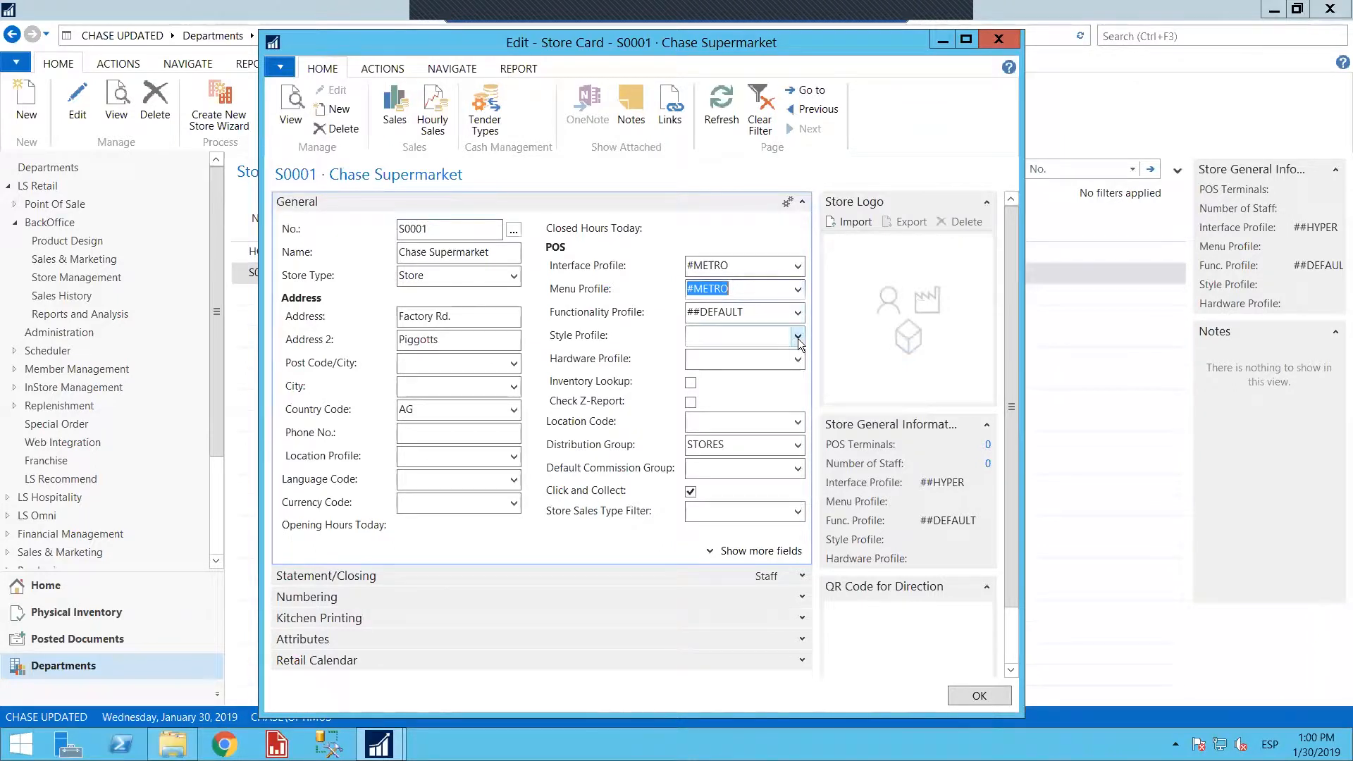
# Set the store's style profile to #METRO-H and its hardware profile to #DEMO
pyautogui.click(798, 338)
pyautogui.click(759, 392)
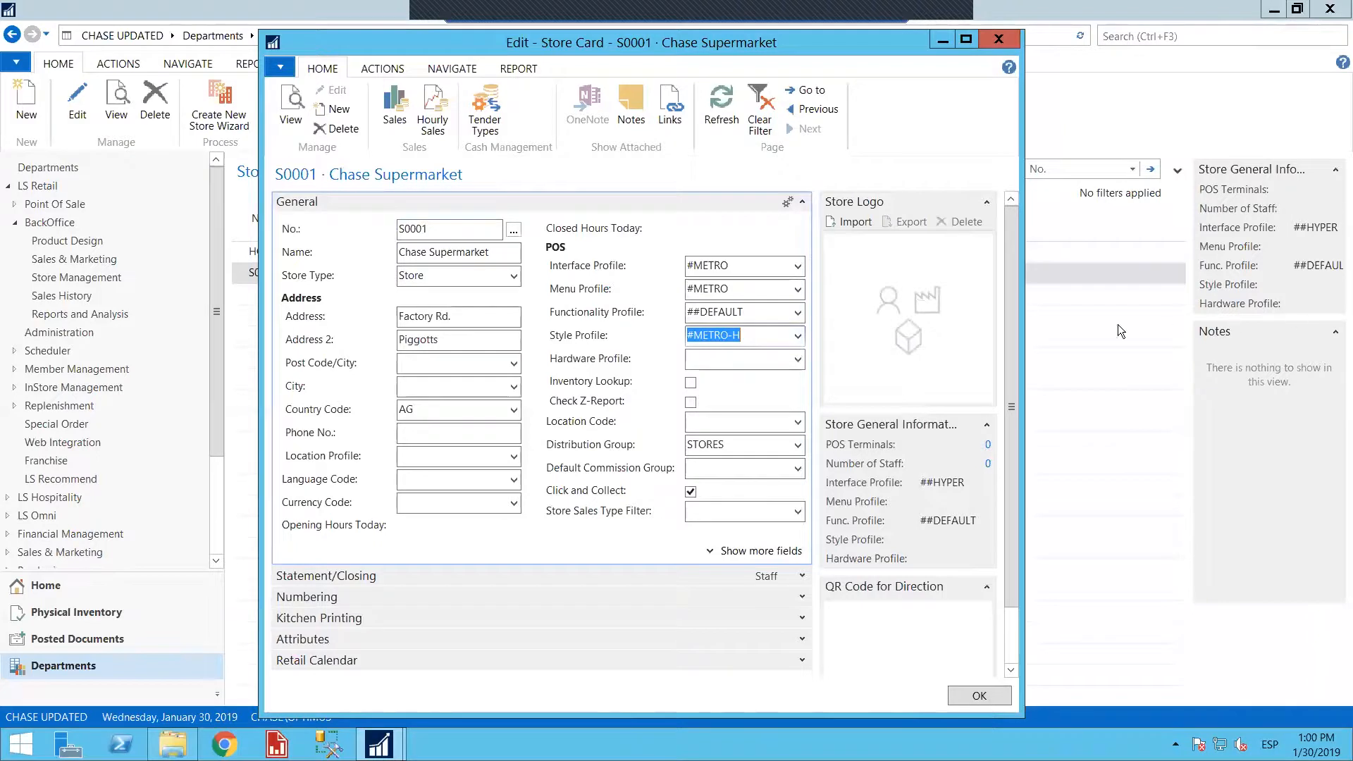
pyautogui.click(691, 358)
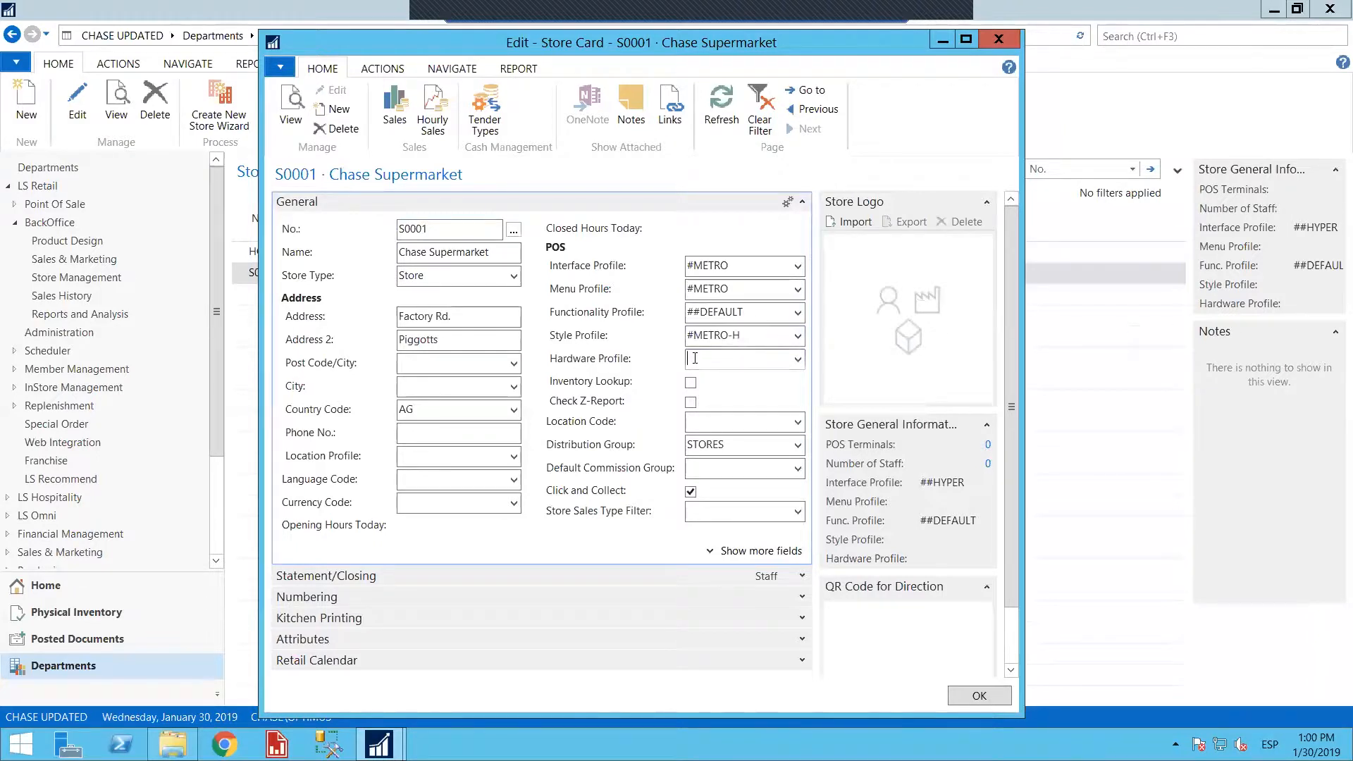
pyautogui.click(798, 359)
pyautogui.click(737, 403)
pyautogui.click(726, 420)
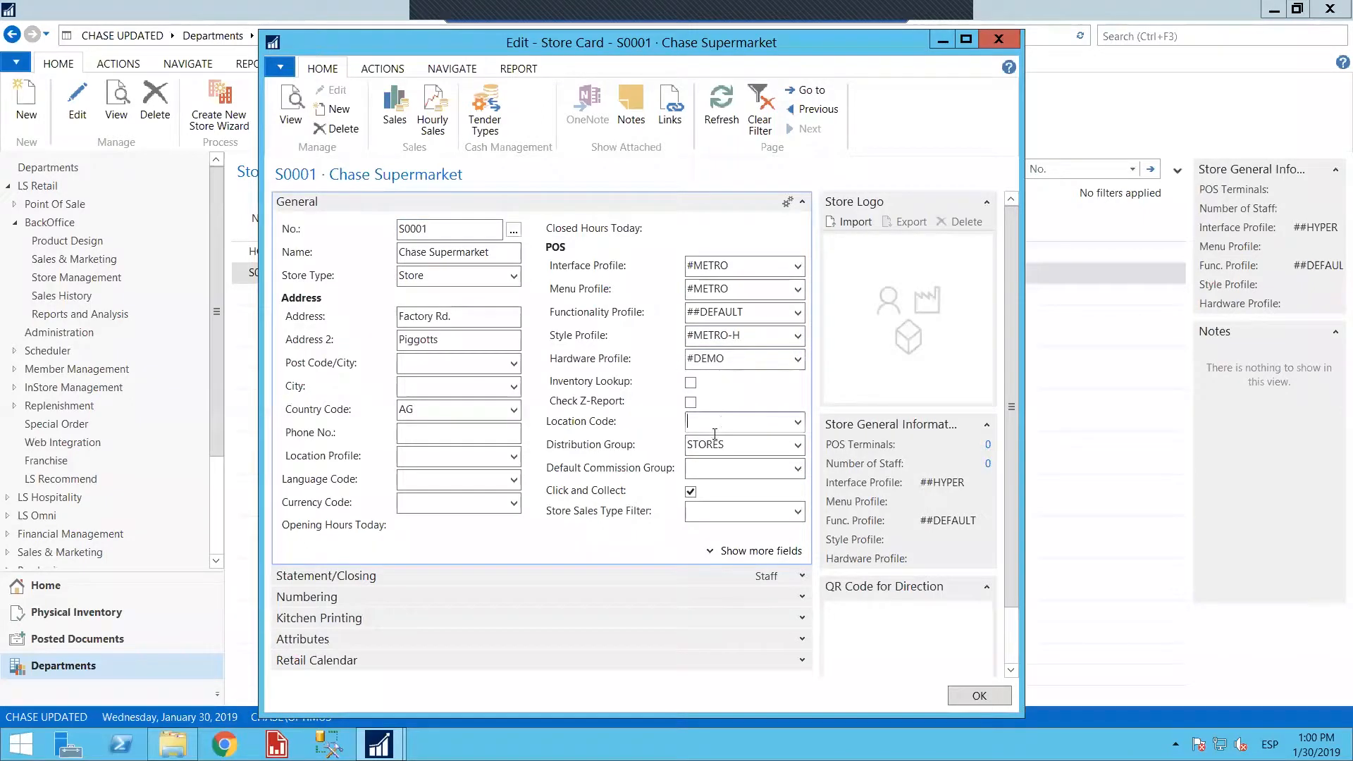
# Set the store's language code to ENG and look up the available currency codes without picking one
pyautogui.click(514, 480)
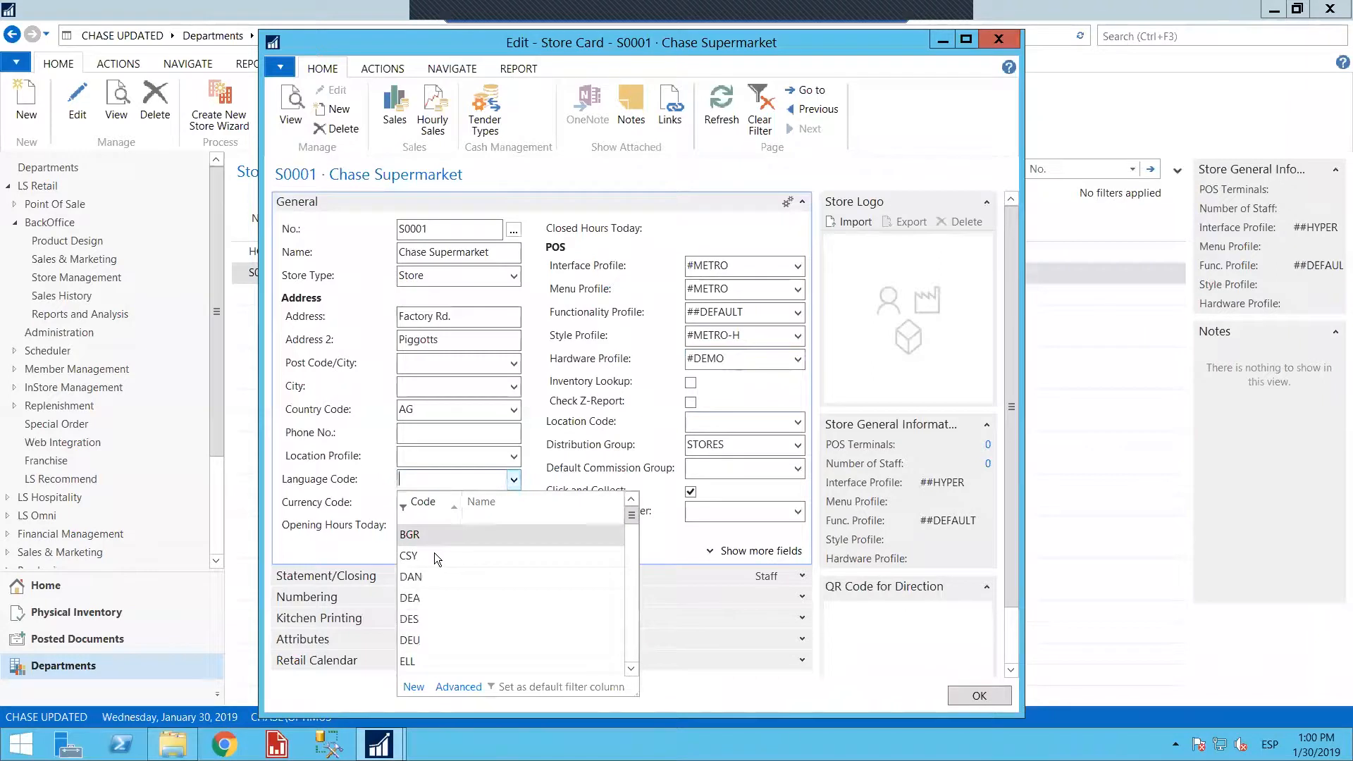
pyautogui.scroll(-3, 434, 552)
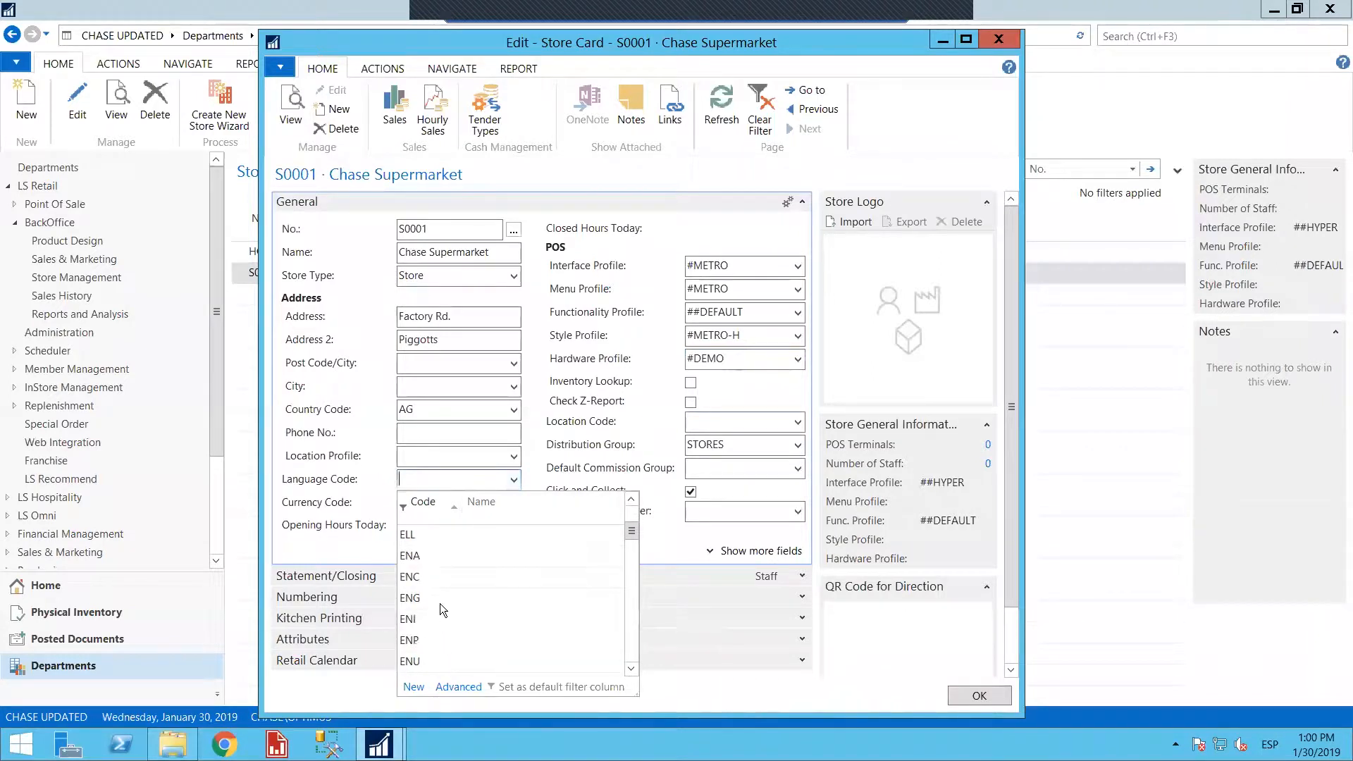
pyautogui.click(440, 600)
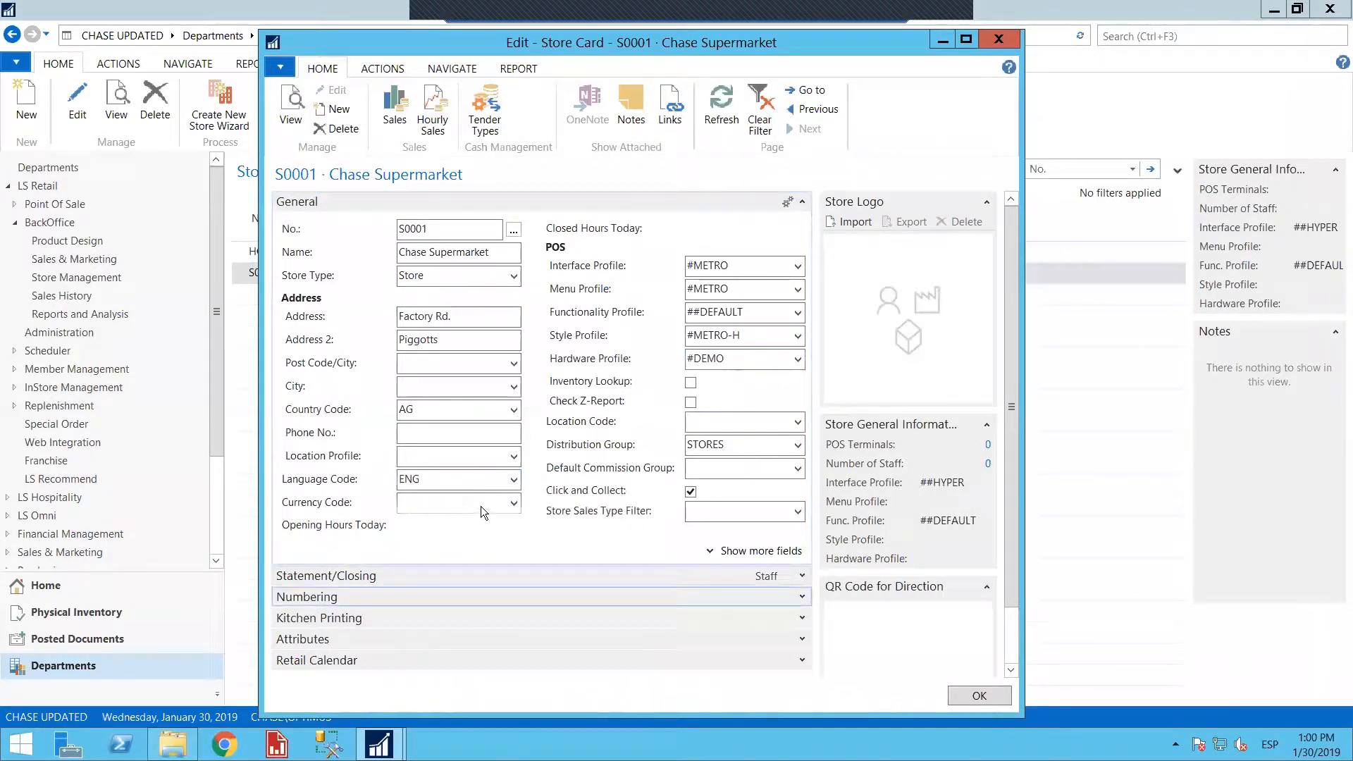
pyautogui.click(512, 506)
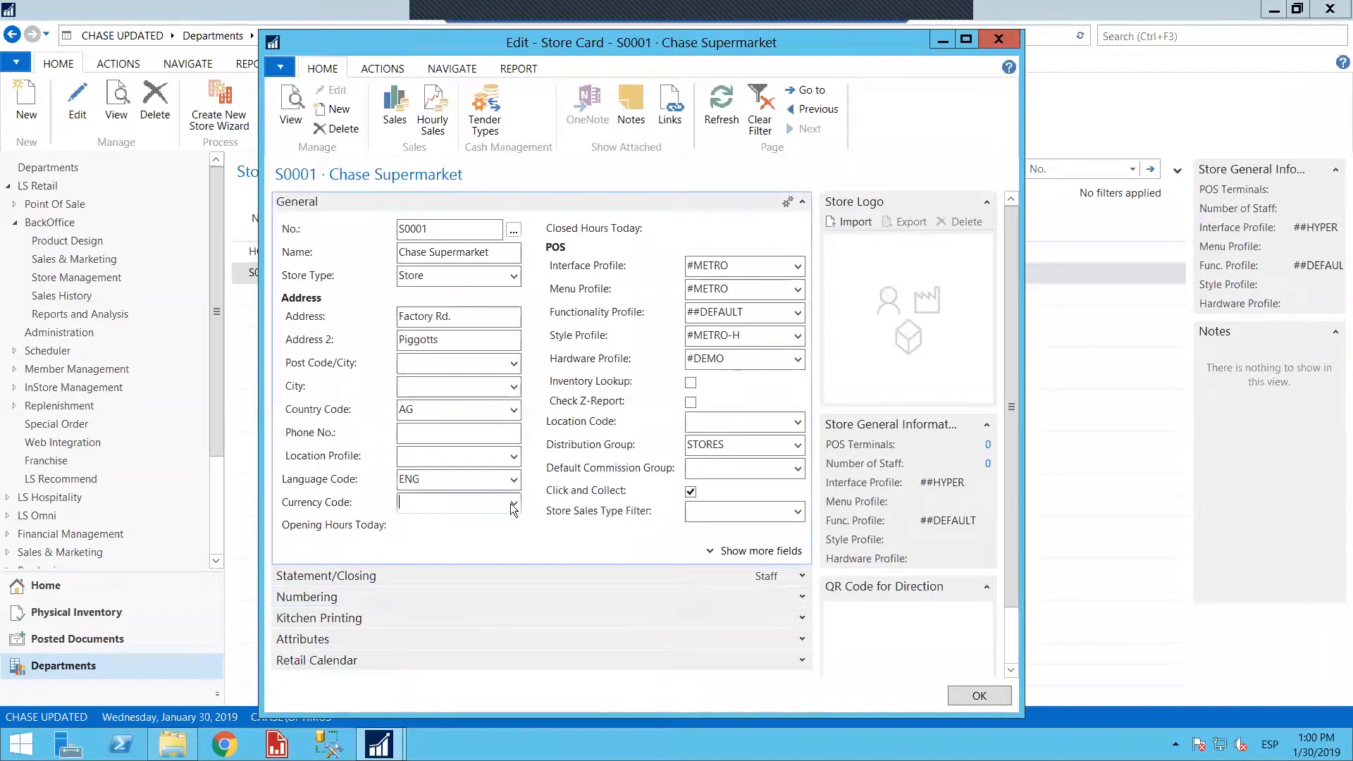
pyautogui.click(514, 509)
pyautogui.click(514, 504)
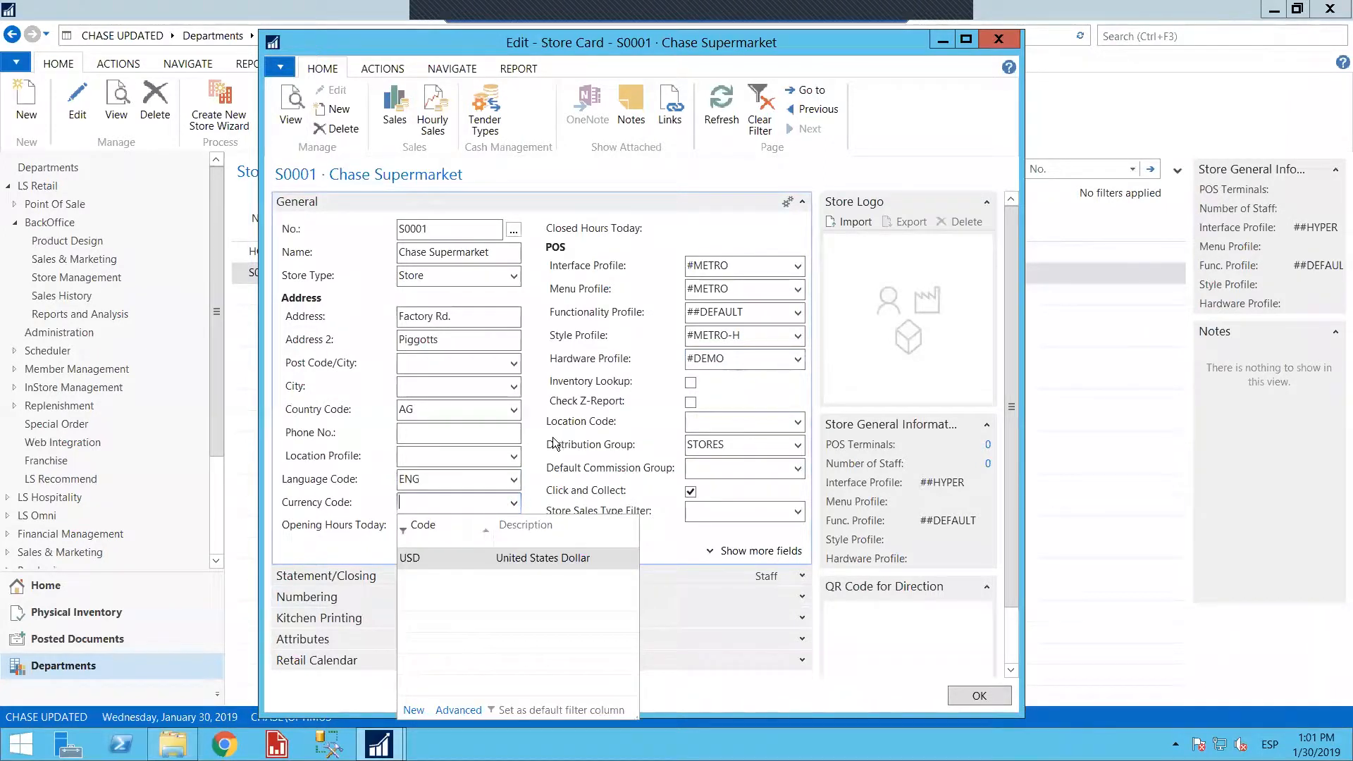
pyautogui.click(495, 433)
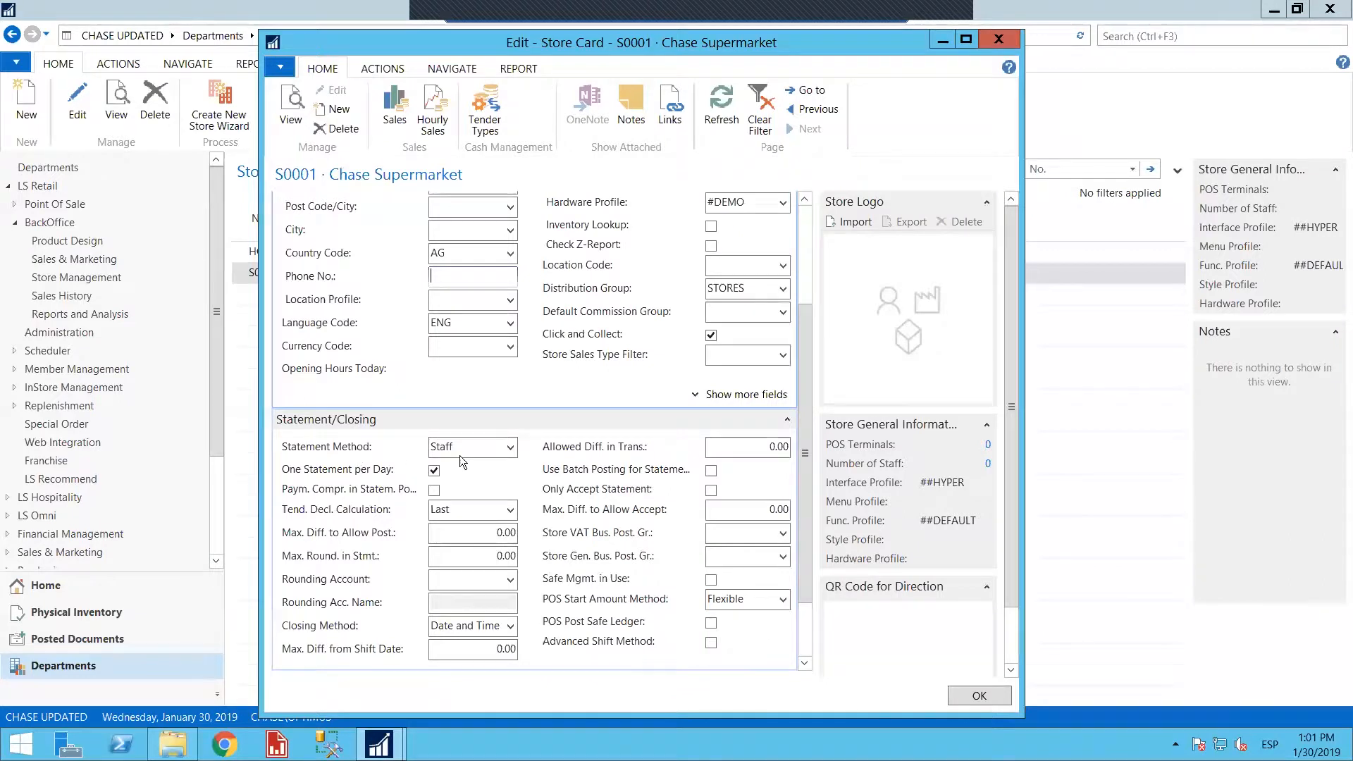
# Set the store's statement method to POS Terminal under Statement/Closing and select the Max. Diff. to Allow Post. value
pyautogui.click(512, 445)
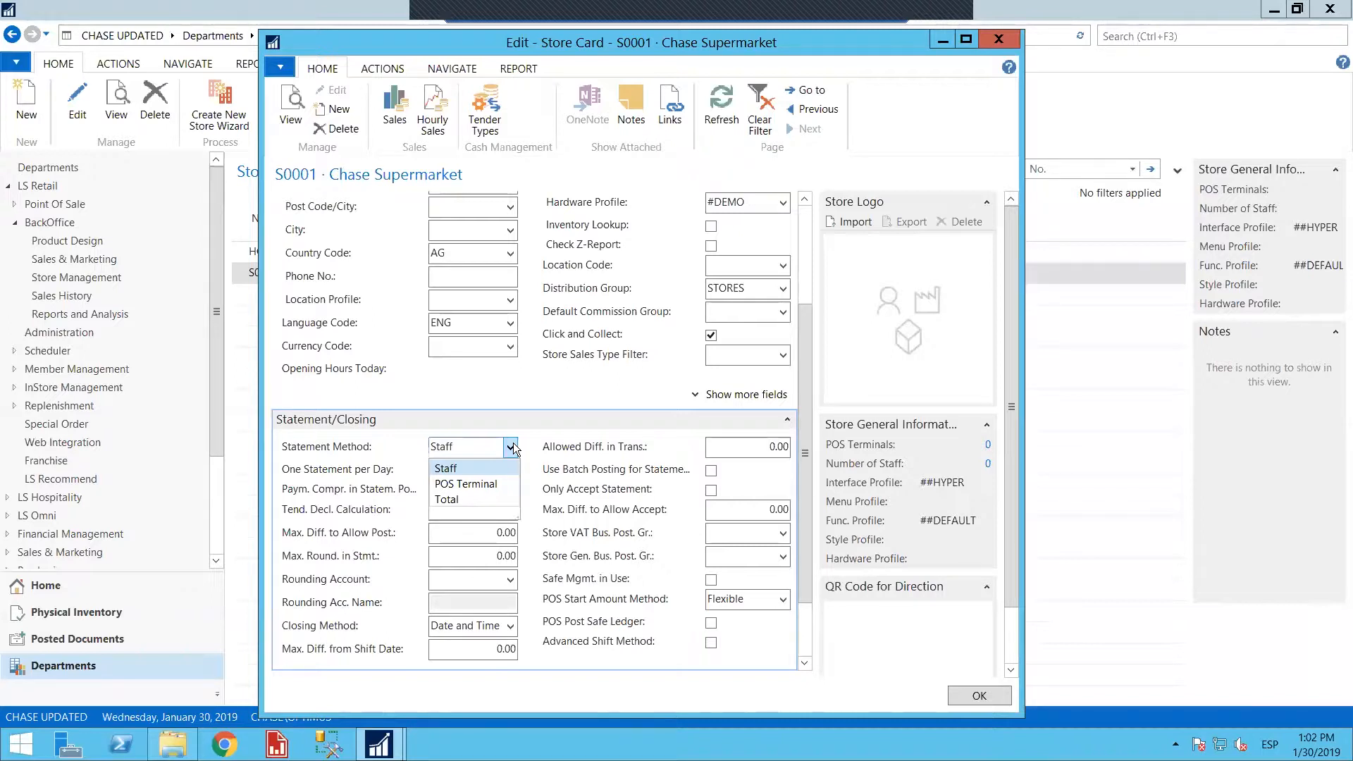
pyautogui.click(467, 499)
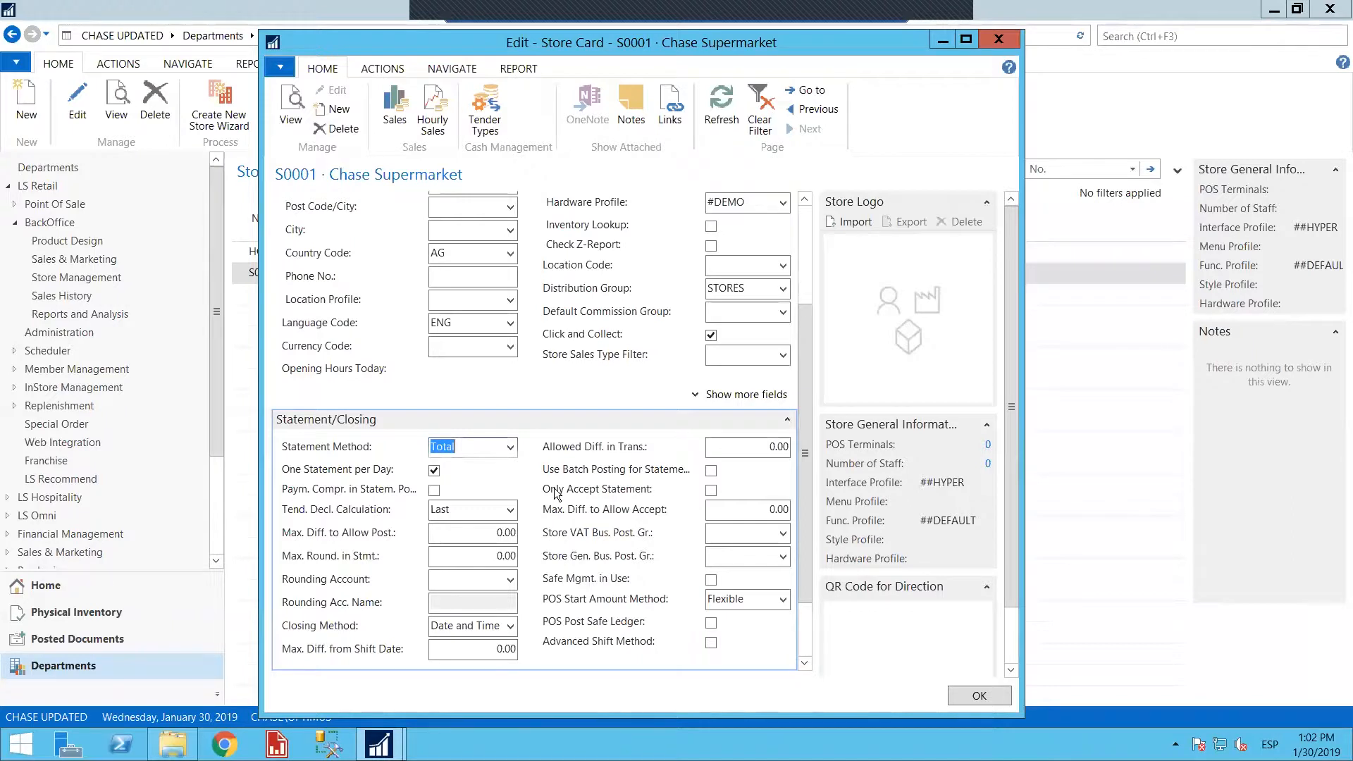
pyautogui.click(510, 447)
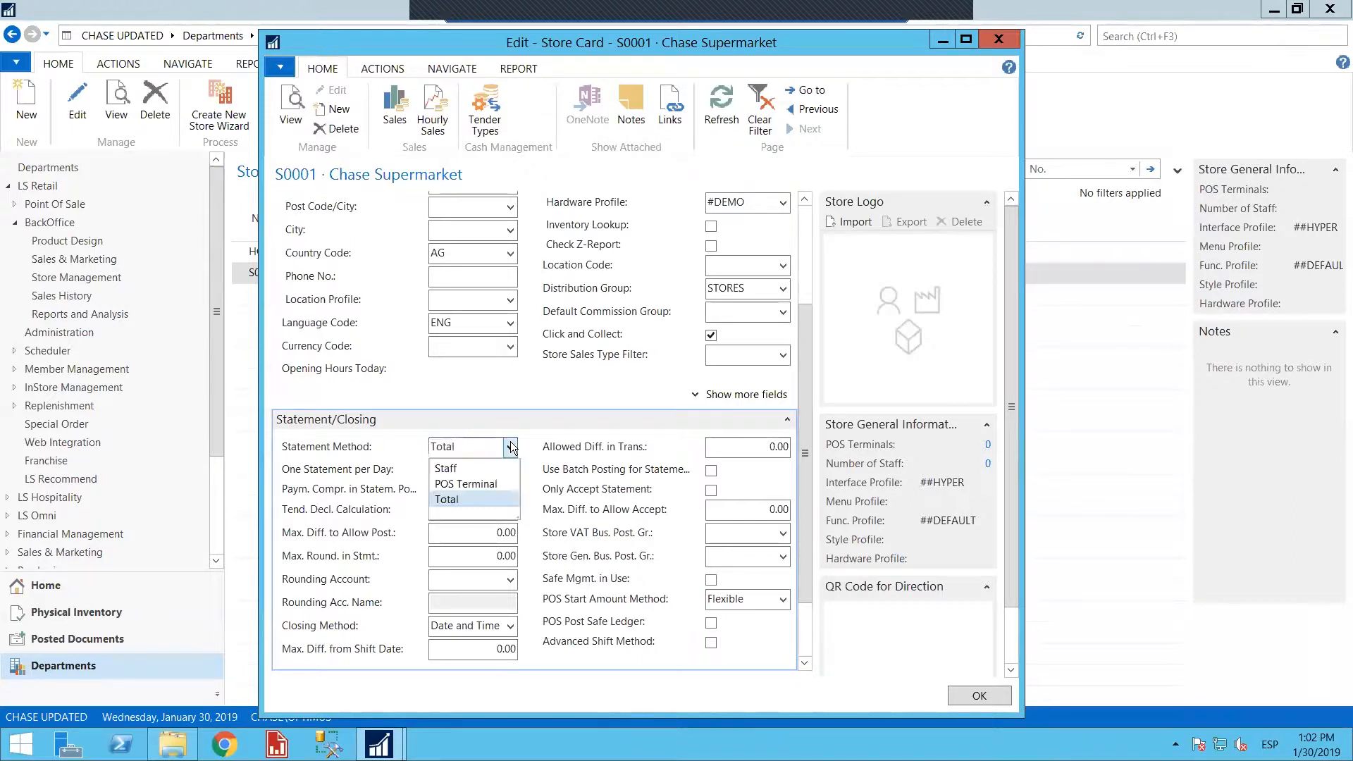
pyautogui.click(488, 483)
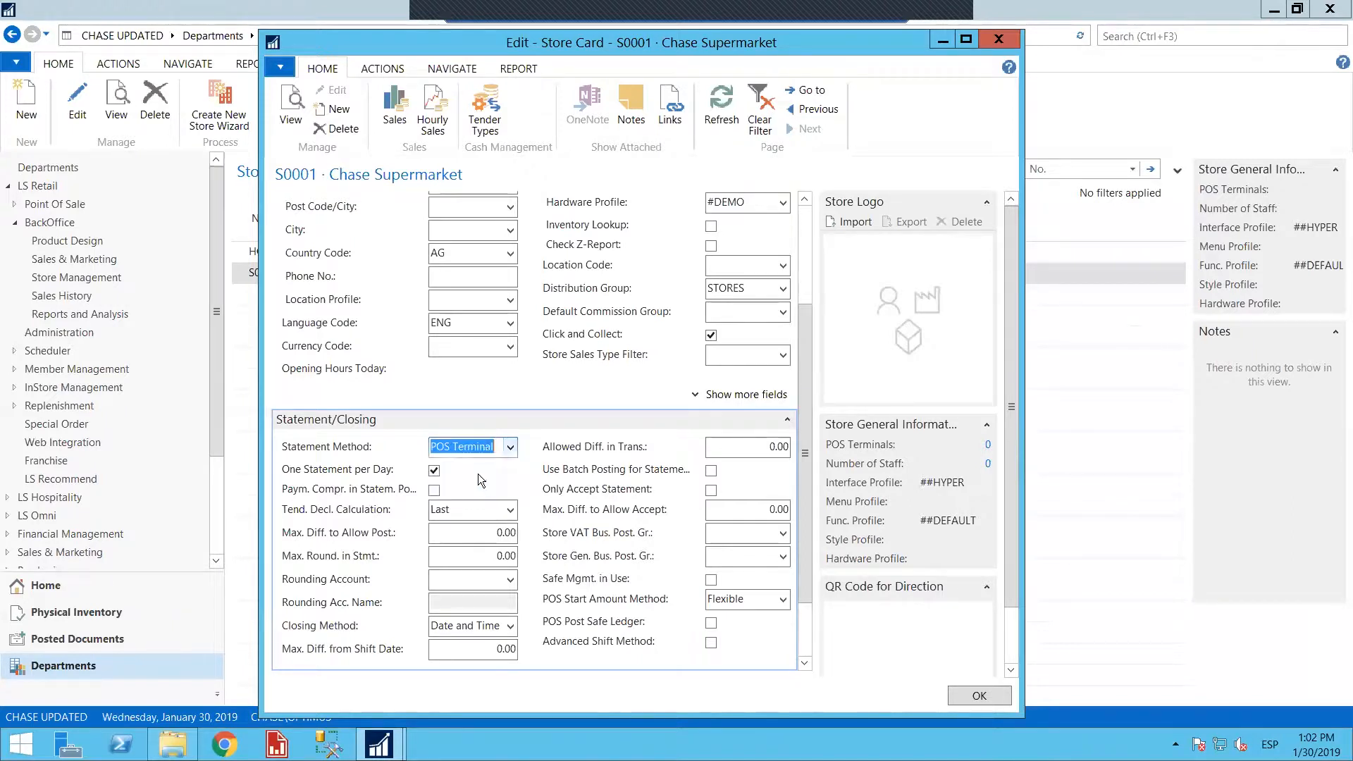
pyautogui.click(435, 471)
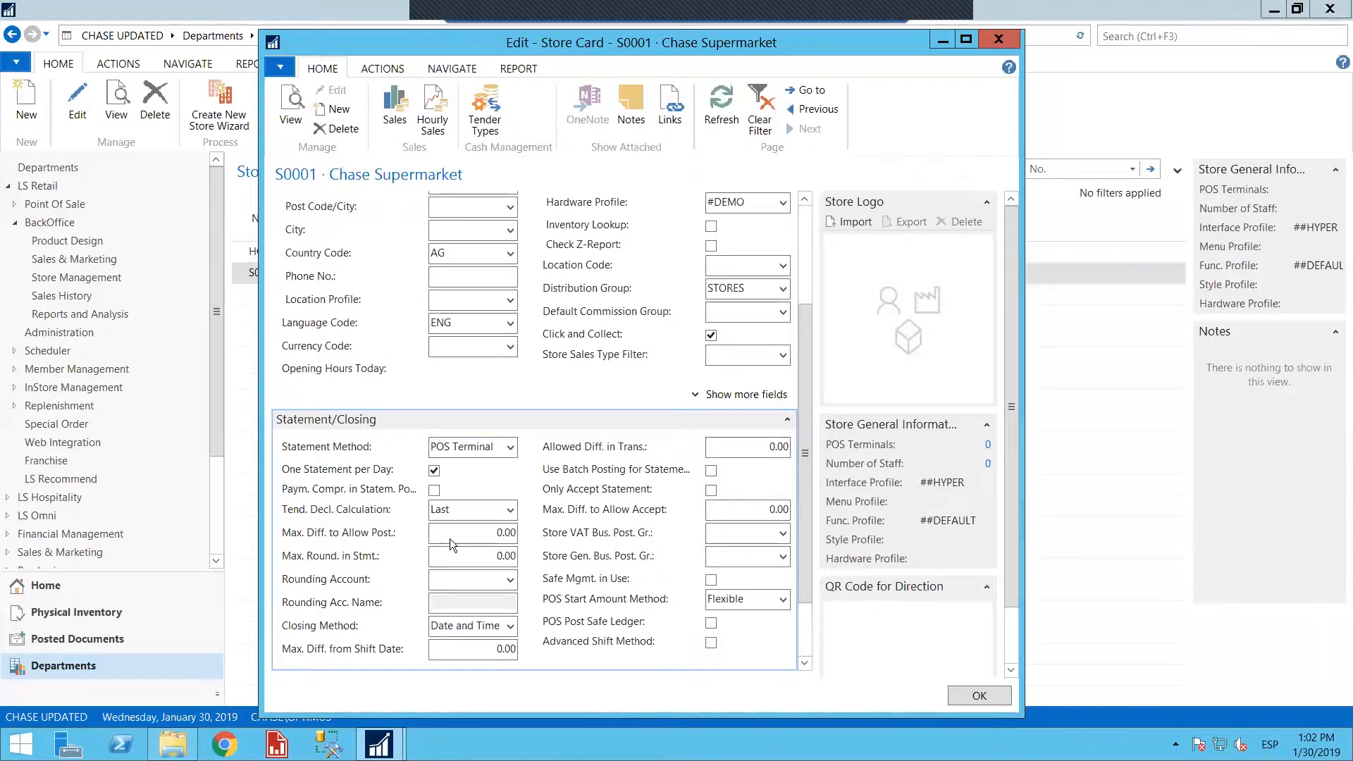
pyautogui.doubleClick(529, 543)
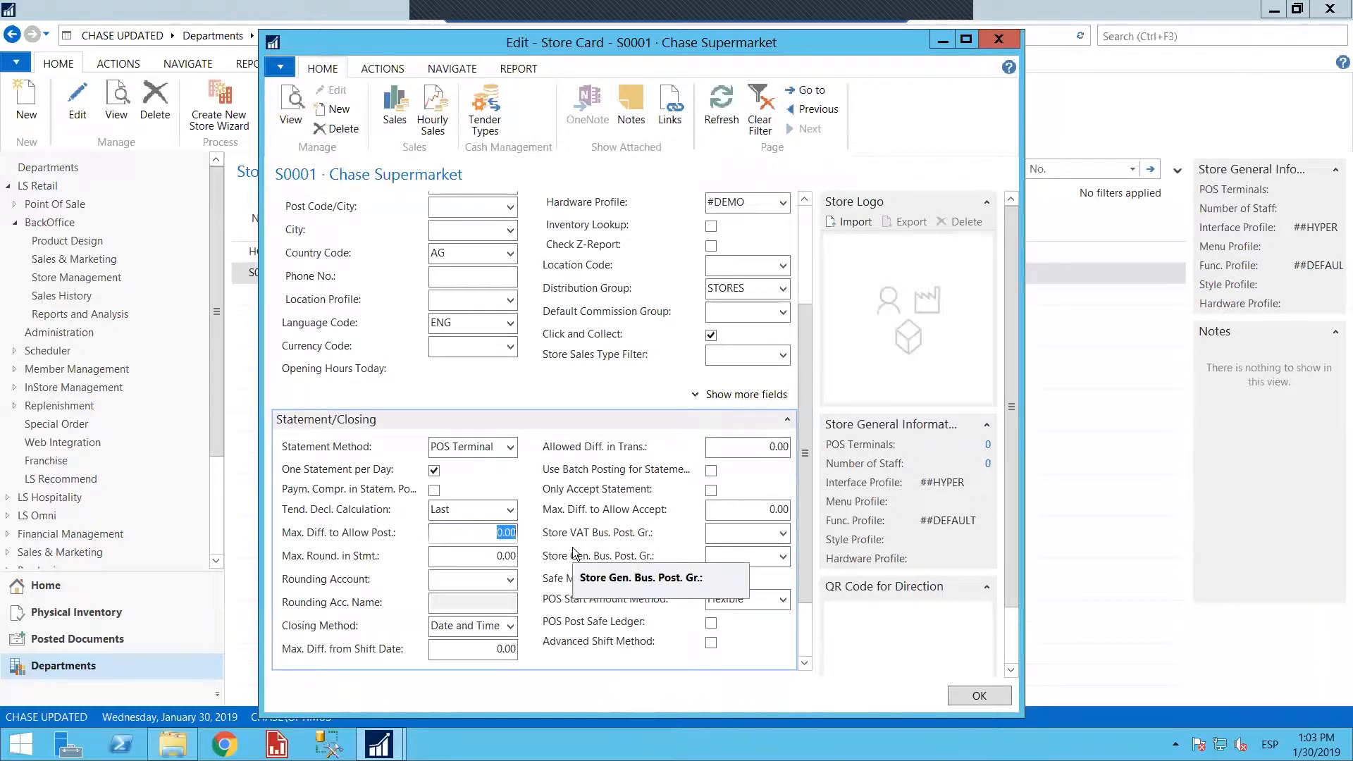
# Set the store's Max. Diff. to Allow Post. to 5 and both its VAT and general business posting groups to LOCAL
pyautogui.write('5')
pyautogui.press('Tab')
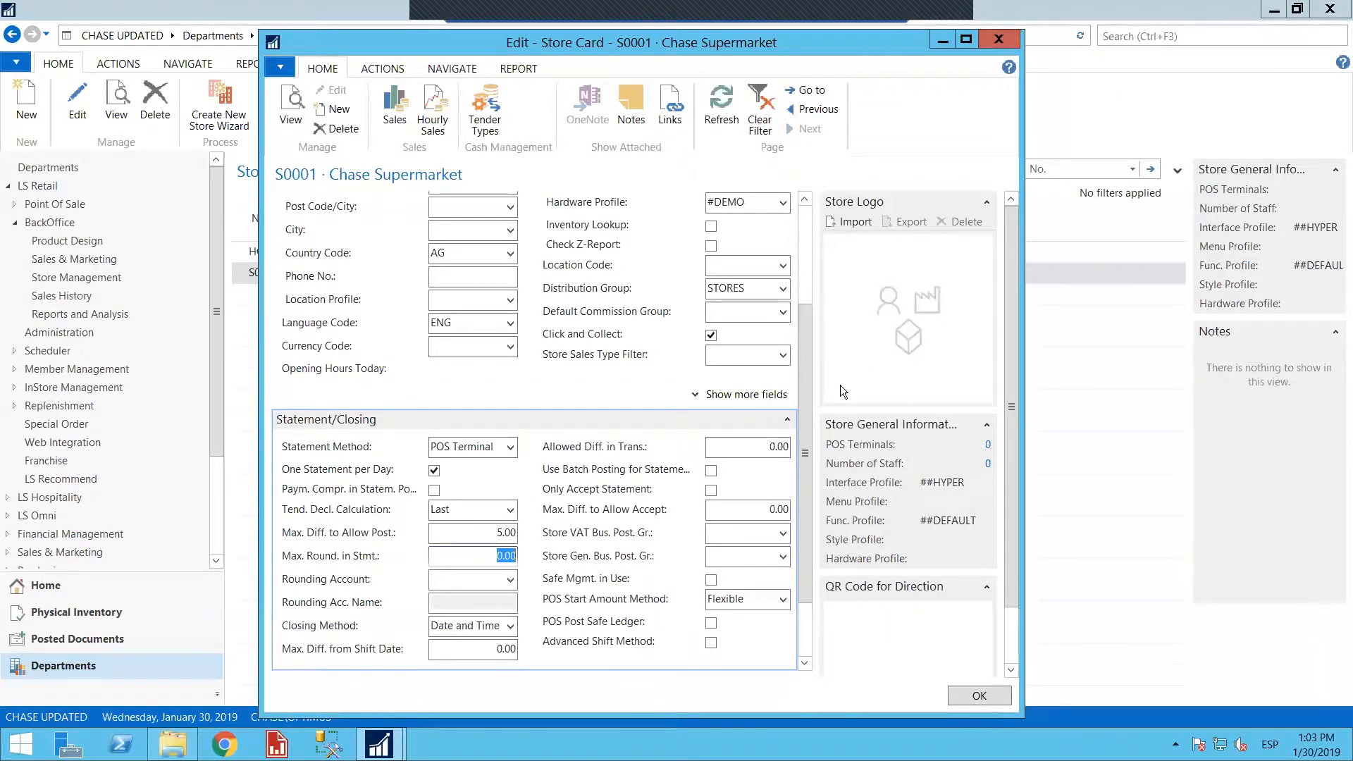
pyautogui.click(783, 534)
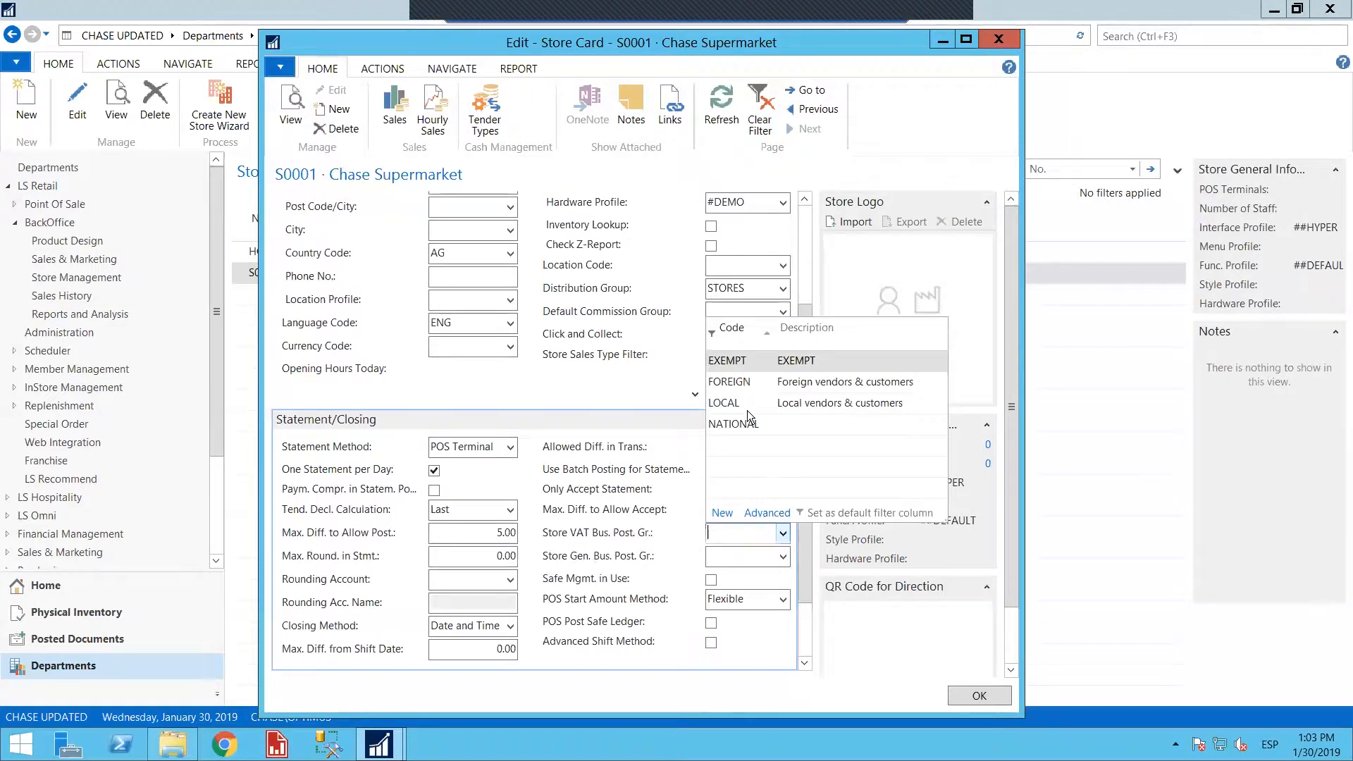
pyautogui.click(740, 403)
pyautogui.click(780, 557)
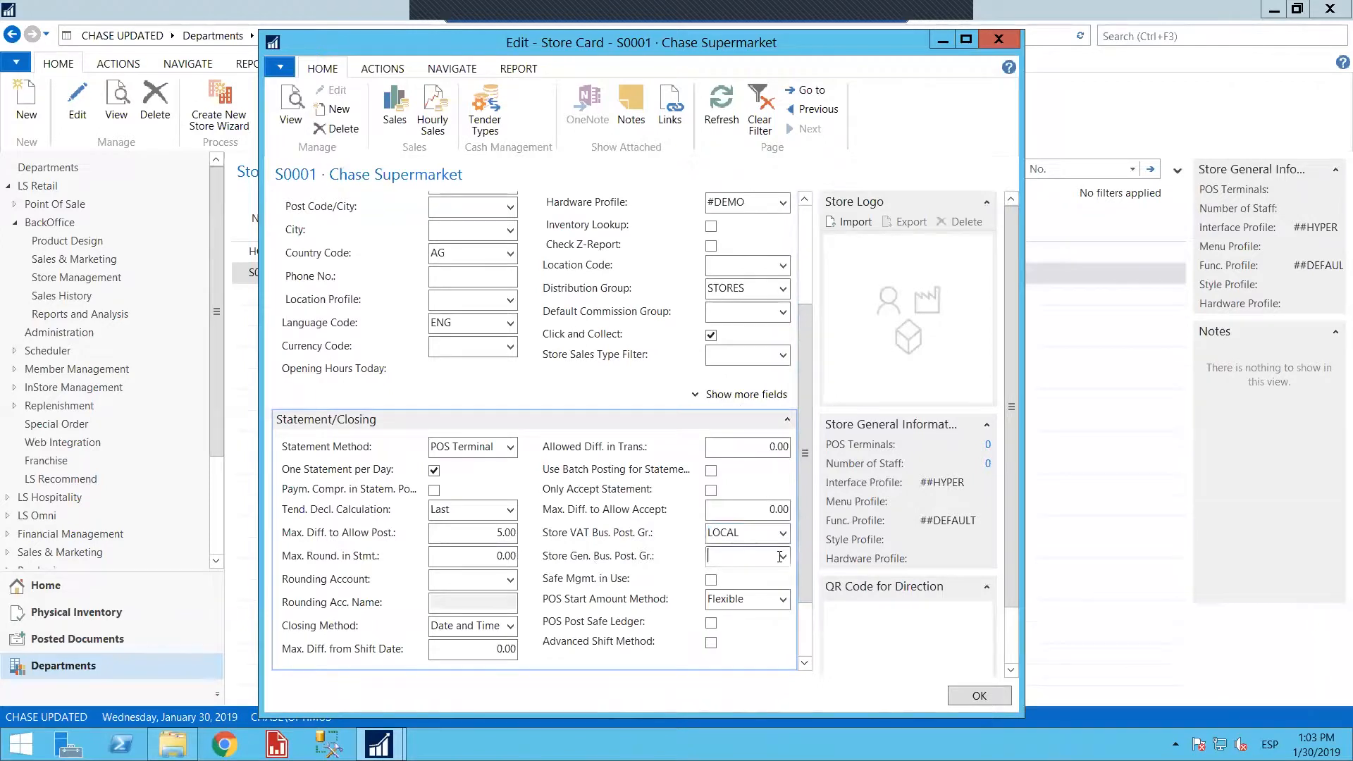
pyautogui.click(726, 420)
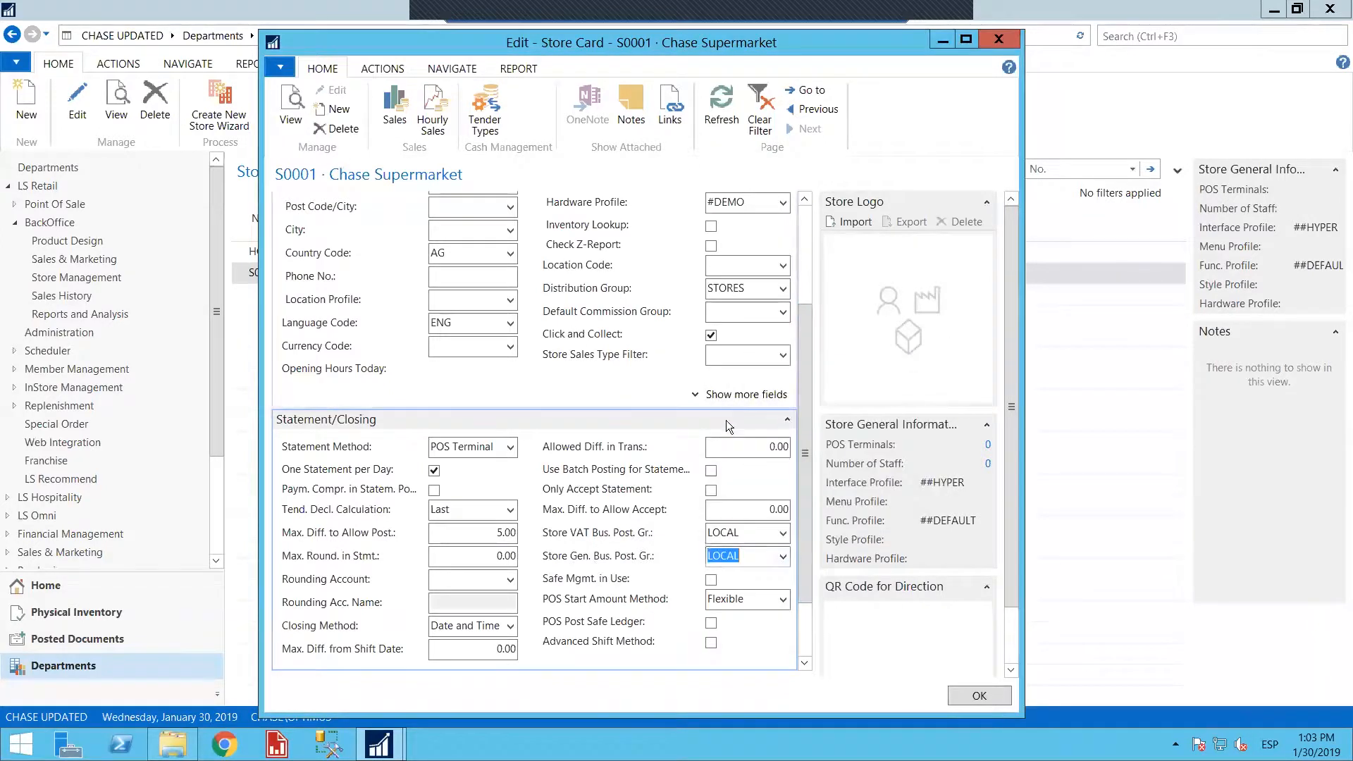
# Expand the store card's Numbering, Kitchen Printing and Attributes sections and examine their fields
pyautogui.moveTo(803, 523); pyautogui.dragTo(804, 595)
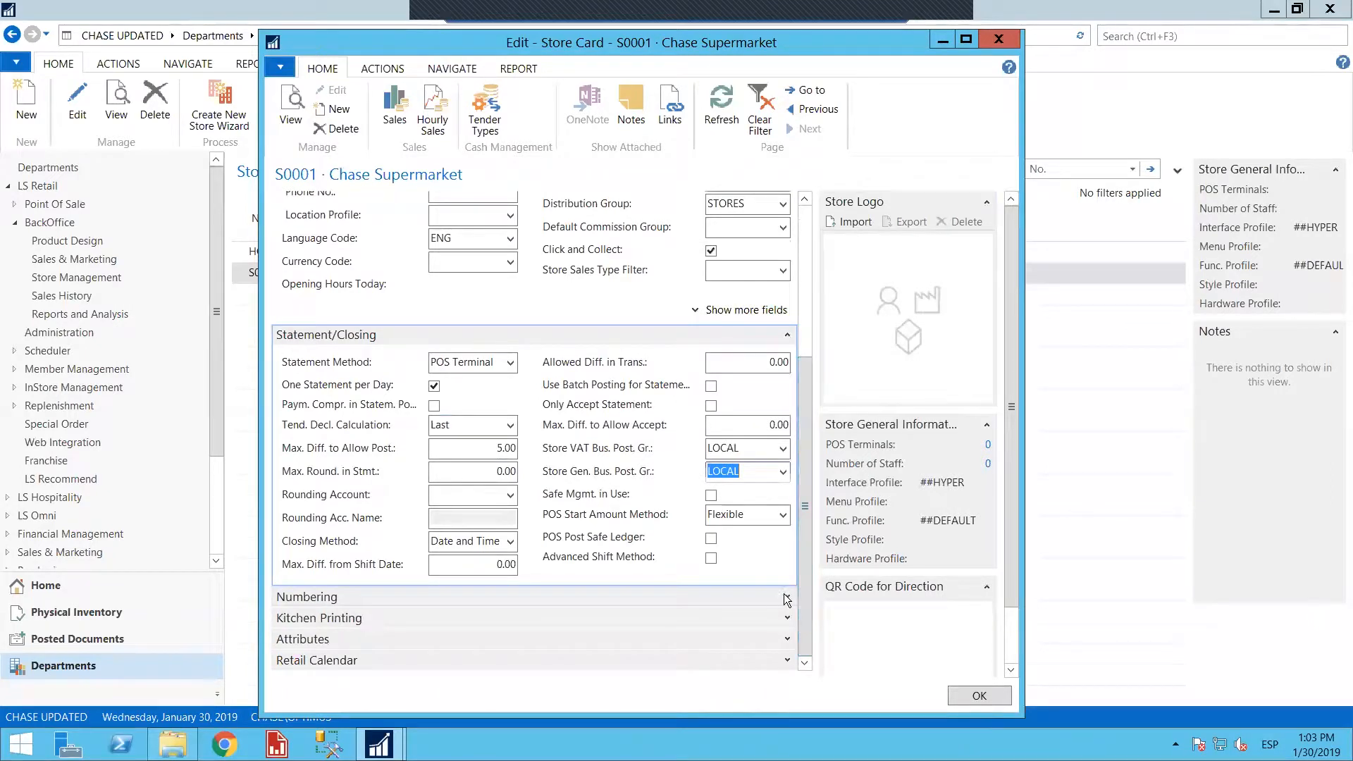
pyautogui.click(787, 598)
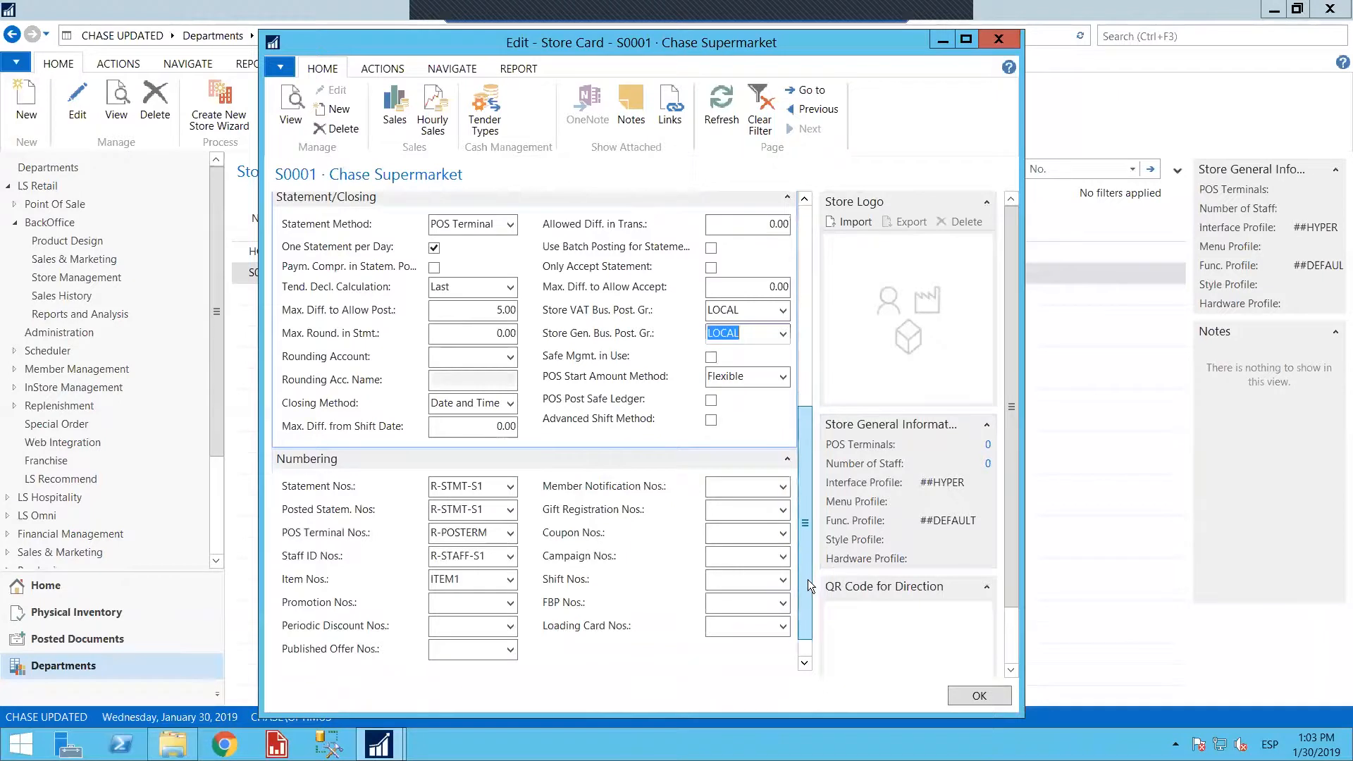
pyautogui.scroll(-2, 816, 621)
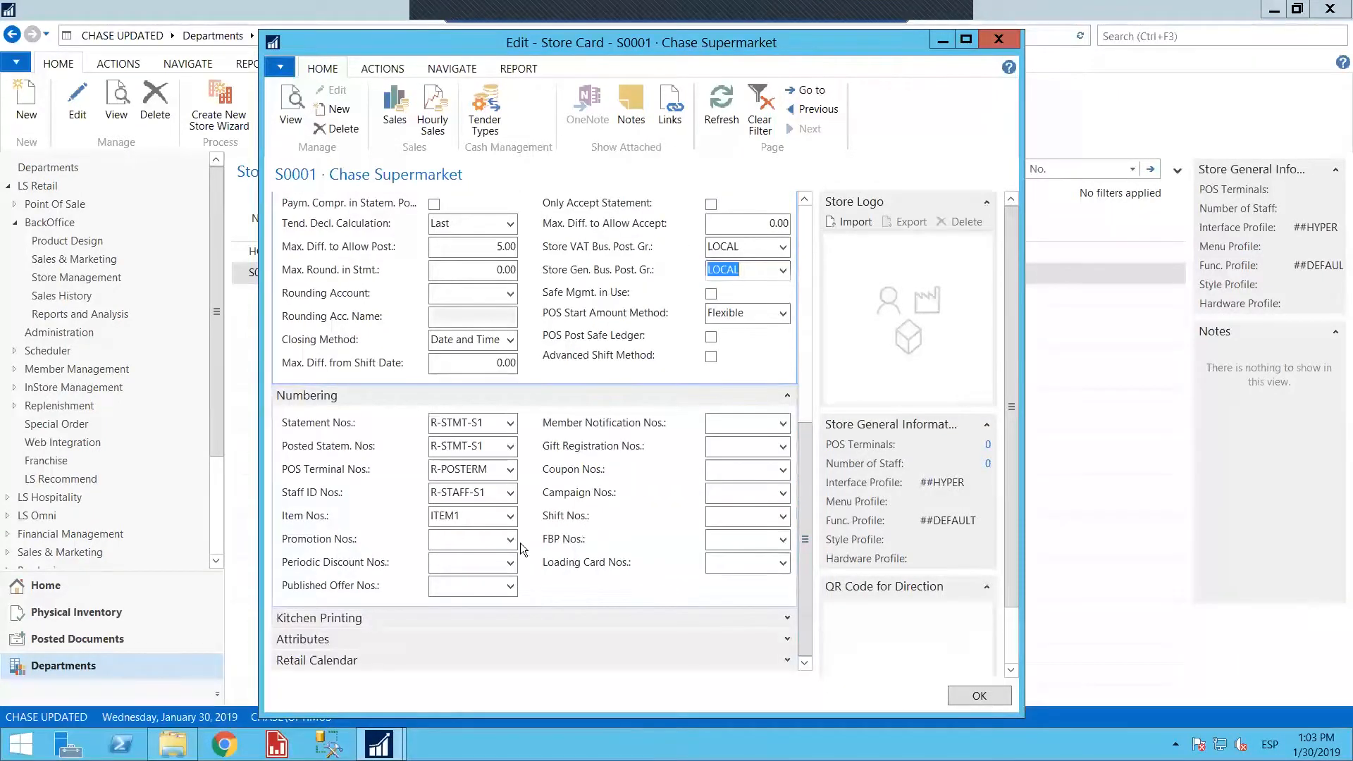
pyautogui.click(788, 618)
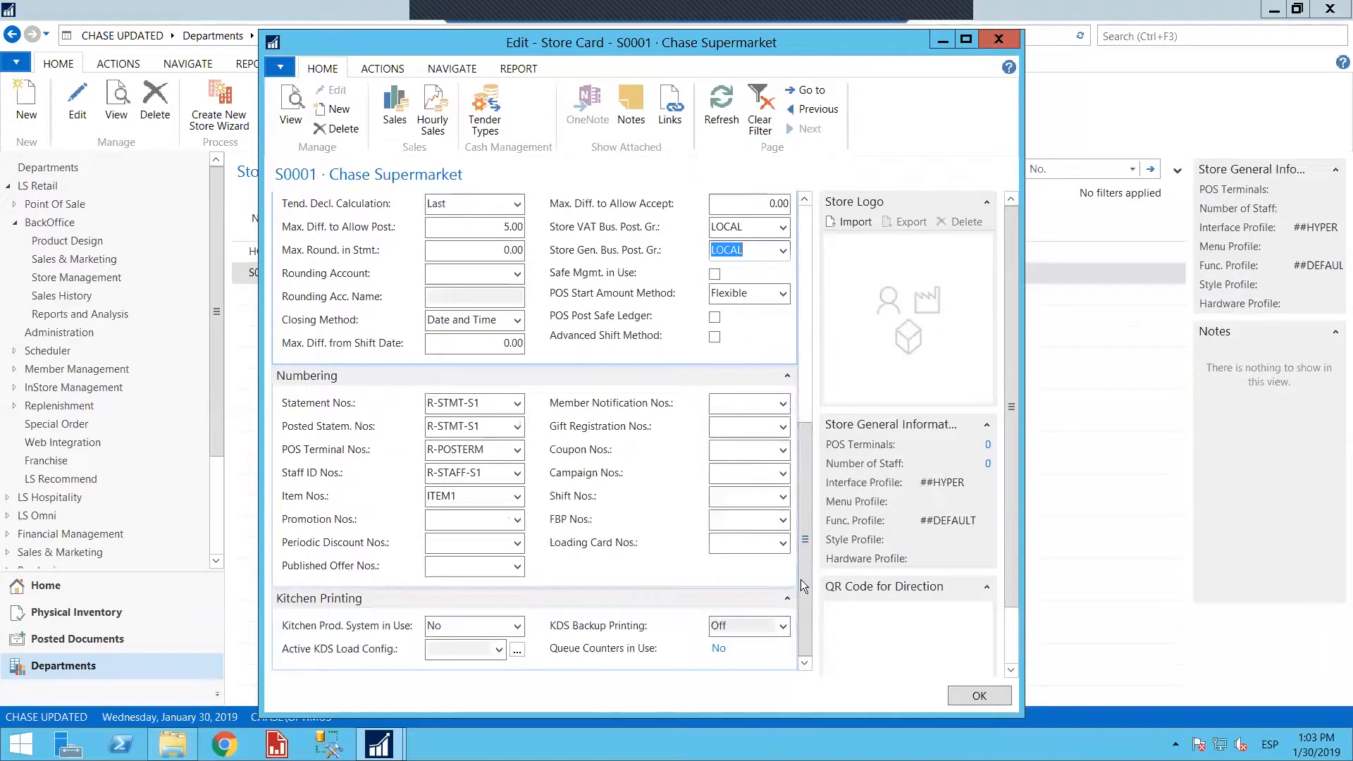
pyautogui.scroll(-1, 789, 647)
pyautogui.click(787, 639)
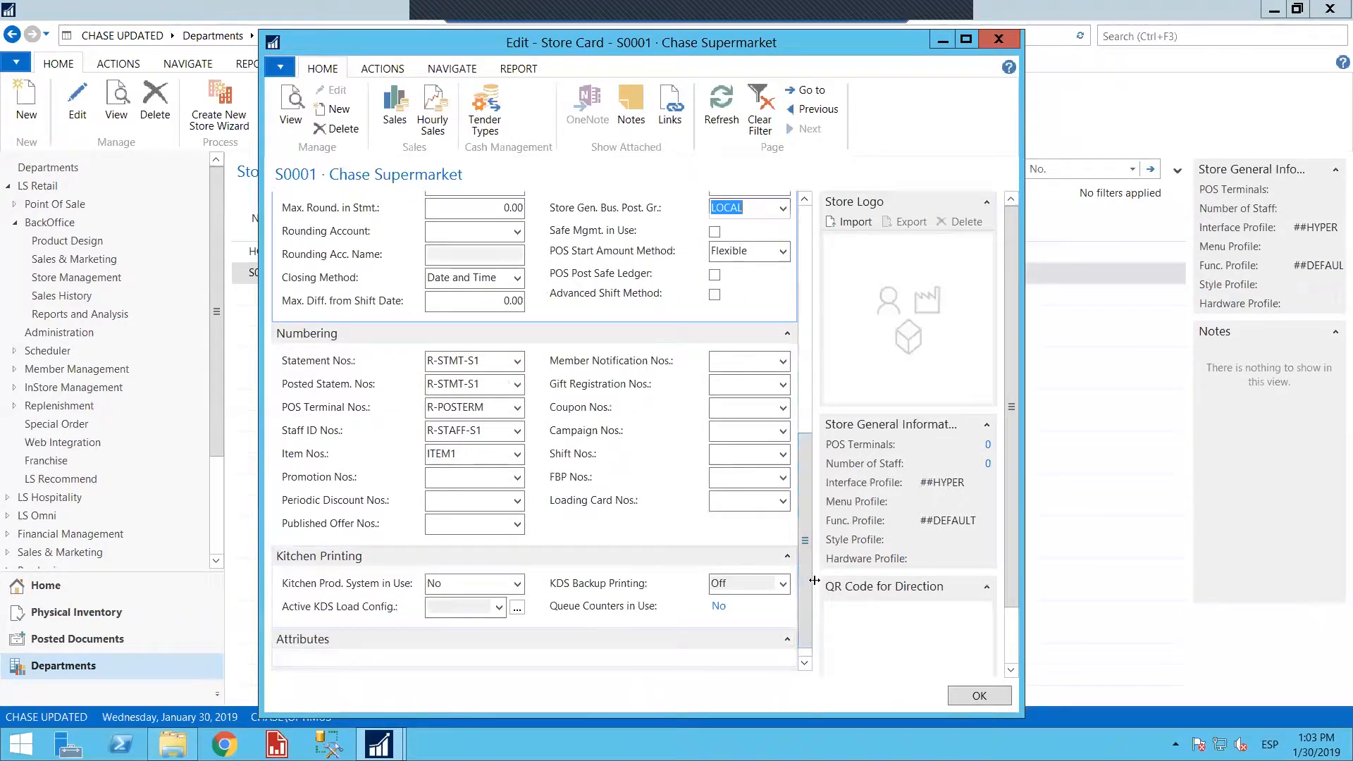
pyautogui.moveTo(805, 590); pyautogui.dragTo(801, 264)
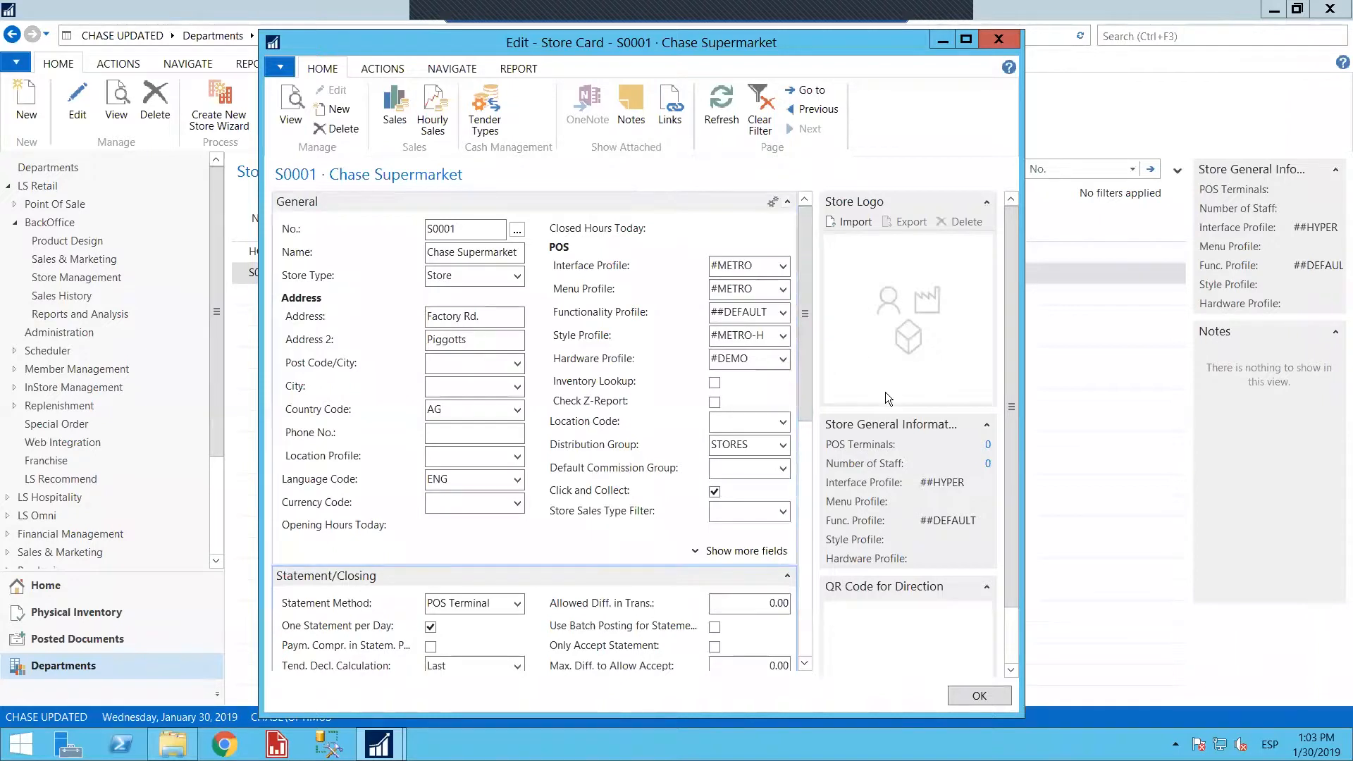
# Create a new POS terminal with an automatic number from the store's terminal list, leave its description blank, and return to the store card
pyautogui.click(989, 447)
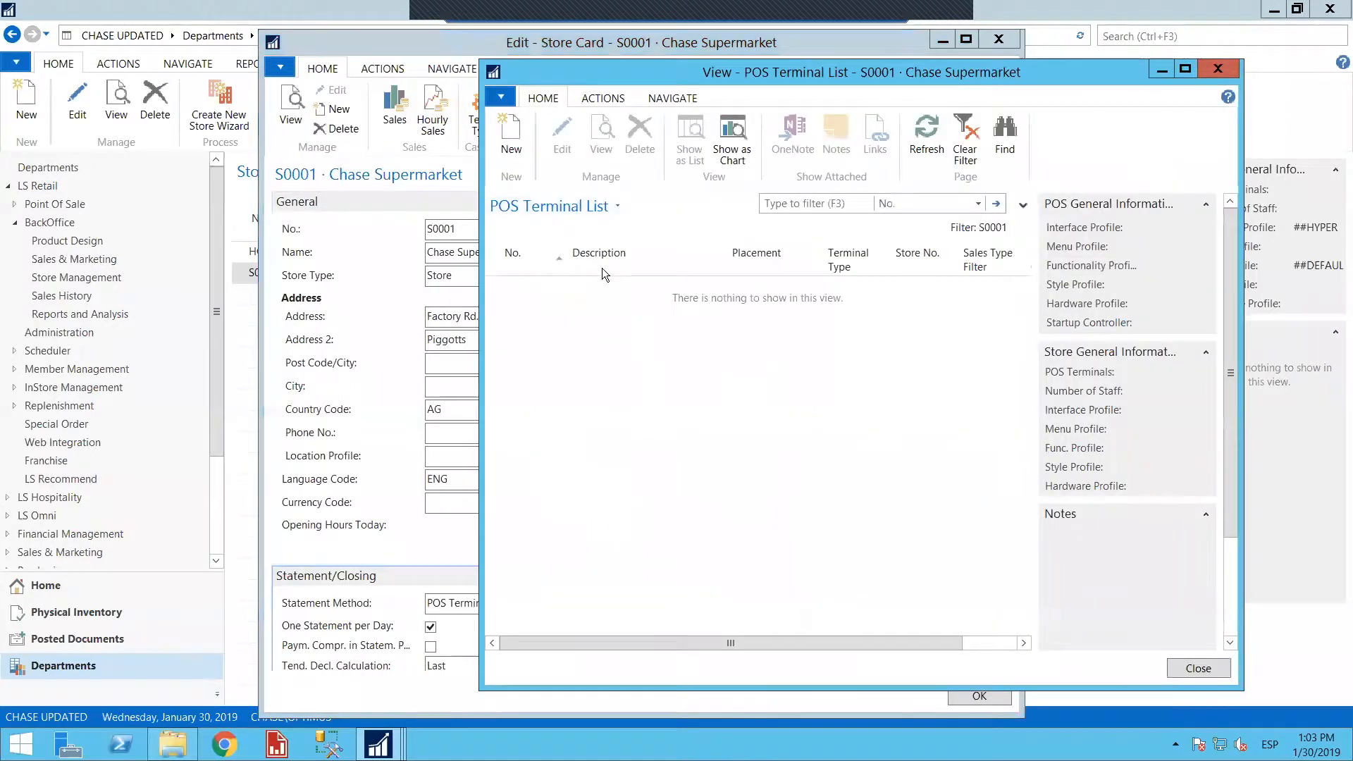
pyautogui.click(510, 150)
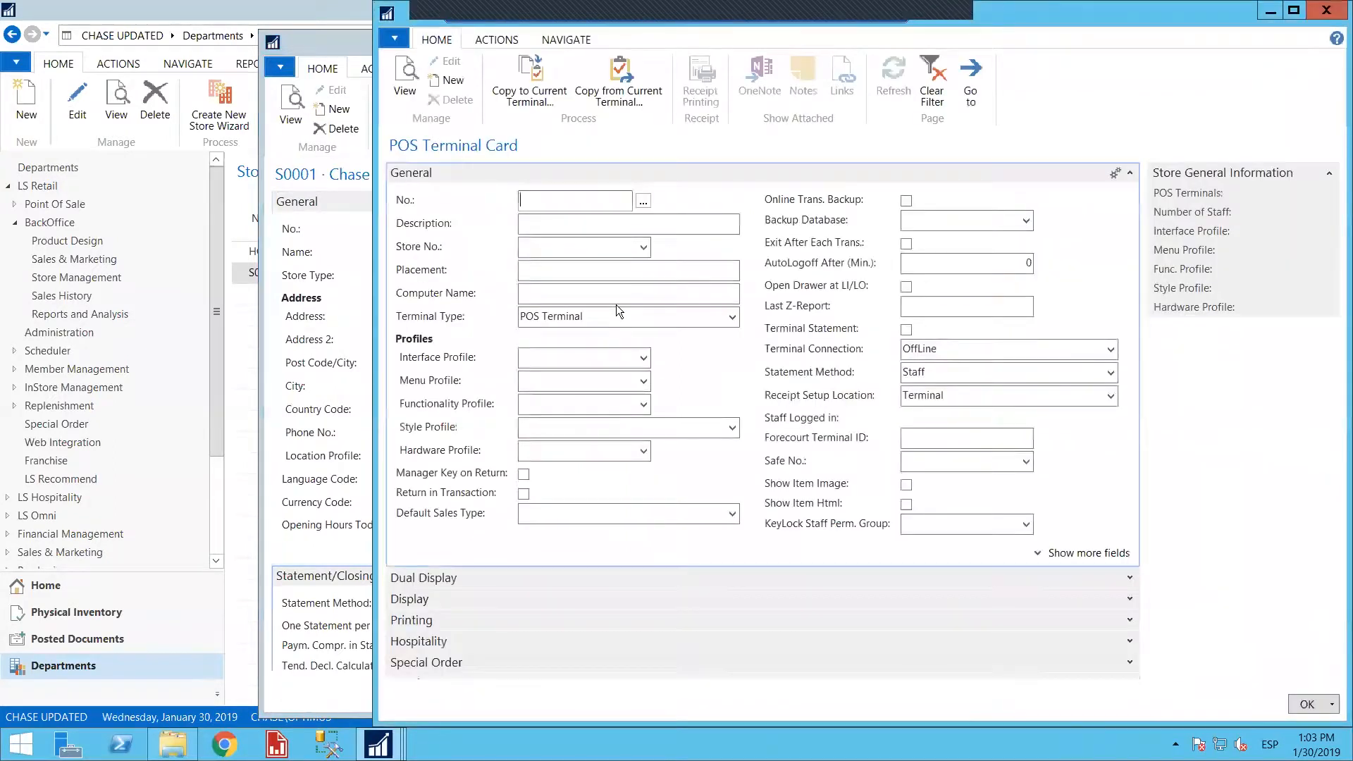
pyautogui.click(578, 225)
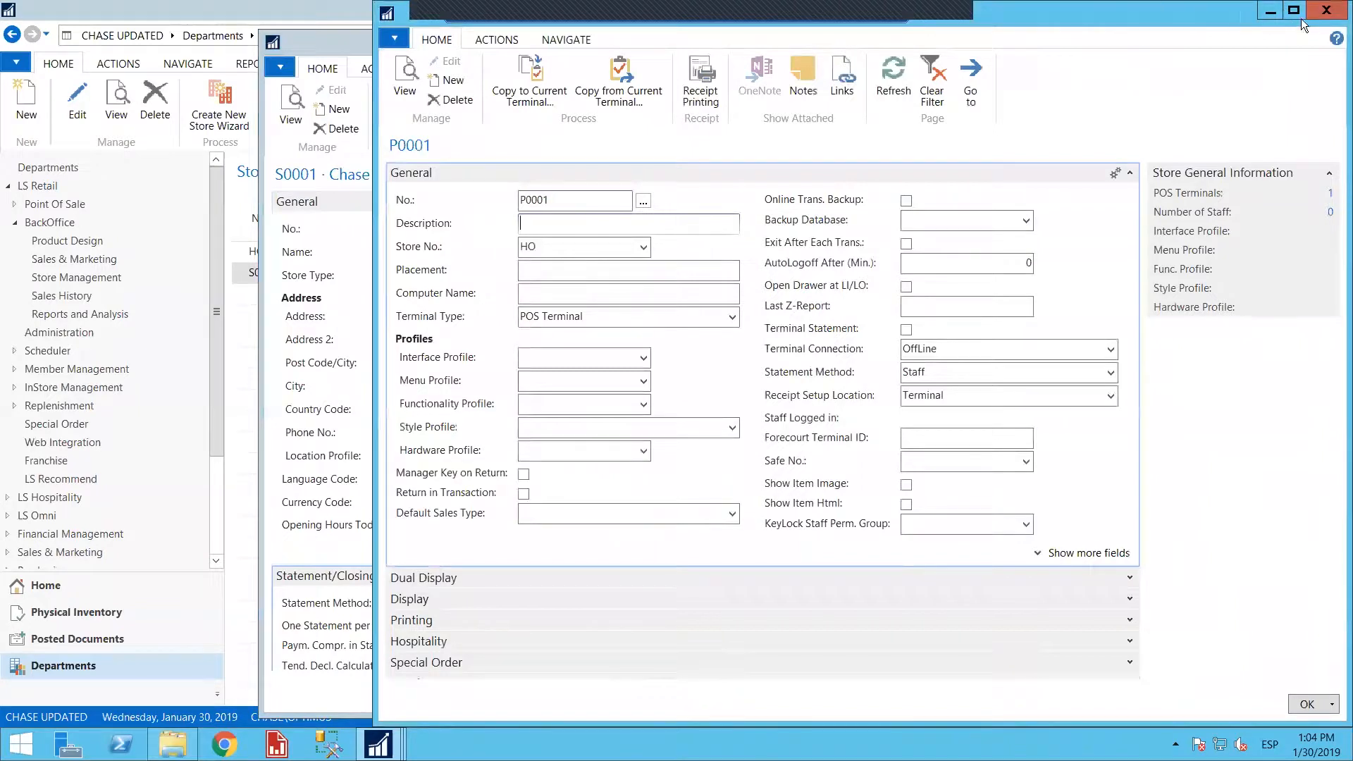
pyautogui.click(1326, 10)
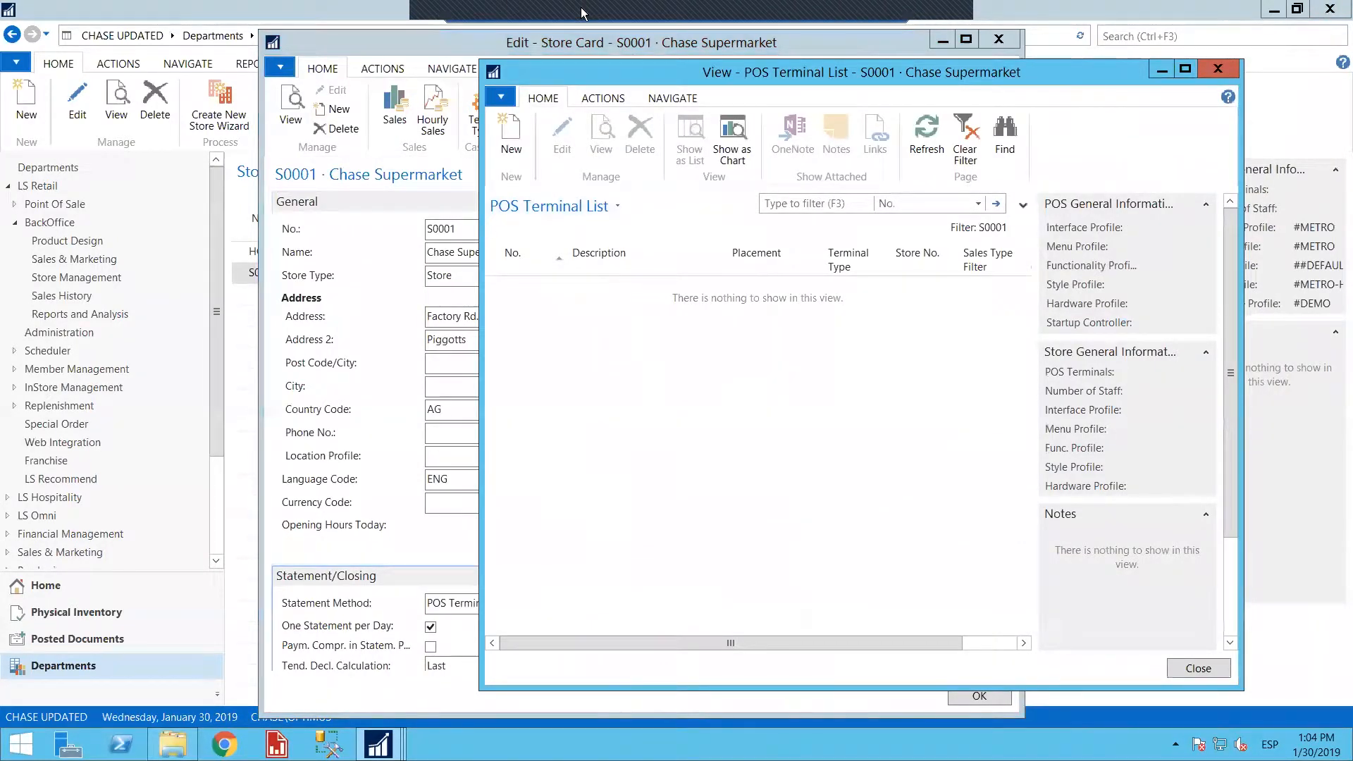
pyautogui.click(1213, 69)
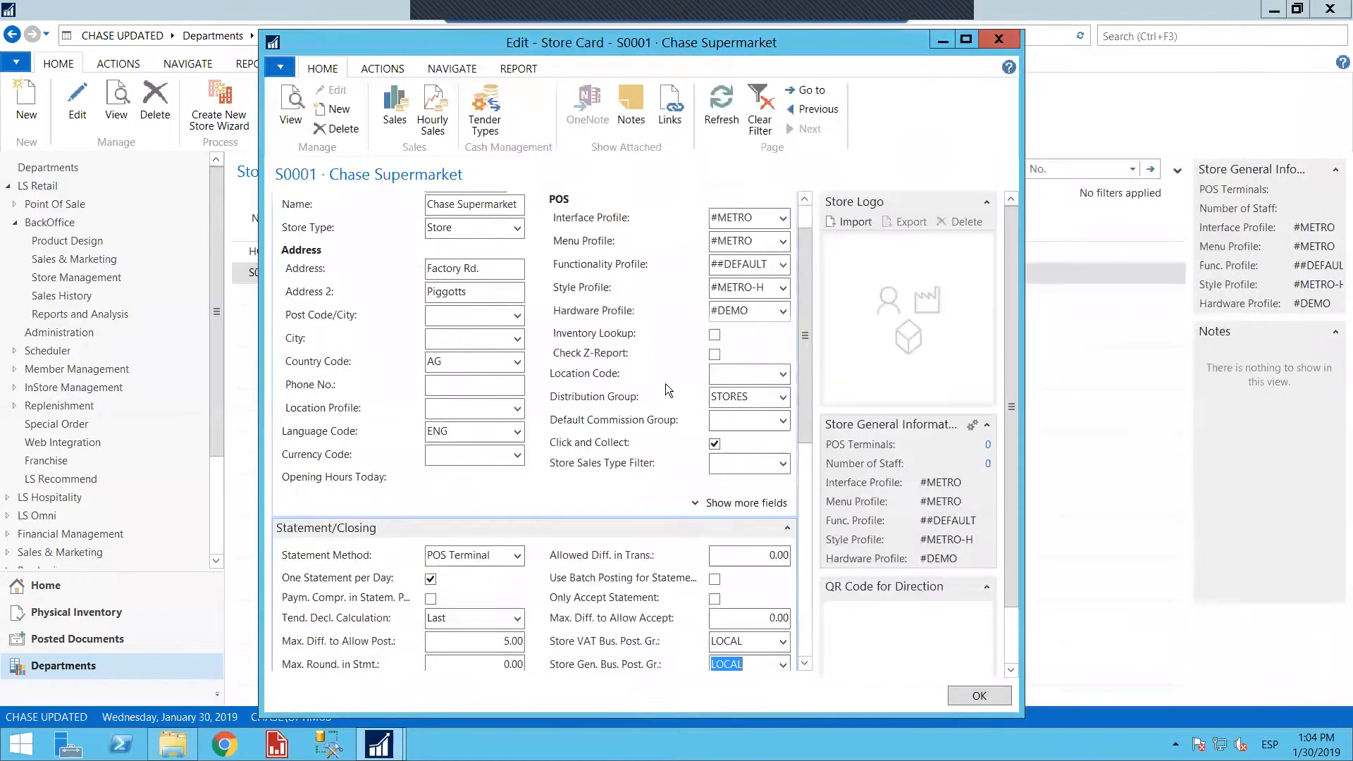
# Review the store's name and address fields and examine the available store types without changing the selection
pyautogui.scroll(1, 589, 419)
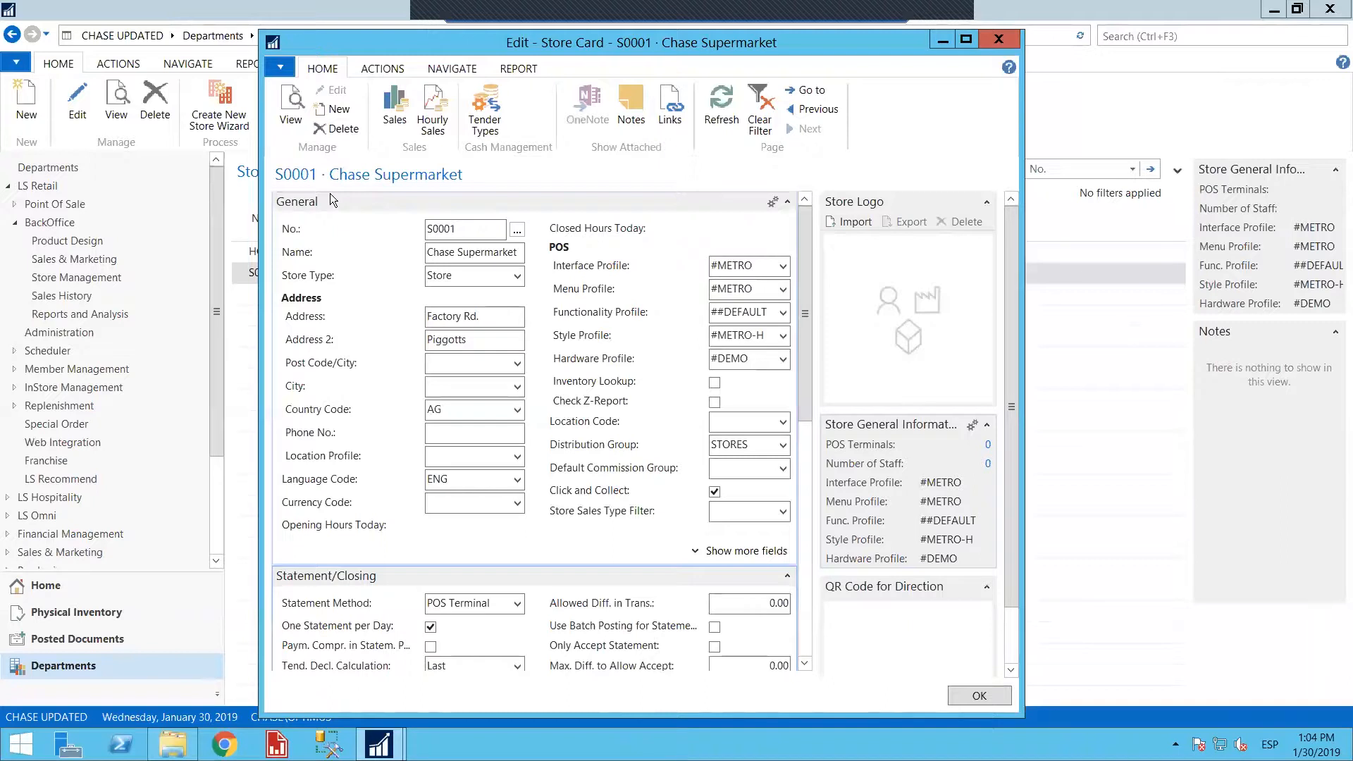
pyautogui.scroll(-3, 508, 313)
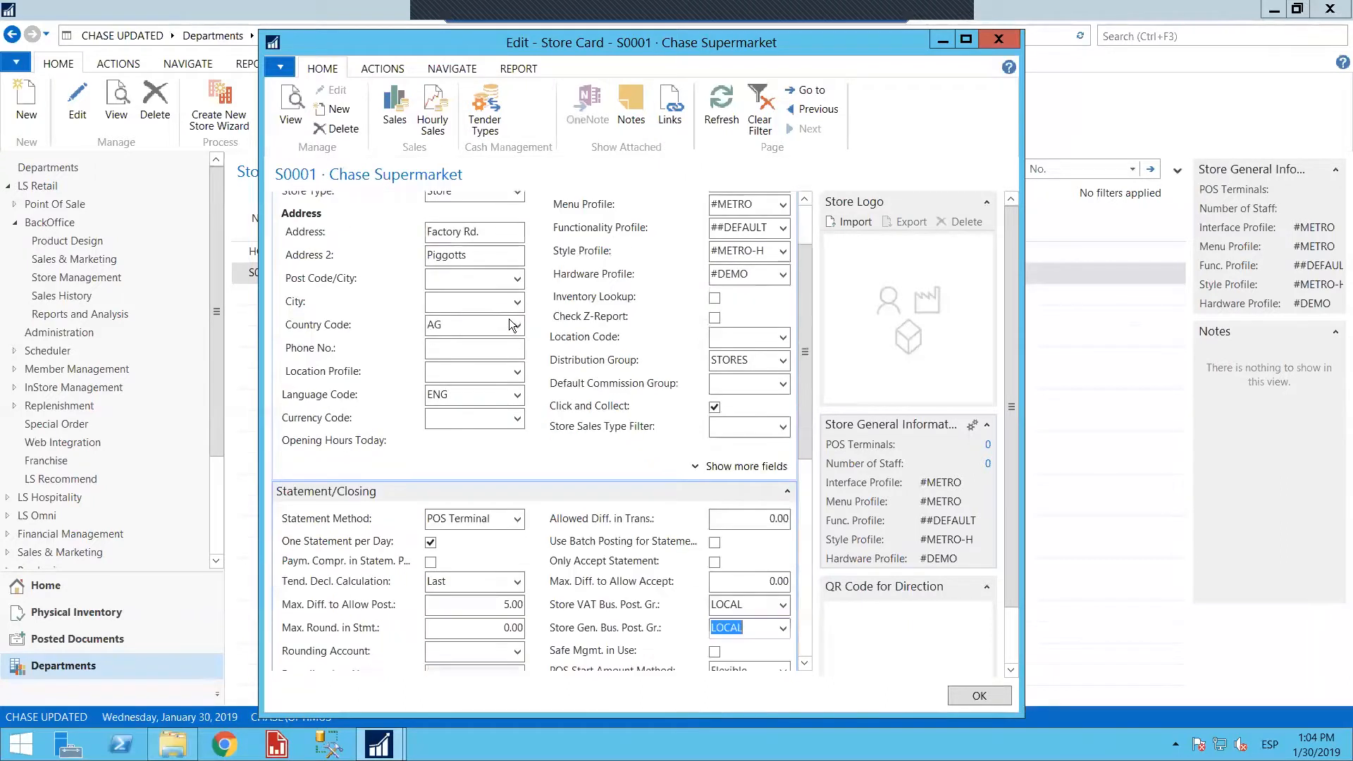
pyautogui.scroll(3, 507, 314)
pyautogui.click(474, 338)
pyautogui.click(494, 317)
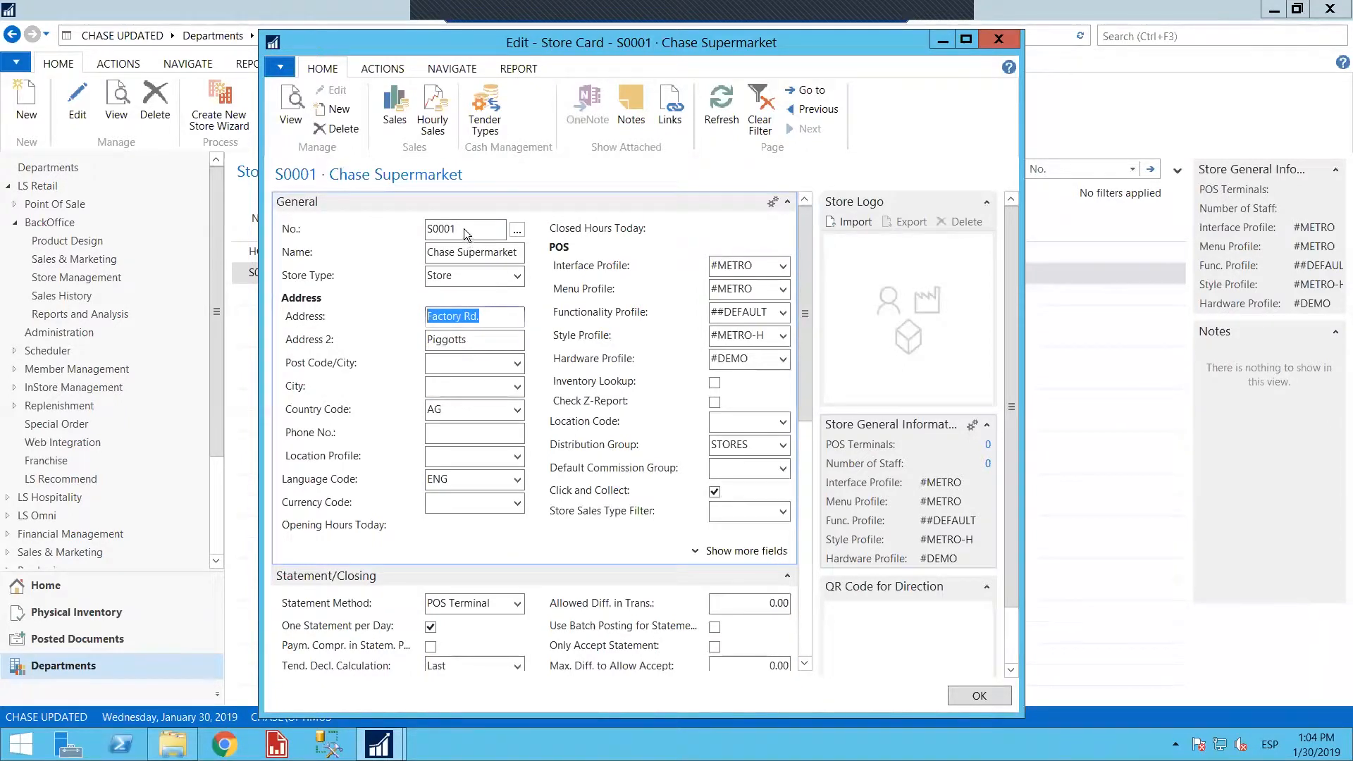
pyautogui.click(429, 258)
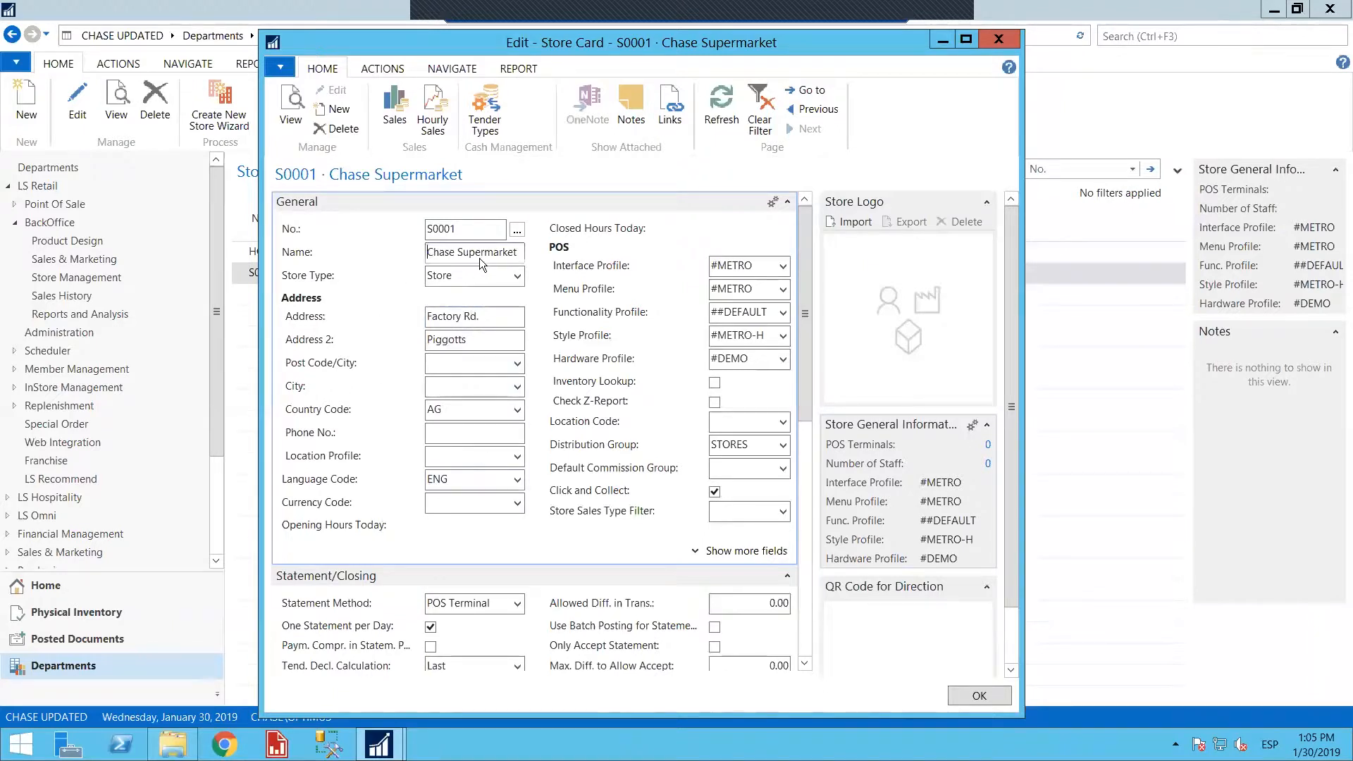
pyautogui.click(440, 250)
pyautogui.click(518, 277)
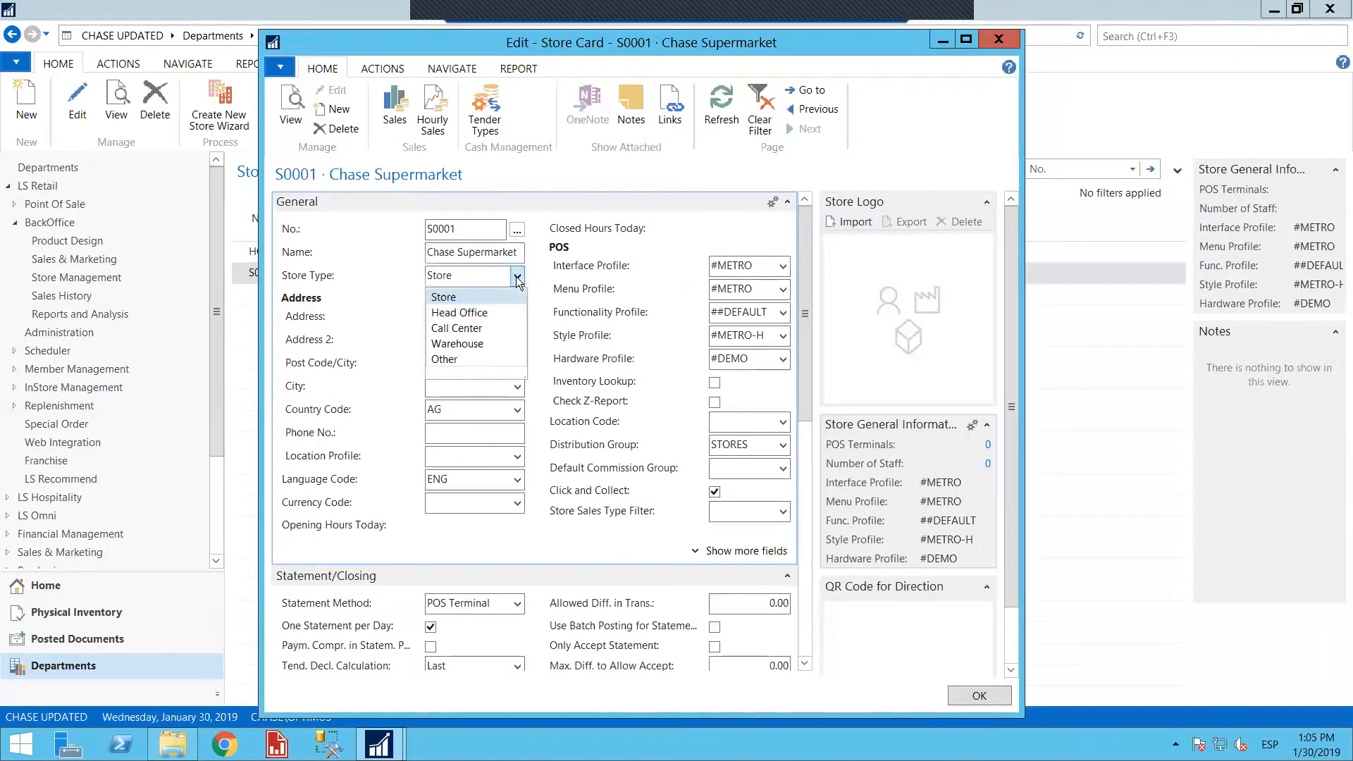
pyautogui.click(549, 284)
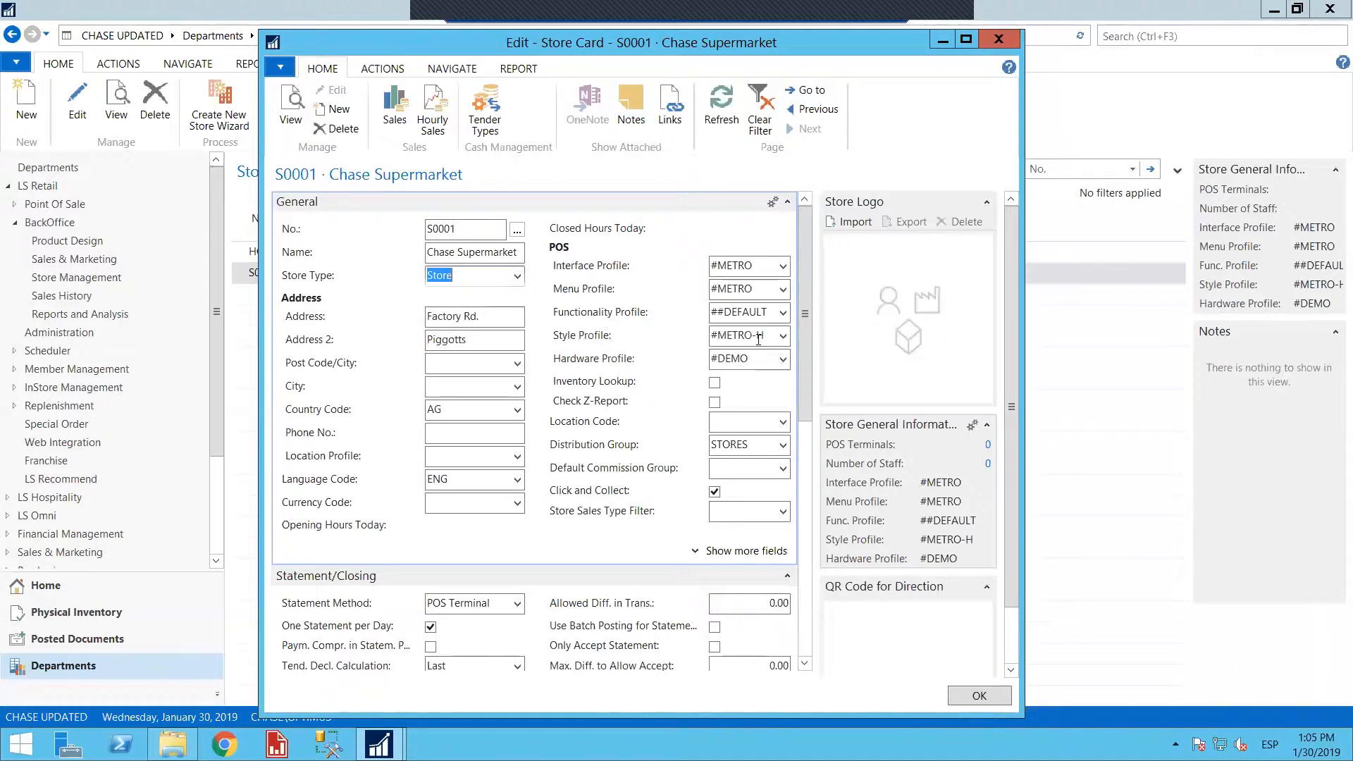
# Examine the available interface profiles, keep #METRO, and review the store's menu profile
pyautogui.click(782, 267)
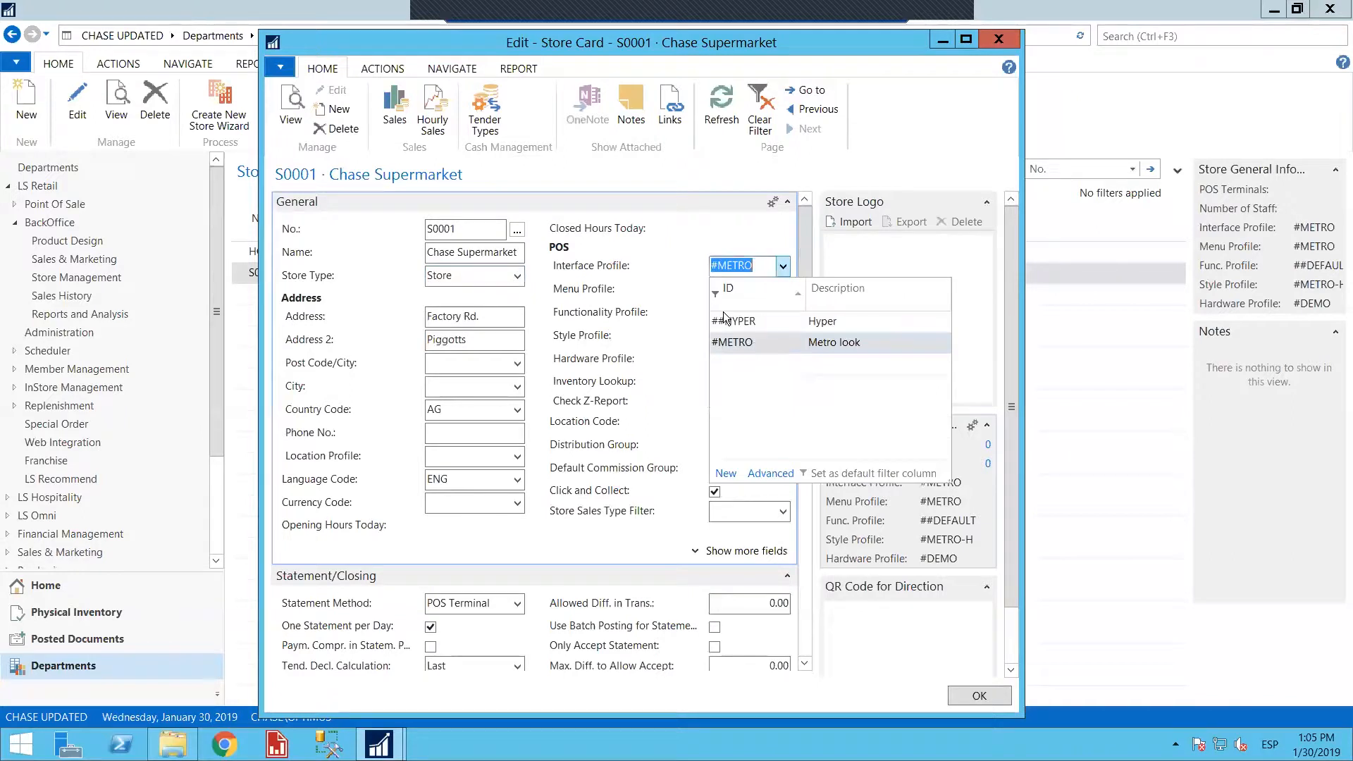
pyautogui.click(762, 343)
pyautogui.click(766, 291)
pyautogui.doubleClick(703, 285)
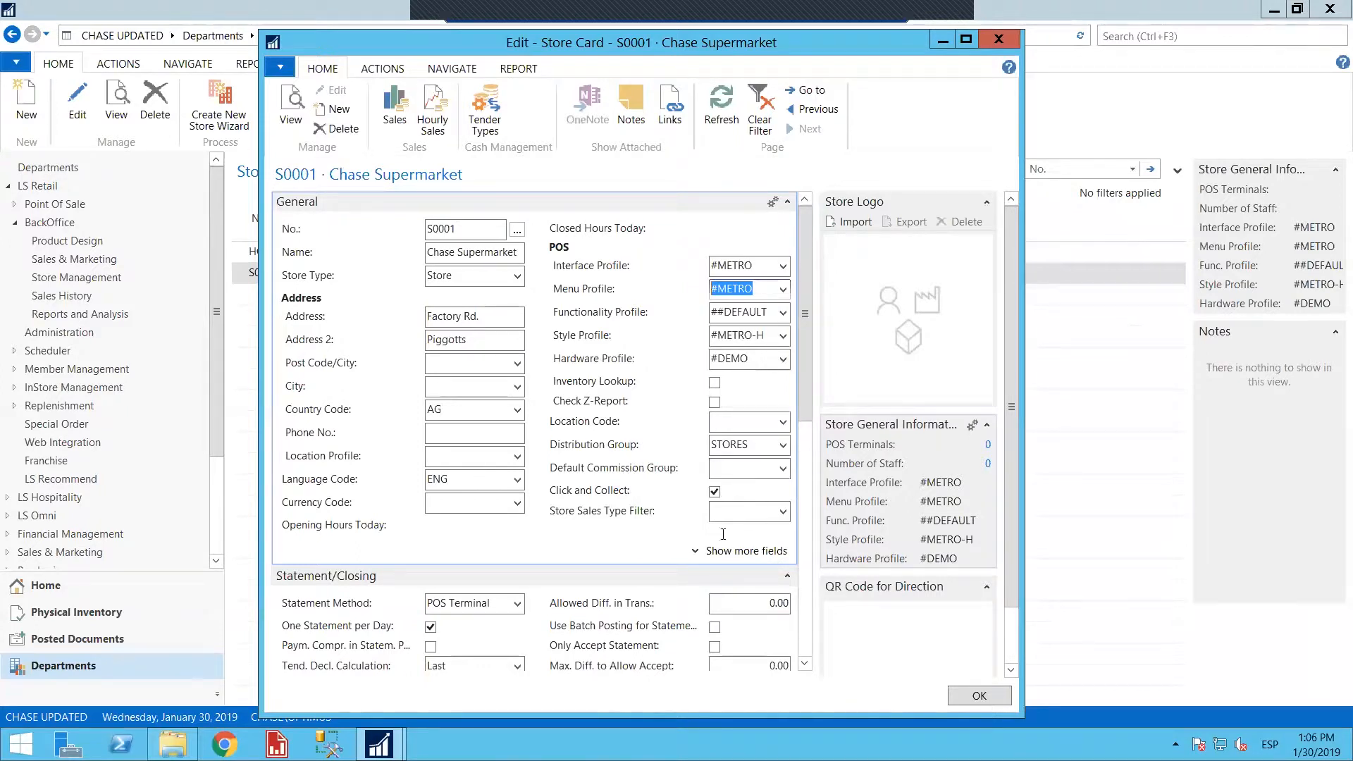
# Show the additional General fields and look up the language and currency codes without changing either
pyautogui.click(695, 552)
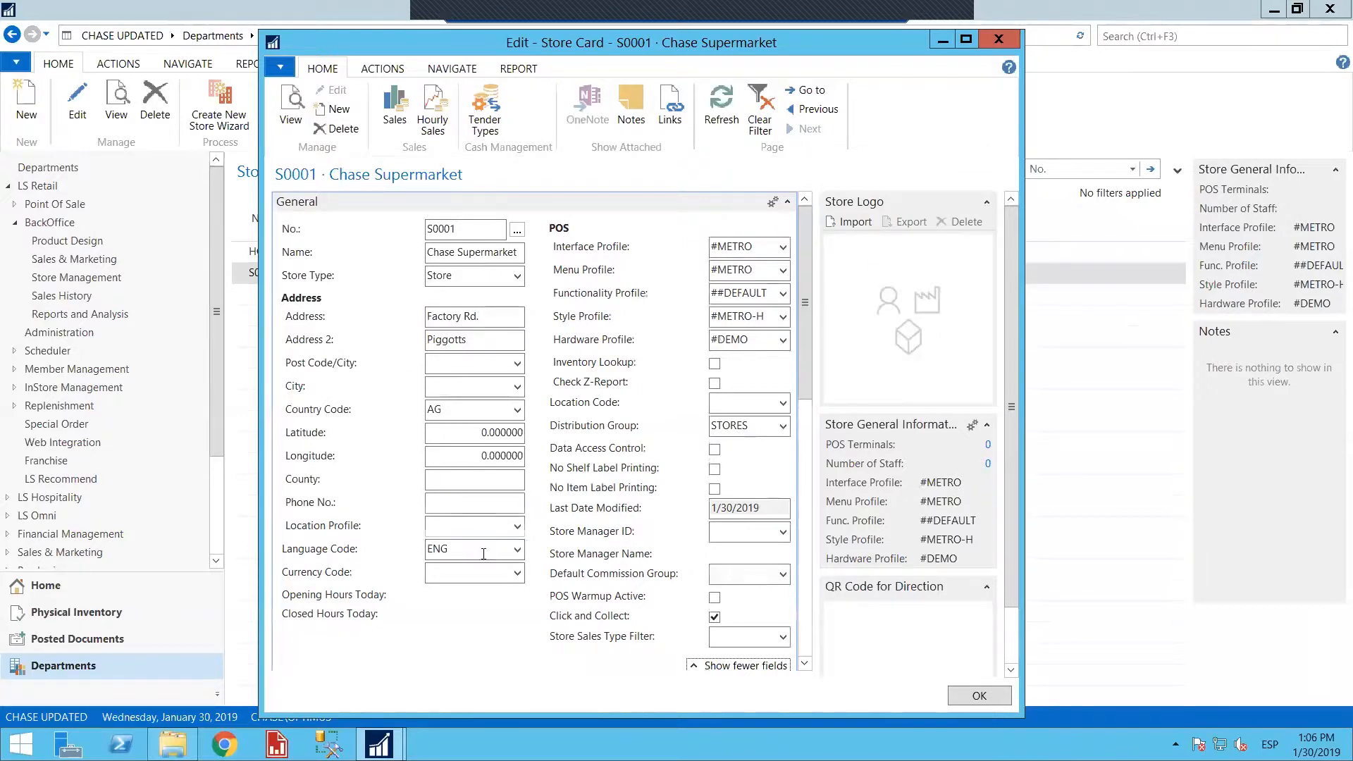
pyautogui.click(518, 551)
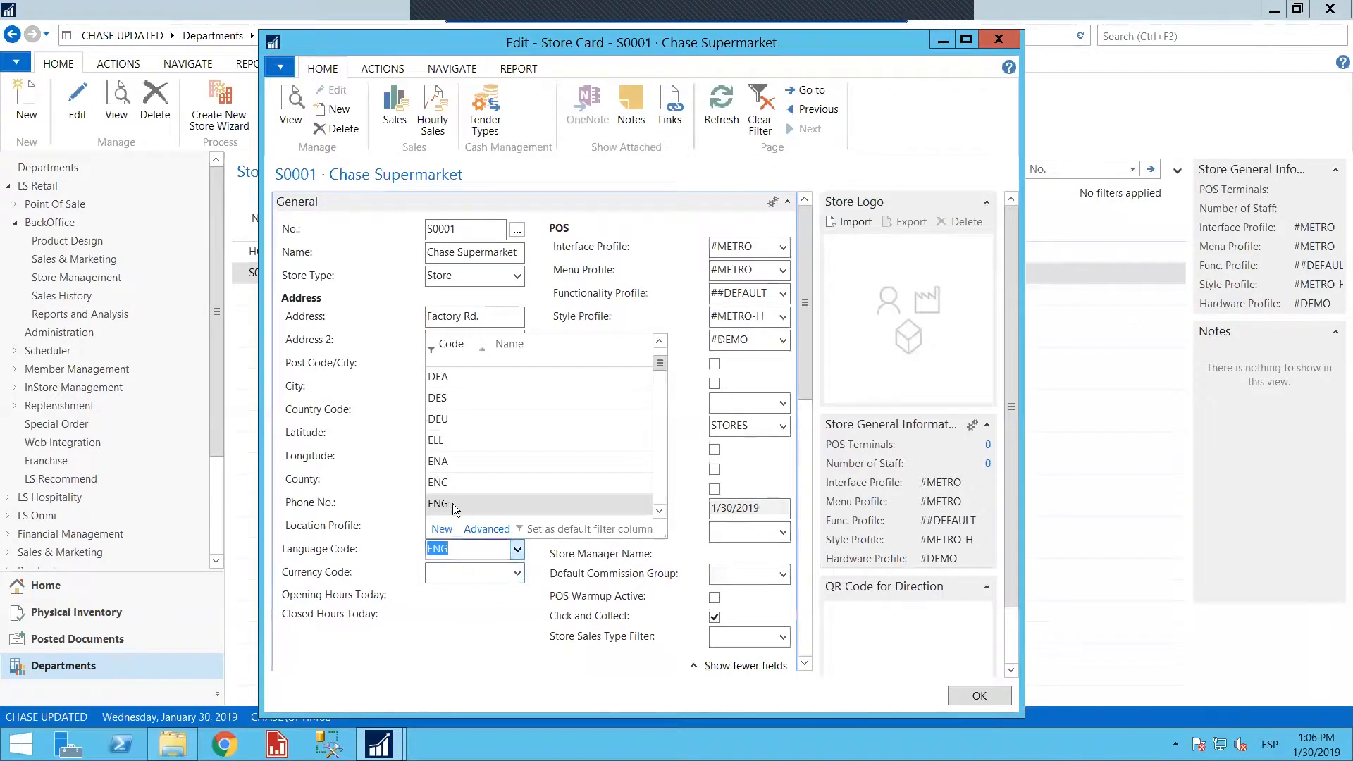
pyautogui.click(486, 549)
pyautogui.click(482, 575)
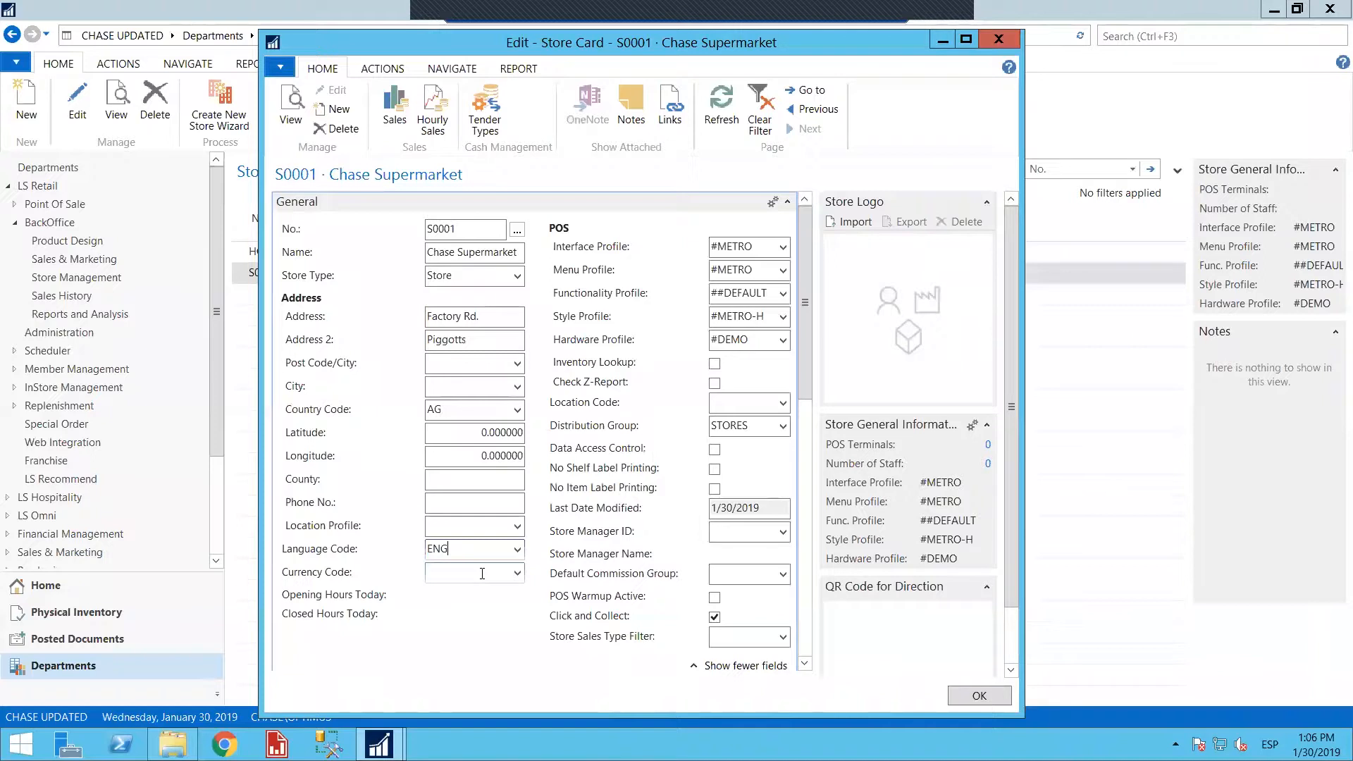
pyautogui.click(519, 573)
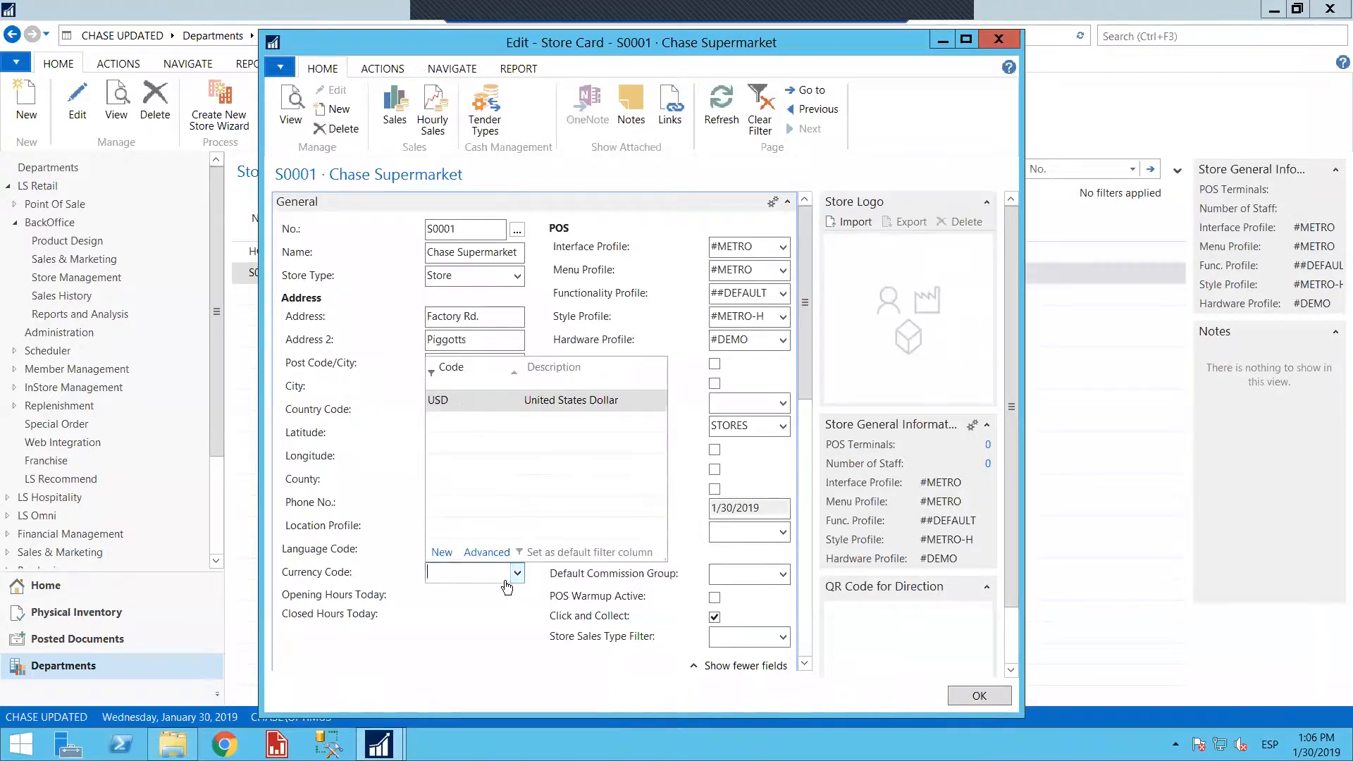
pyautogui.click(459, 575)
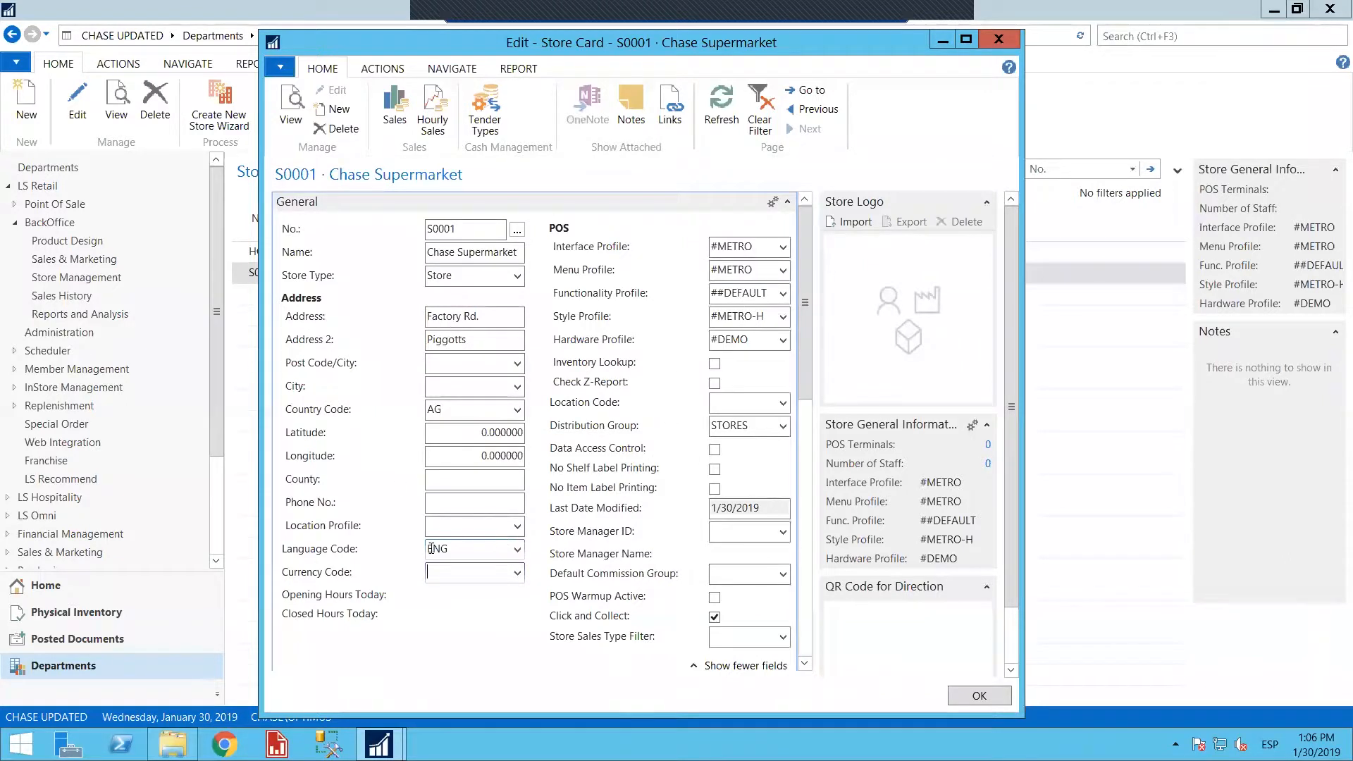
# Collapse the General section and examine the statement method options and the maximum difference allowed for posting
pyautogui.click(787, 204)
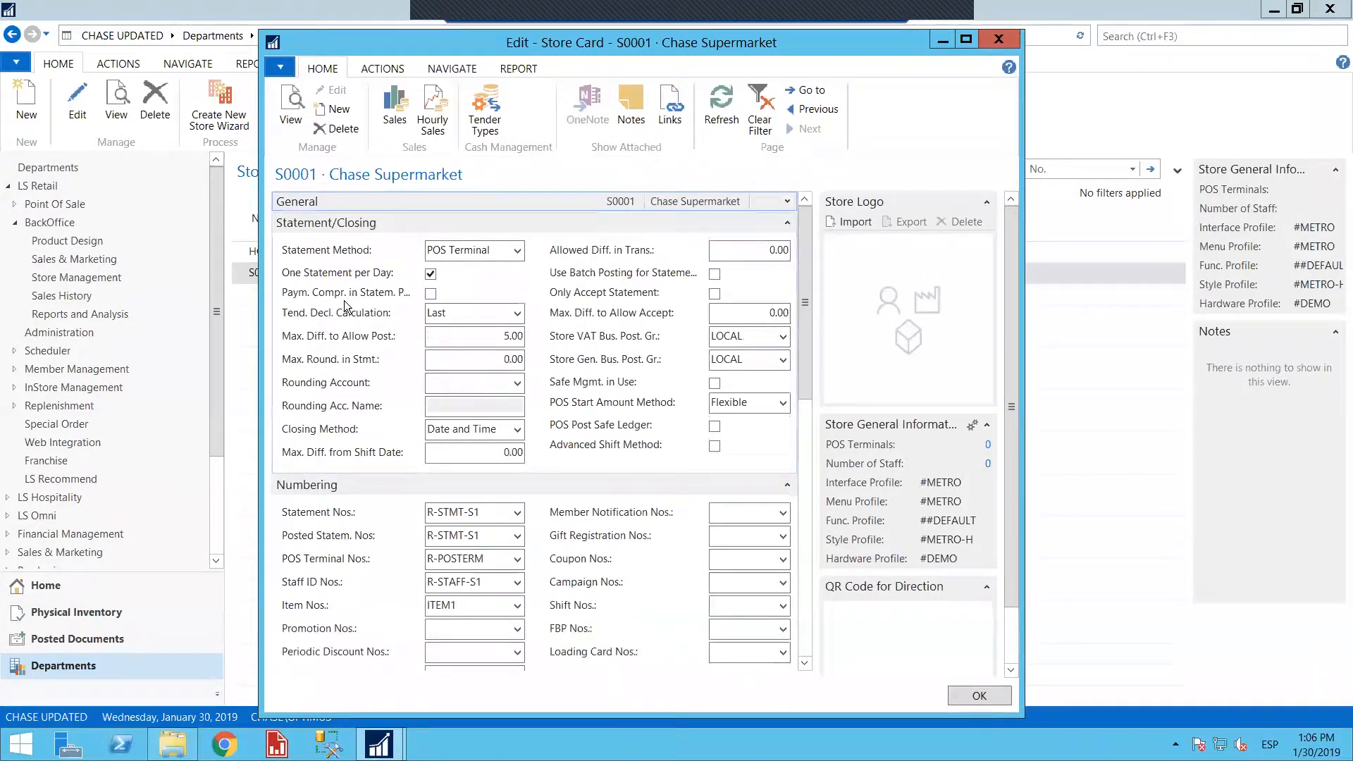
pyautogui.click(518, 253)
pyautogui.click(518, 254)
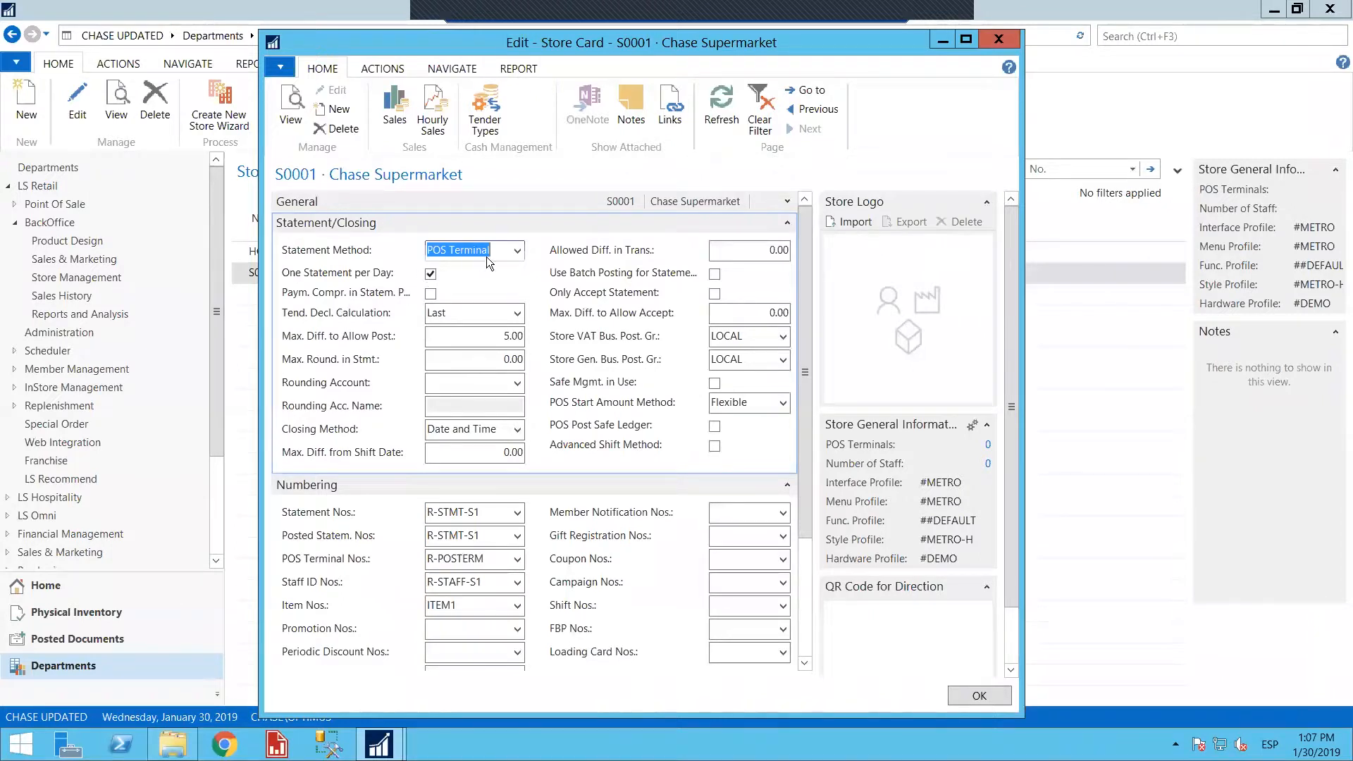
pyautogui.click(517, 251)
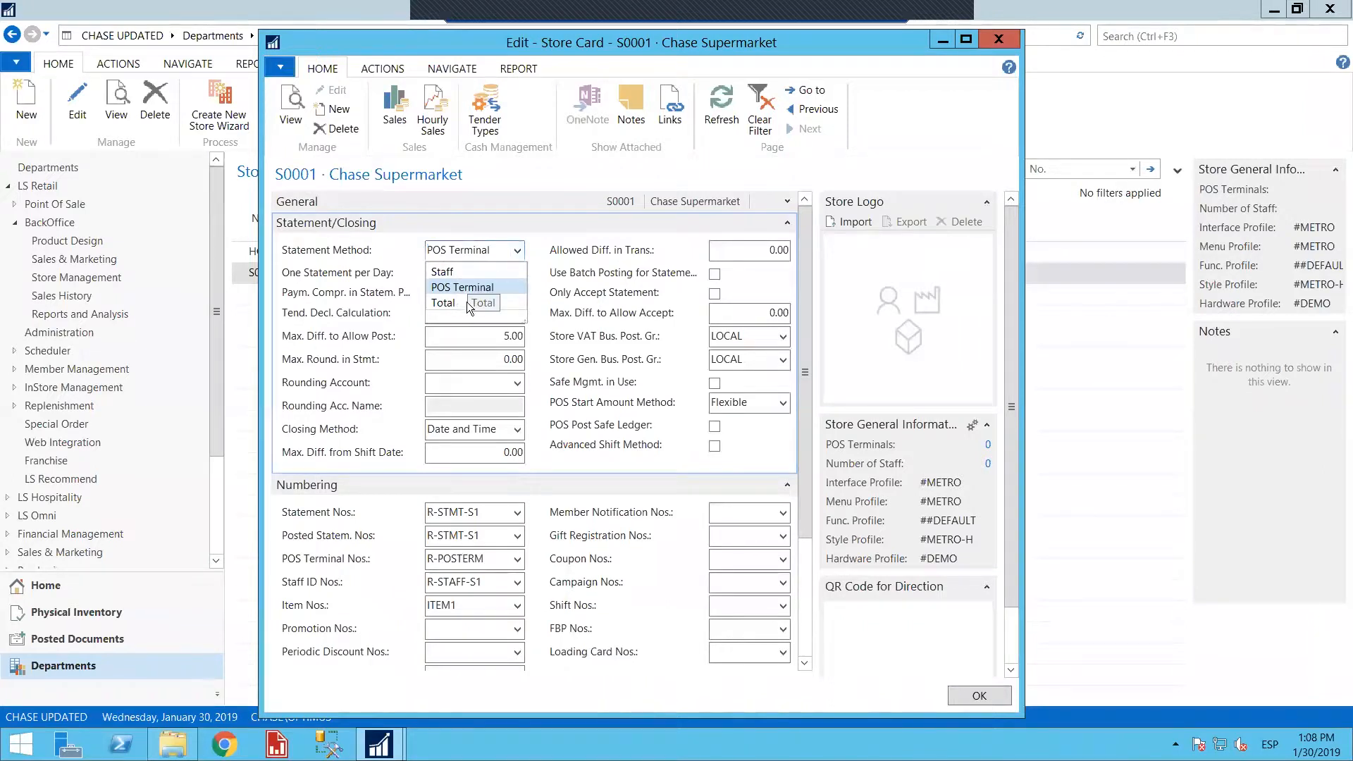
pyautogui.click(548, 292)
pyautogui.click(493, 335)
pyautogui.moveTo(493, 336); pyautogui.dragTo(529, 345)
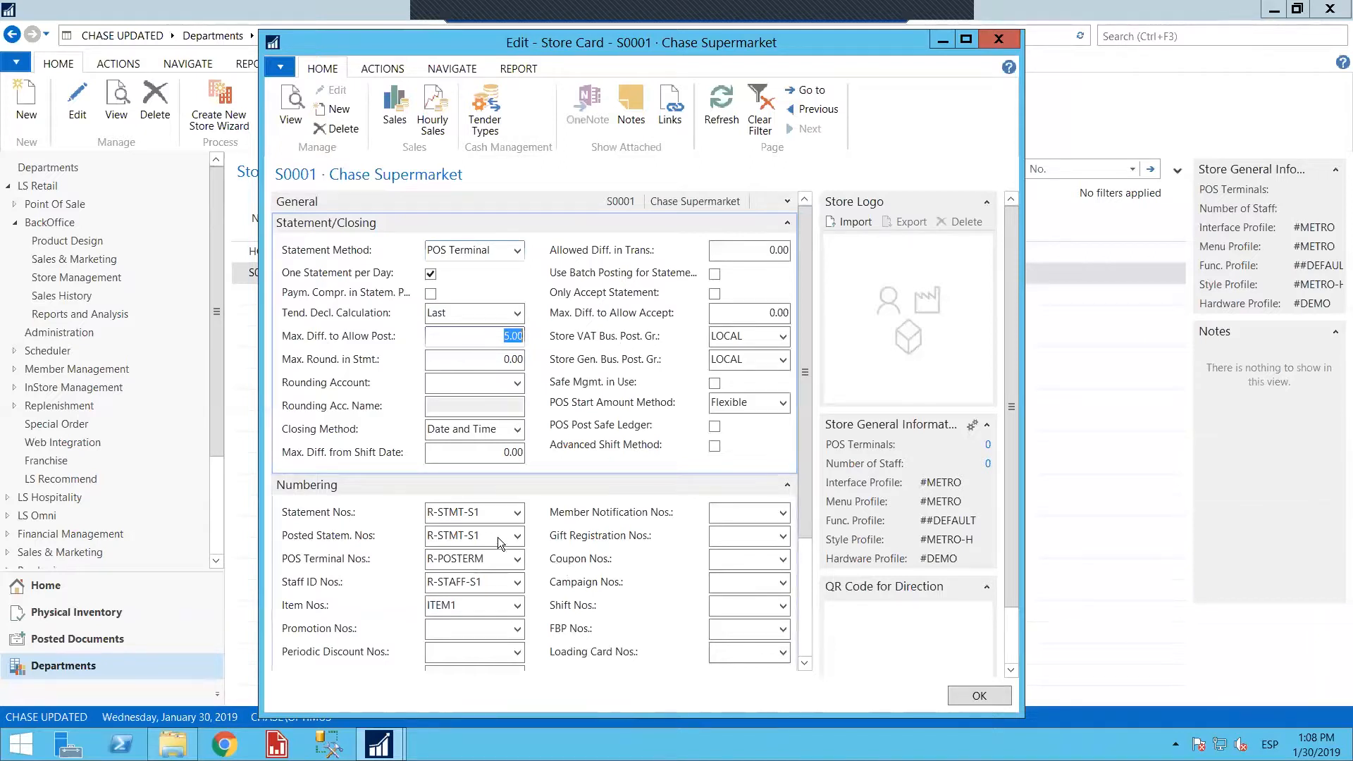
# Review the store's number series for statements, POS terminals, staff IDs and items under Numbering
pyautogui.click(444, 512)
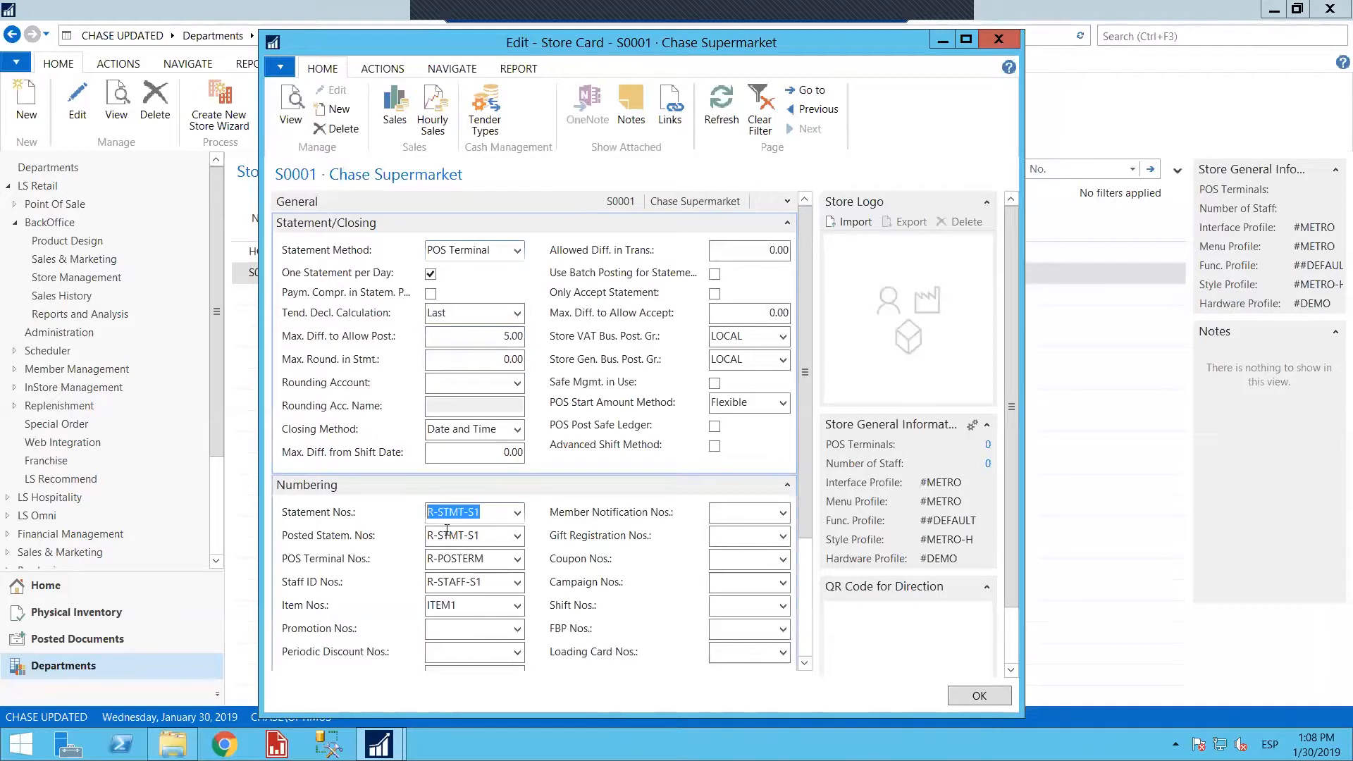
pyautogui.click(484, 558)
pyautogui.click(481, 581)
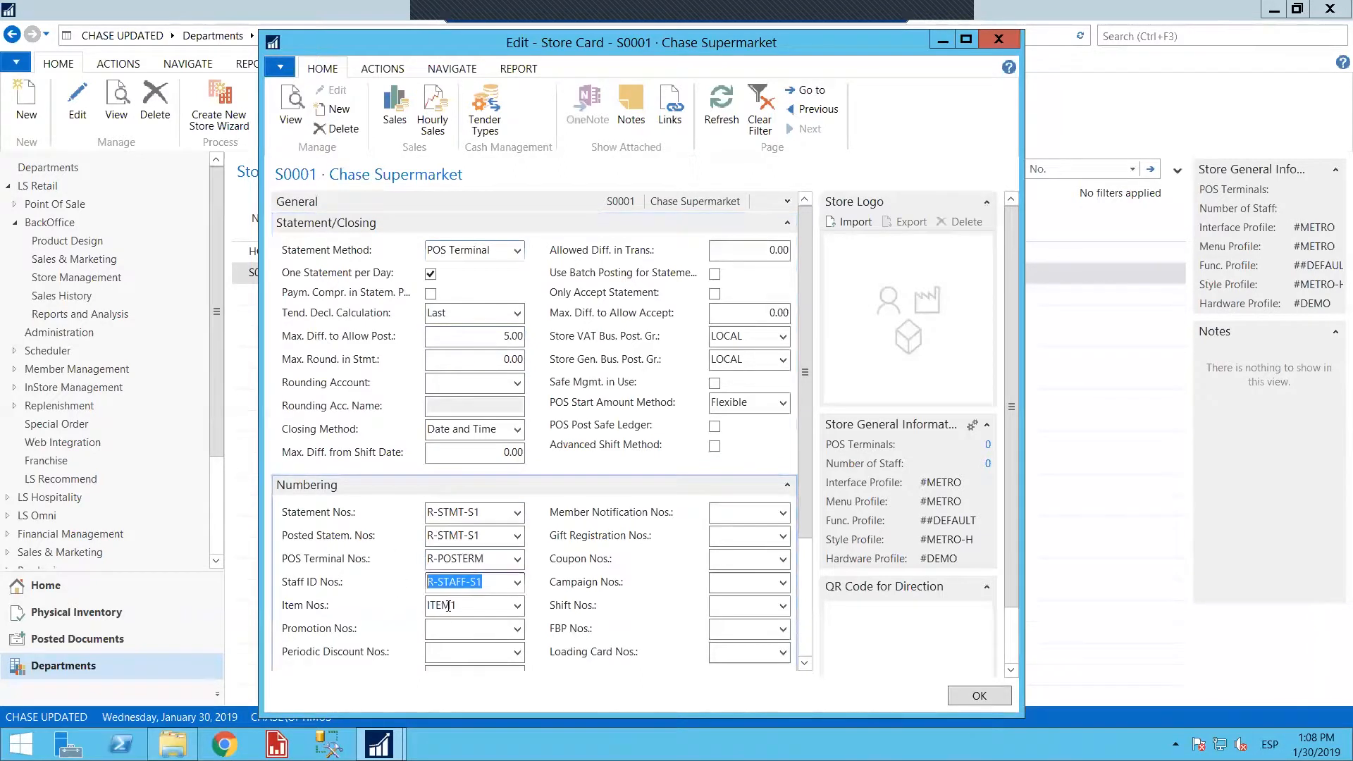
pyautogui.press('Tab')
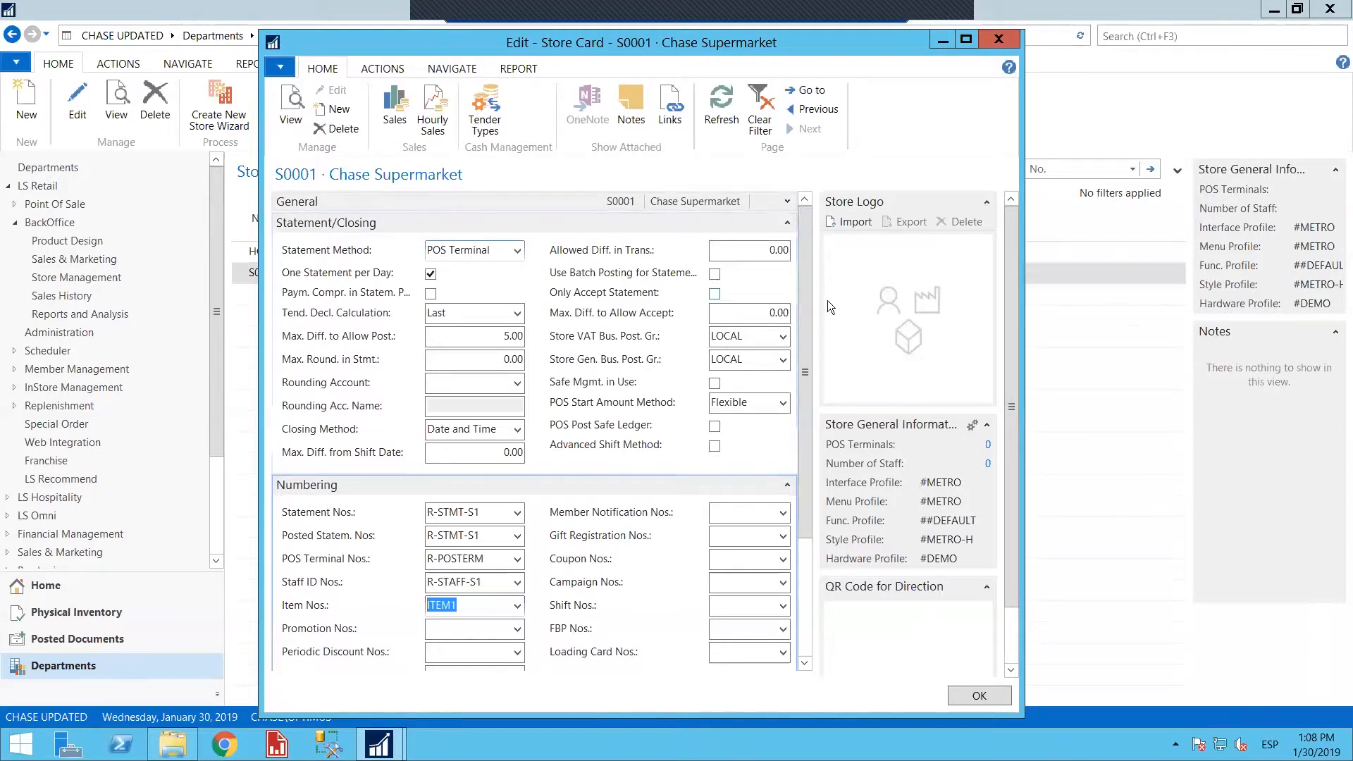
# Expand store S0001's General section and check which POS terminals are assigned to the store
pyautogui.click(786, 203)
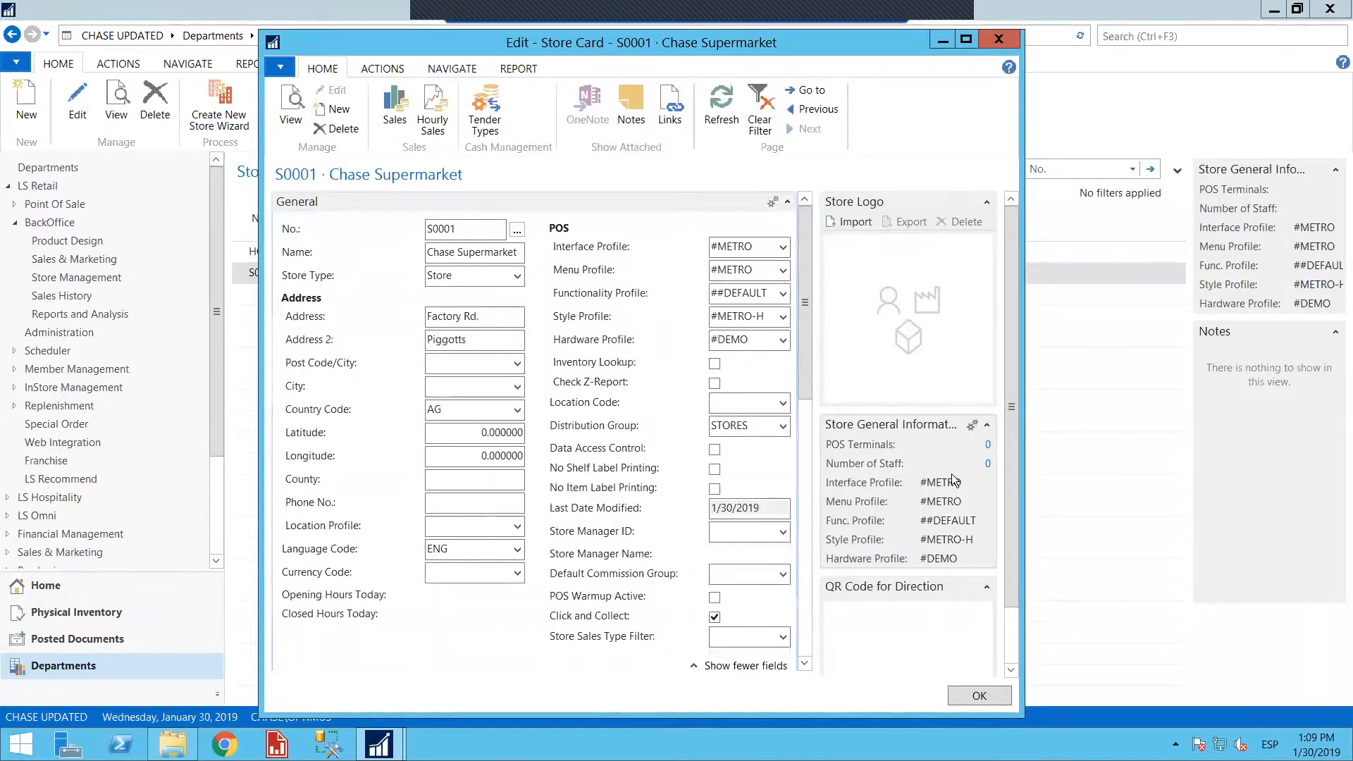
pyautogui.click(989, 451)
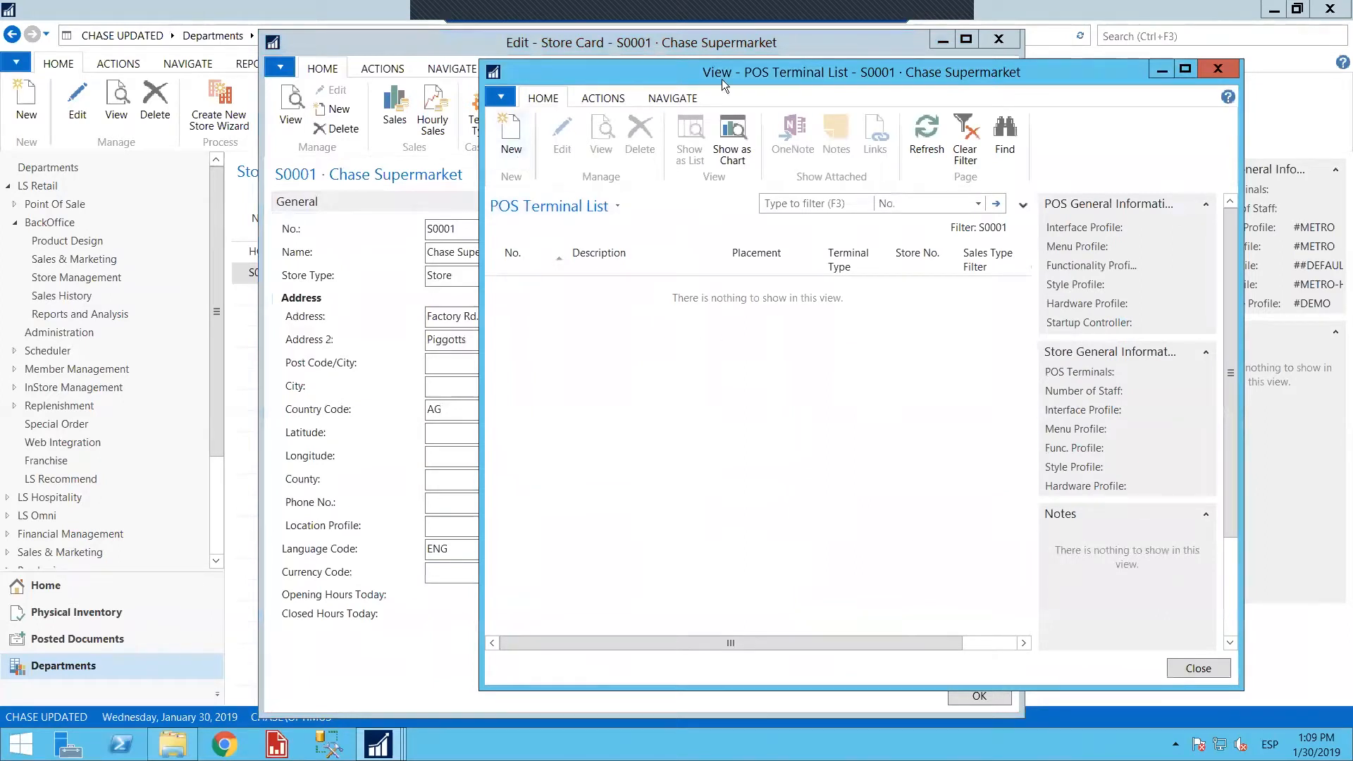
pyautogui.click(1210, 69)
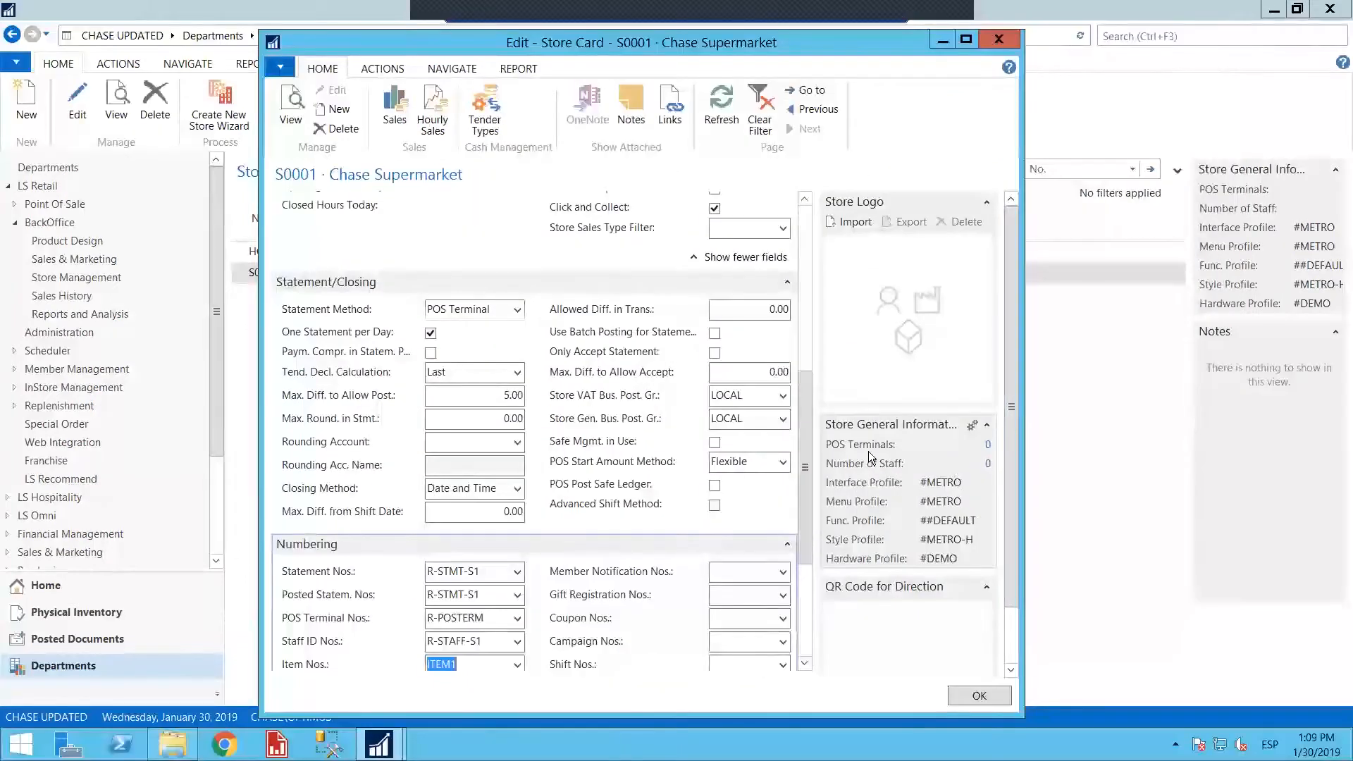
# Create a new blank POS terminal from store S0001's terminal list, then close the terminal list and store card
pyautogui.click(988, 450)
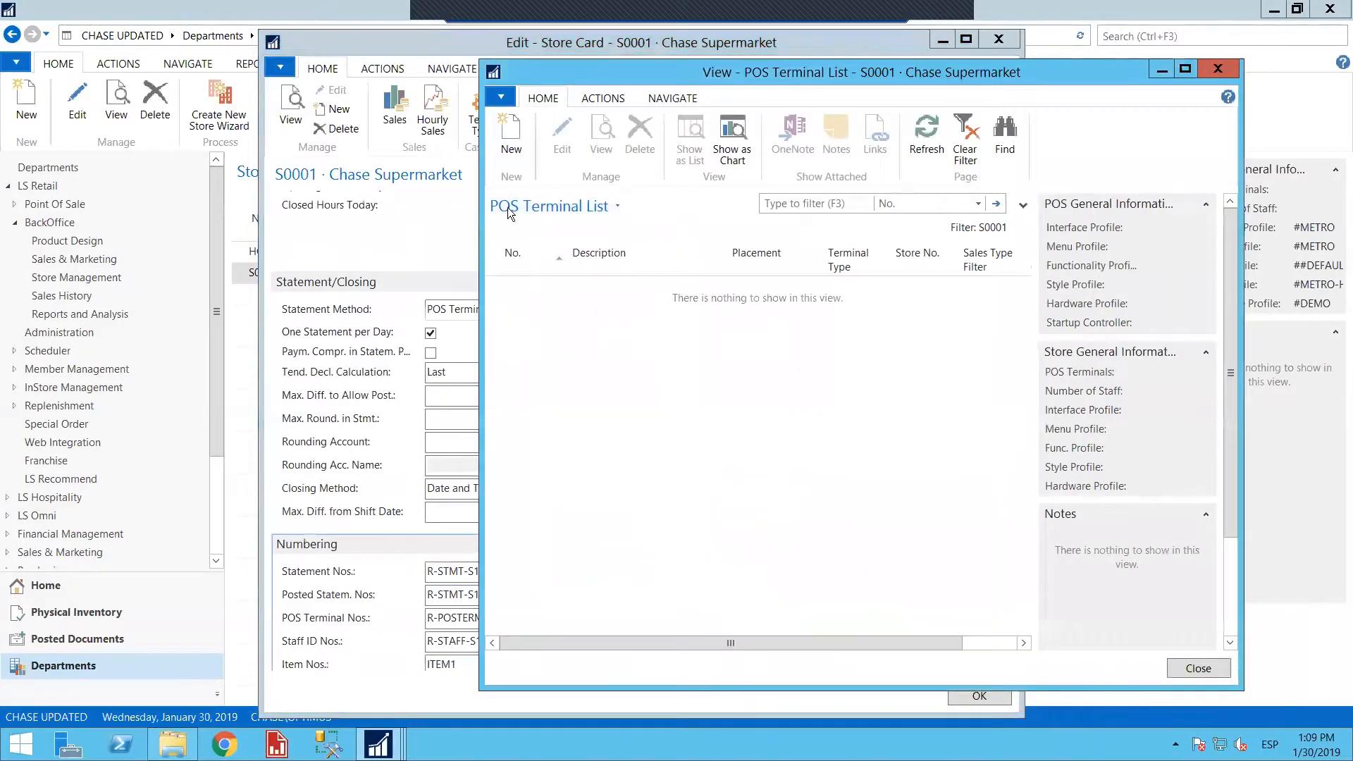
pyautogui.click(506, 138)
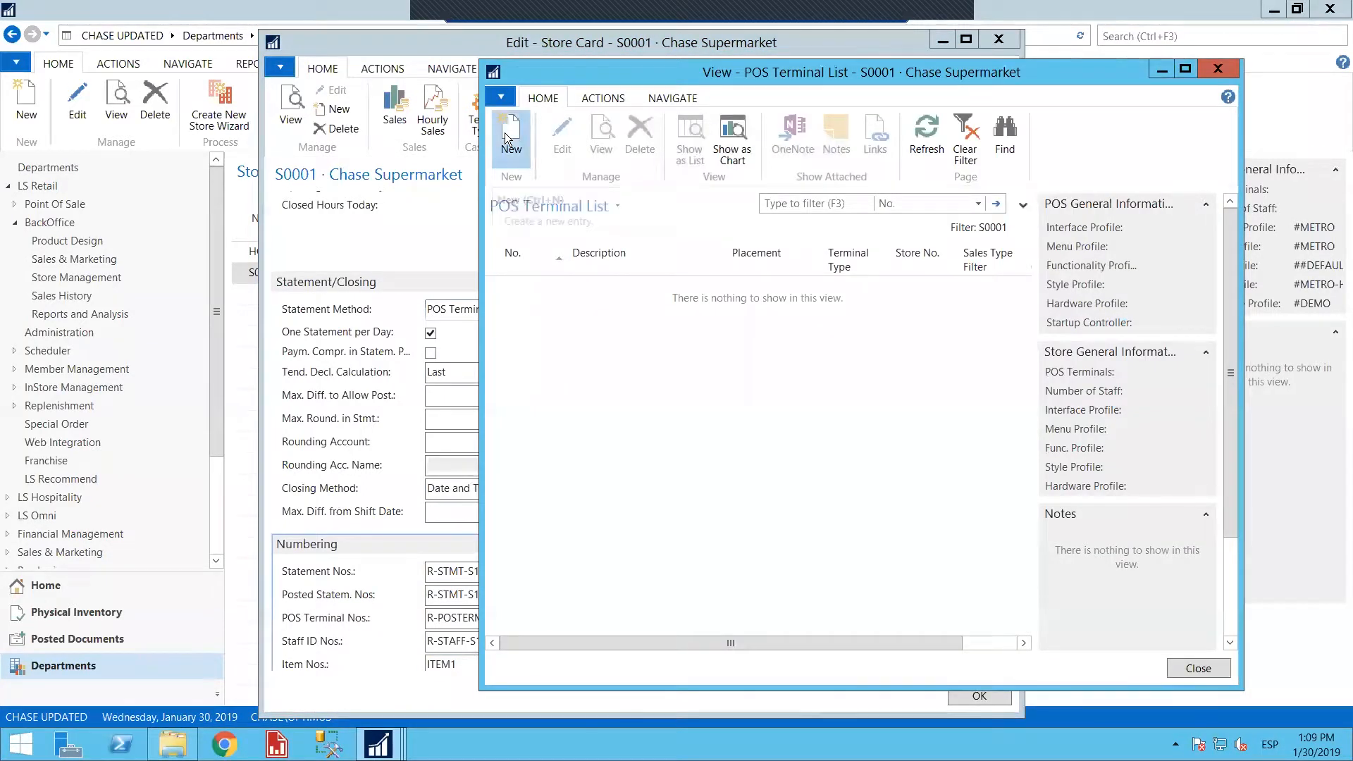
pyautogui.click(557, 224)
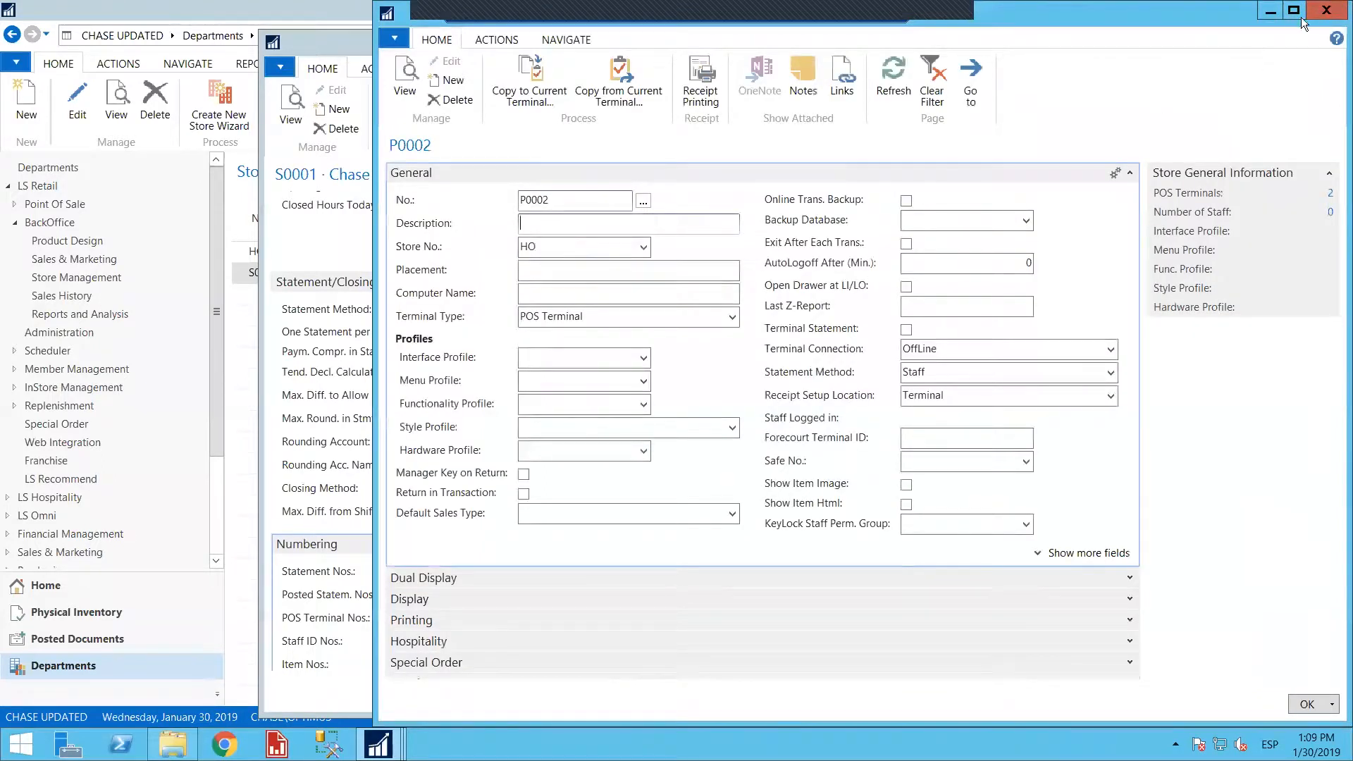
pyautogui.click(1326, 9)
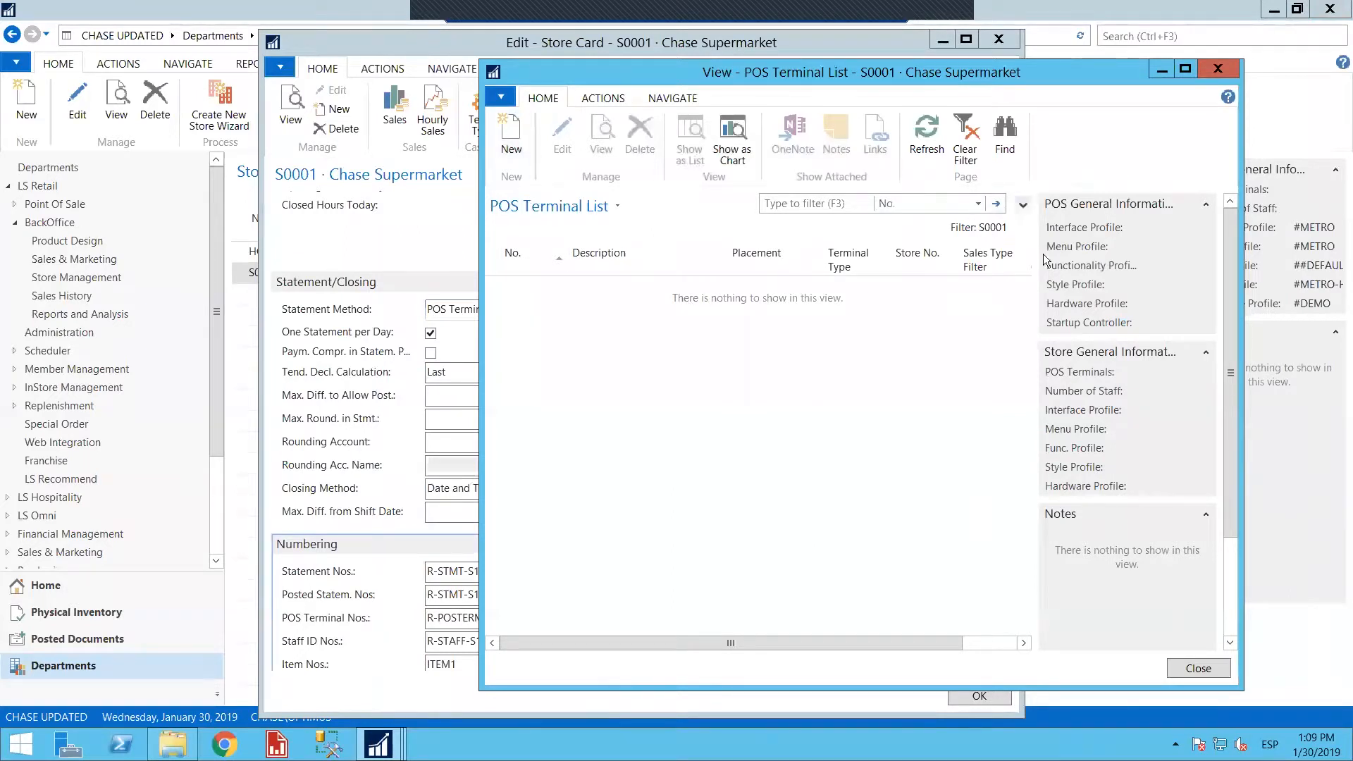
pyautogui.click(1216, 73)
pyautogui.click(995, 31)
pyautogui.click(1133, 38)
pyautogui.write('pos termi')
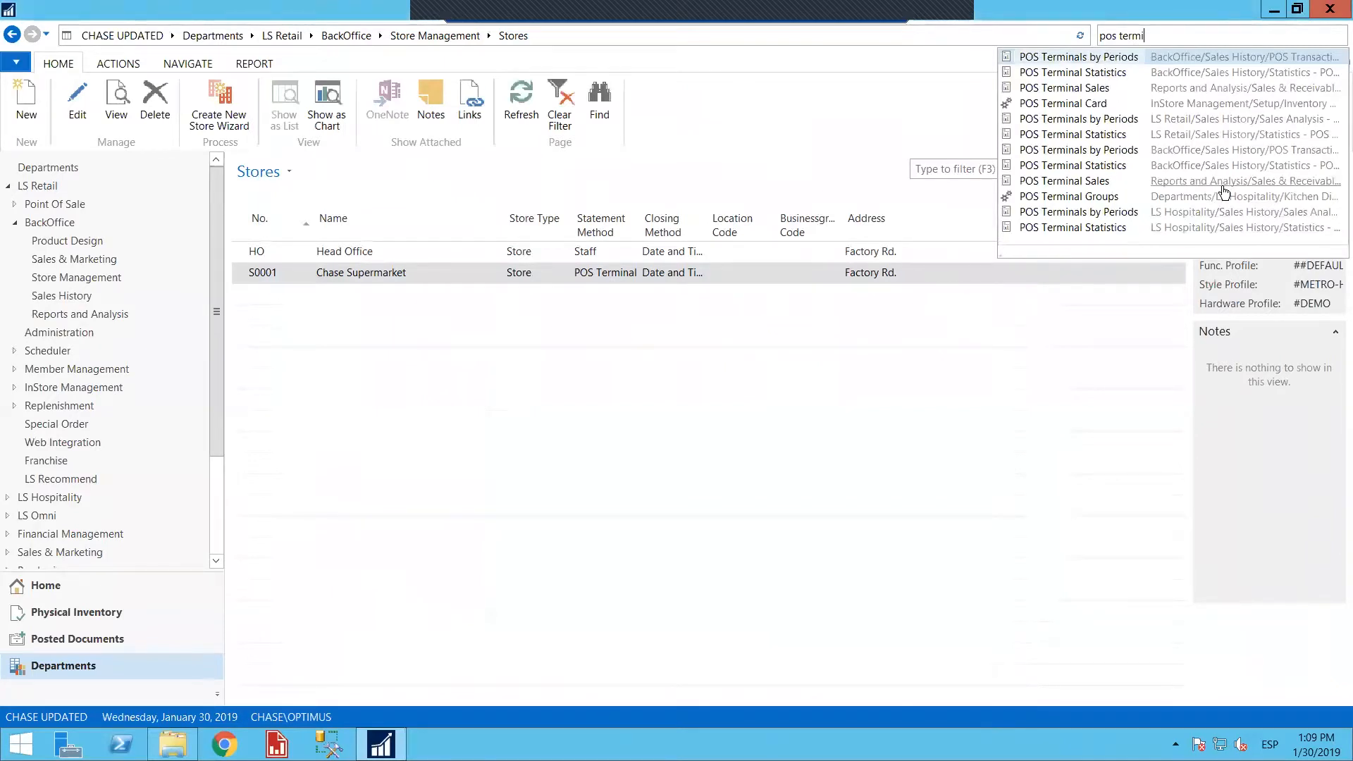
pyautogui.press('BackSpace')
pyautogui.press('BackSpace')
pyautogui.press('BackSpace')
pyautogui.press('BackSpace')
pyautogui.press('BackSpace')
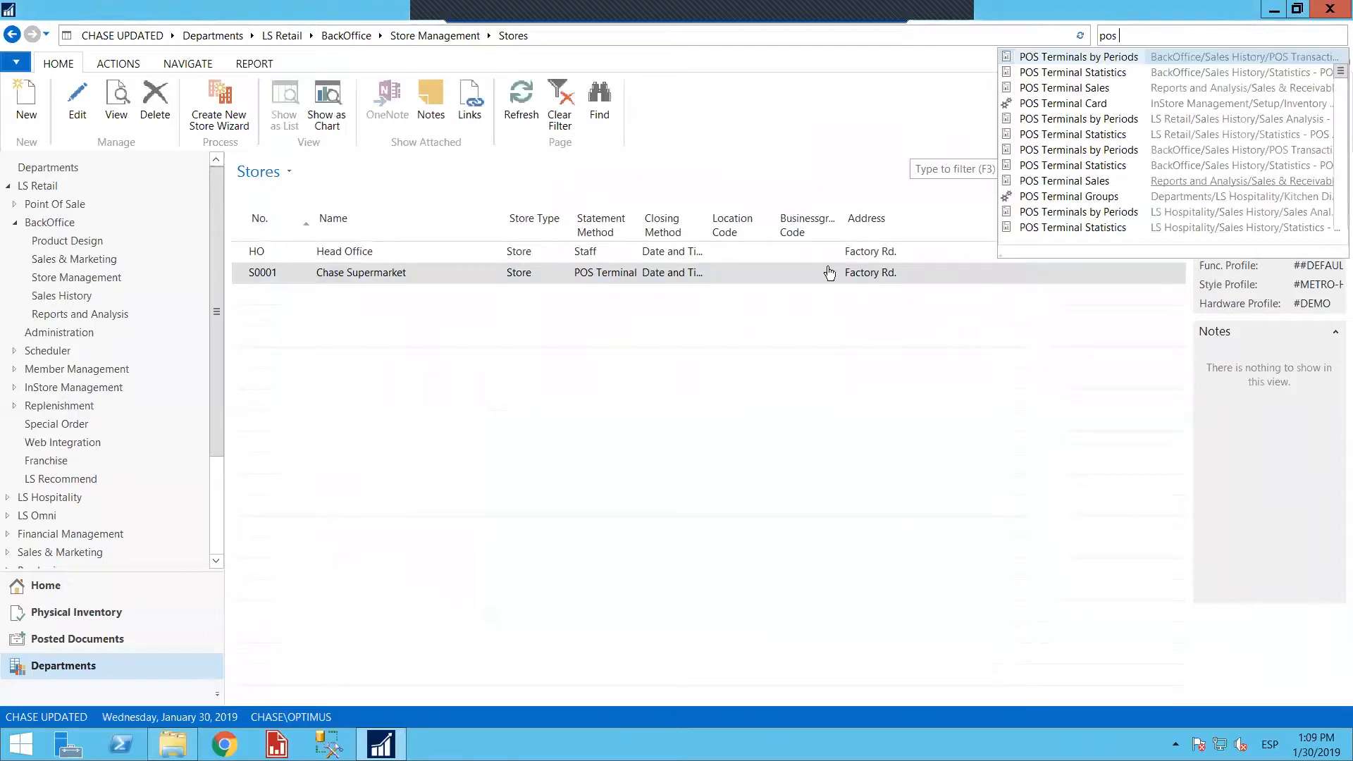
# Go to the Terminals list under Store Management and open terminal P0001 for editing
pyautogui.click(427, 36)
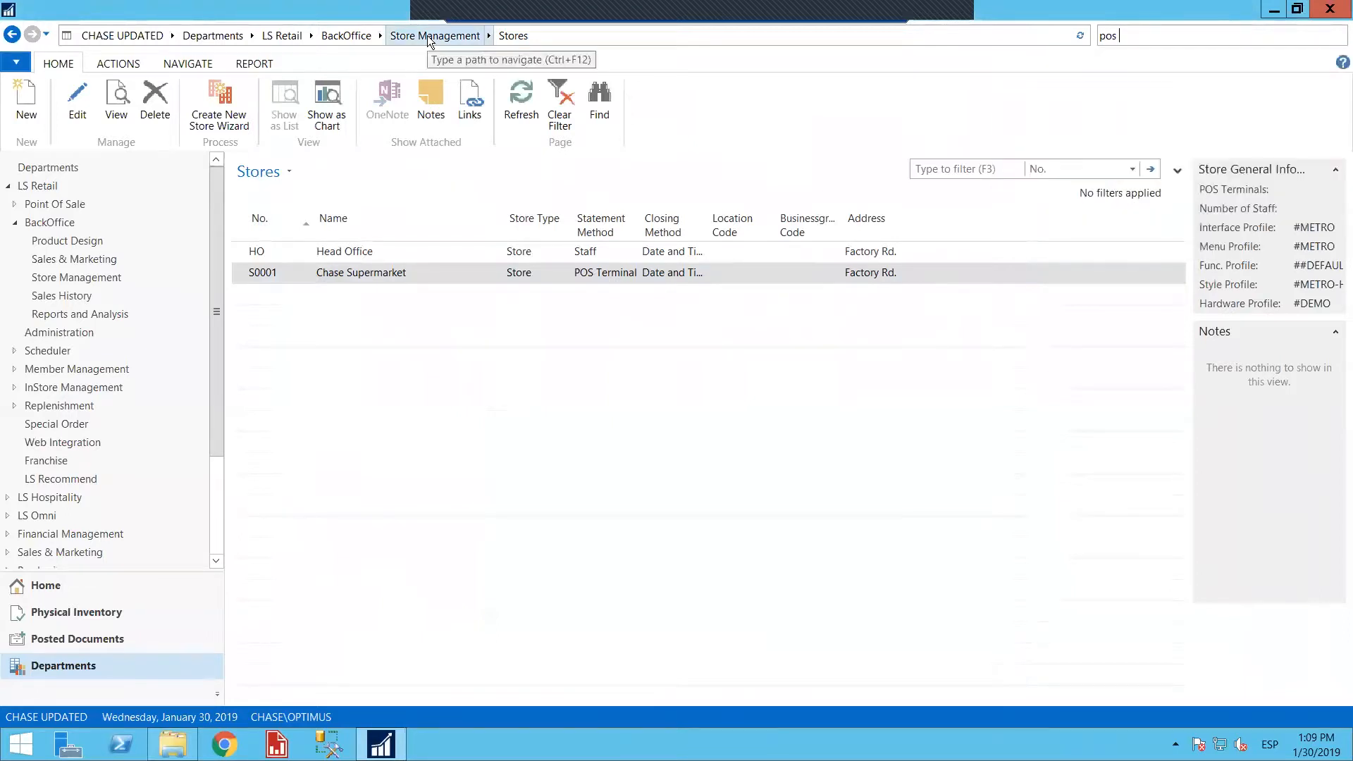
pyautogui.click(427, 35)
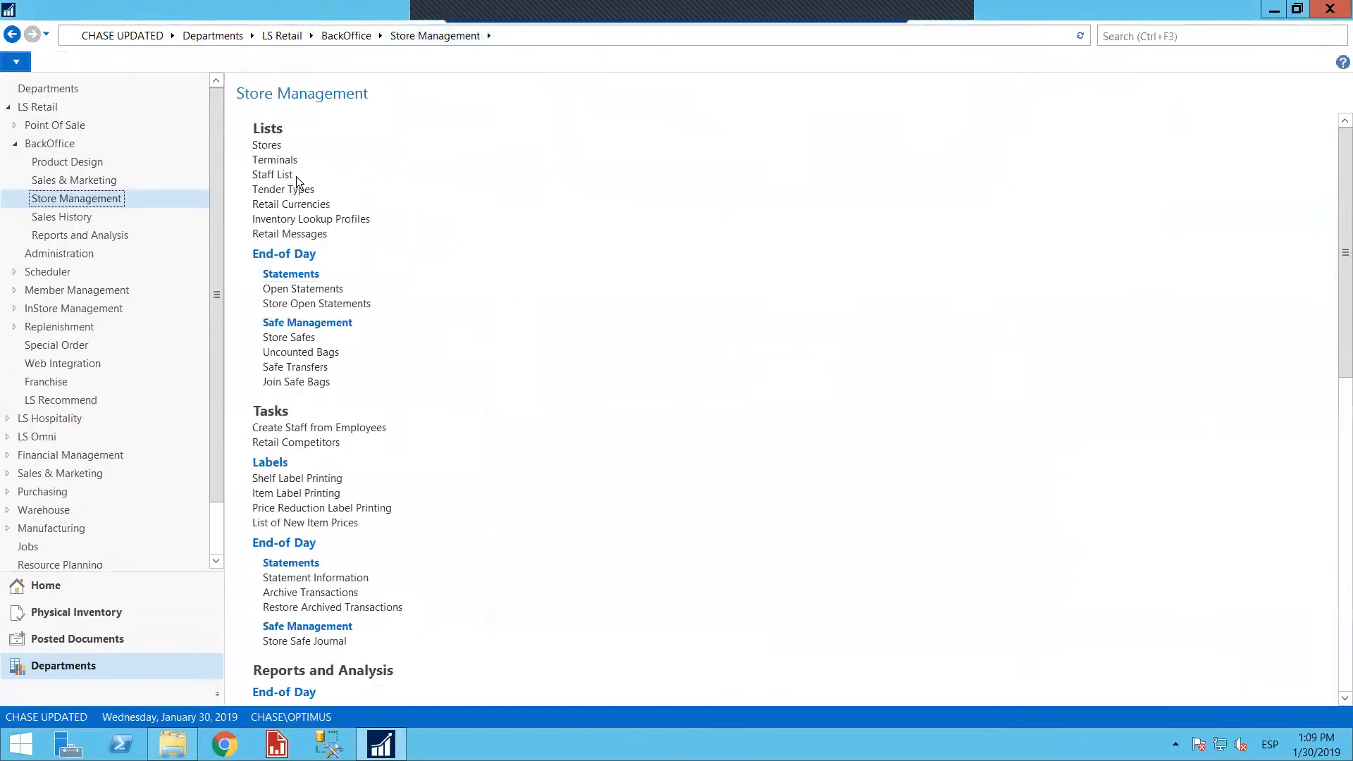
pyautogui.click(291, 159)
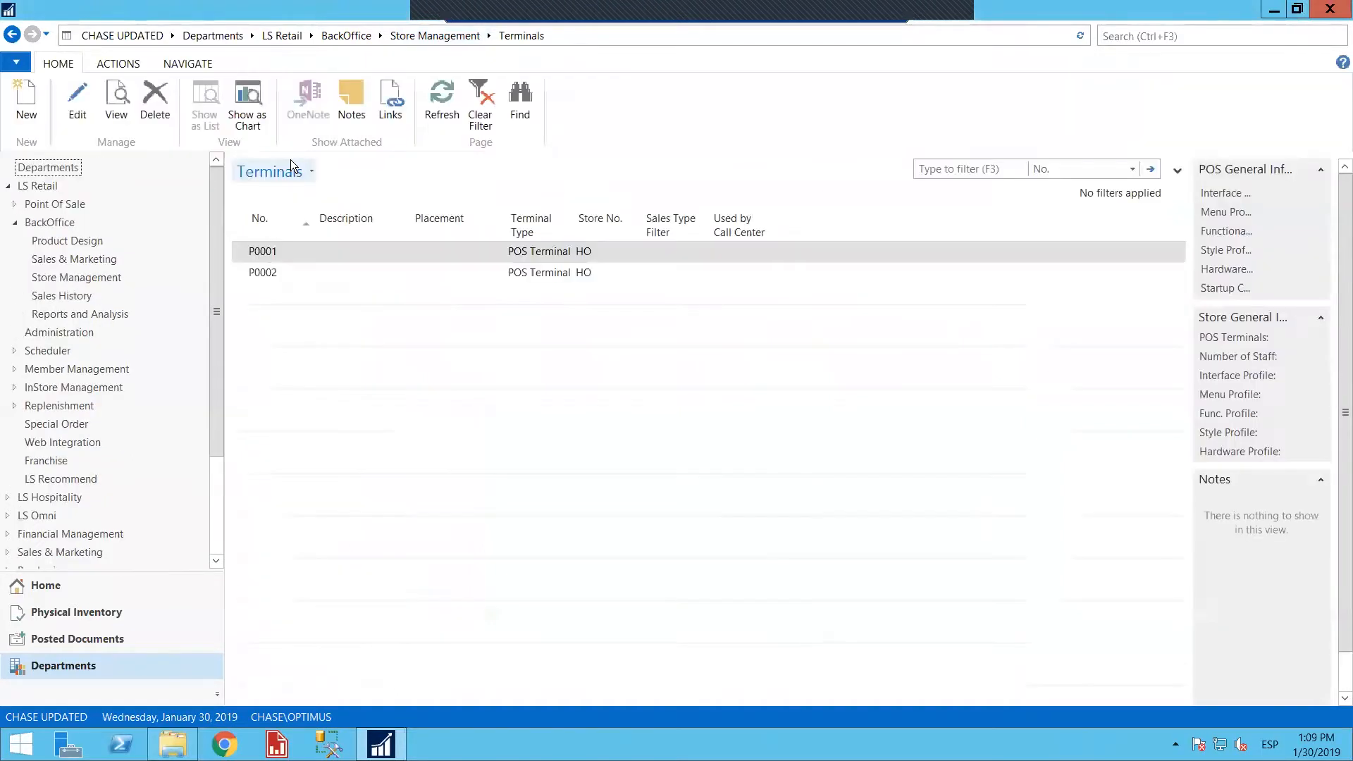
pyautogui.click(285, 257)
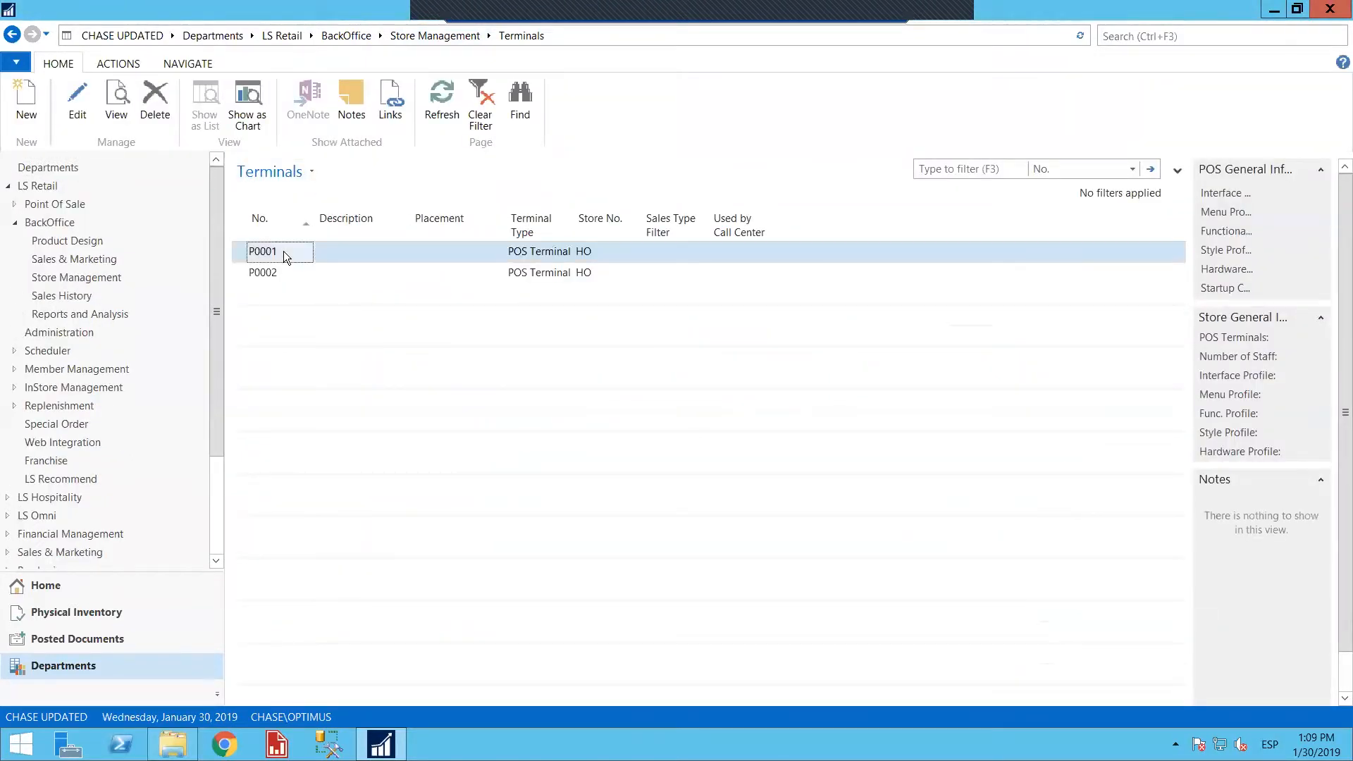
pyautogui.click(70, 113)
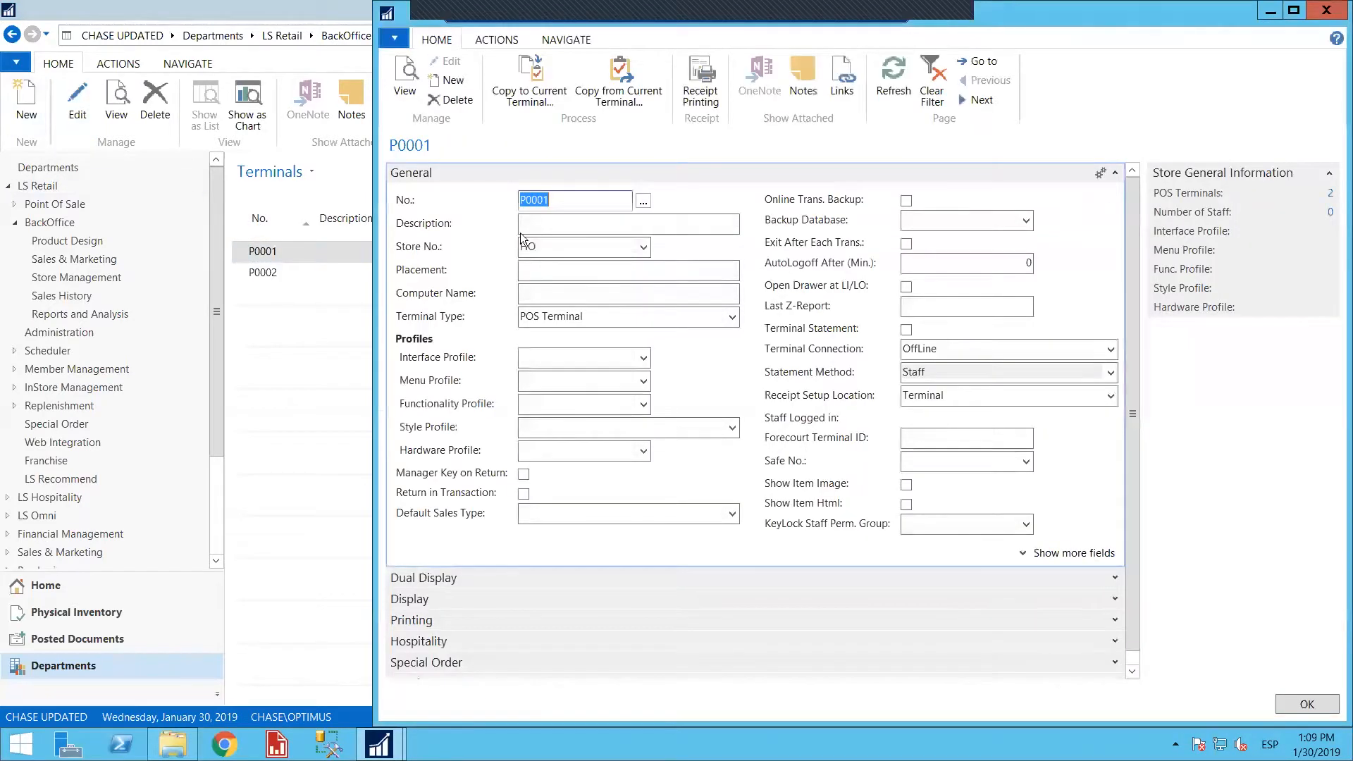
# Assign terminal P0001 to store S0001 and enter "POS 1 AT ENTRACE" as its description
pyautogui.click(646, 246)
pyautogui.click(581, 324)
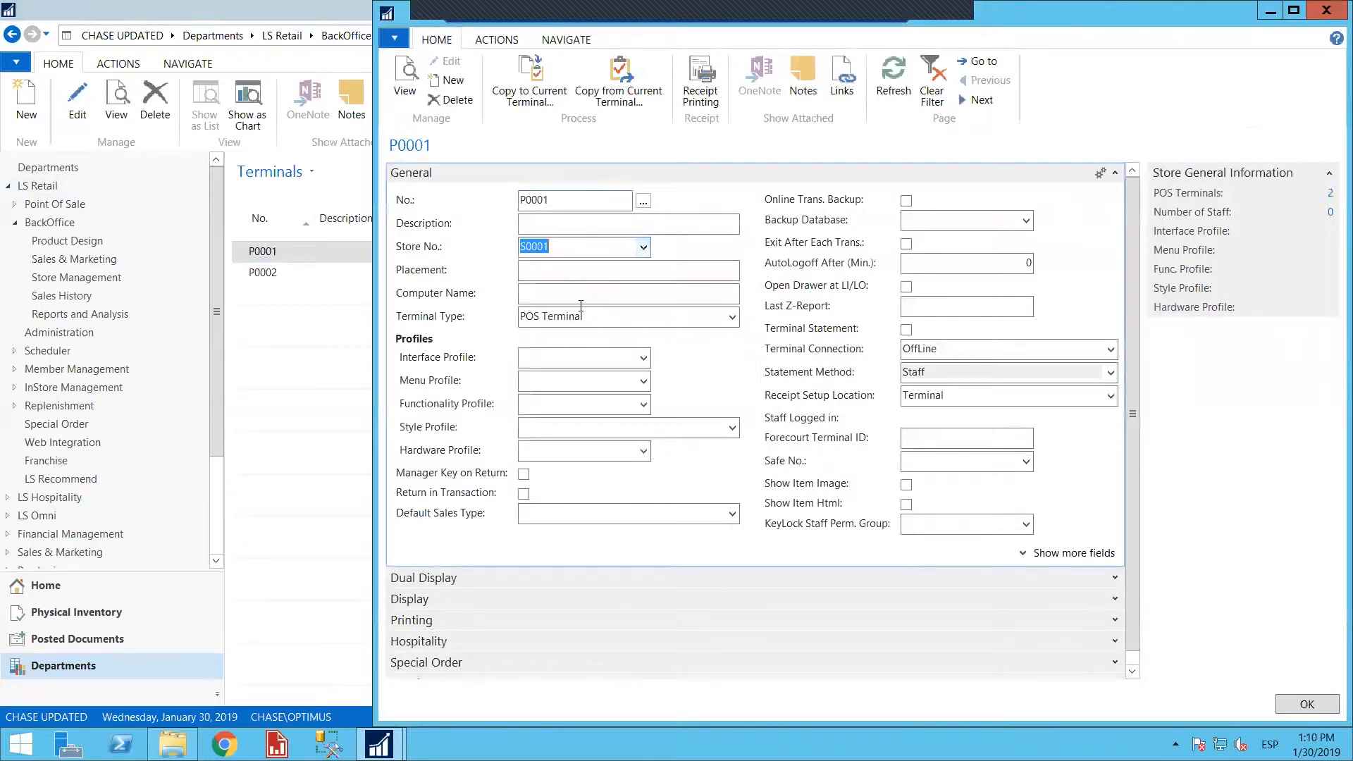
pyautogui.click(552, 200)
pyautogui.click(554, 228)
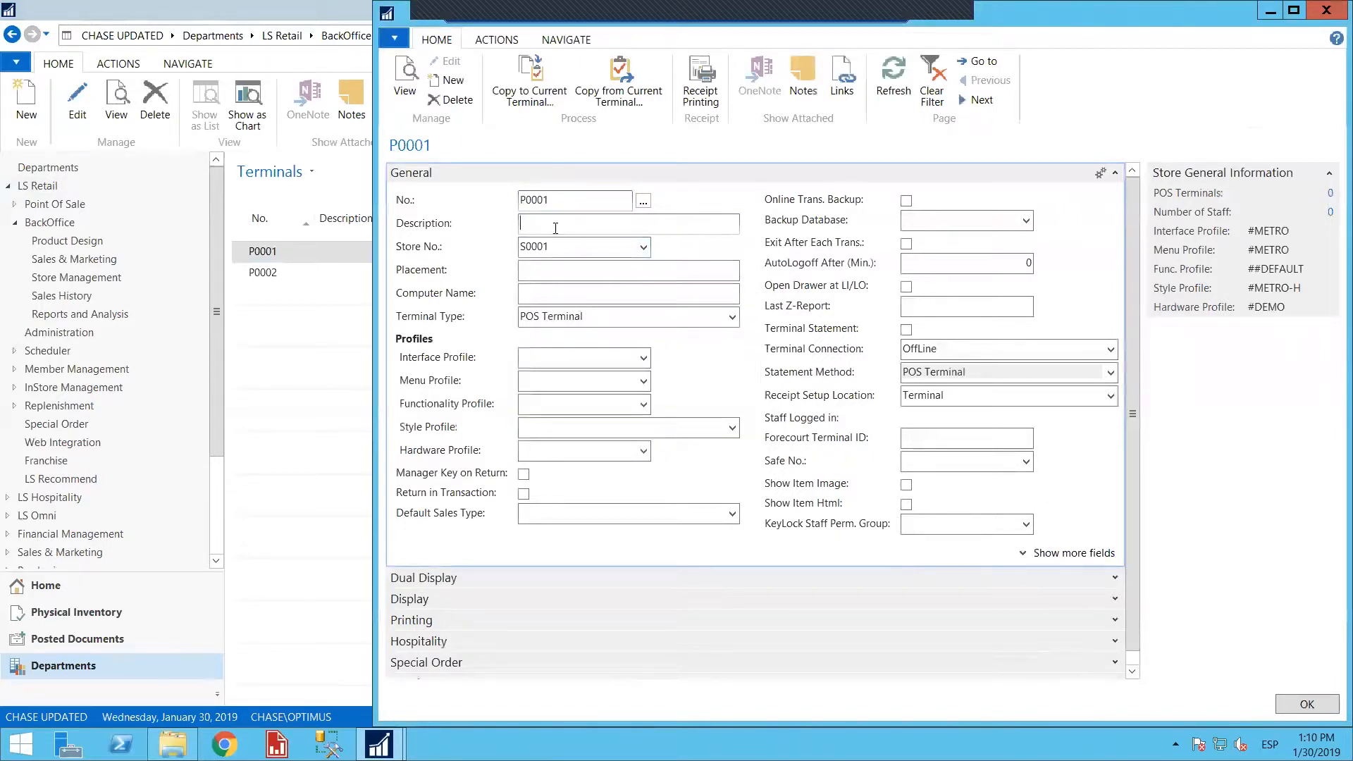
pyautogui.write('POS 1 AT ENTRACE')
pyautogui.press('Tab')
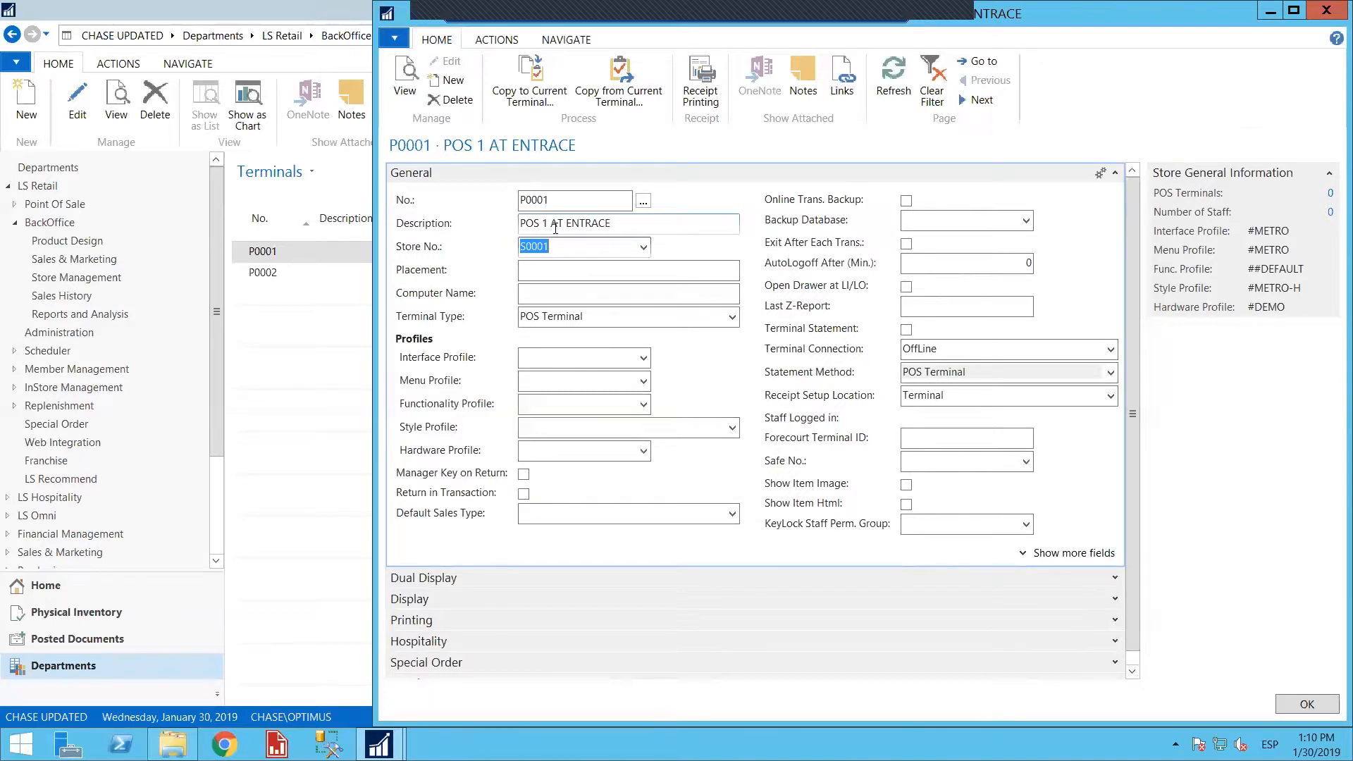
# Set the terminal's placement to "AT ENTRANCE" and its computer name to "POS 1 ENTRANCE"
pyautogui.click(571, 270)
pyautogui.write('AT ENTRANCE')
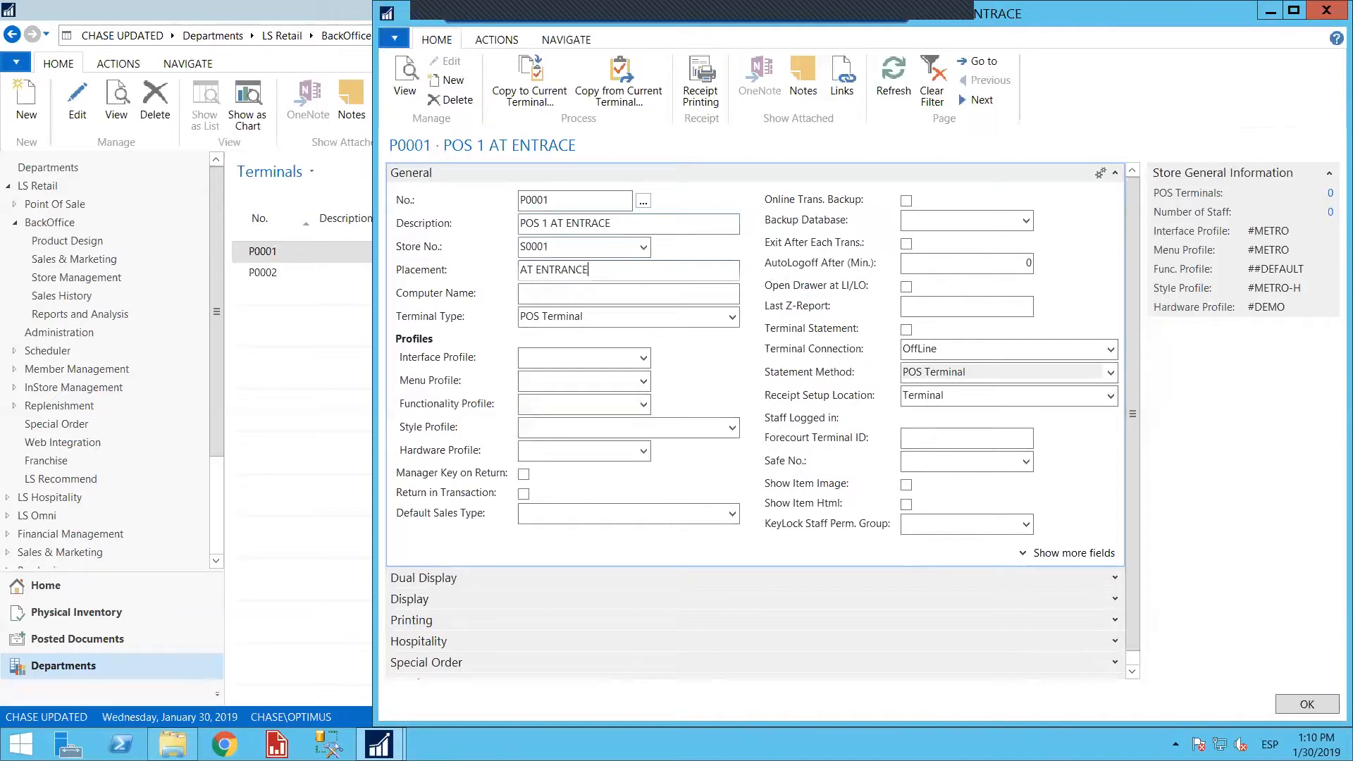
pyautogui.press('Tab')
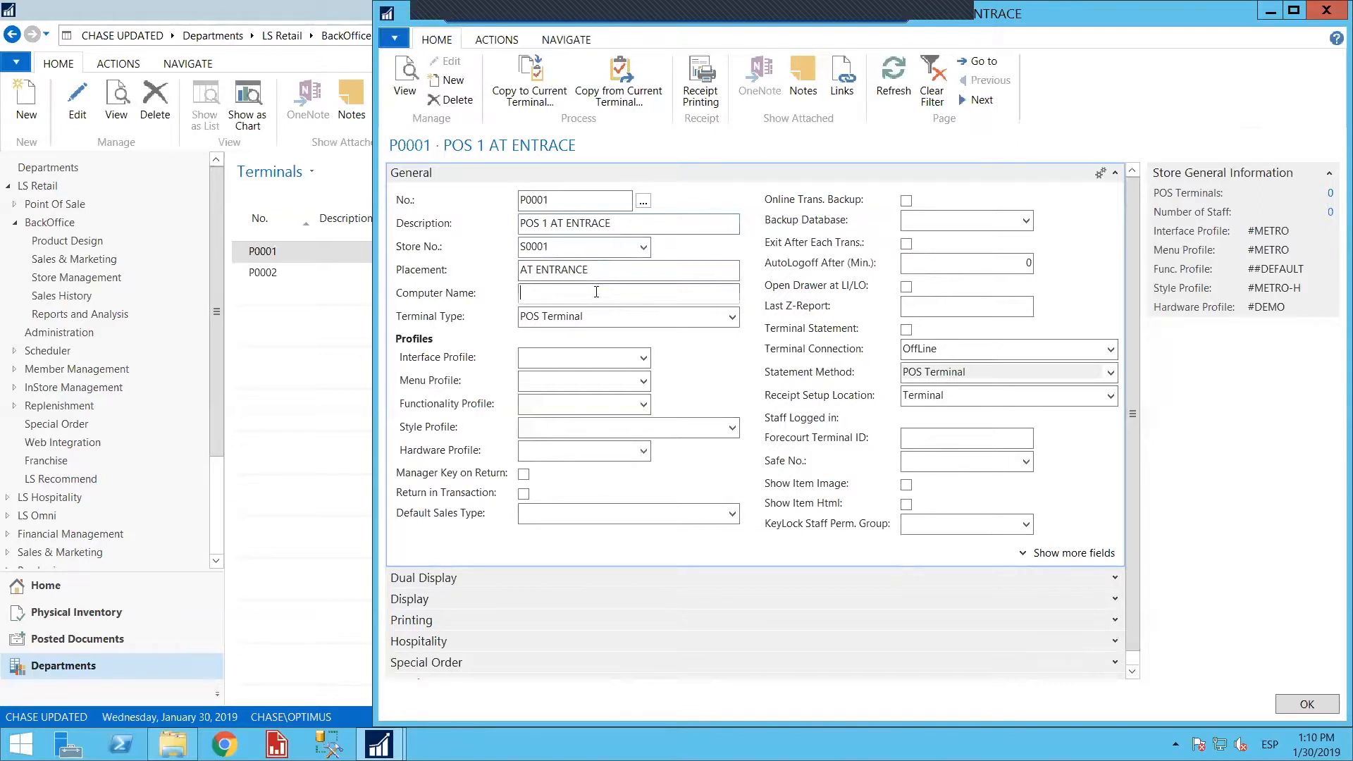
pyautogui.write('POS 1 ENTRANCE')
# Look through the available terminal types and keep POS Terminal
pyautogui.click(733, 317)
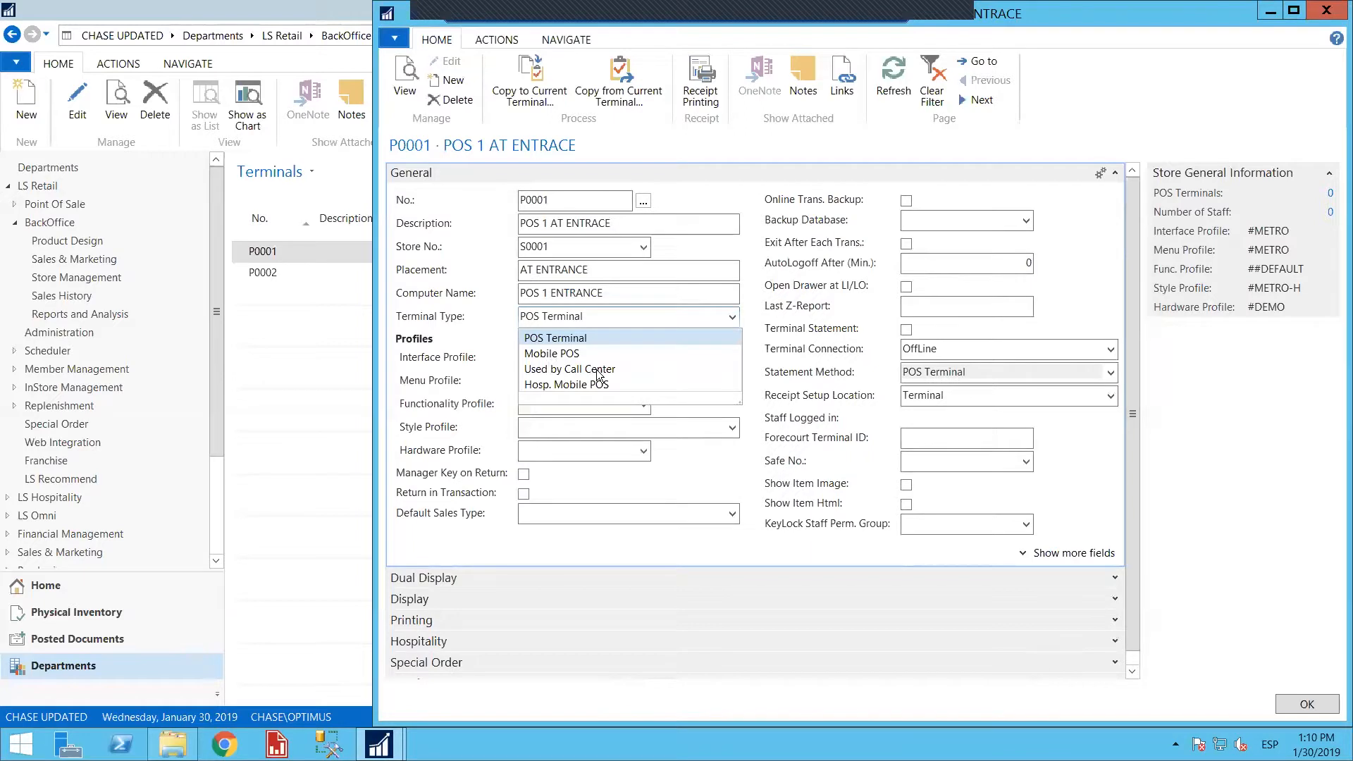
pyautogui.click(664, 310)
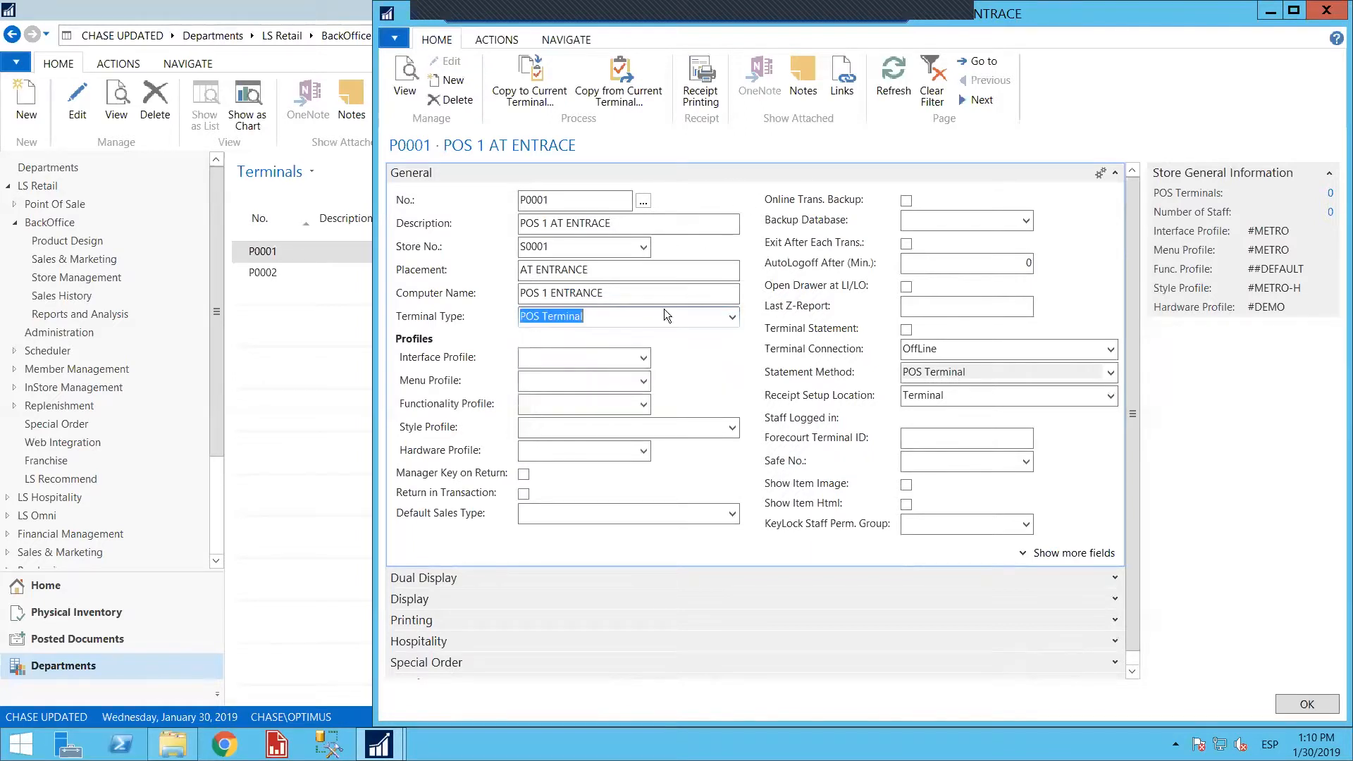
pyautogui.press('Tab')
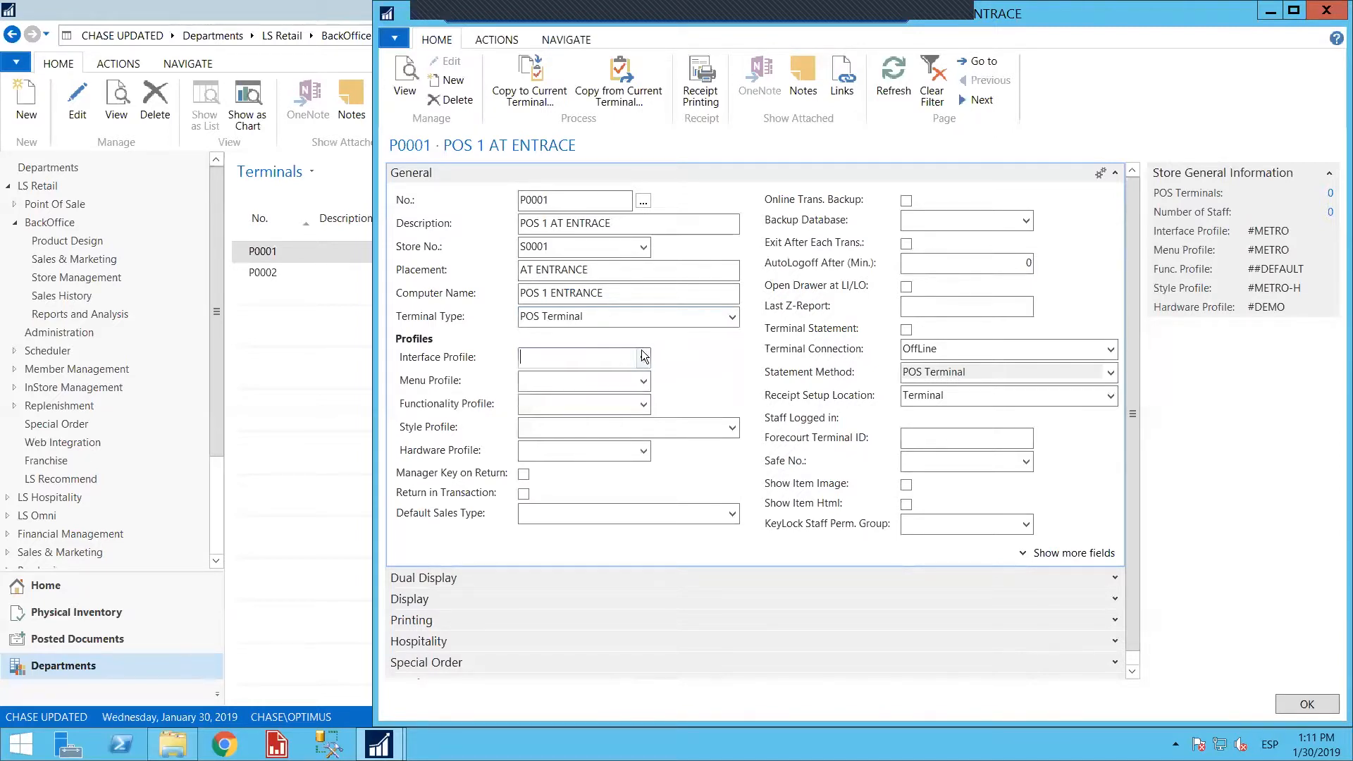
# Set the terminal's interface profile to ##HYPER and its menu profile to #METRO
pyautogui.click(643, 354)
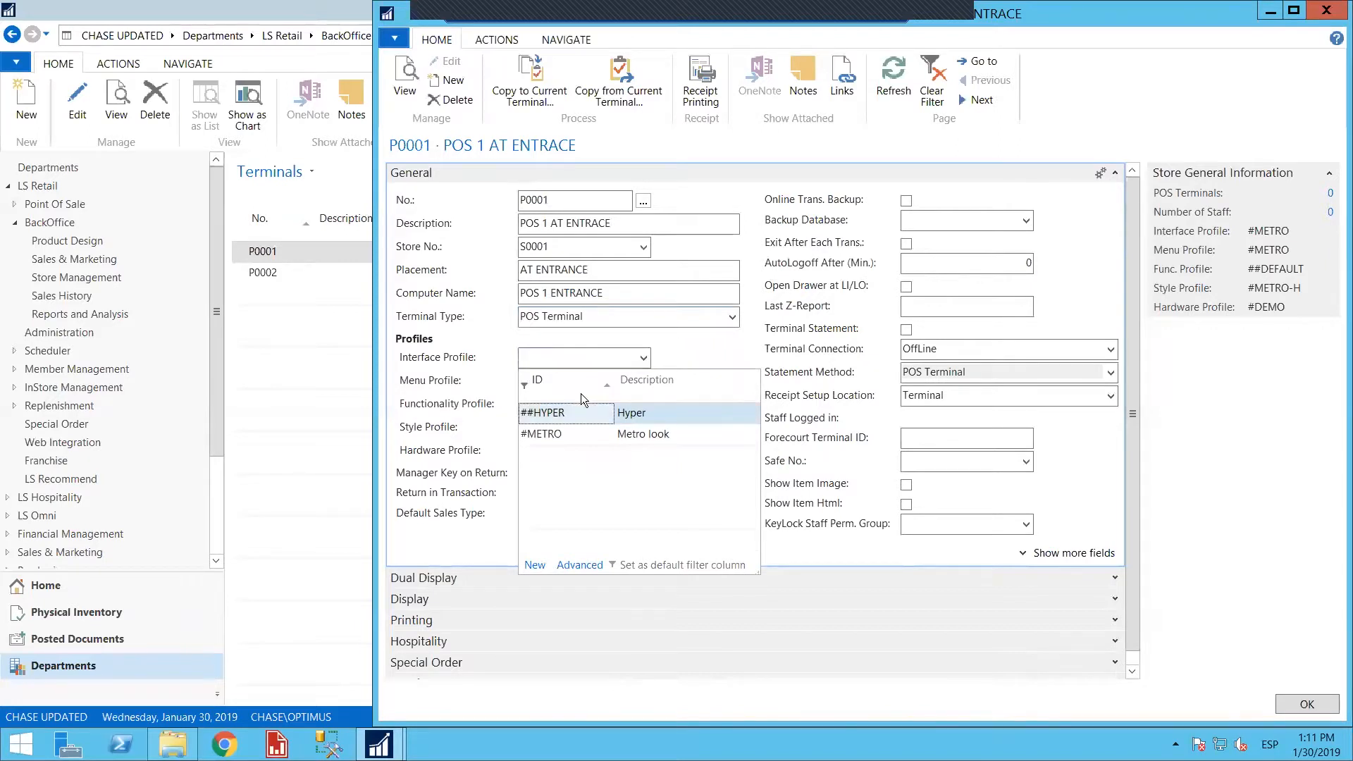
pyautogui.click(578, 411)
pyautogui.click(621, 380)
pyautogui.click(643, 382)
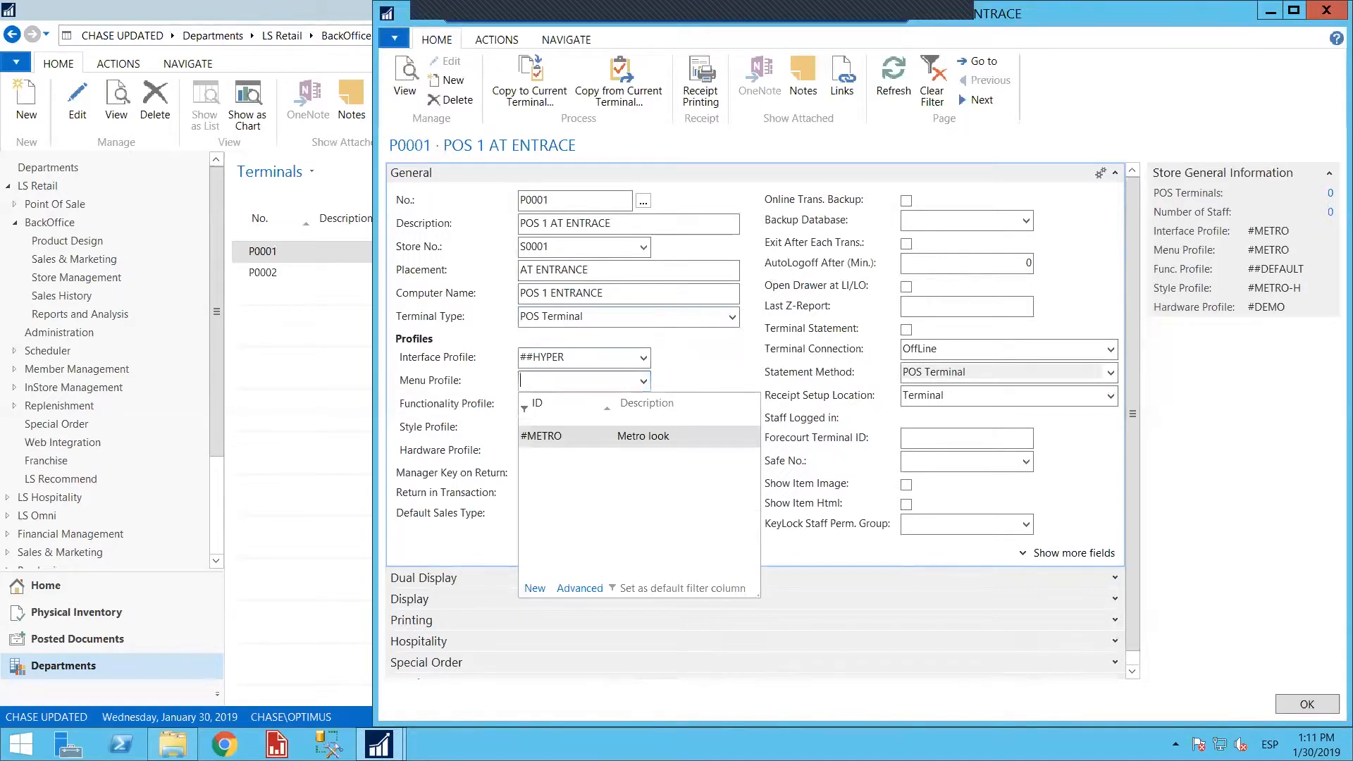
pyautogui.click(550, 436)
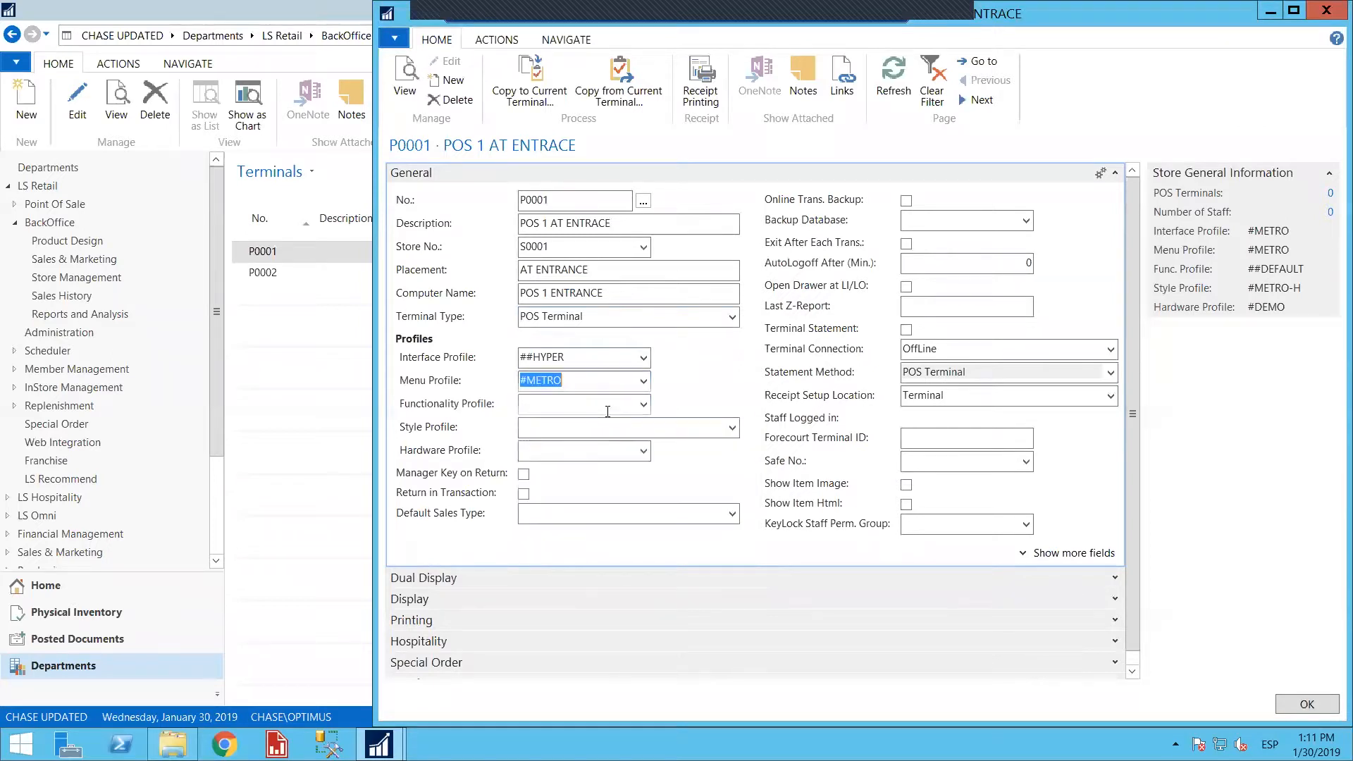
# Set the terminal's functionality profile to ##DEFAULT, style profile to #METRO-H and hardware profile to #DEMO
pyautogui.click(642, 404)
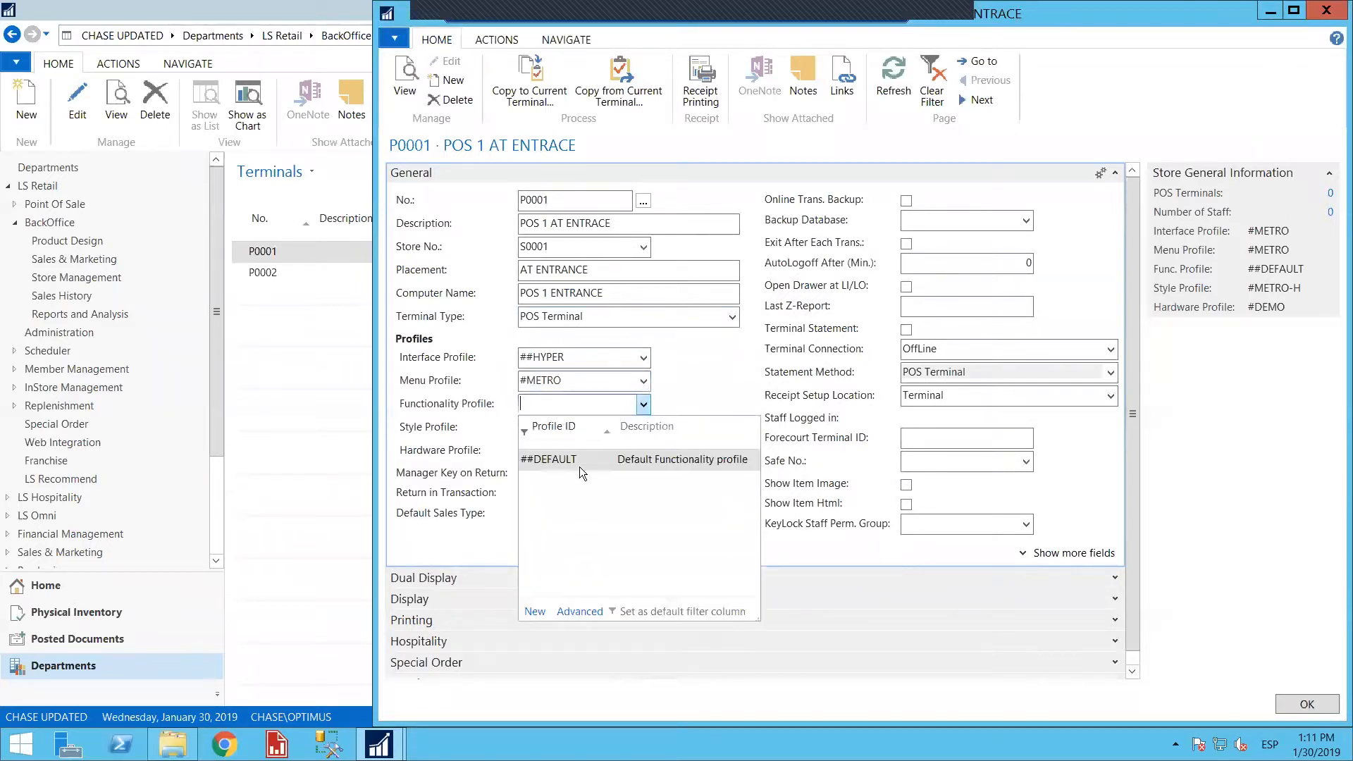
pyautogui.click(572, 464)
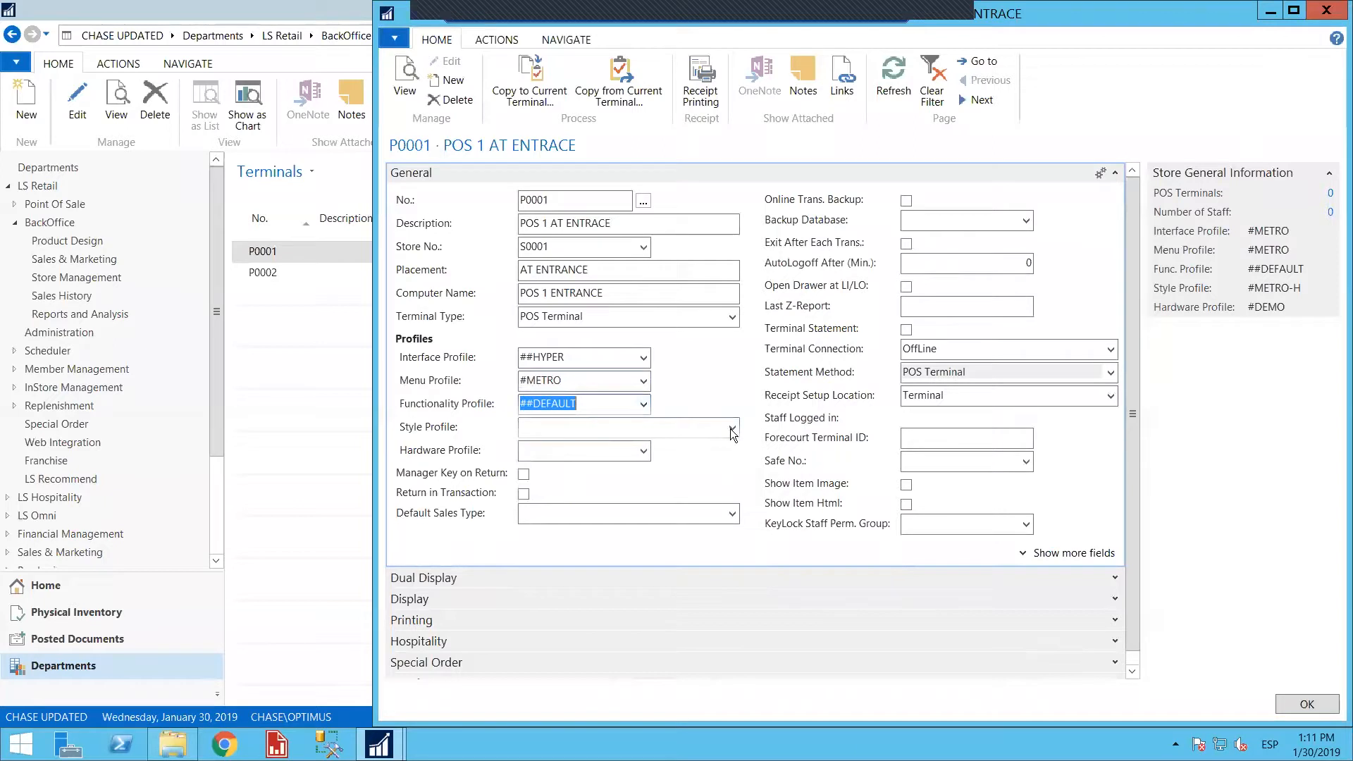
pyautogui.click(731, 428)
pyautogui.click(589, 485)
pyautogui.click(600, 451)
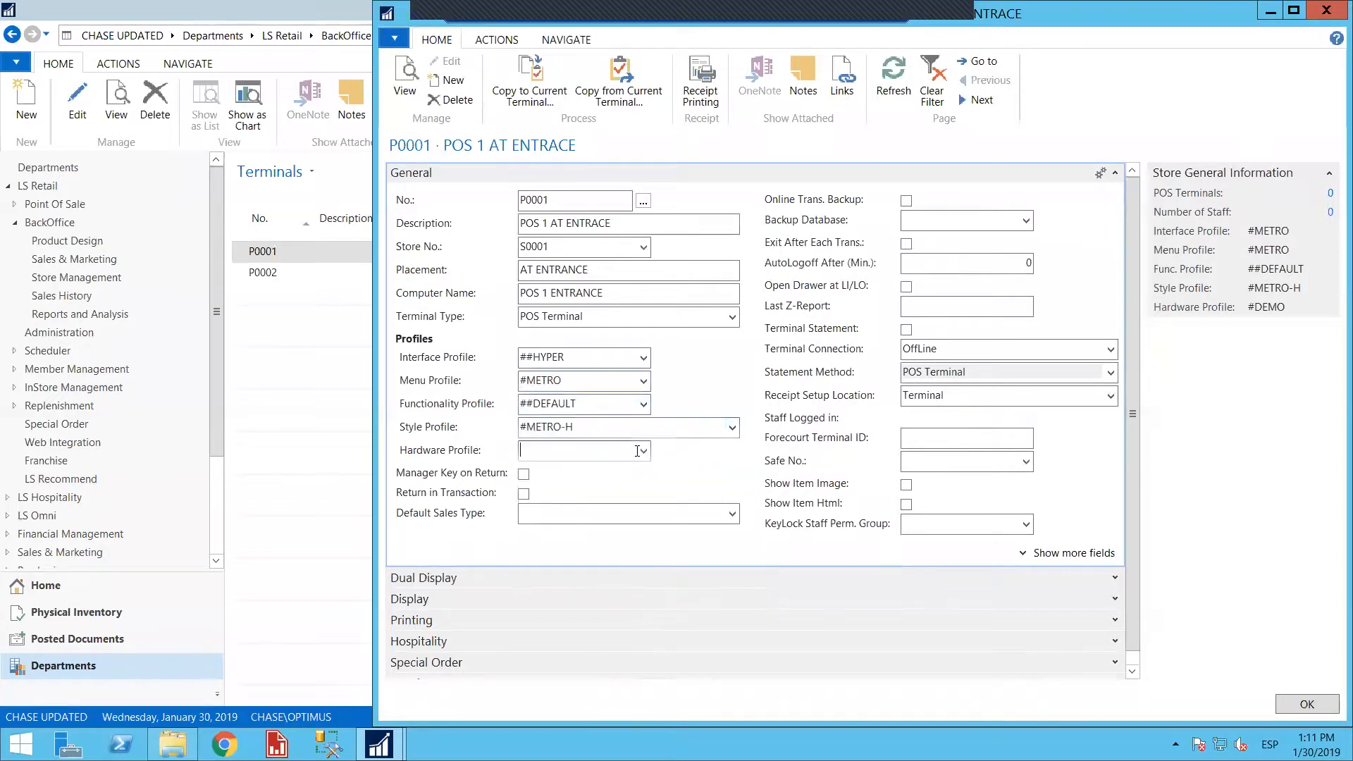
pyautogui.click(644, 451)
pyautogui.click(569, 507)
# Examine the terminal's additional General fields and its Dual Display, Display and Printing settings
pyautogui.scroll(-1, 839, 328)
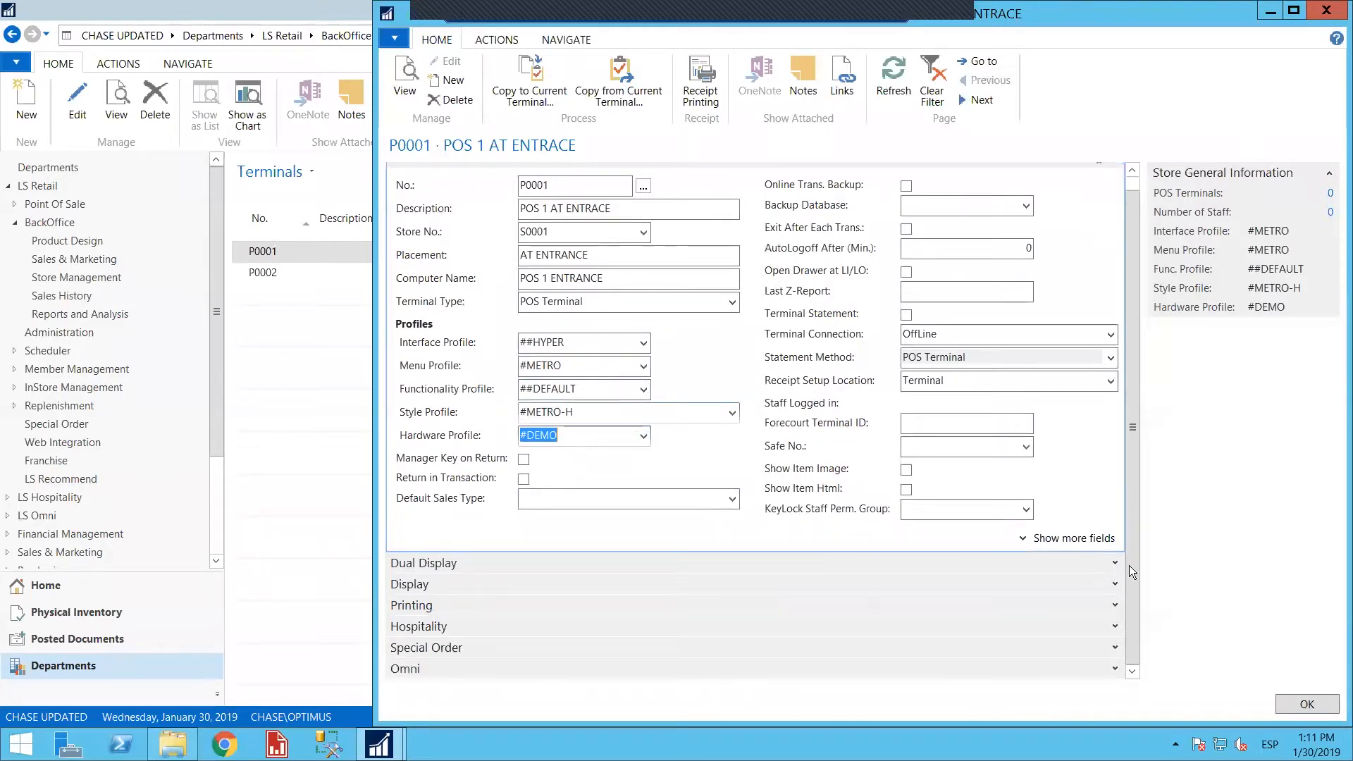
pyautogui.click(768, 563)
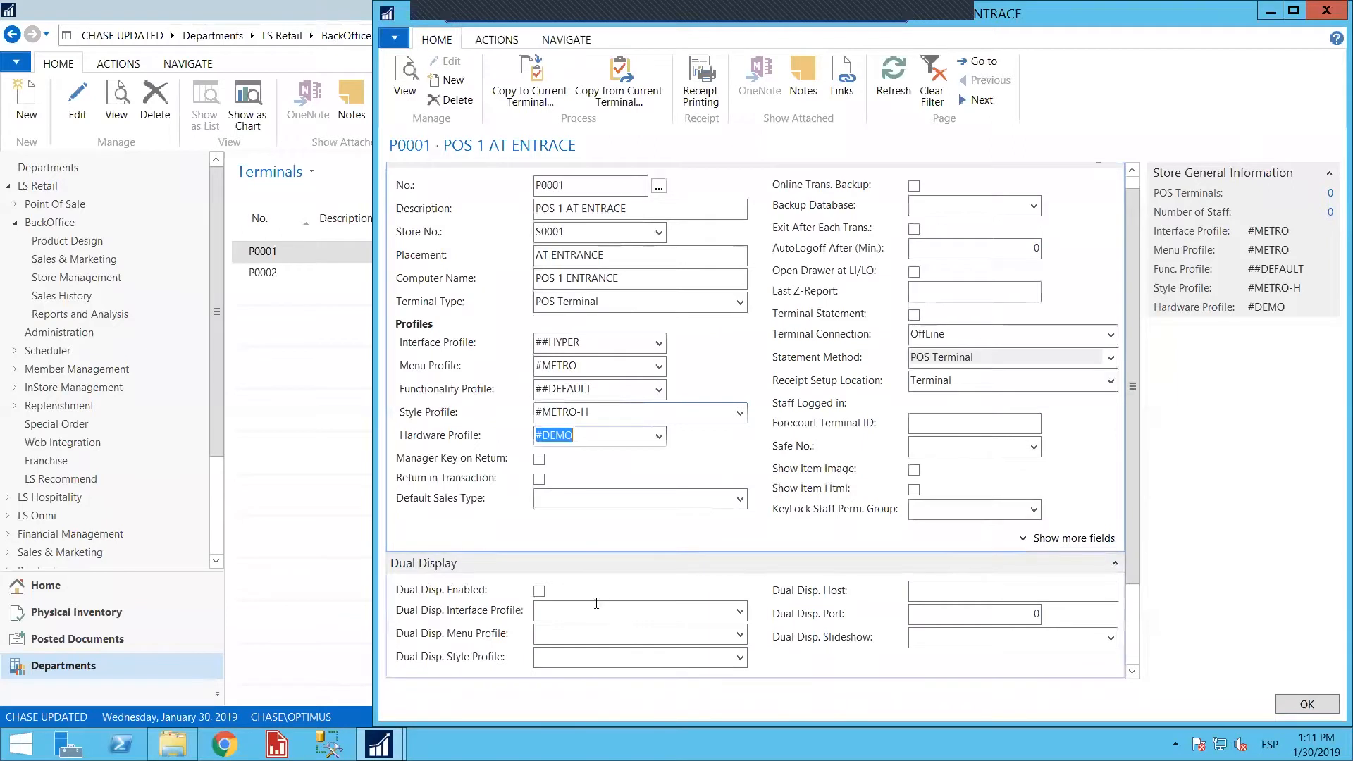
pyautogui.click(1116, 564)
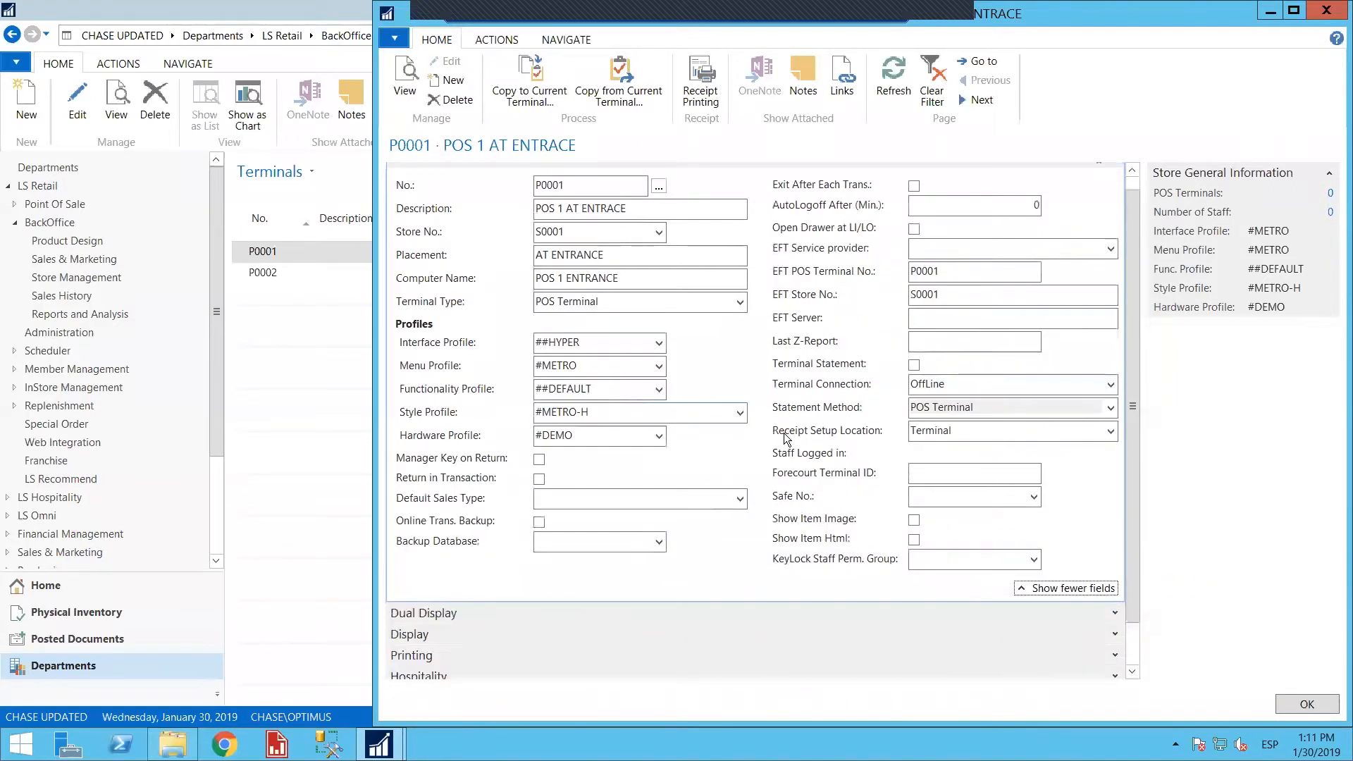
pyautogui.scroll(-2, 927, 427)
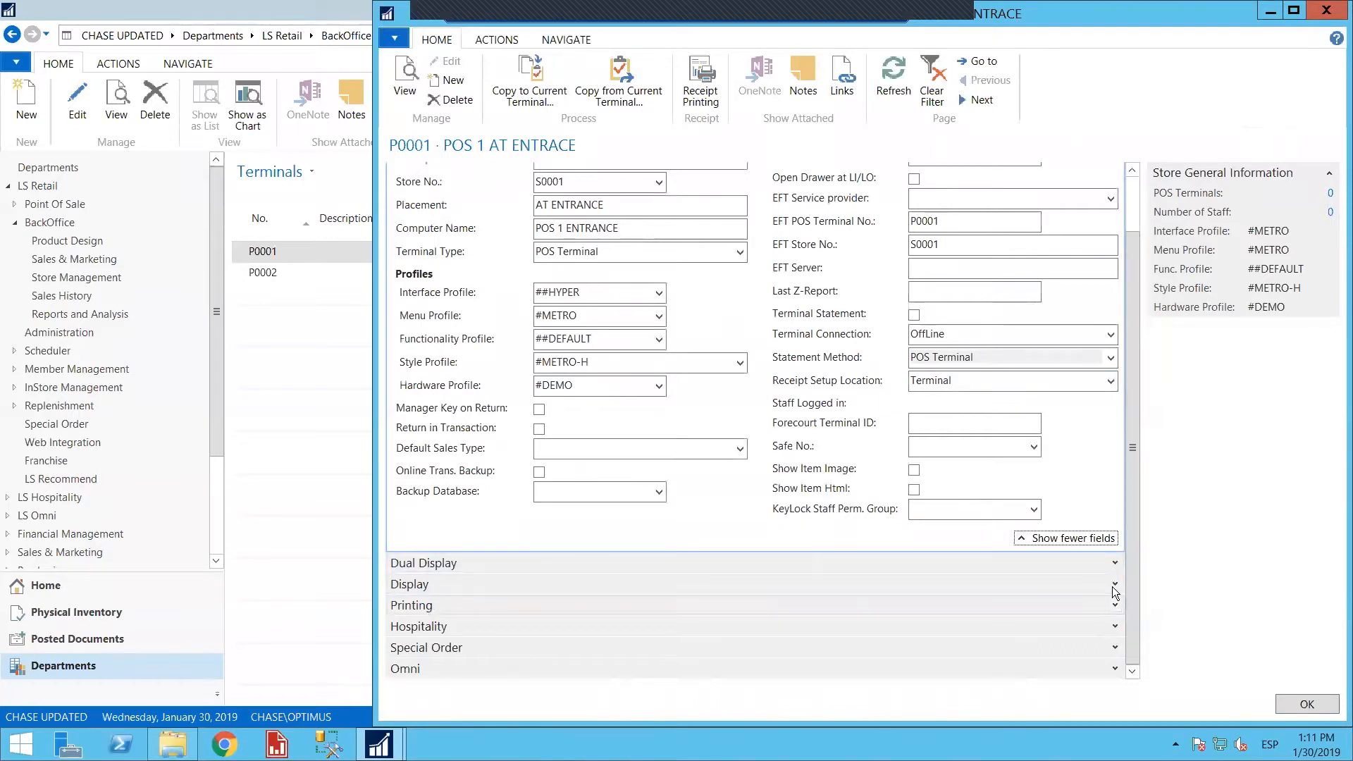
pyautogui.click(1115, 563)
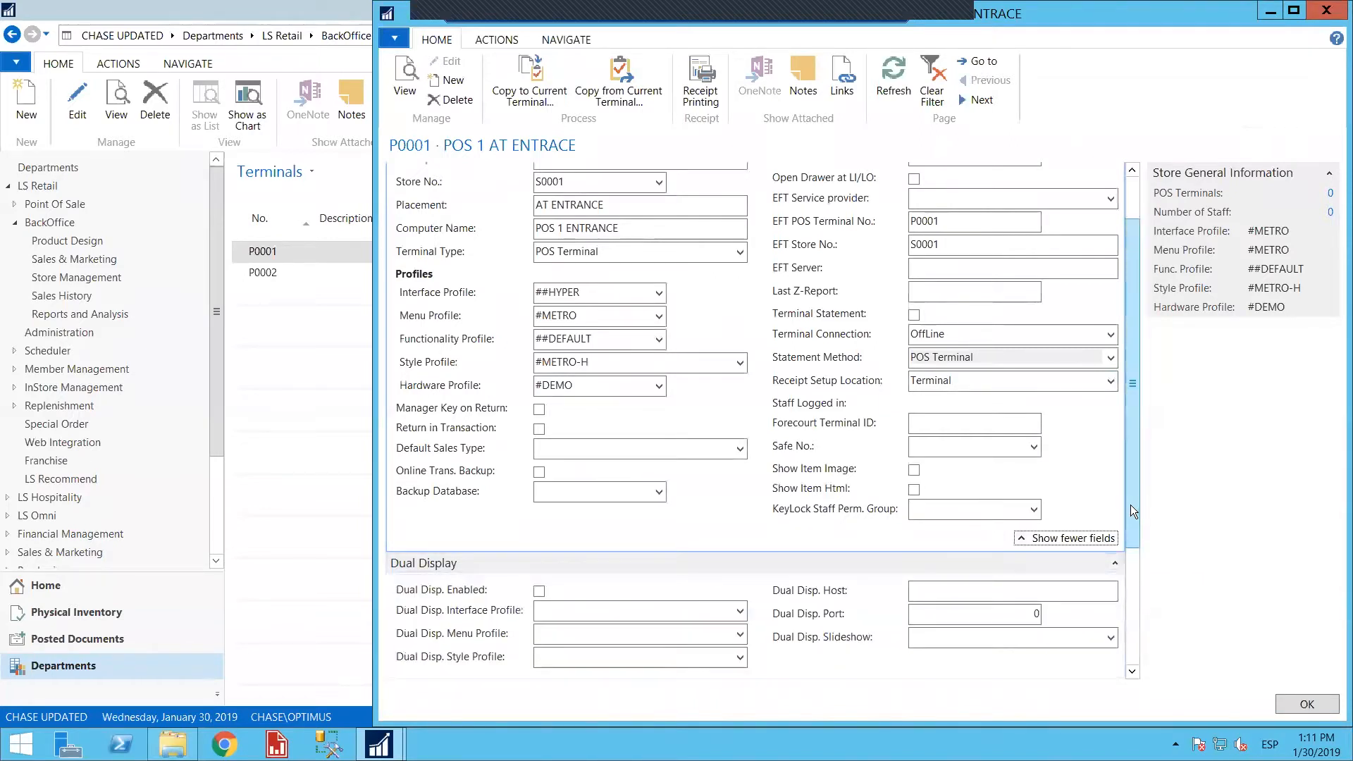
pyautogui.scroll(-3, 1117, 635)
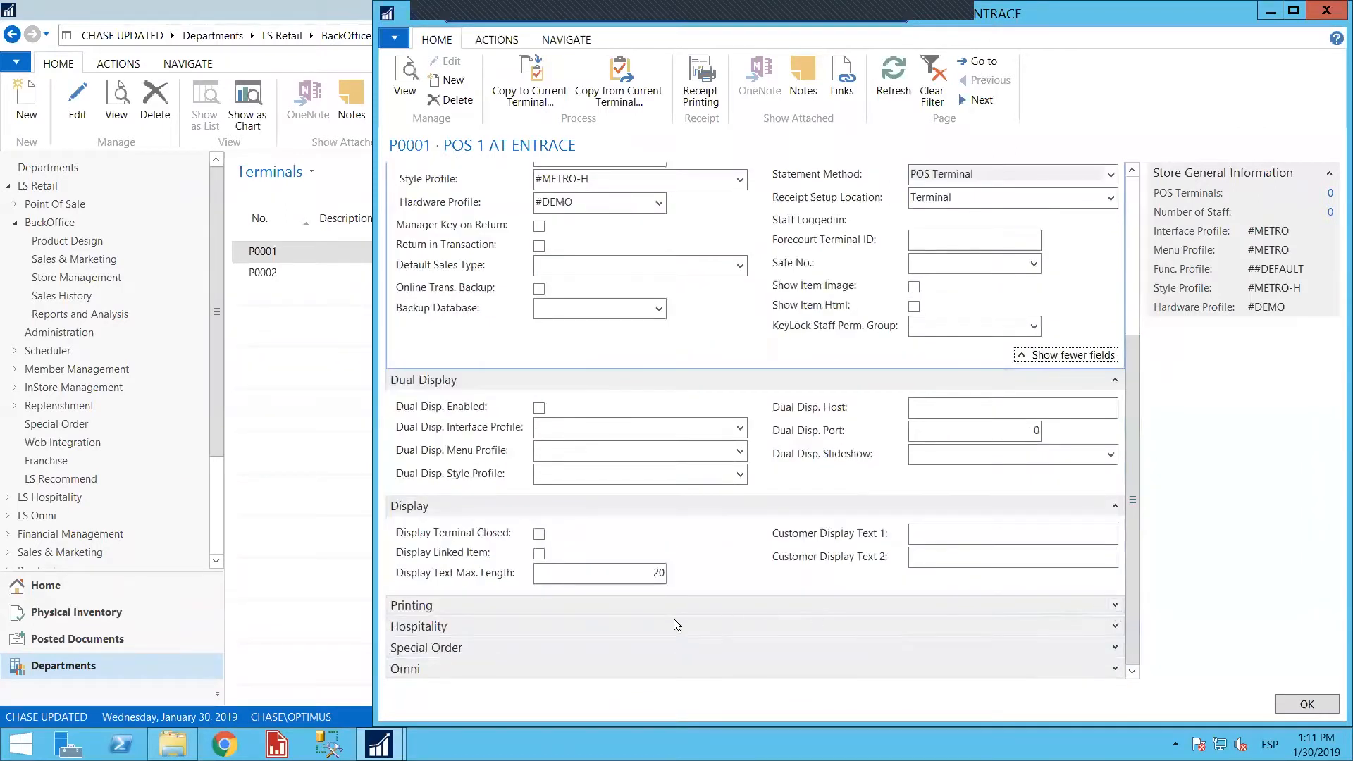
pyautogui.click(1121, 606)
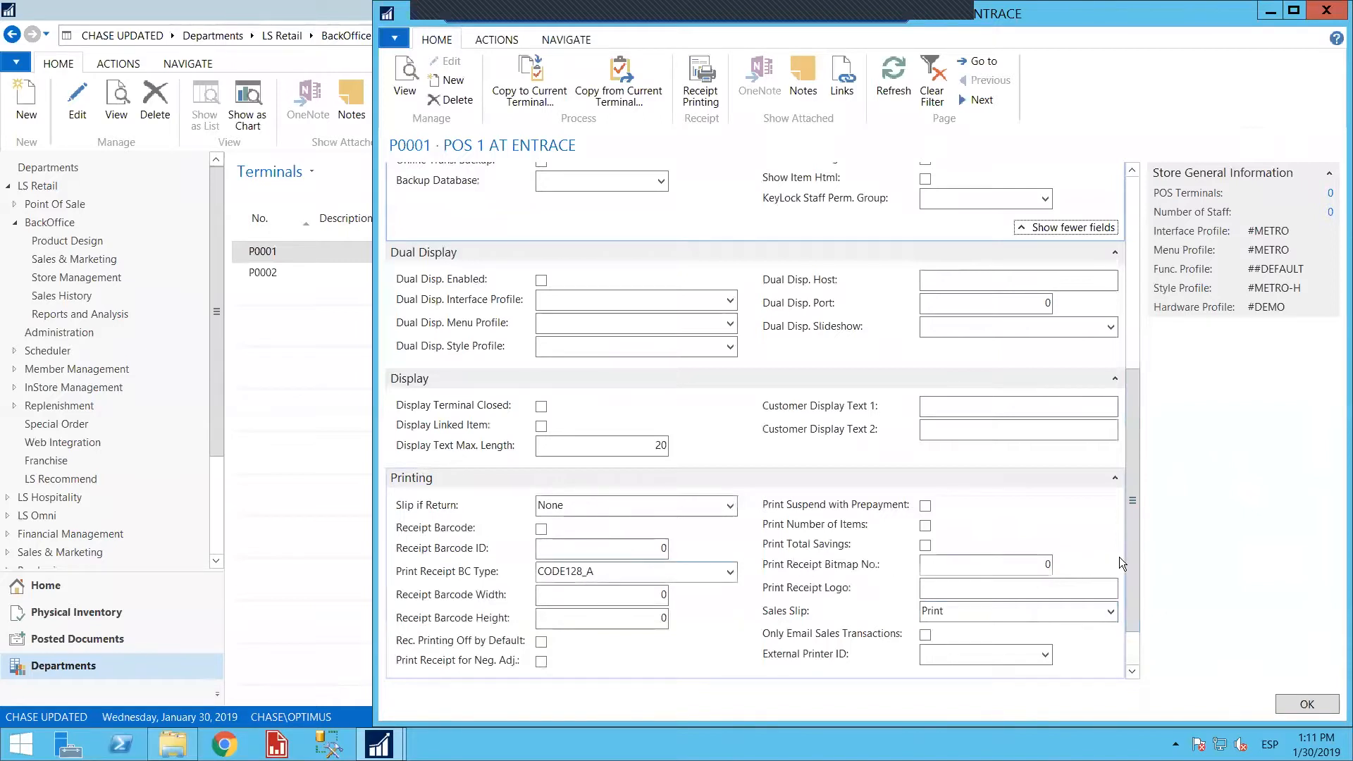
# Review the rest of terminal P0001's card down to the Omni section and its available copy functions
pyautogui.moveTo(1134, 592); pyautogui.dragTo(1134, 654)
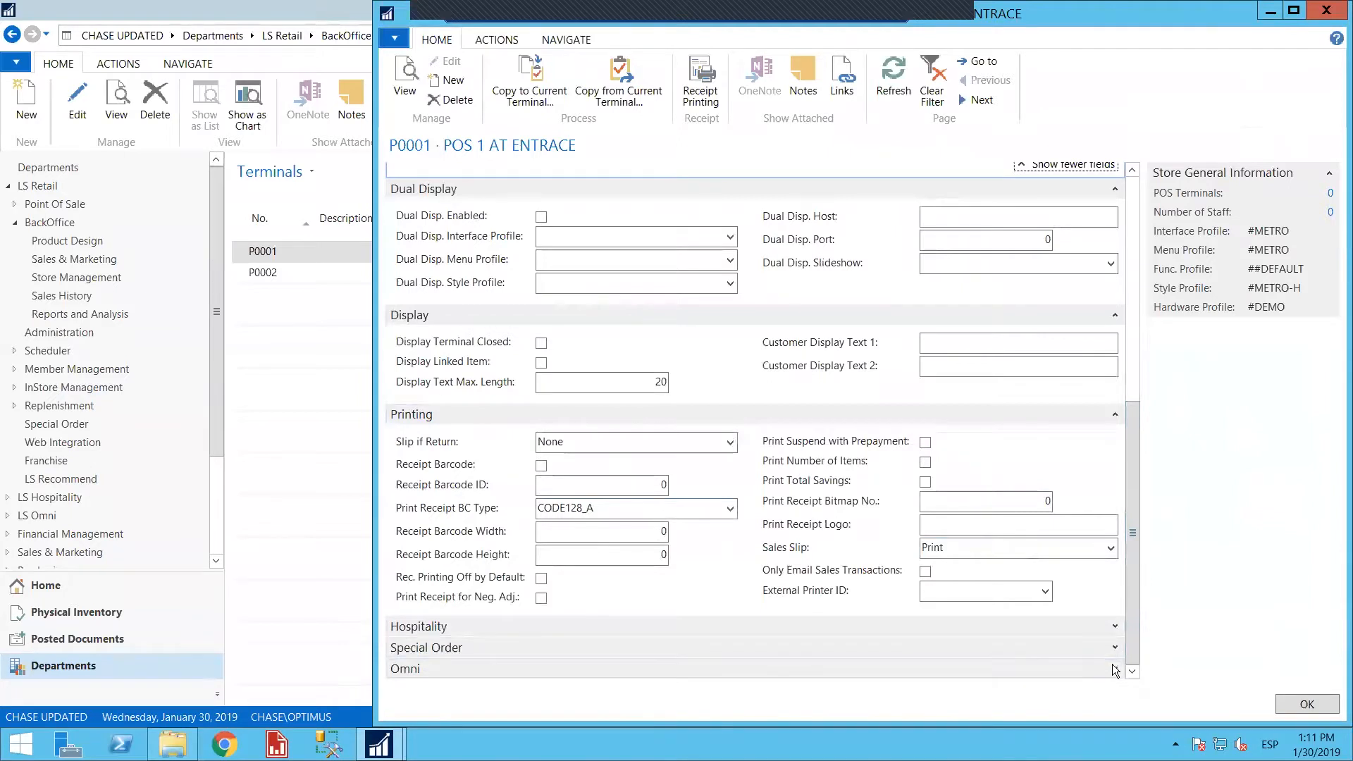
pyautogui.moveTo(1131, 526); pyautogui.dragTo(1084, 227)
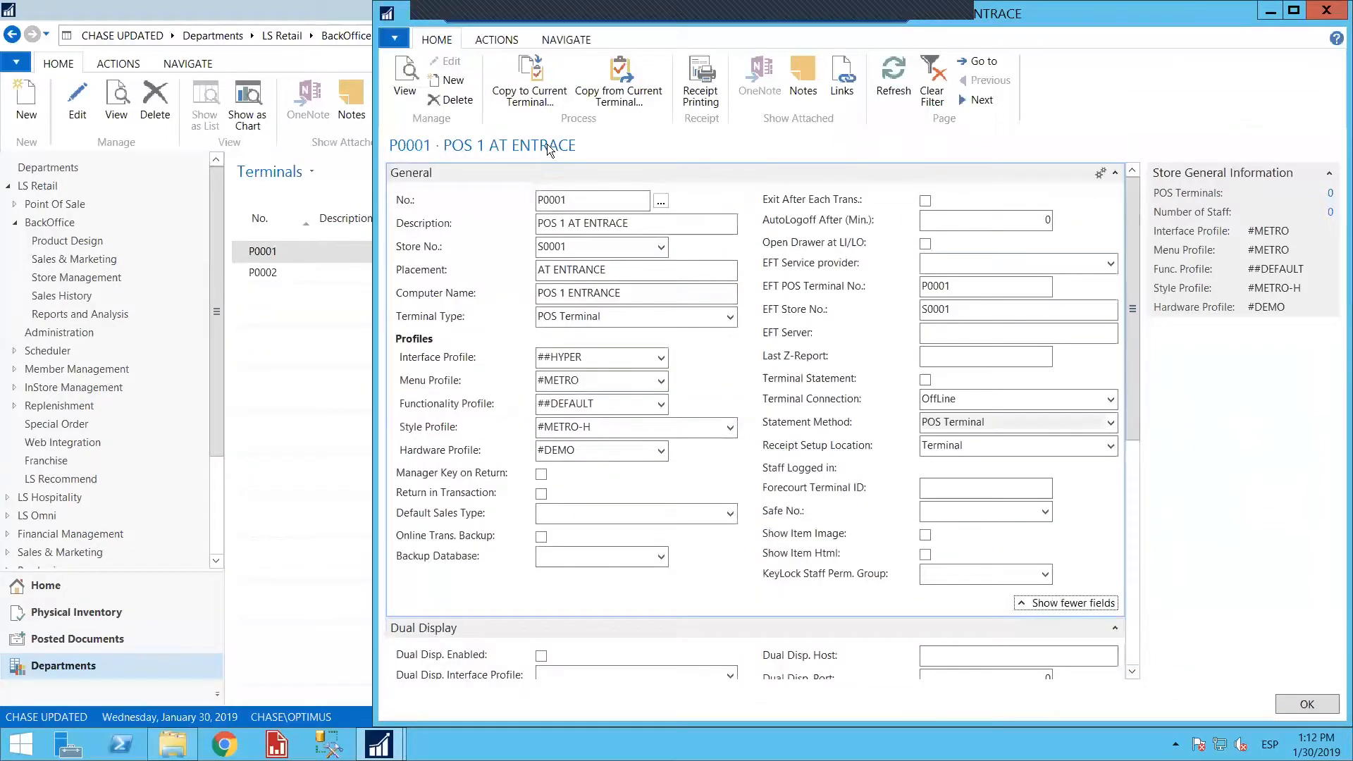
pyautogui.click(496, 40)
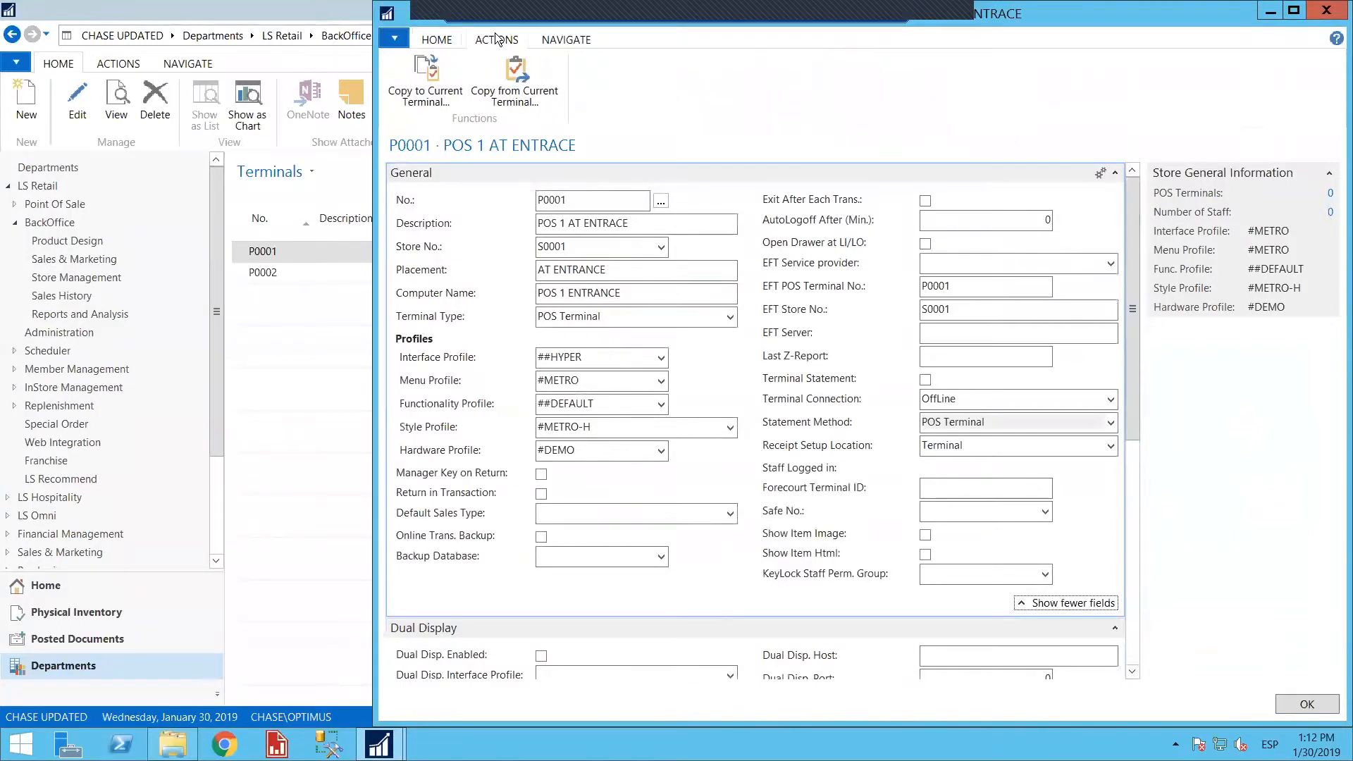
# Try to add the ALL group to terminal P0001's location distribution, and discard the unsaved entry
pyautogui.click(566, 40)
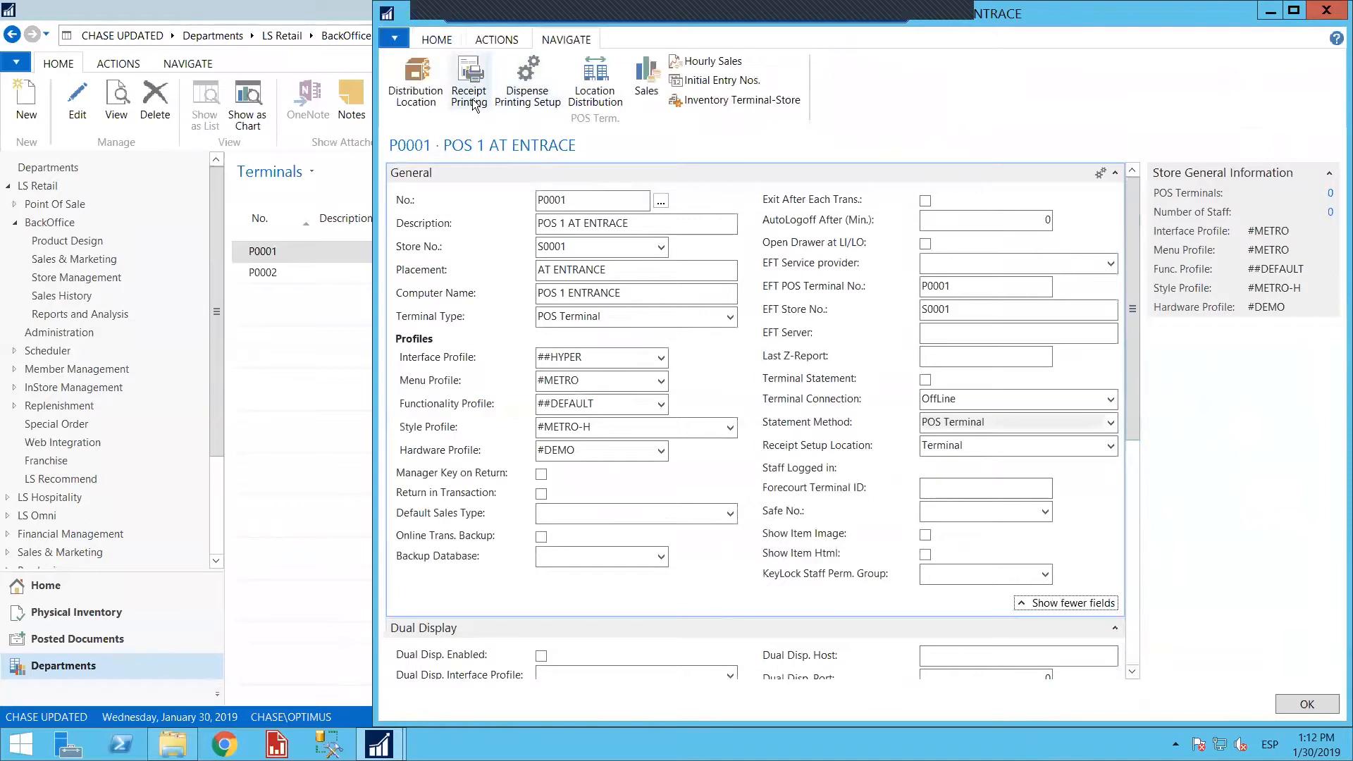
pyautogui.click(596, 92)
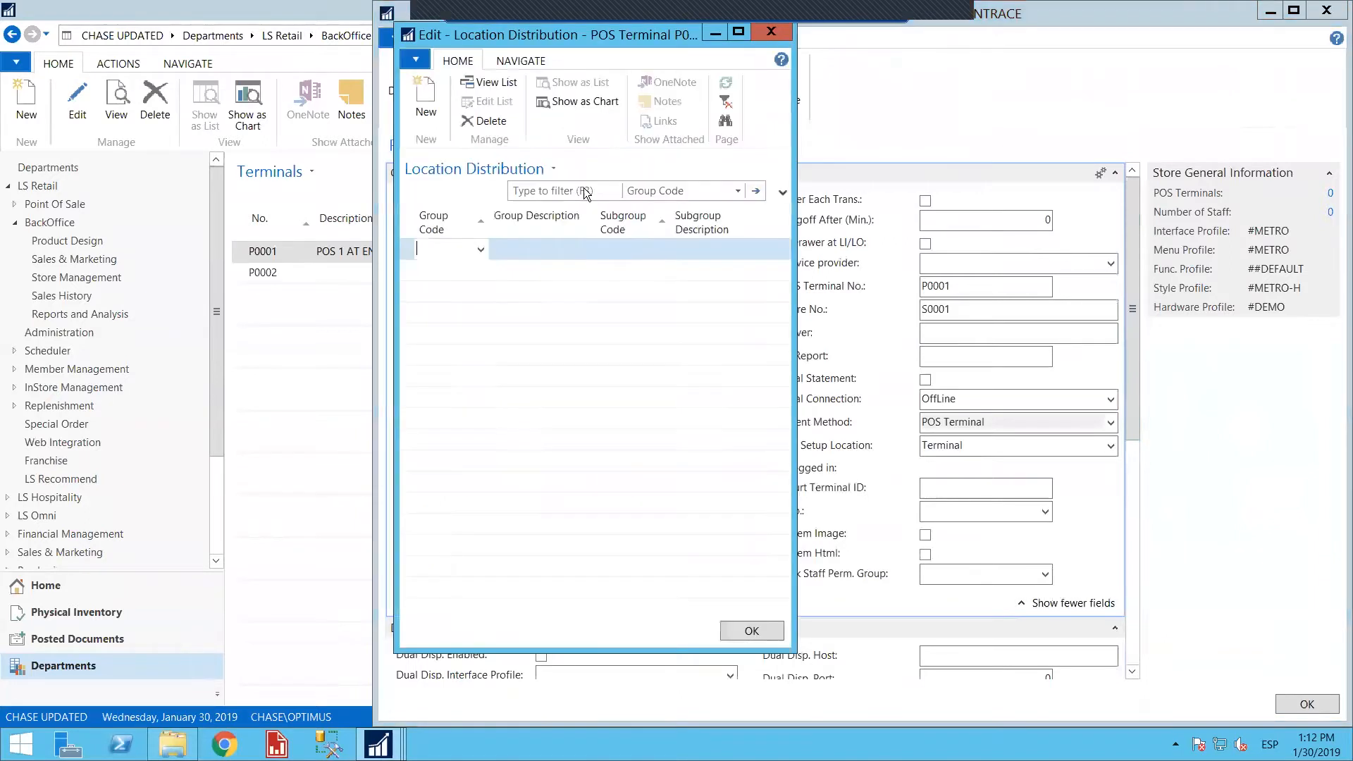
pyautogui.click(479, 249)
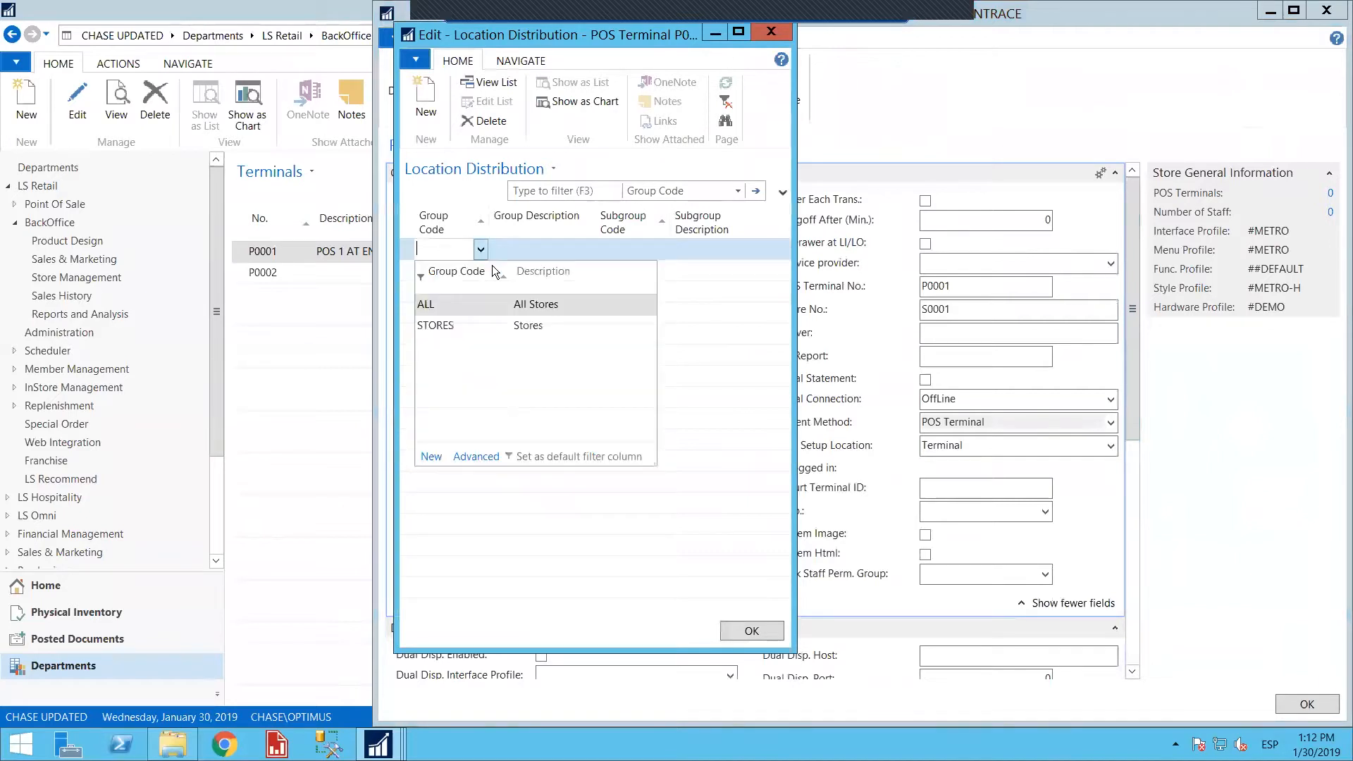
pyautogui.click(454, 309)
pyautogui.click(562, 245)
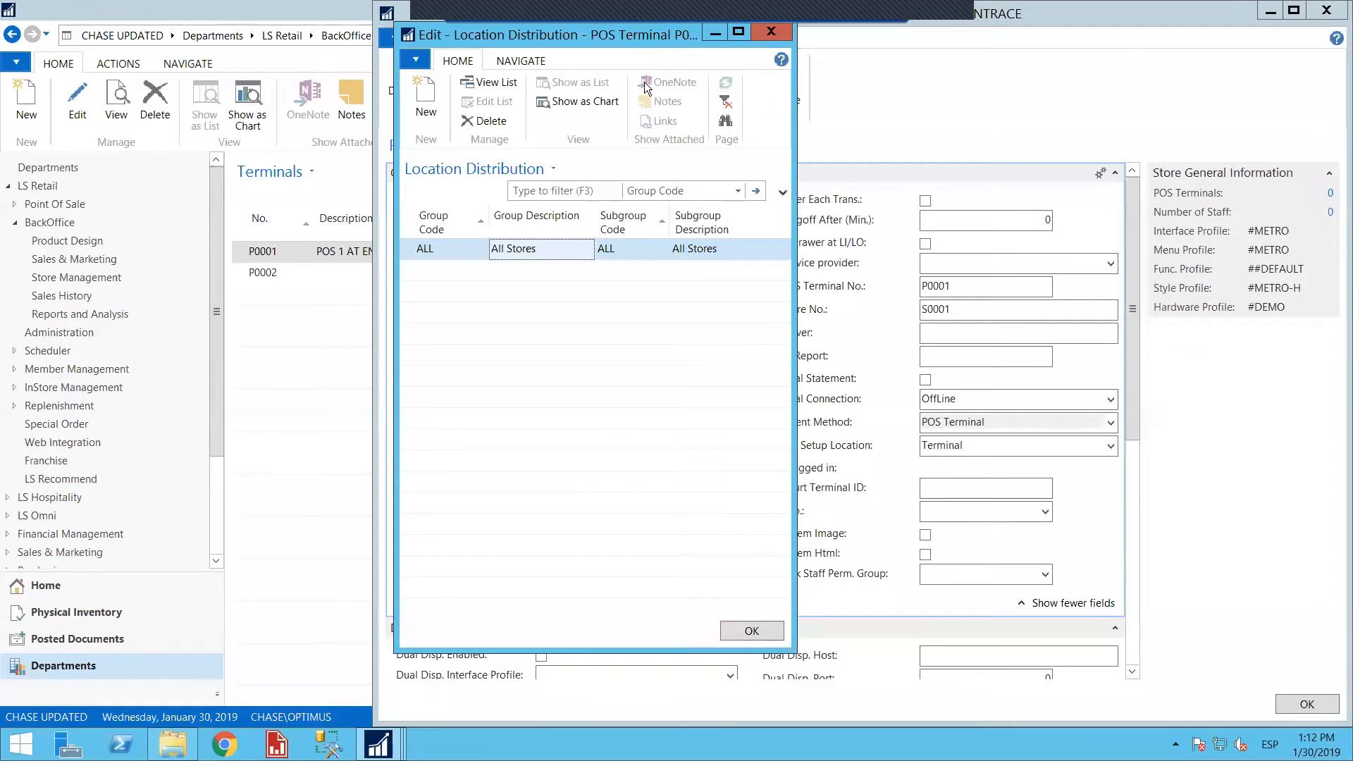
pyautogui.moveTo(619, 31); pyautogui.dragTo(645, 83)
pyautogui.click(783, 82)
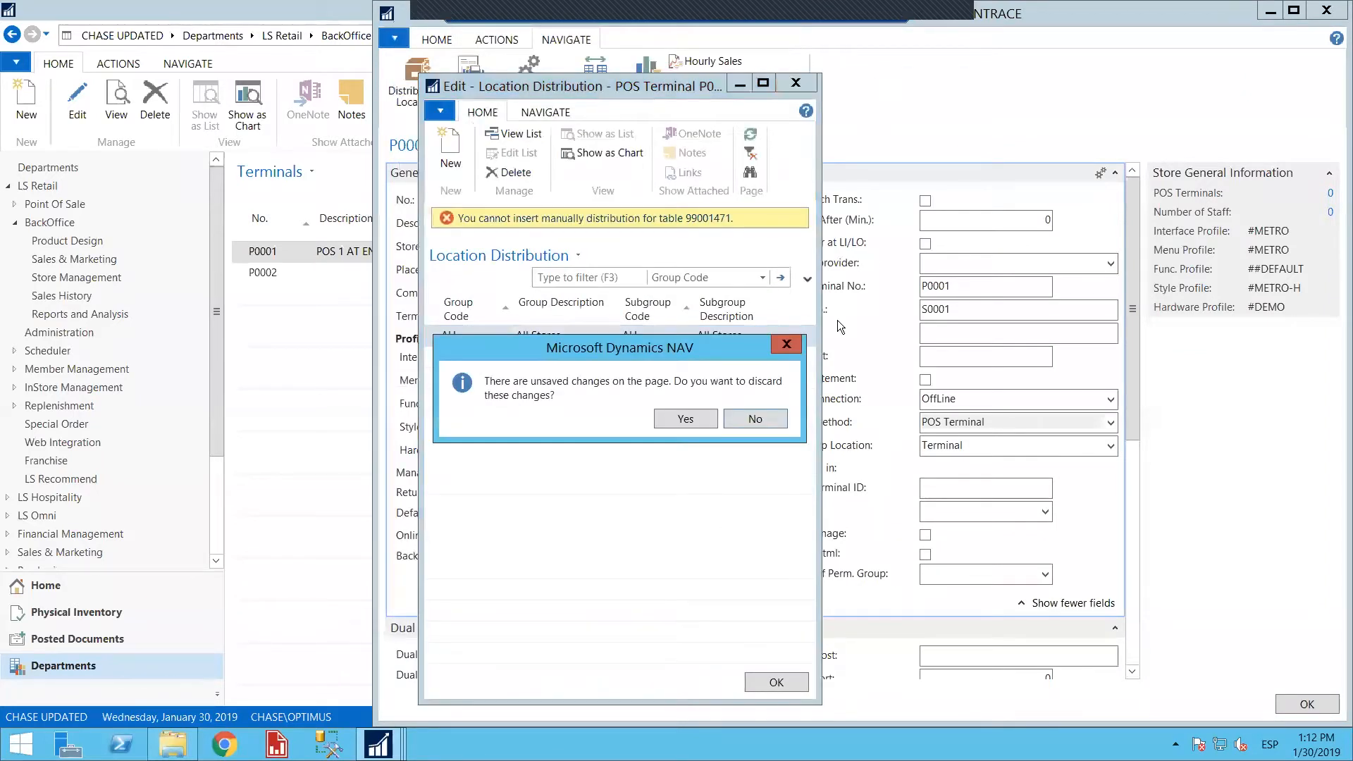
pyautogui.click(700, 419)
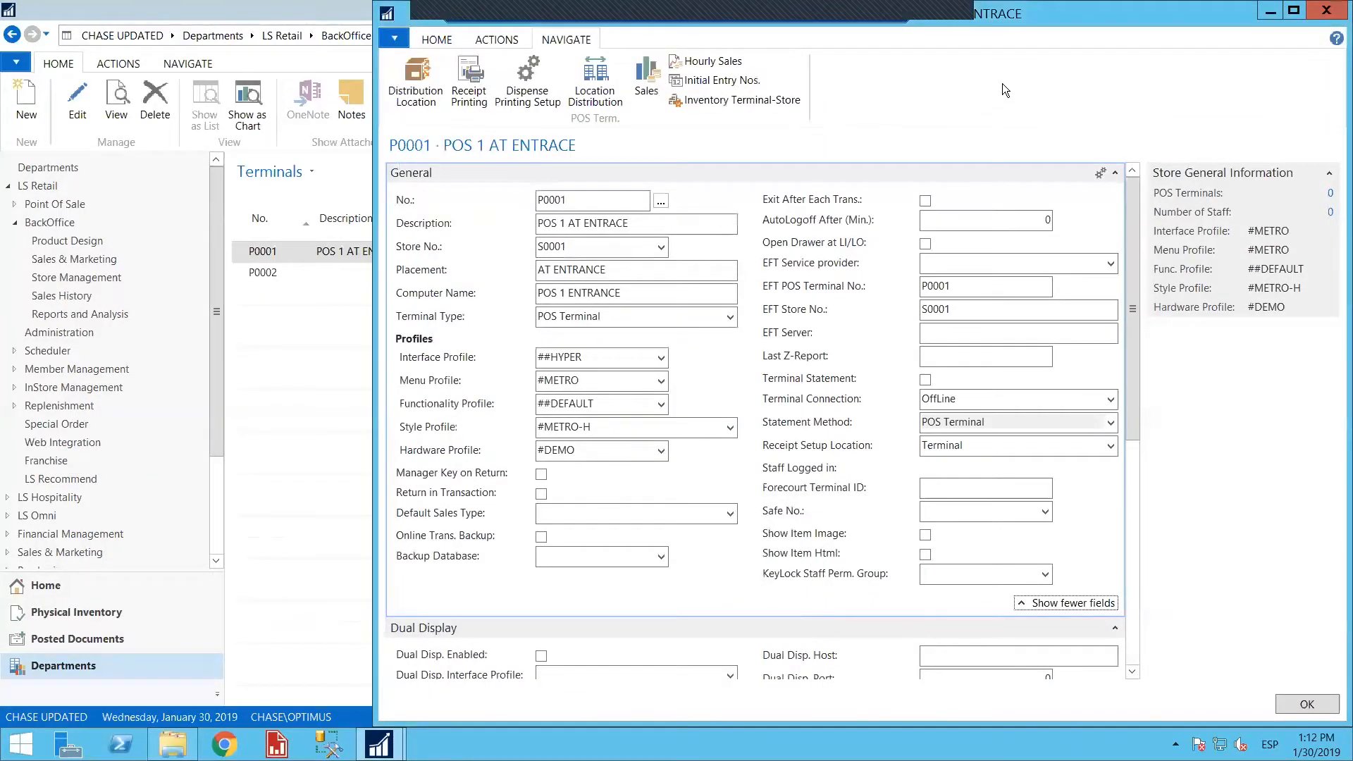
# Reopen terminal P0001's card from the Terminals list, check its settings and related functions, and close it
pyautogui.click(1325, 14)
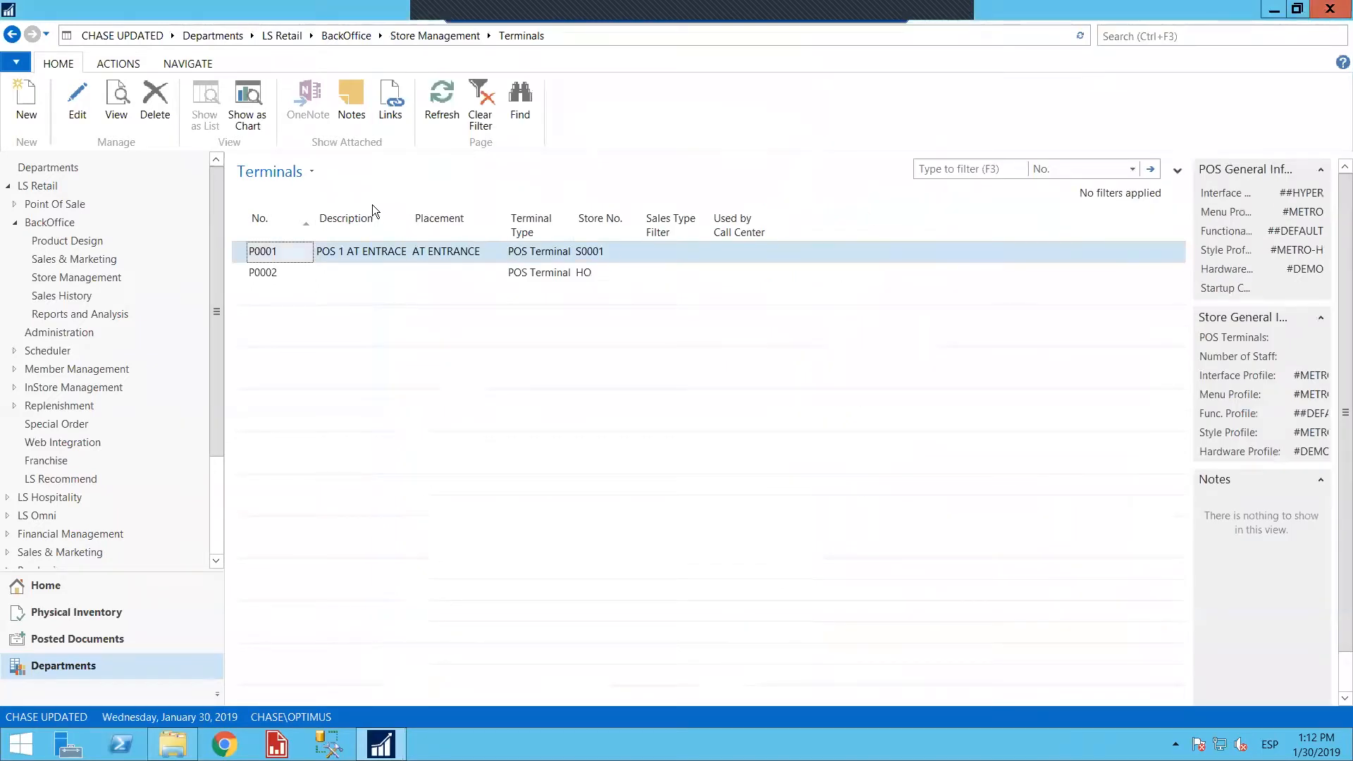
pyautogui.click(11, 36)
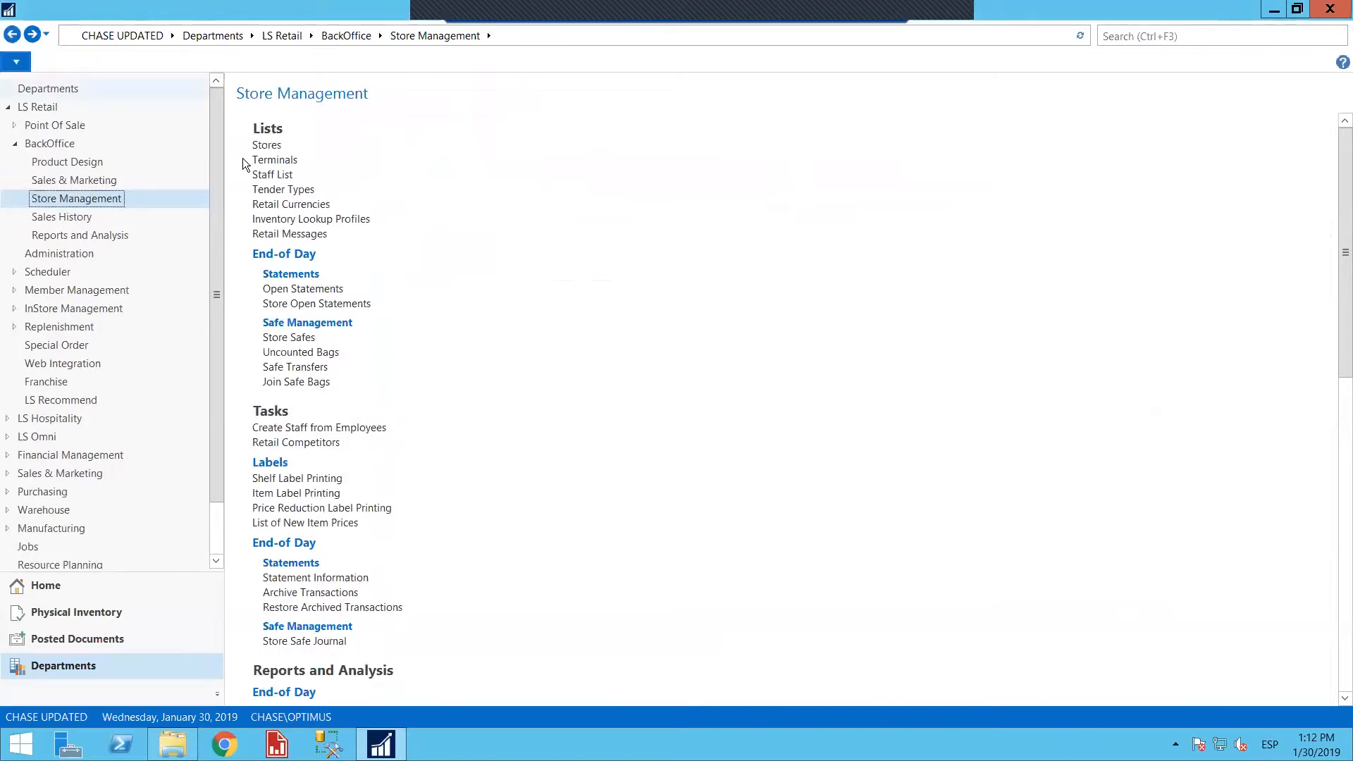
pyautogui.click(273, 160)
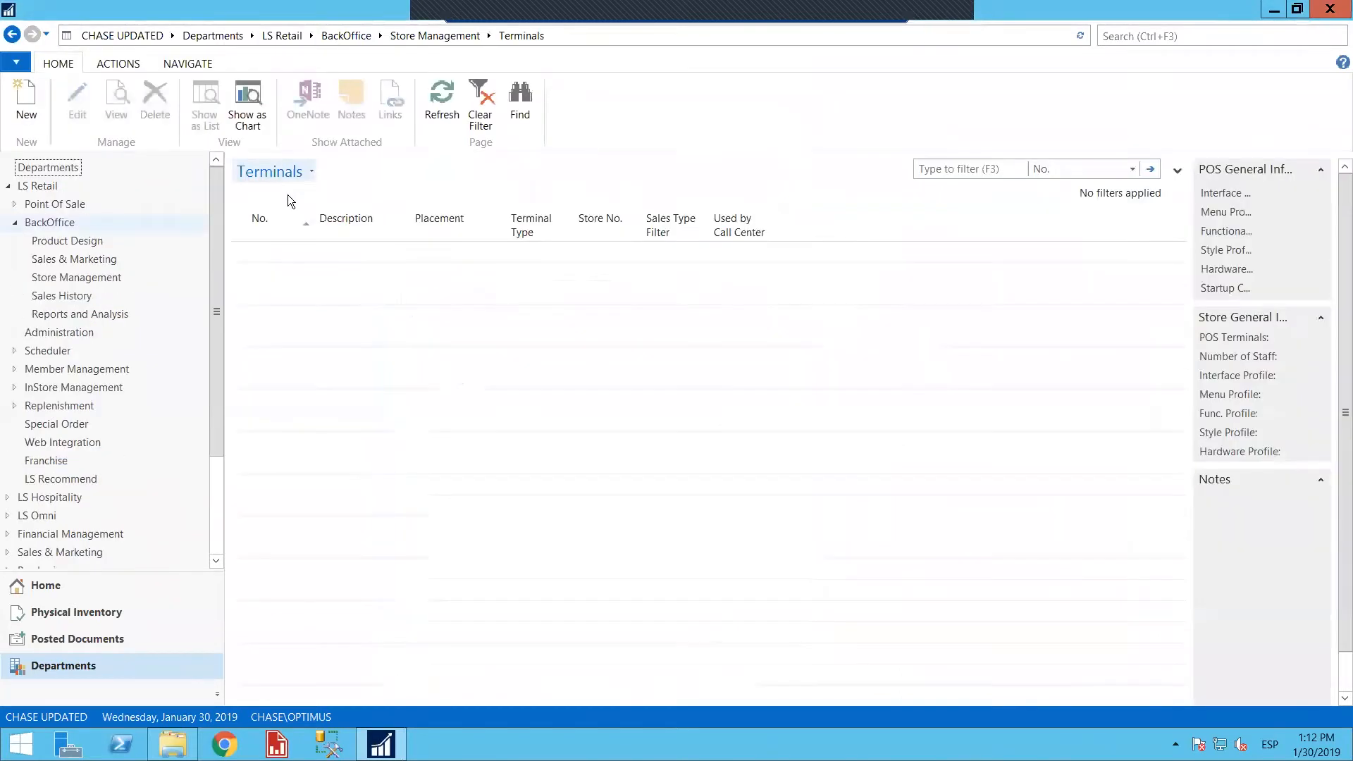
pyautogui.doubleClick(280, 251)
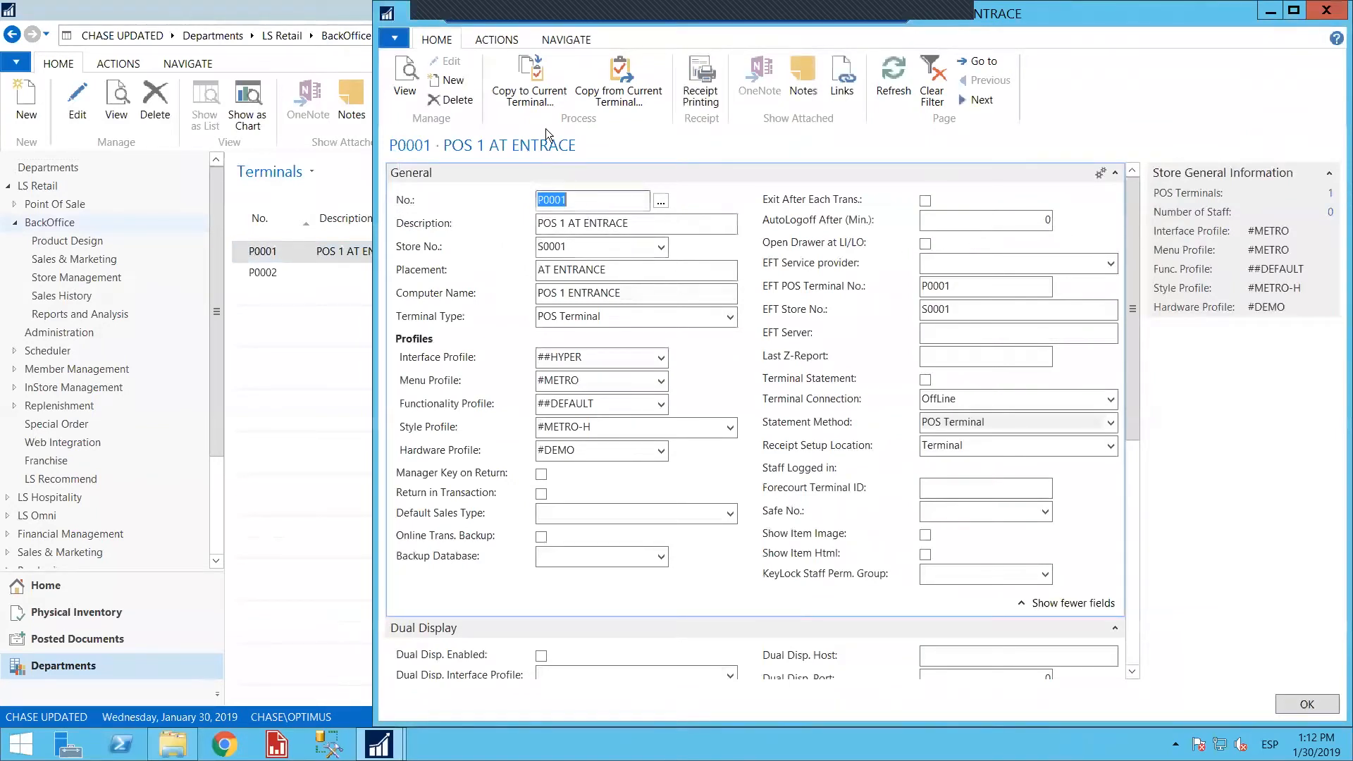
pyautogui.click(497, 40)
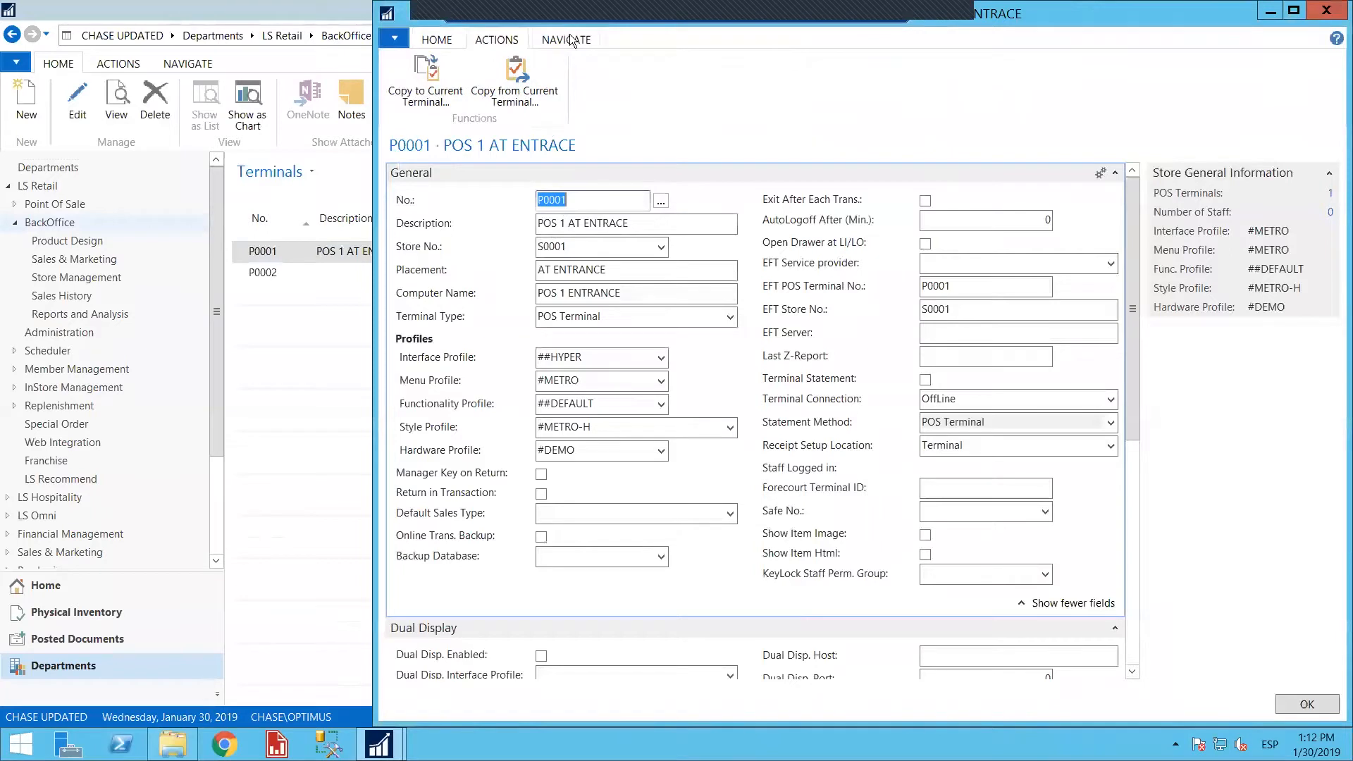
pyautogui.click(567, 38)
pyautogui.scroll(-5, 637, 387)
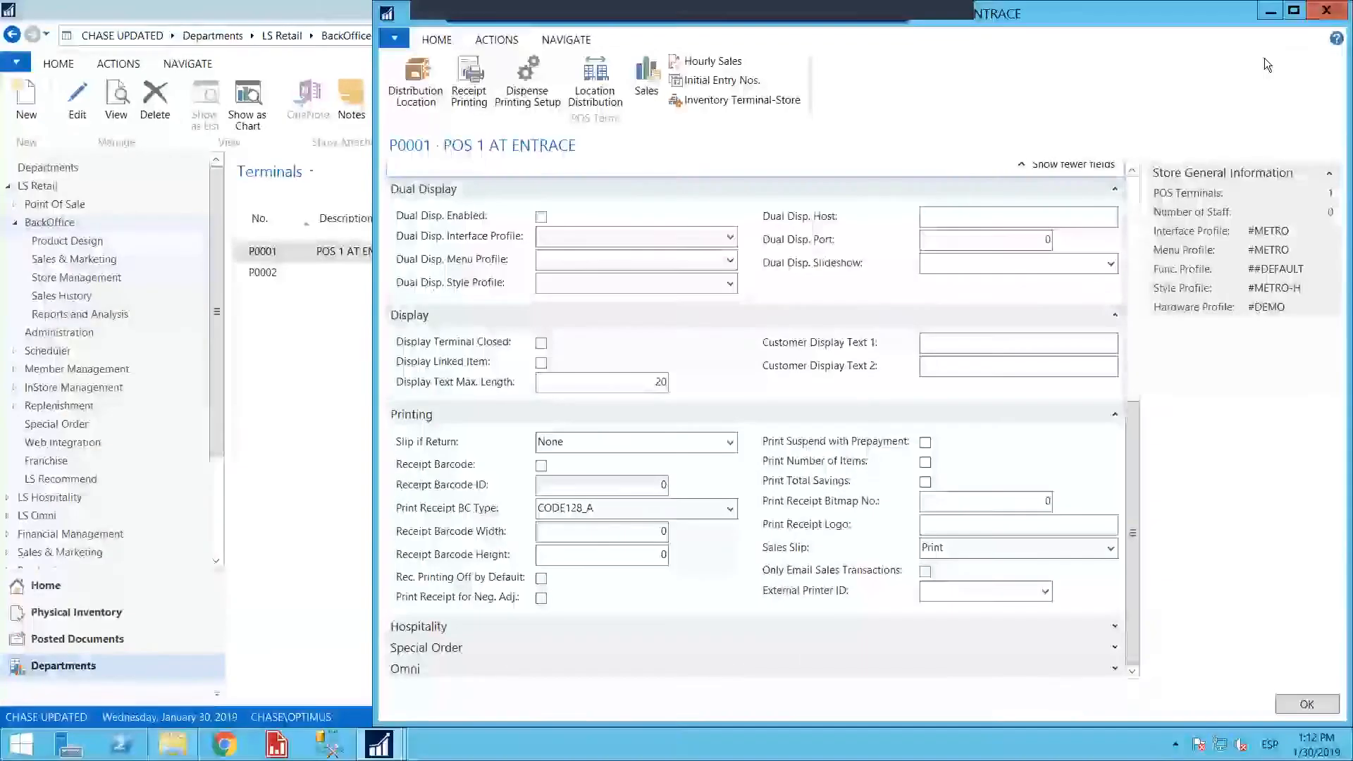
pyautogui.click(1327, 10)
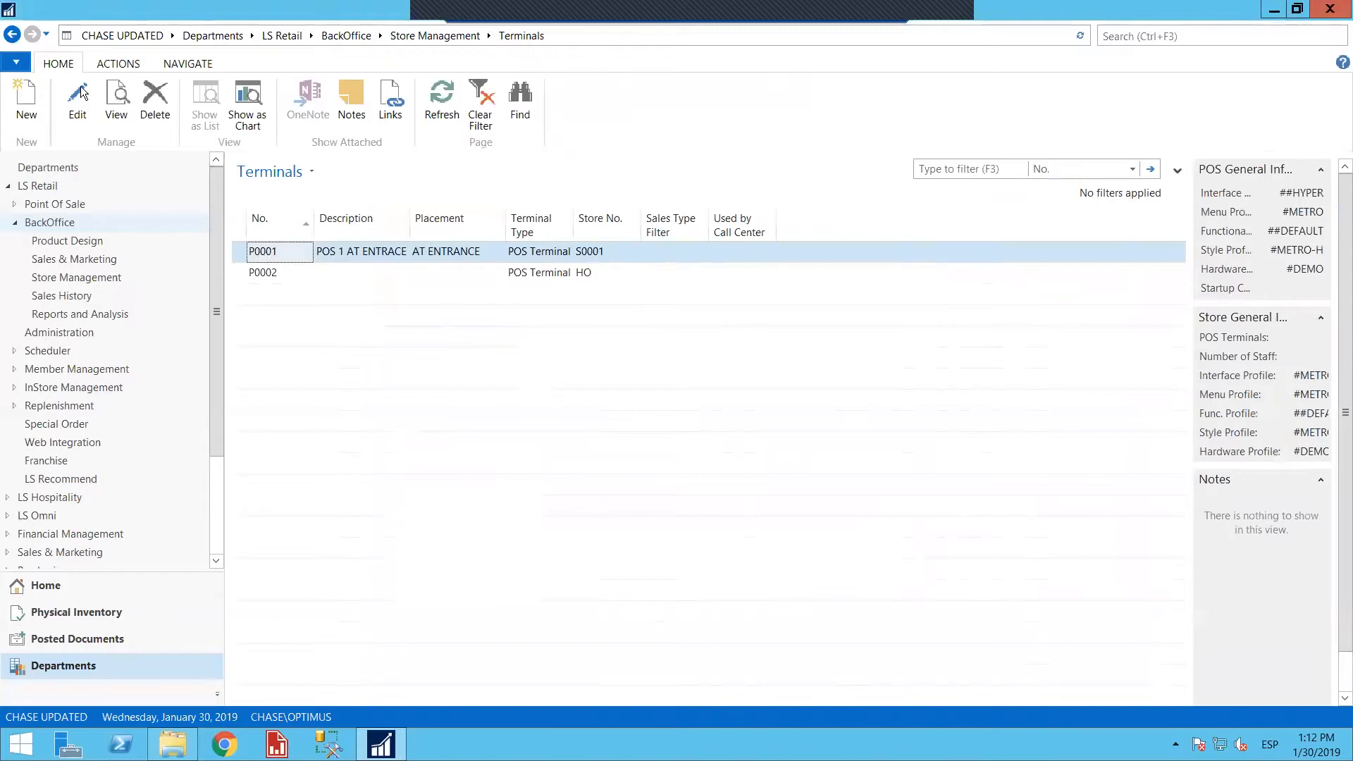
# Open the card of store S0001 and drill down to the list of its POS terminals
pyautogui.click(13, 35)
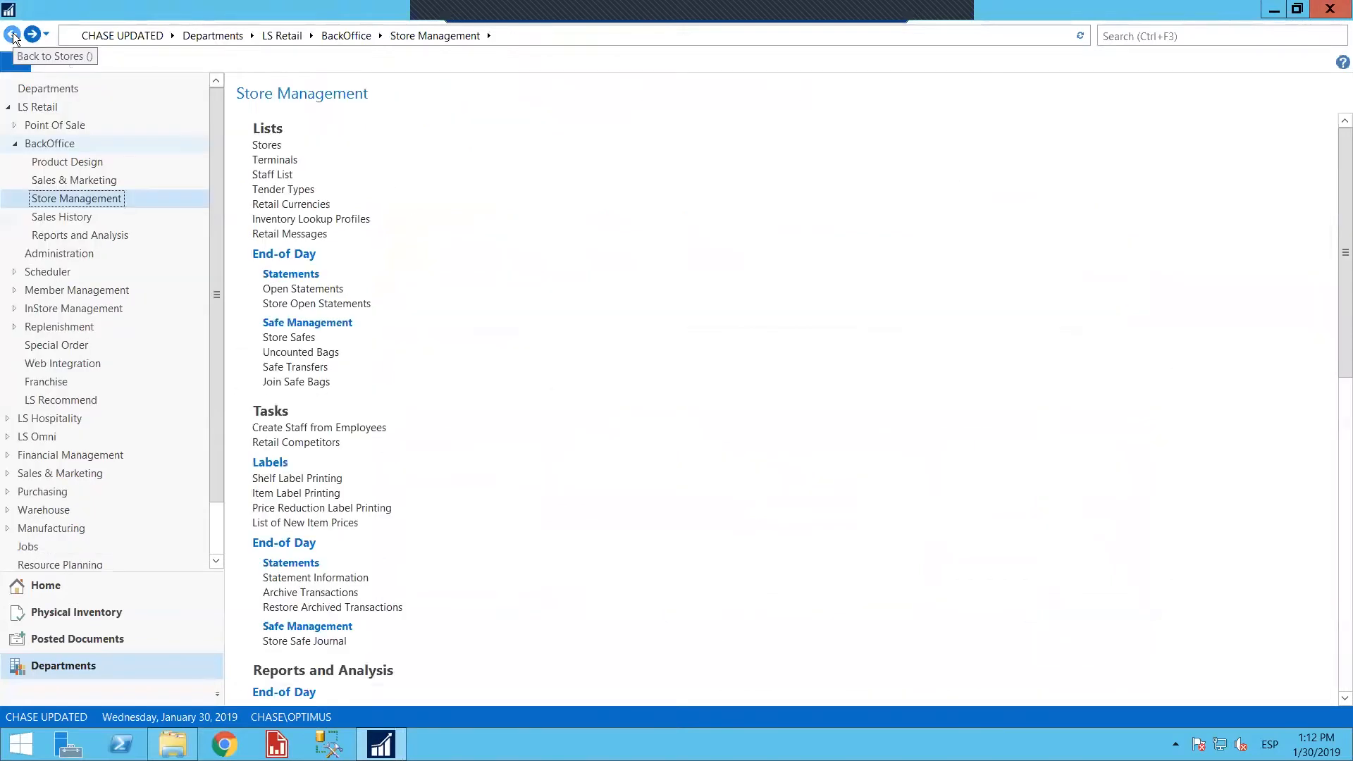
pyautogui.click(265, 145)
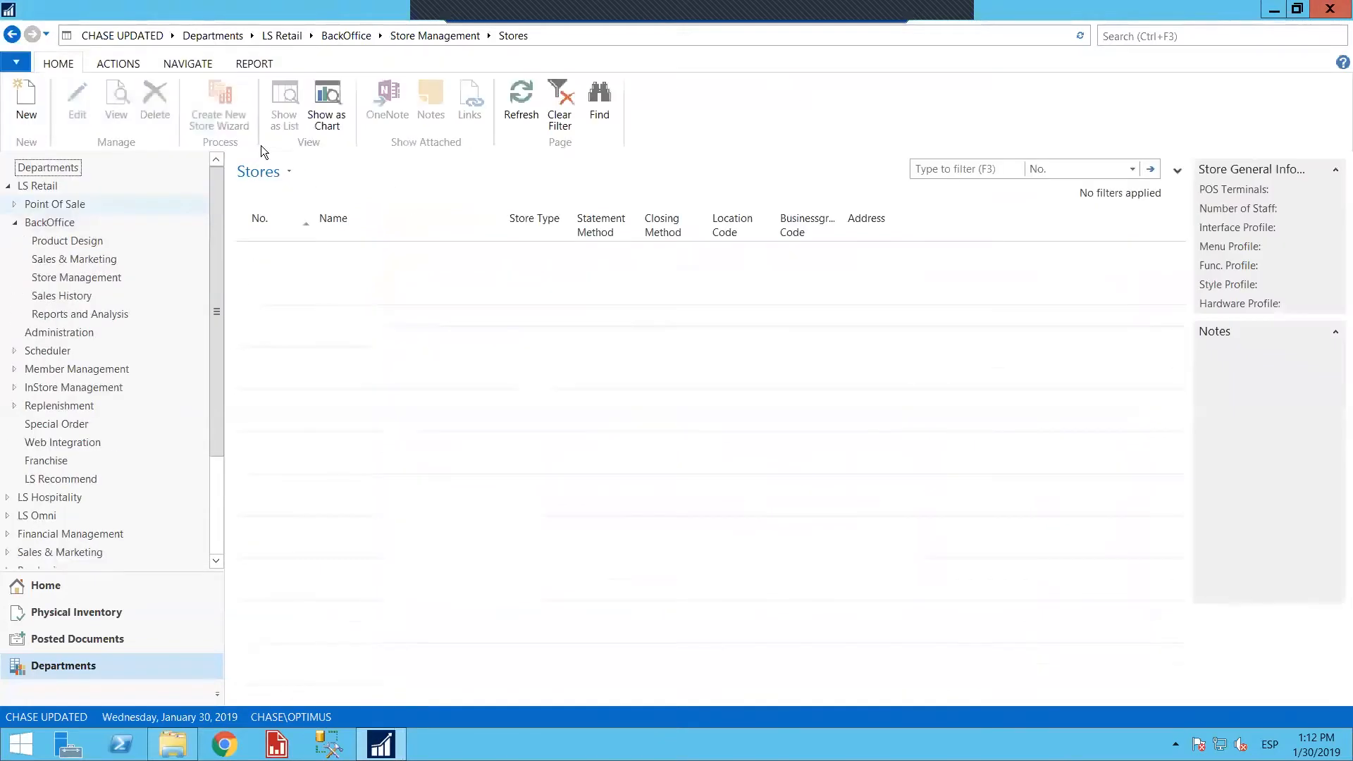
pyautogui.click(356, 272)
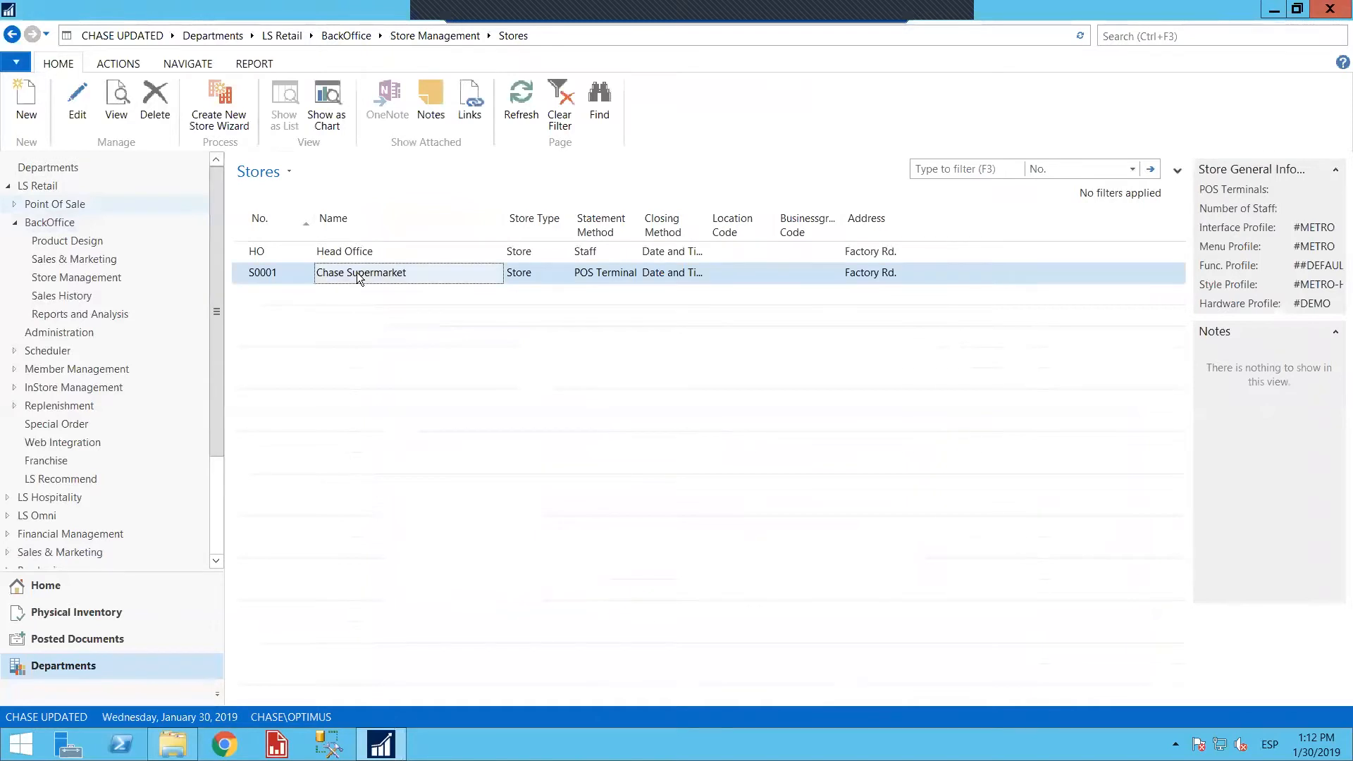
pyautogui.doubleClick(356, 272)
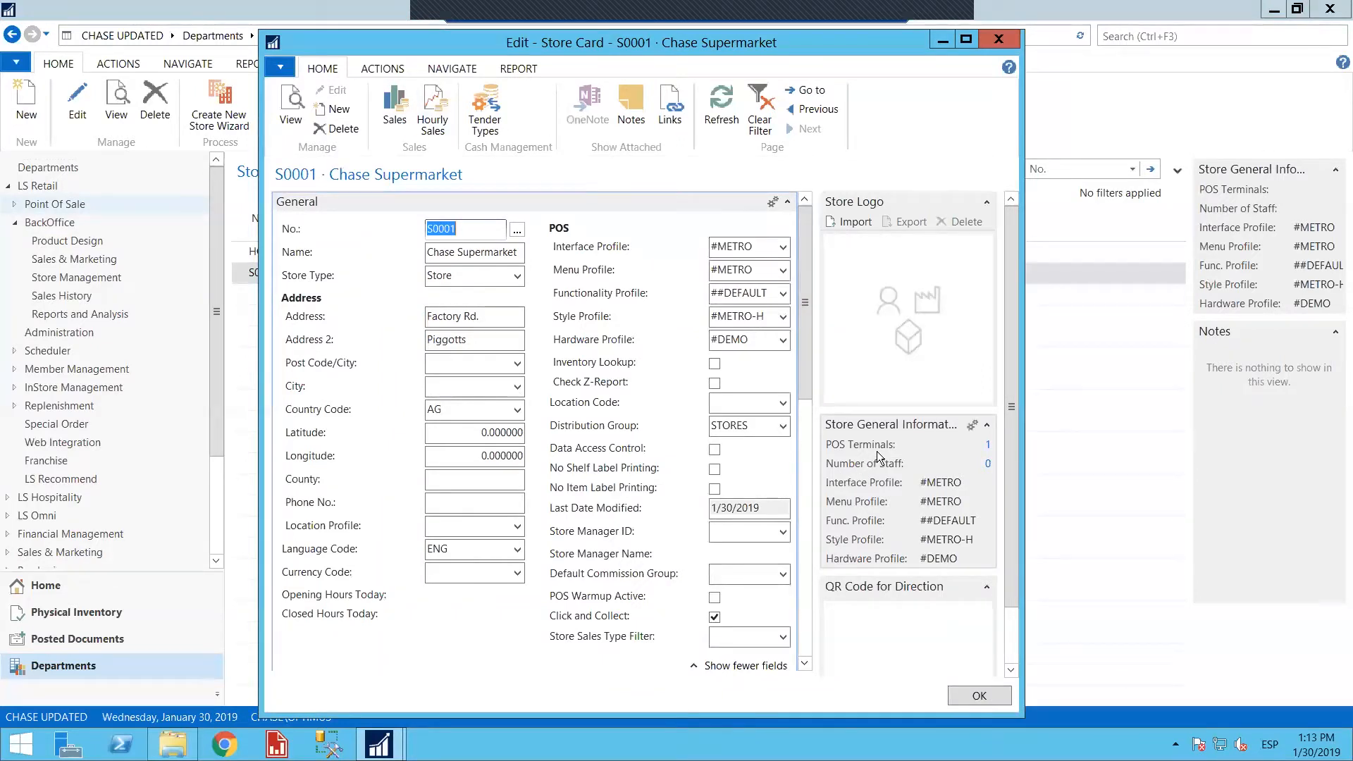
pyautogui.click(988, 444)
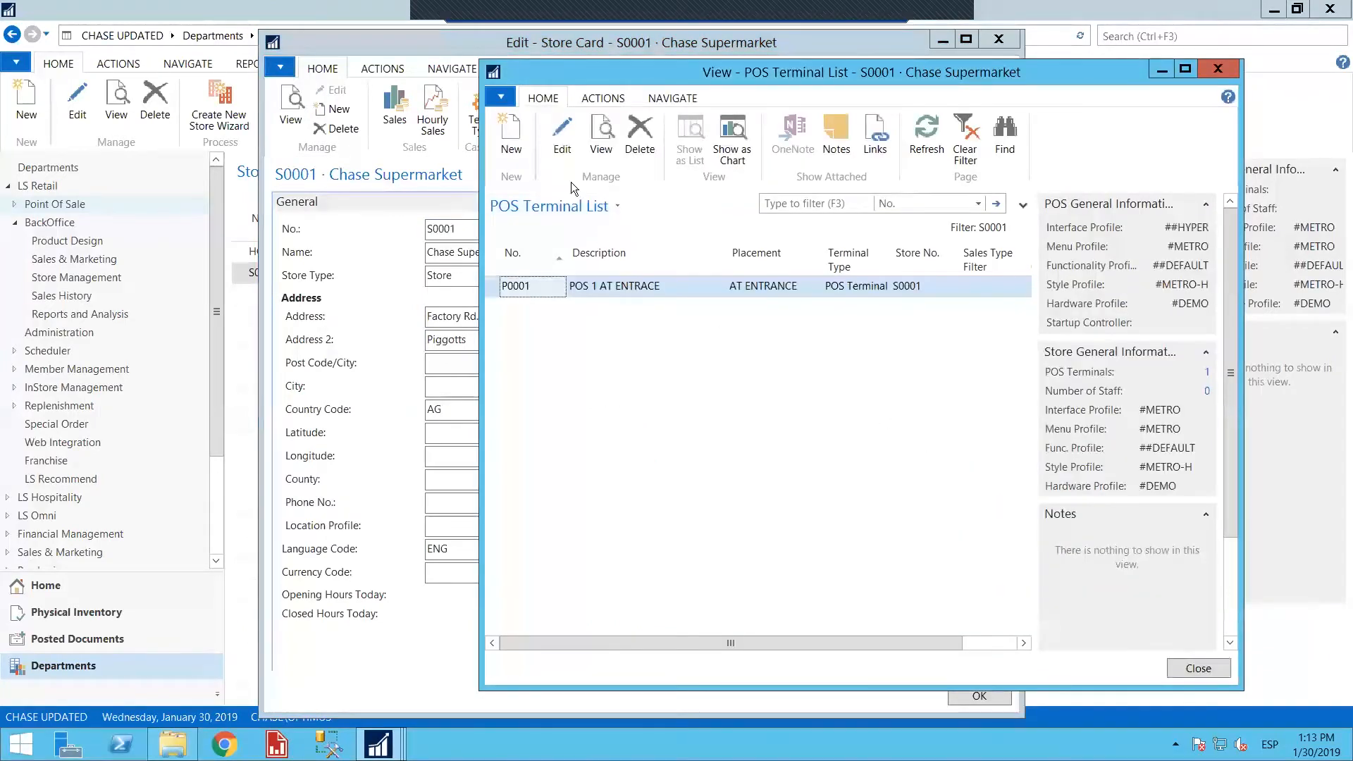
# Open terminal P0001 from the store's terminal list, review its profiles and display settings, and return to the Stores list
pyautogui.click(561, 138)
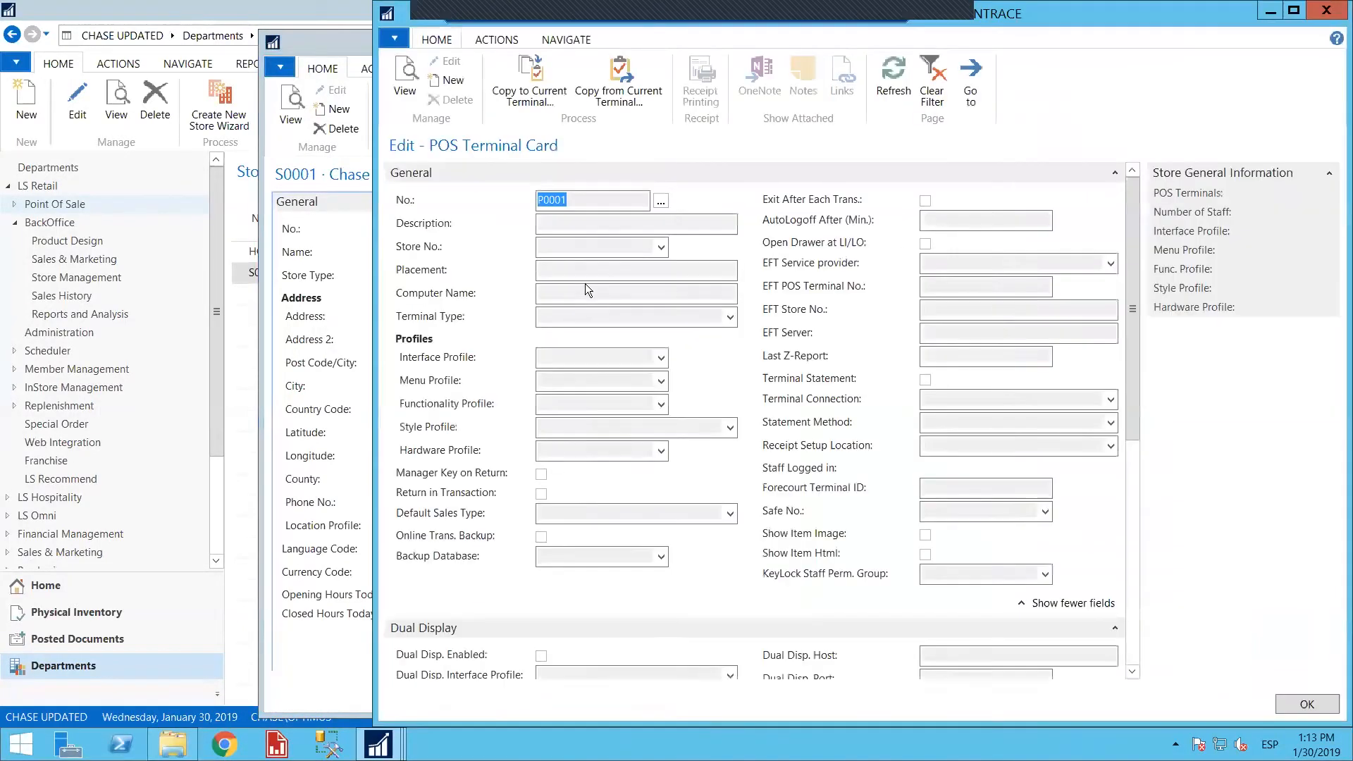
pyautogui.scroll(-3, 641, 339)
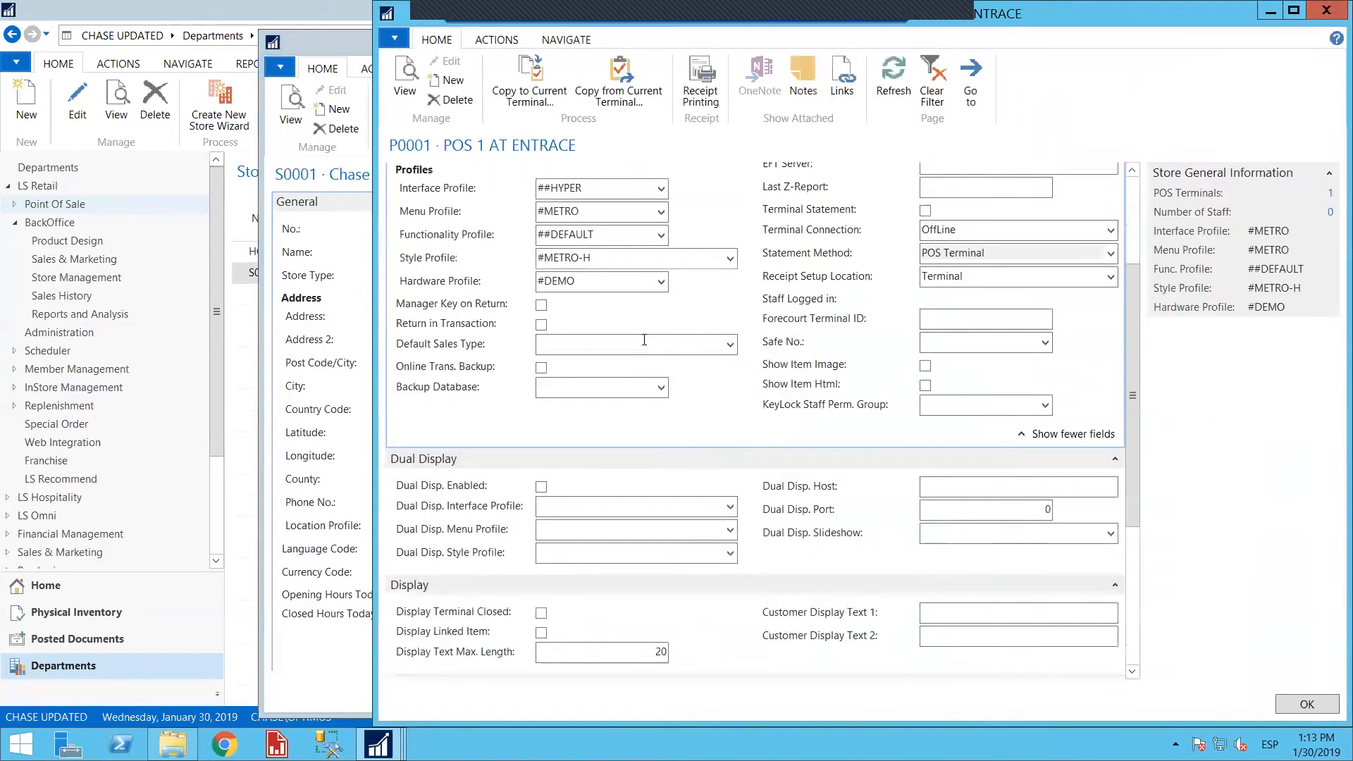
pyautogui.scroll(-3, 664, 320)
pyautogui.scroll(8, 664, 320)
pyautogui.doubleClick(1153, 13)
pyautogui.click(1215, 57)
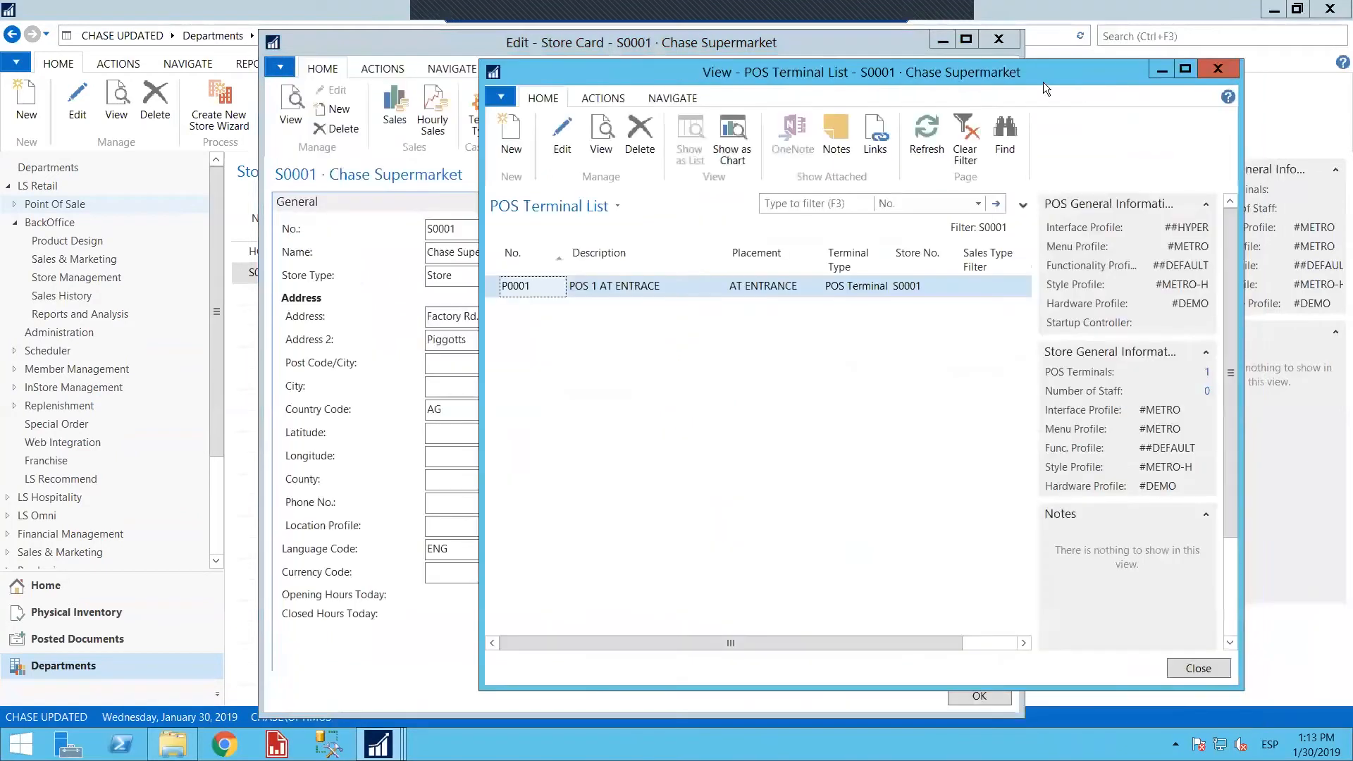
pyautogui.click(1215, 71)
pyautogui.click(998, 39)
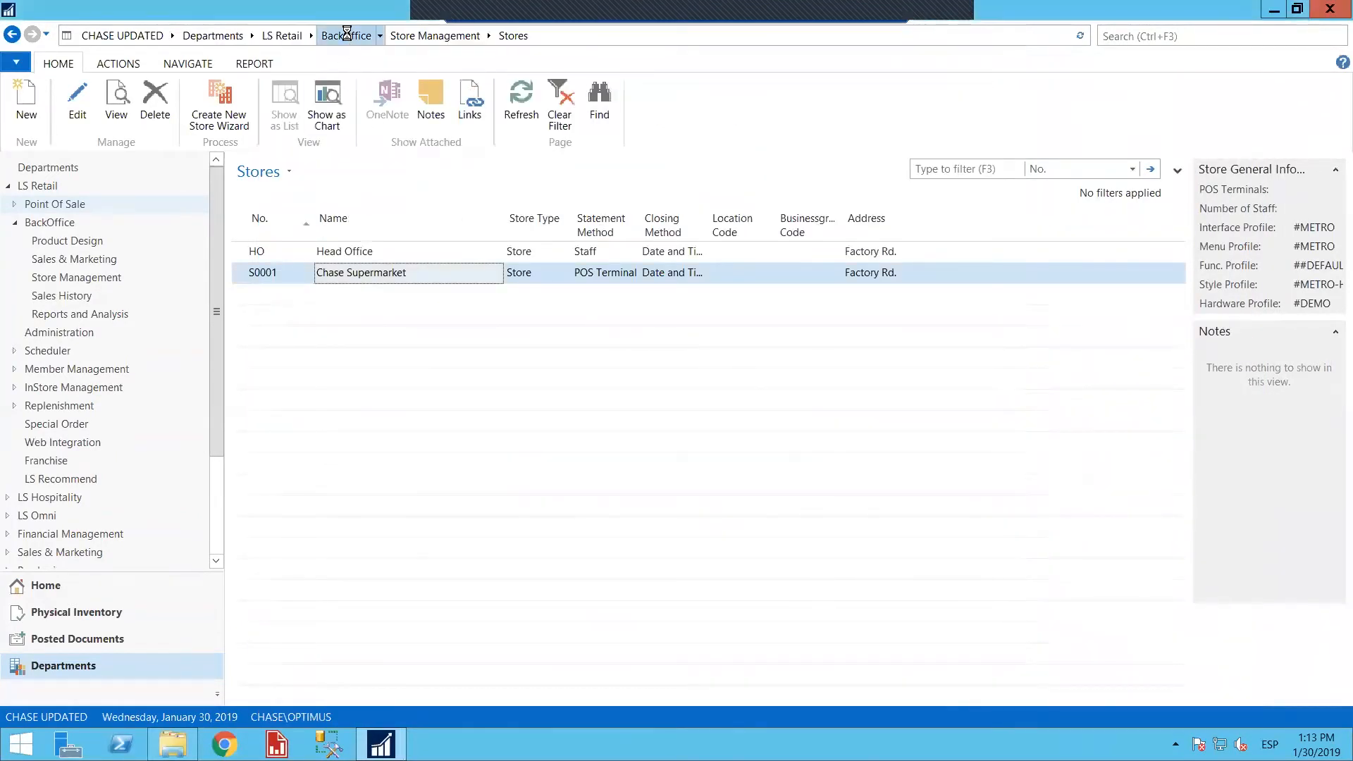
# Leave the Stores list, search for "retail" and open the Retail Users page
pyautogui.click(347, 34)
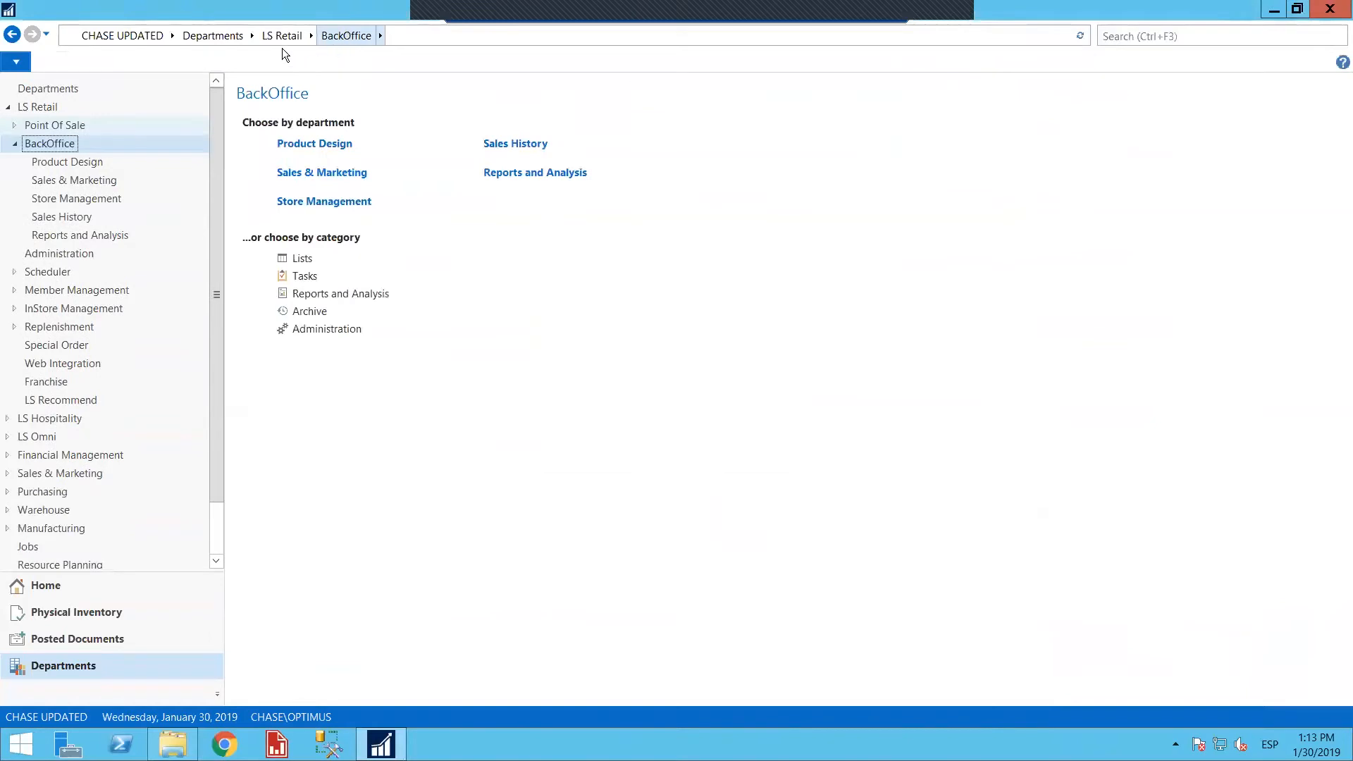
pyautogui.click(1135, 39)
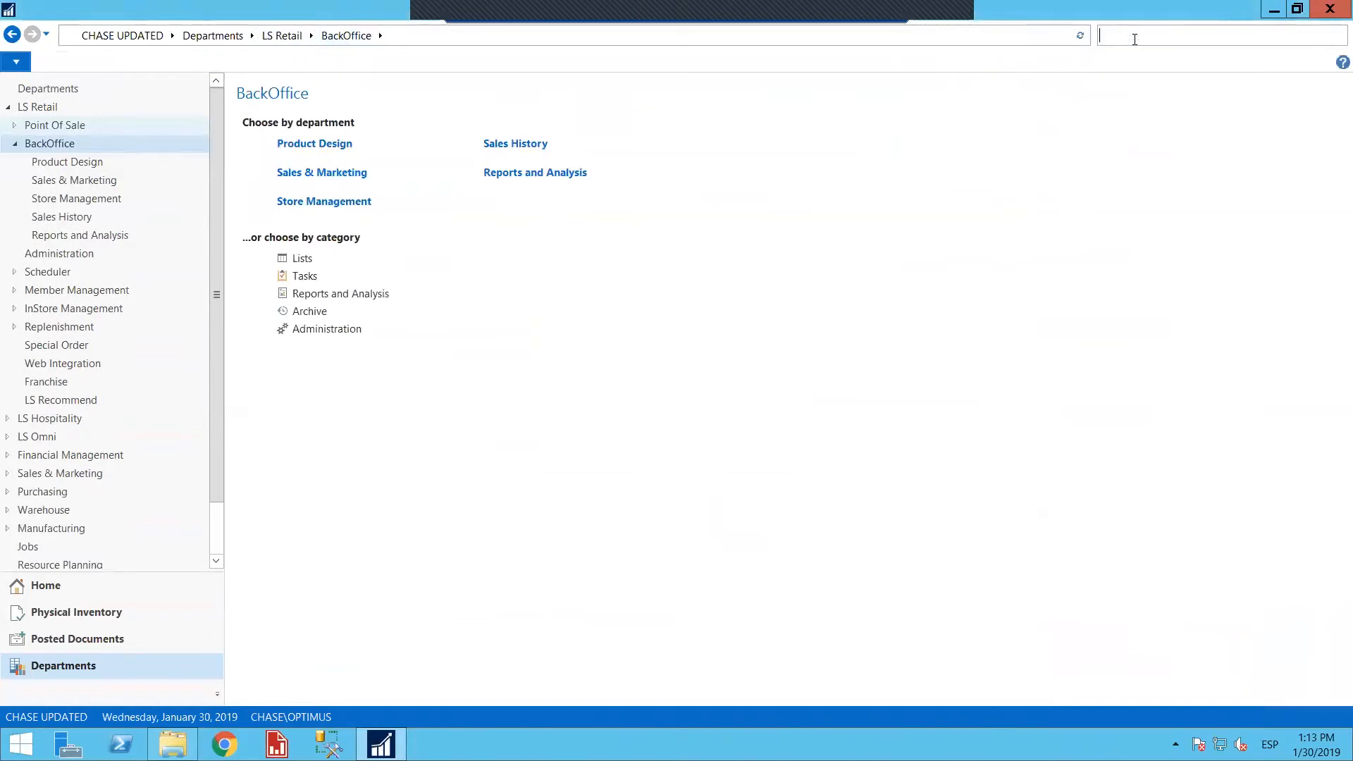
pyautogui.write('retail')
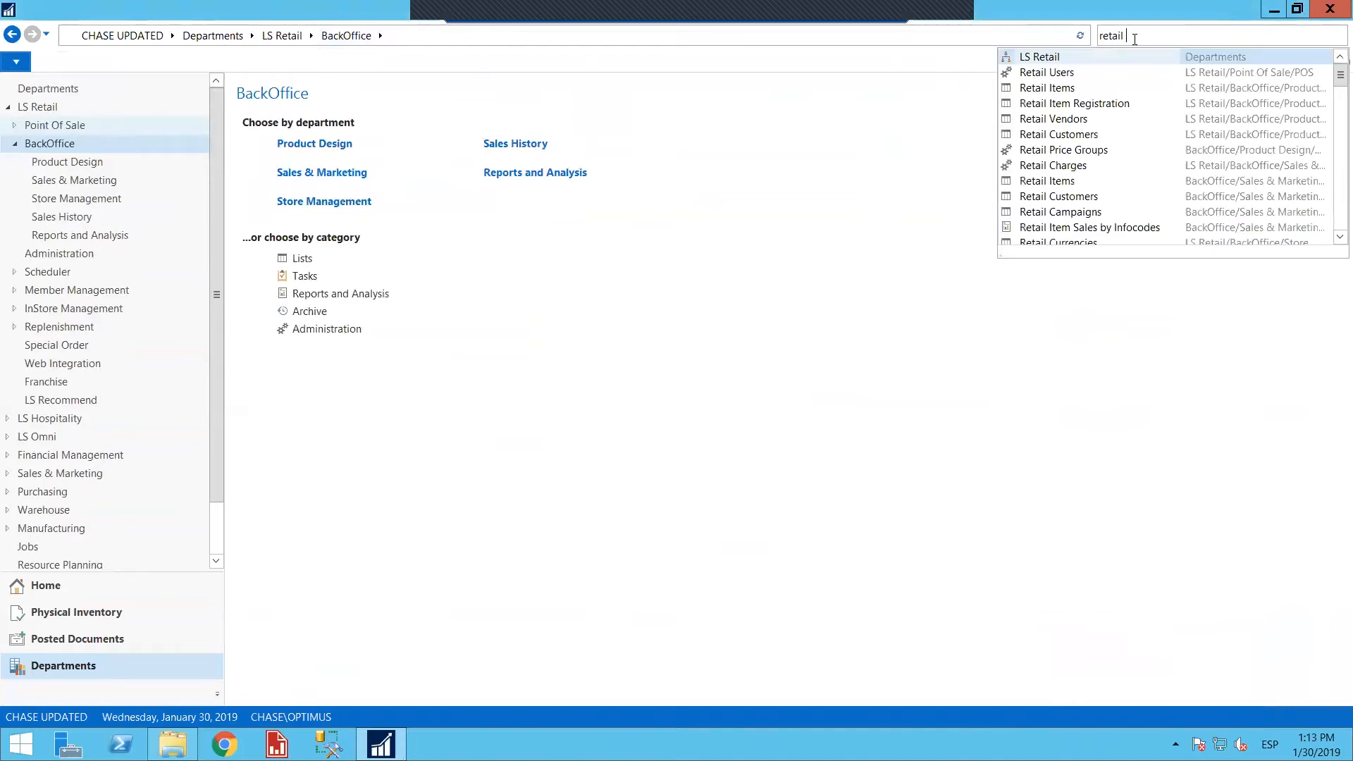
pyautogui.click(1070, 73)
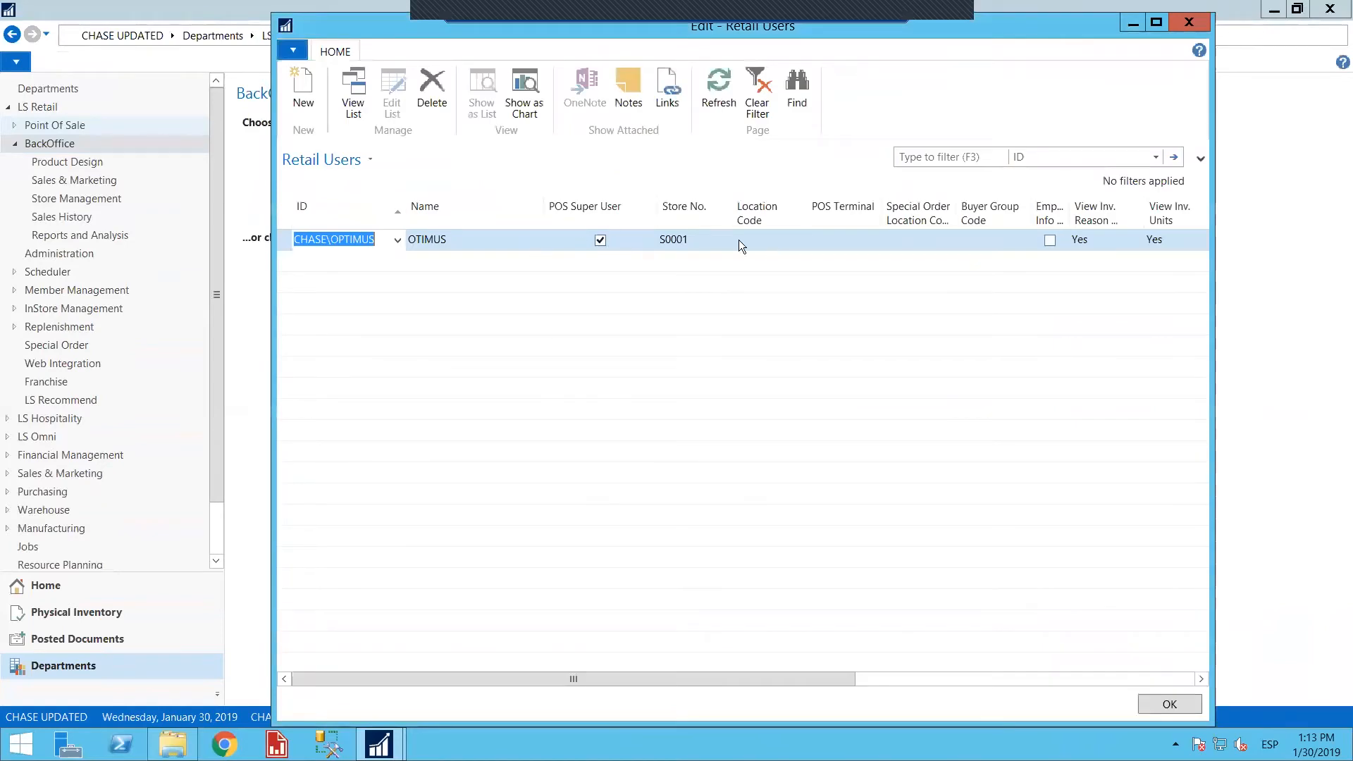
# Assign POS terminal P0001 to the retail user of store S0001 and close the Retail Users page
pyautogui.click(761, 239)
pyautogui.click(861, 246)
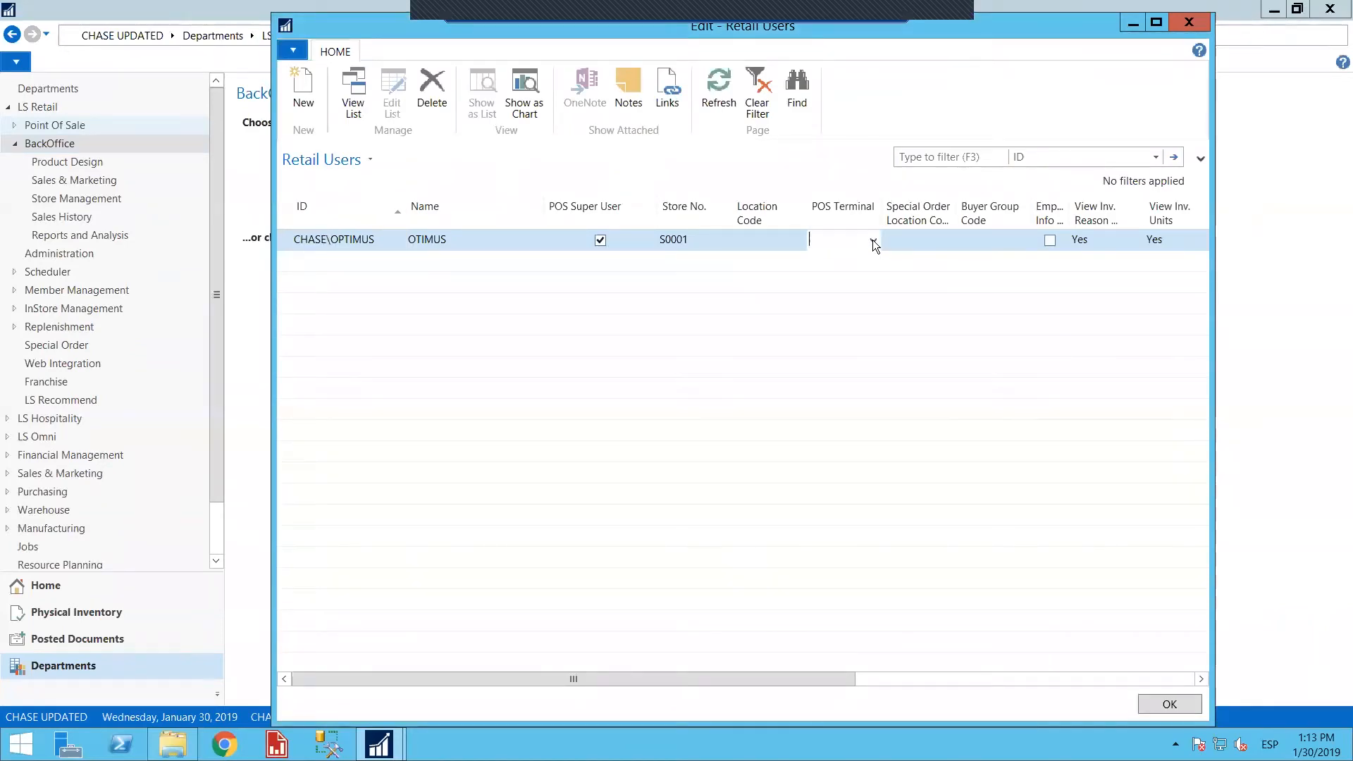
pyautogui.click(846, 296)
pyautogui.click(431, 240)
pyautogui.doubleClick(430, 239)
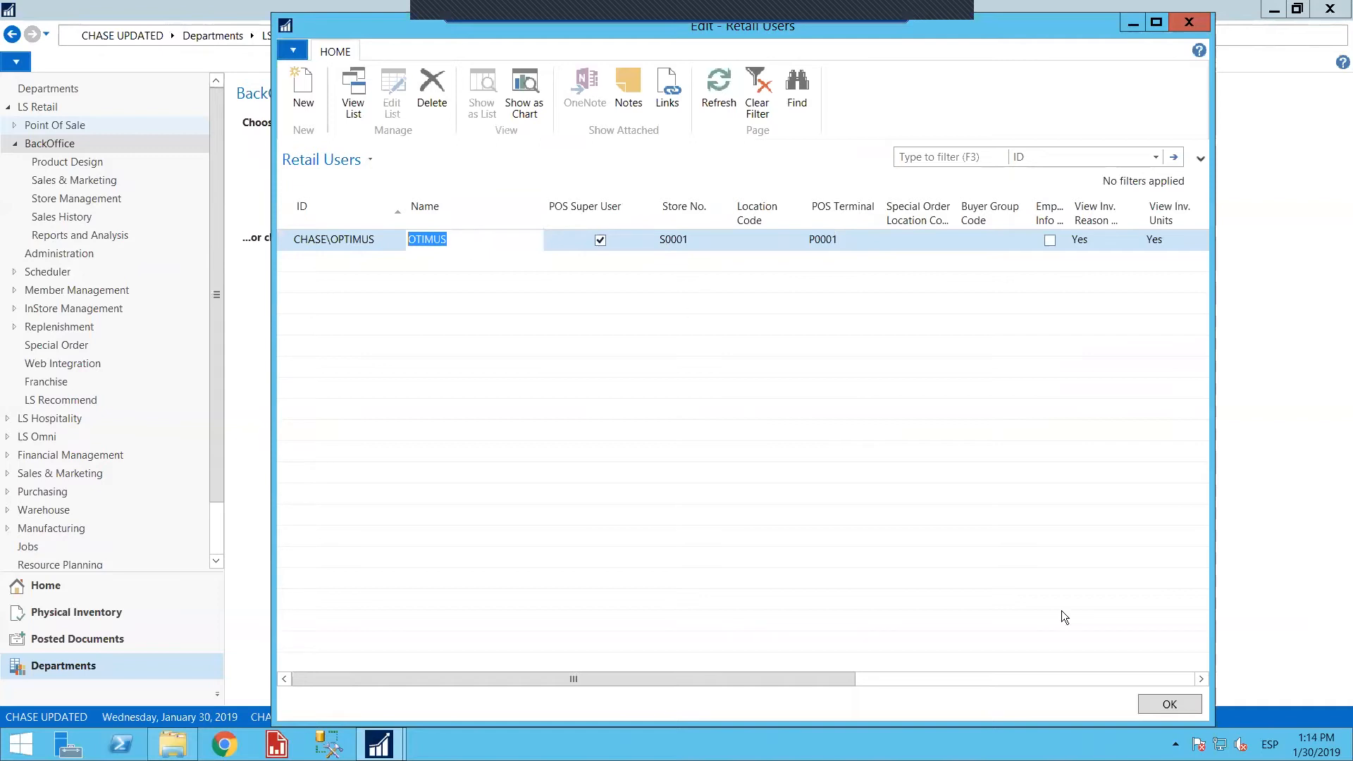
pyautogui.click(1146, 696)
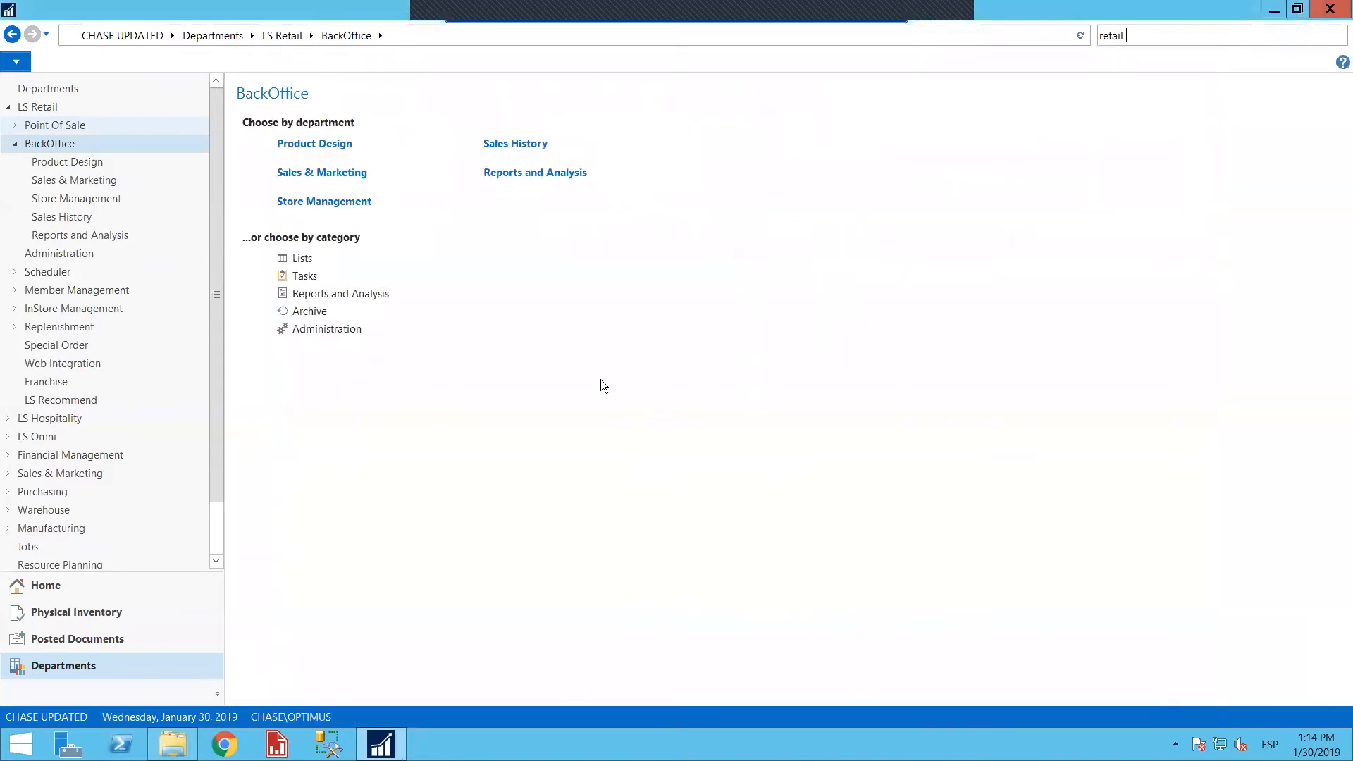
# Try to run the POS client from LS Retail's Point Of Sale department
pyautogui.click(281, 35)
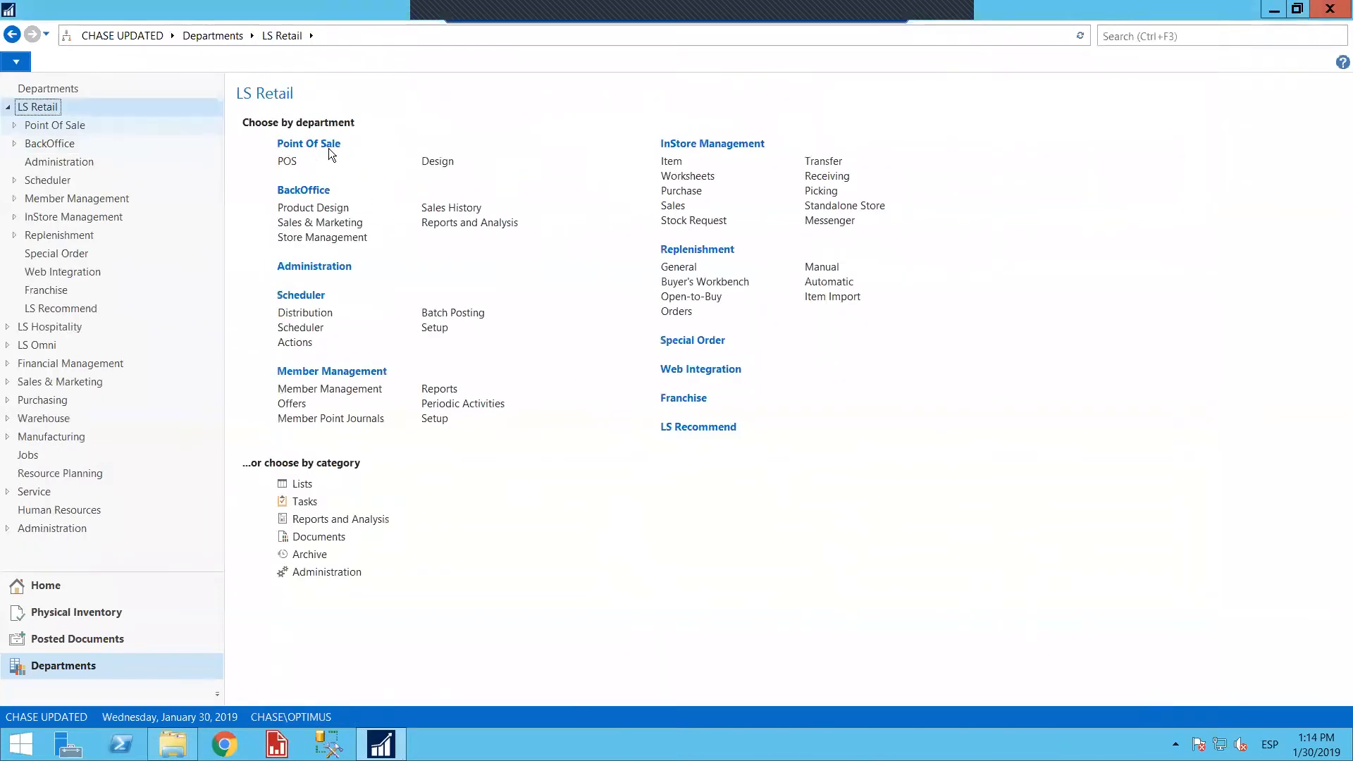
pyautogui.click(289, 162)
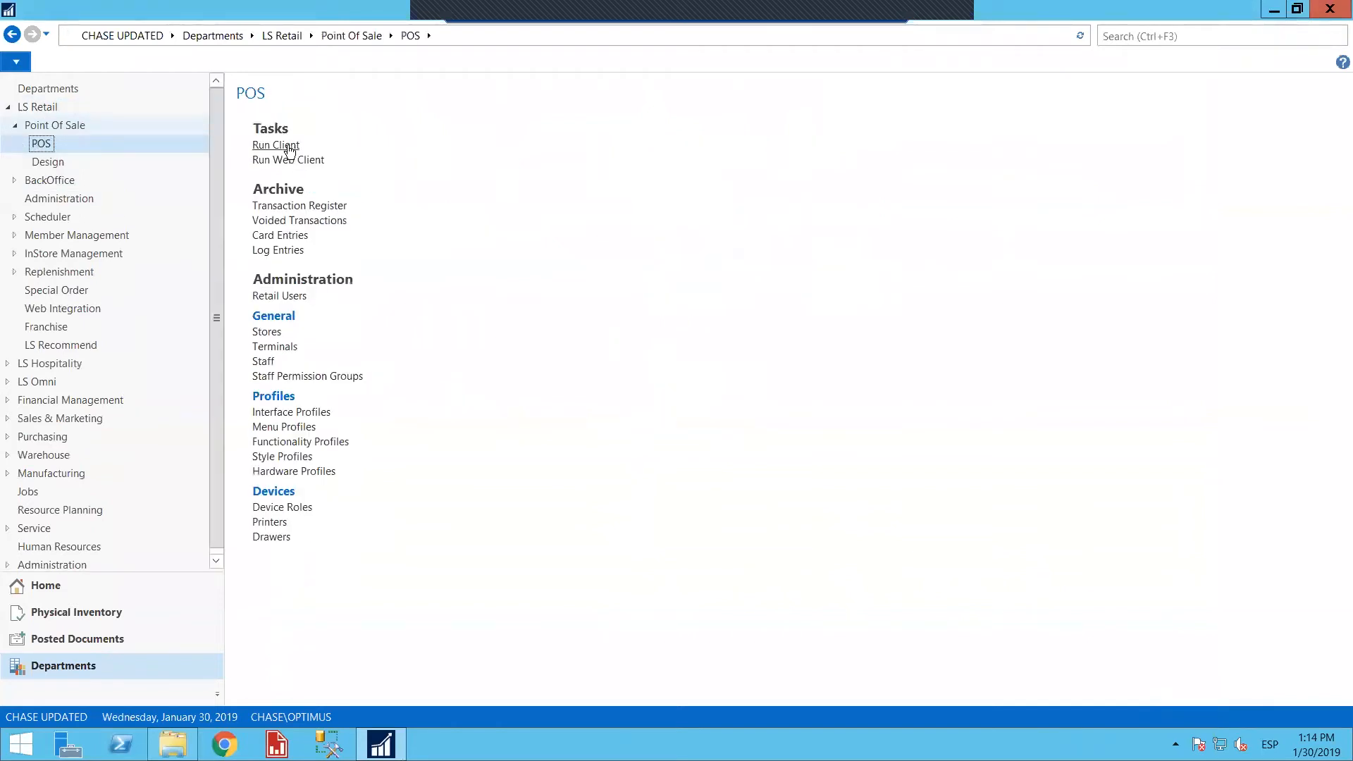
pyautogui.click(289, 148)
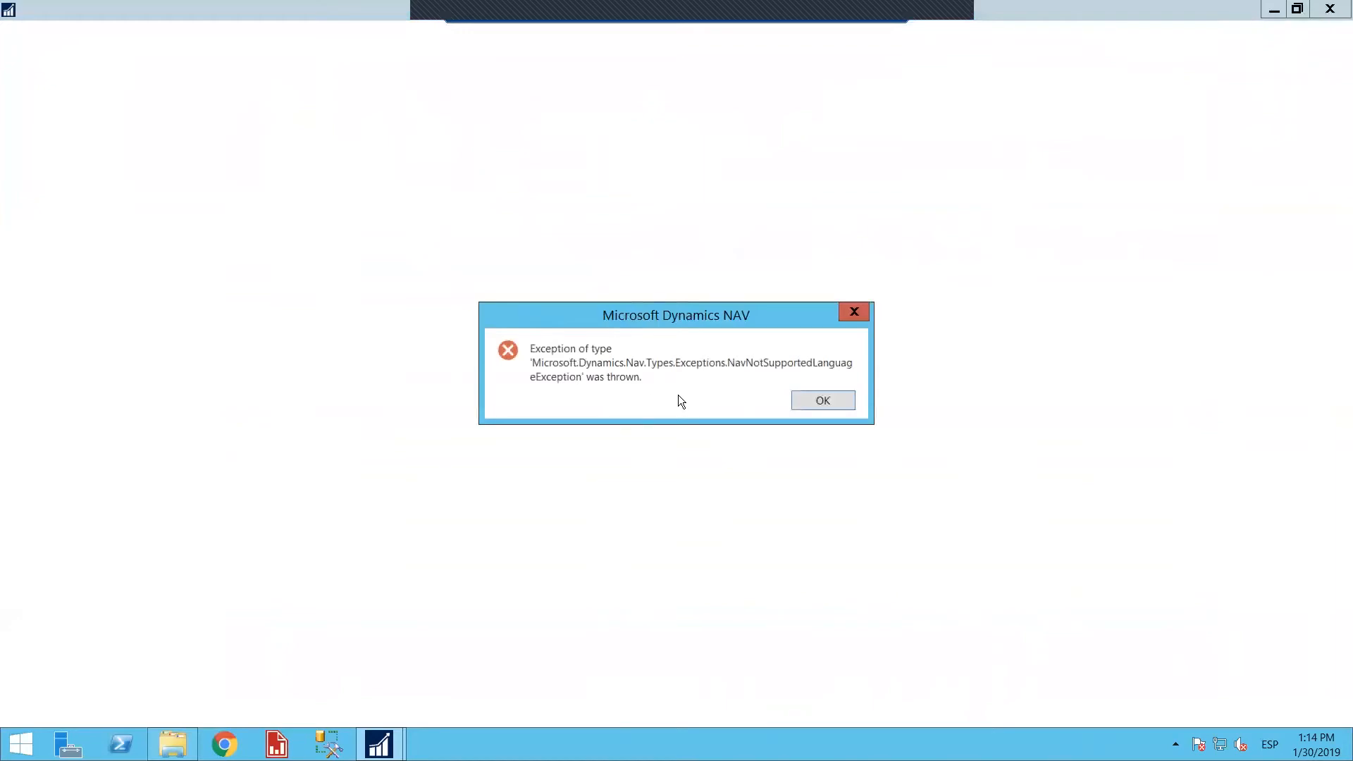
# Dismiss the error and information messages raised during POS startup and try to close the EPOS Main window
pyautogui.click(830, 403)
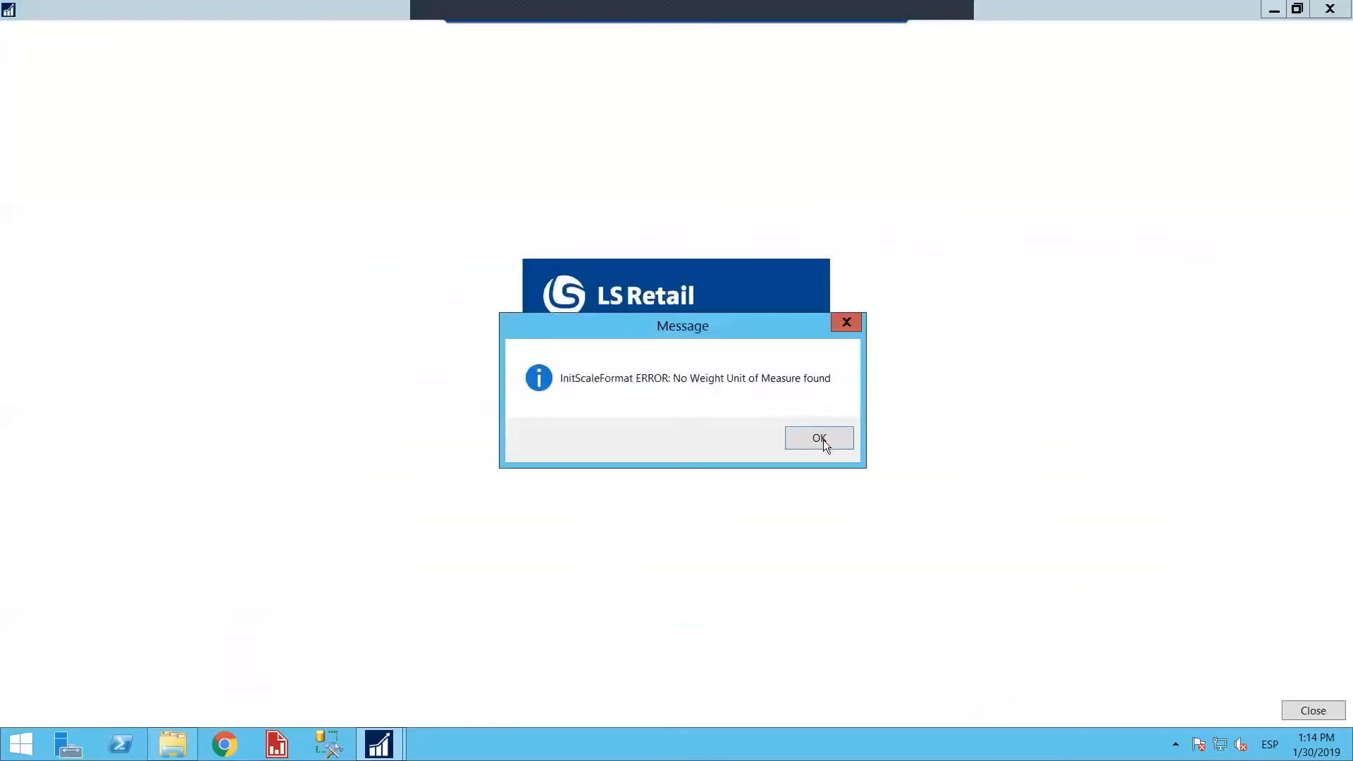
pyautogui.click(820, 434)
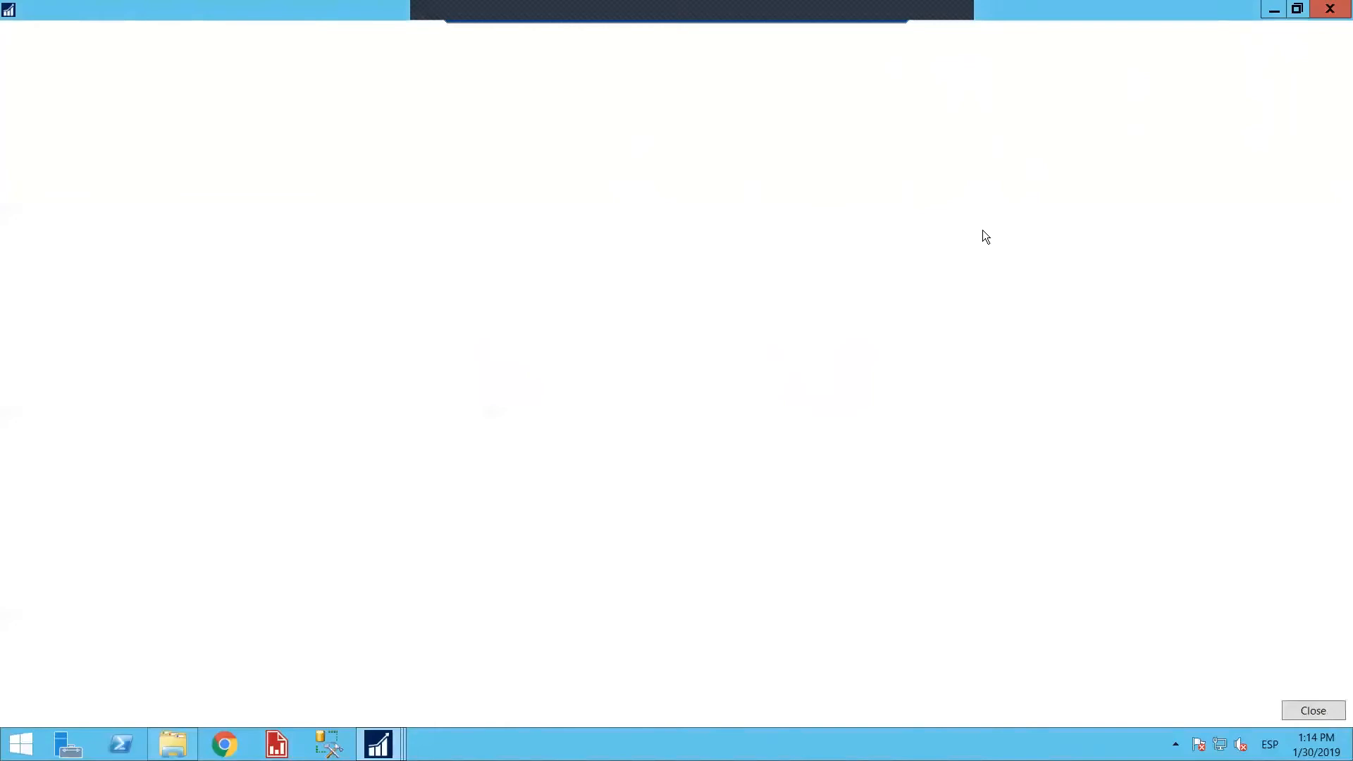
pyautogui.moveTo(1122, 9); pyautogui.dragTo(1172, 33)
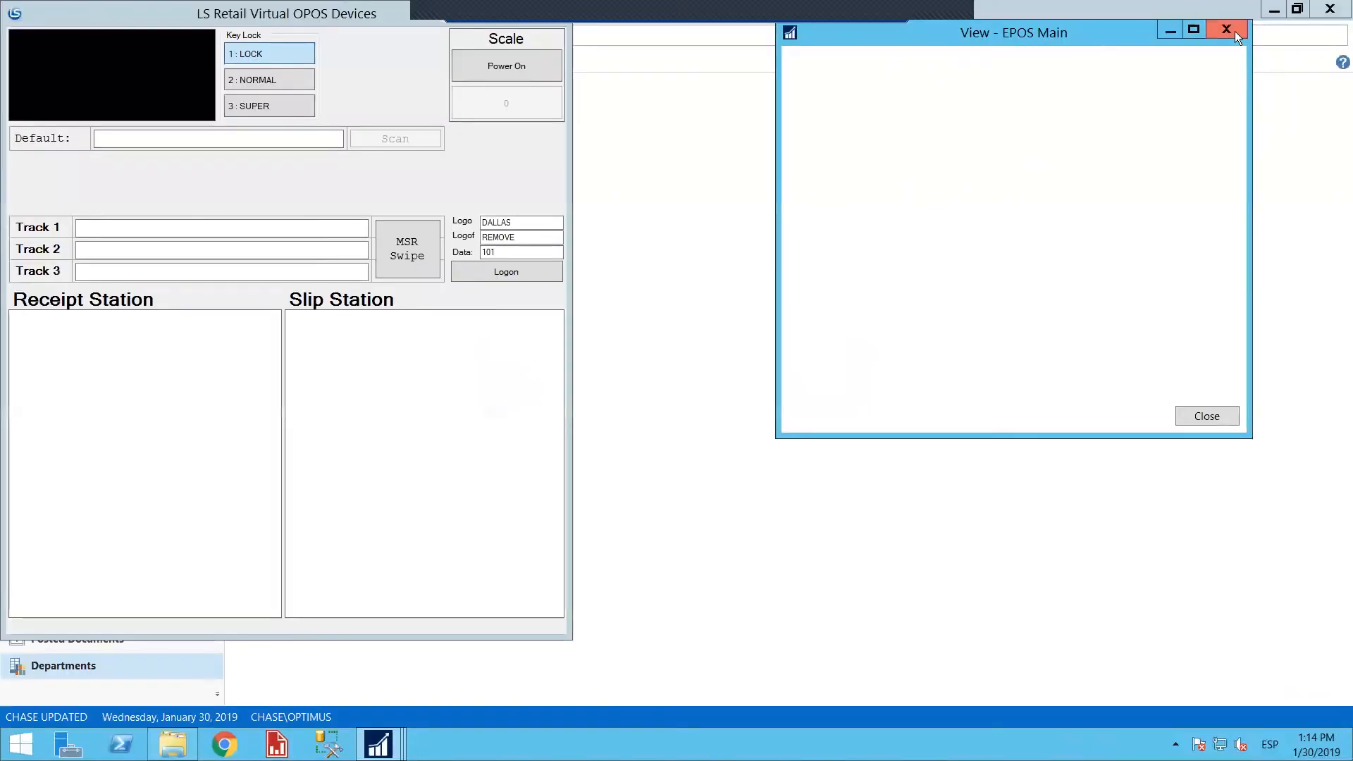
pyautogui.click(1234, 31)
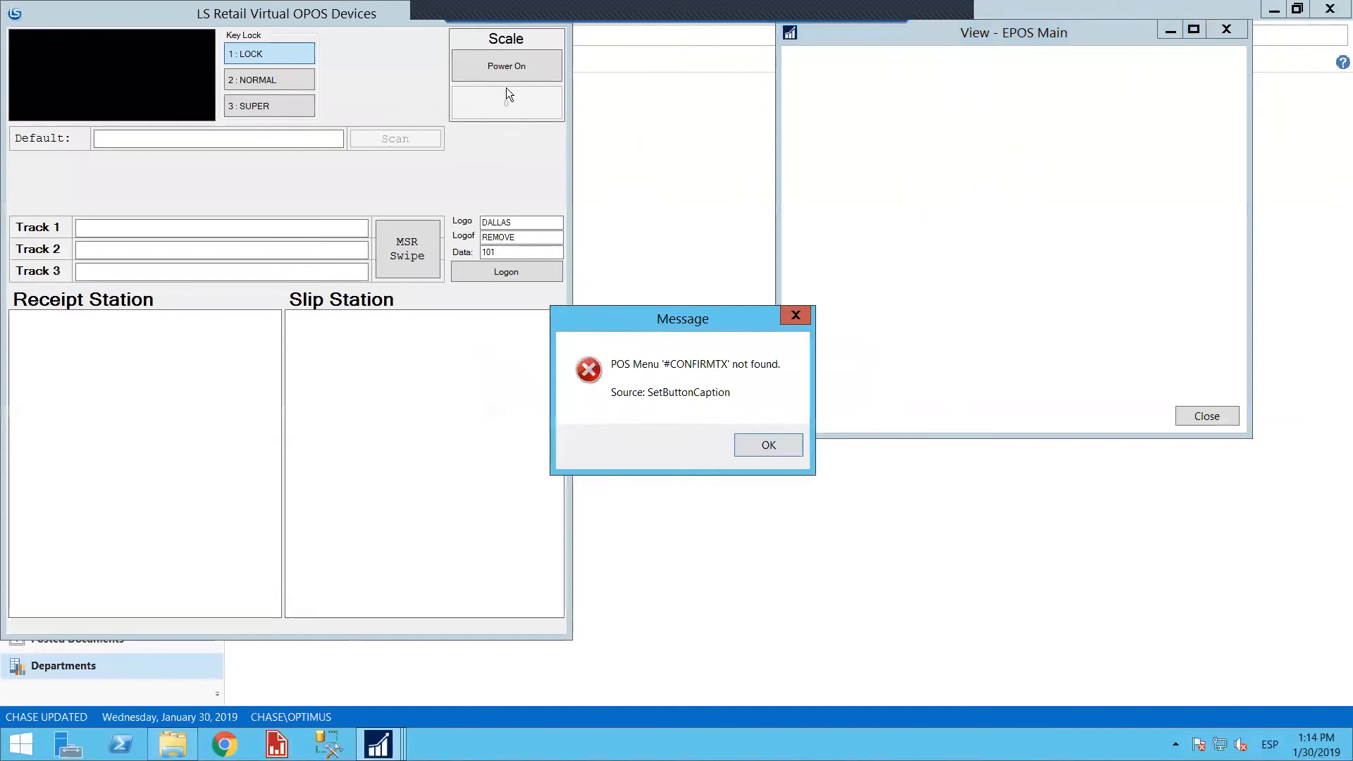
pyautogui.moveTo(624, 13); pyautogui.dragTo(811, 24)
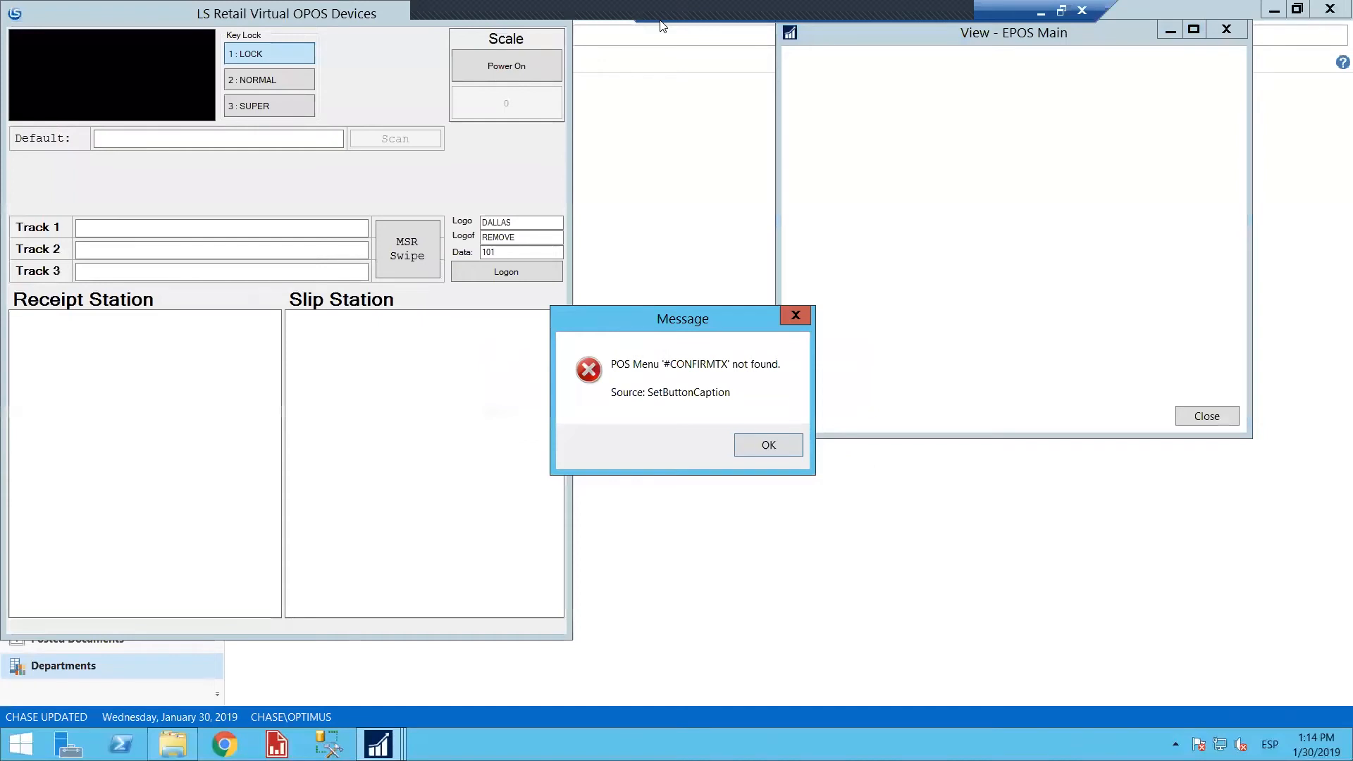
pyautogui.click(784, 441)
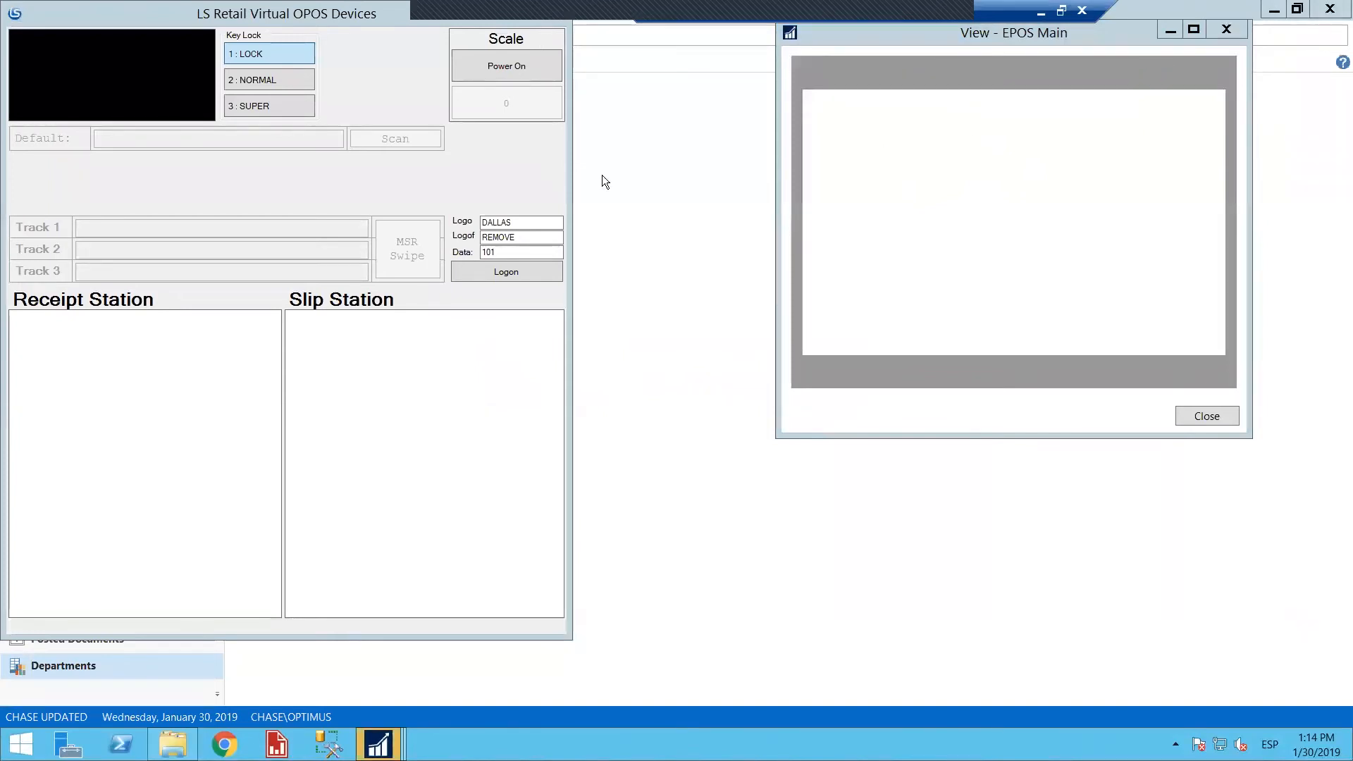
# Open Task Manager and expand the Microsoft.Dynamics.Nav.Client process to list its windows
pyautogui.click(10, 753)
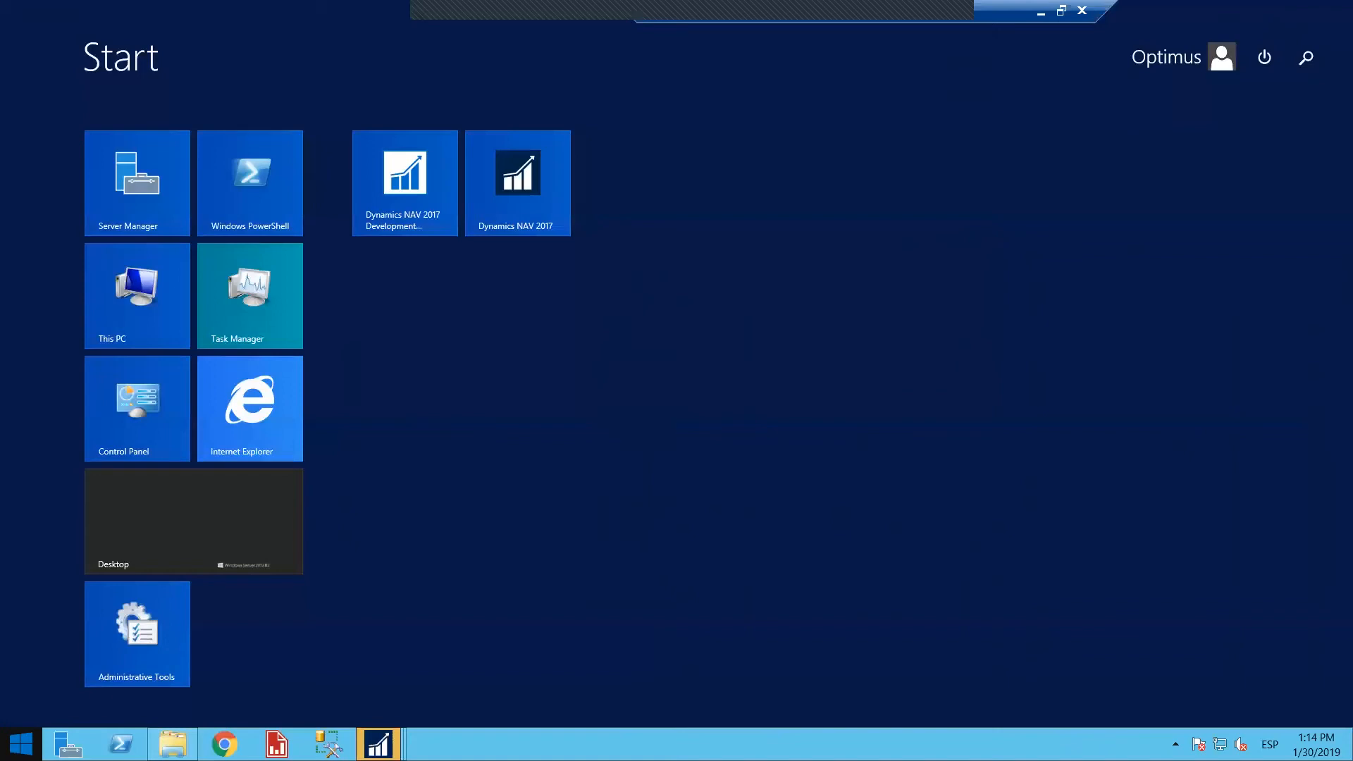
pyautogui.click(242, 275)
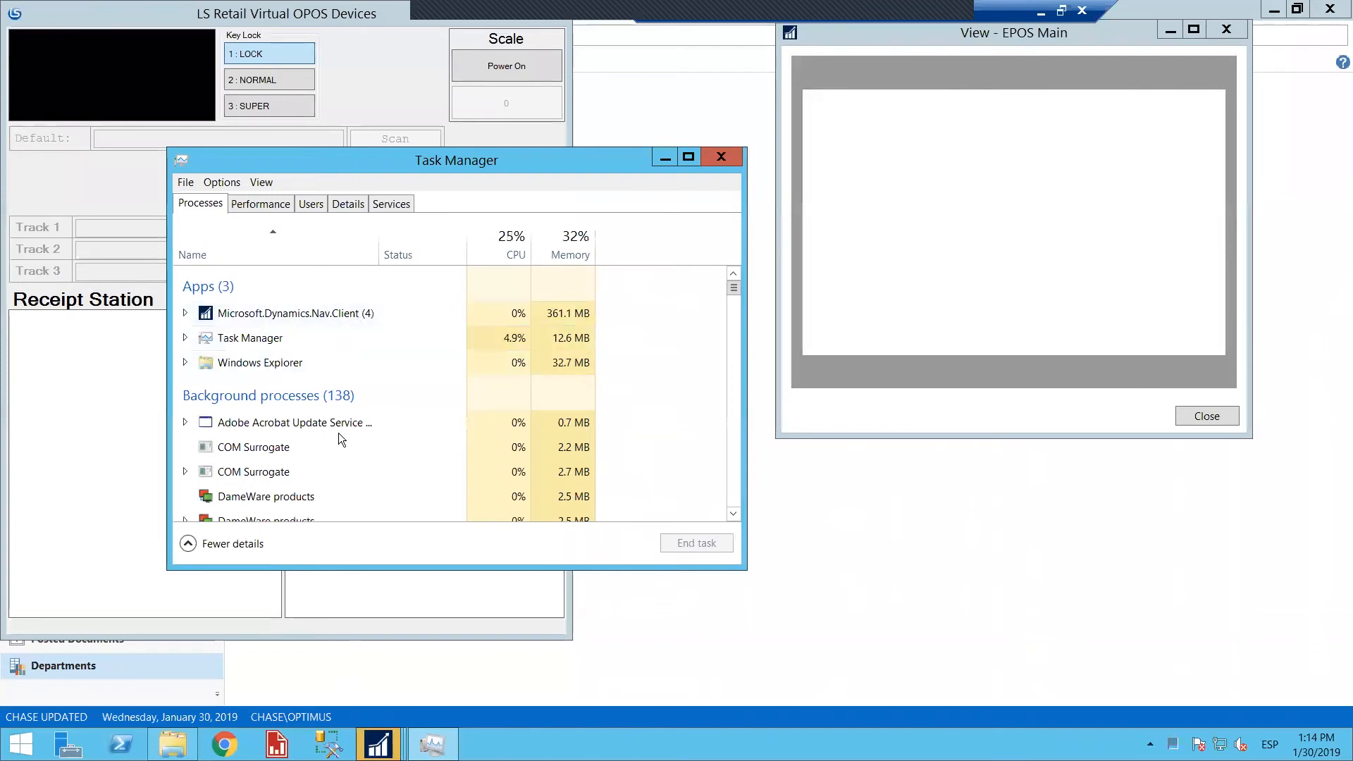
pyautogui.click(734, 512)
pyautogui.click(203, 292)
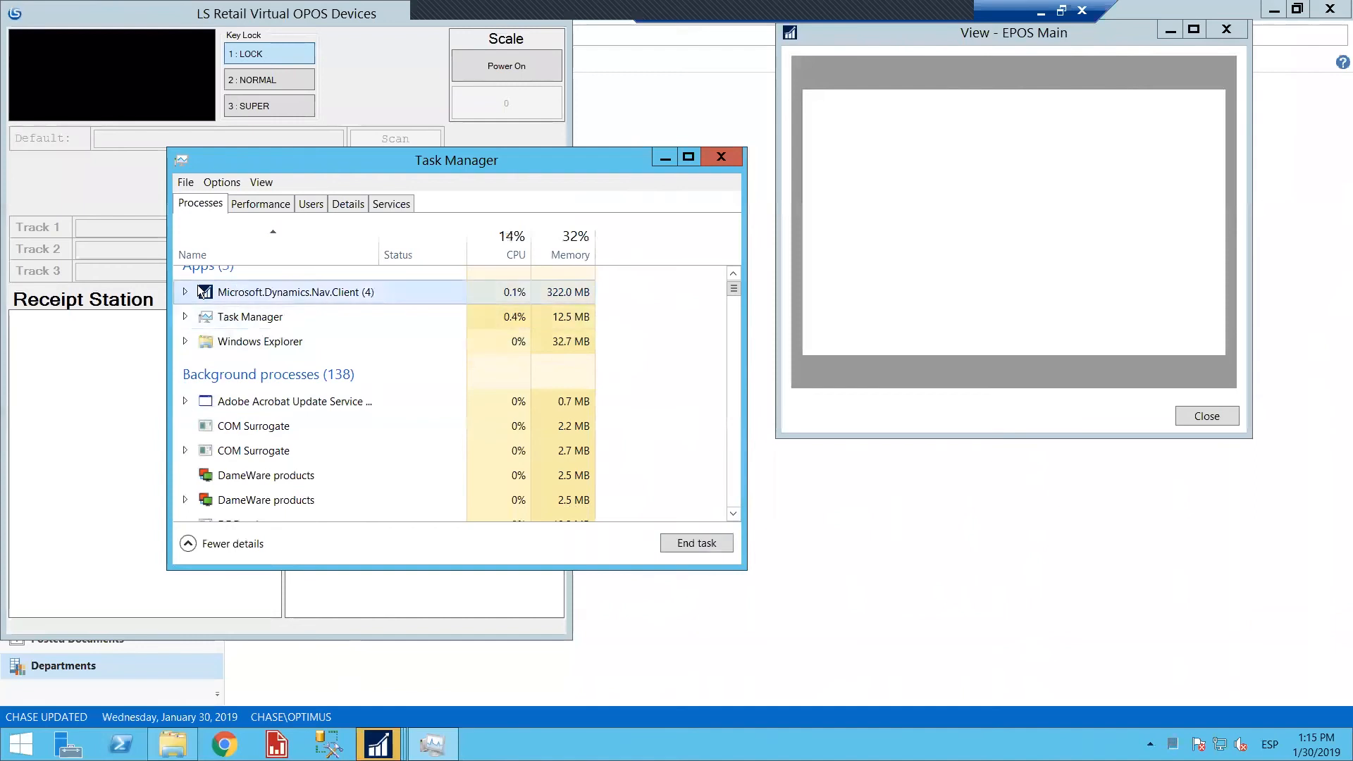
pyautogui.click(185, 291)
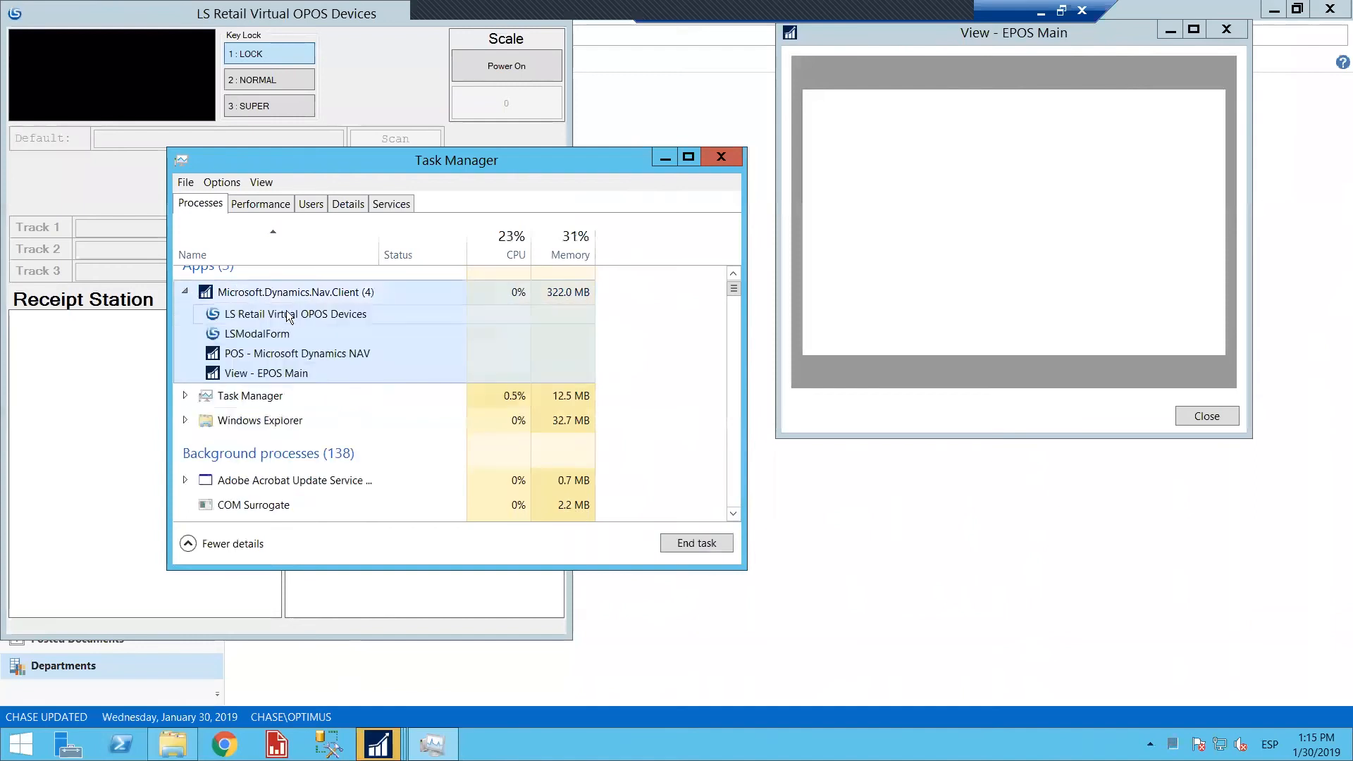
# Try to end the View - EPOS Main, LSModalForm and LS Retail Virtual OPOS Devices tasks of the NAV client
pyautogui.click(314, 336)
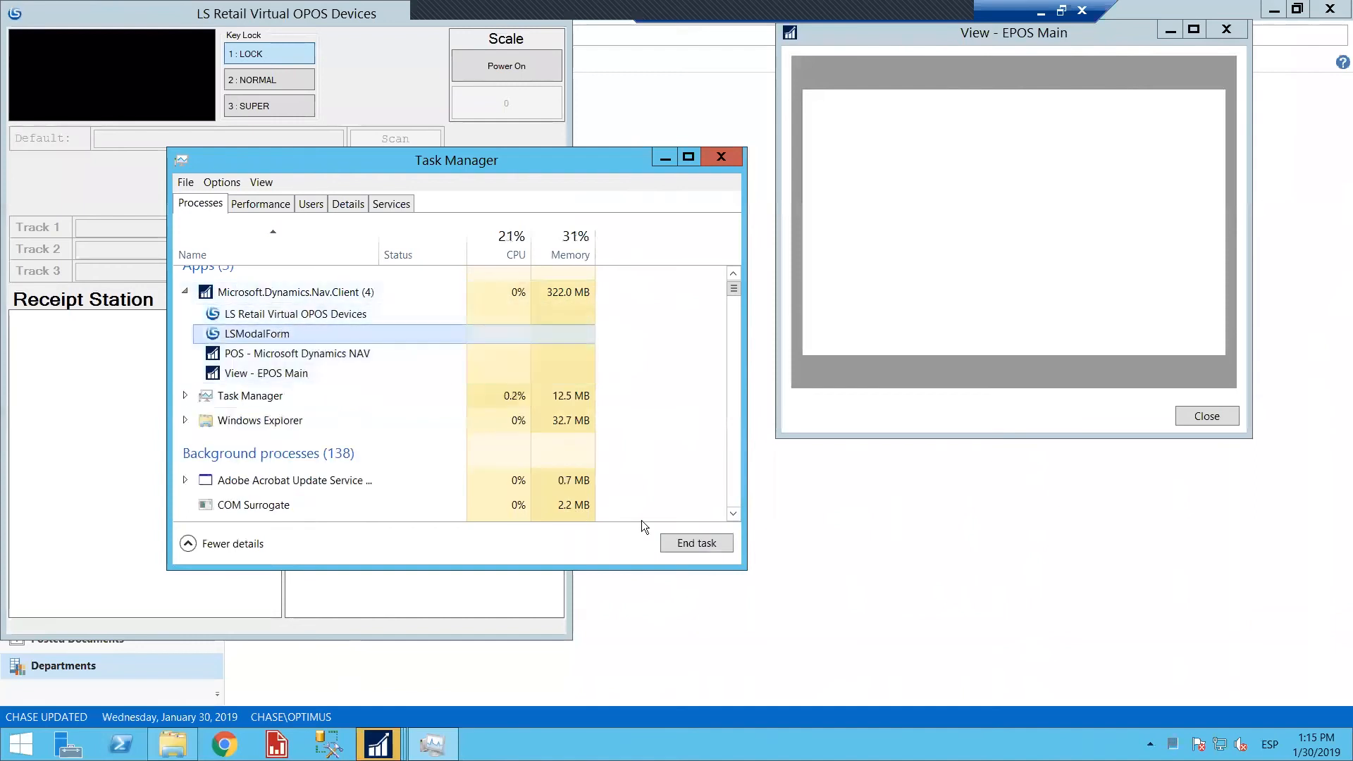
pyautogui.click(334, 375)
pyautogui.click(689, 544)
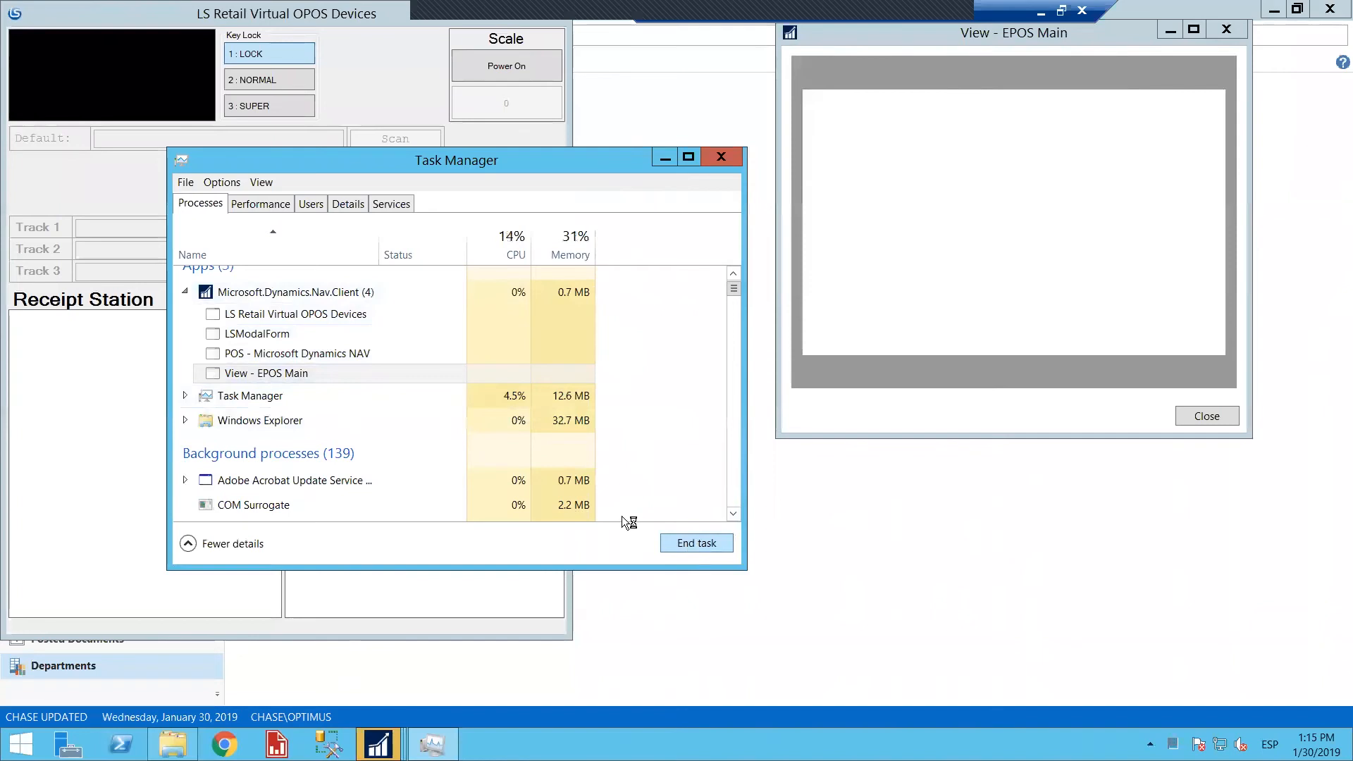
pyautogui.click(283, 336)
pyautogui.click(694, 541)
pyautogui.click(350, 318)
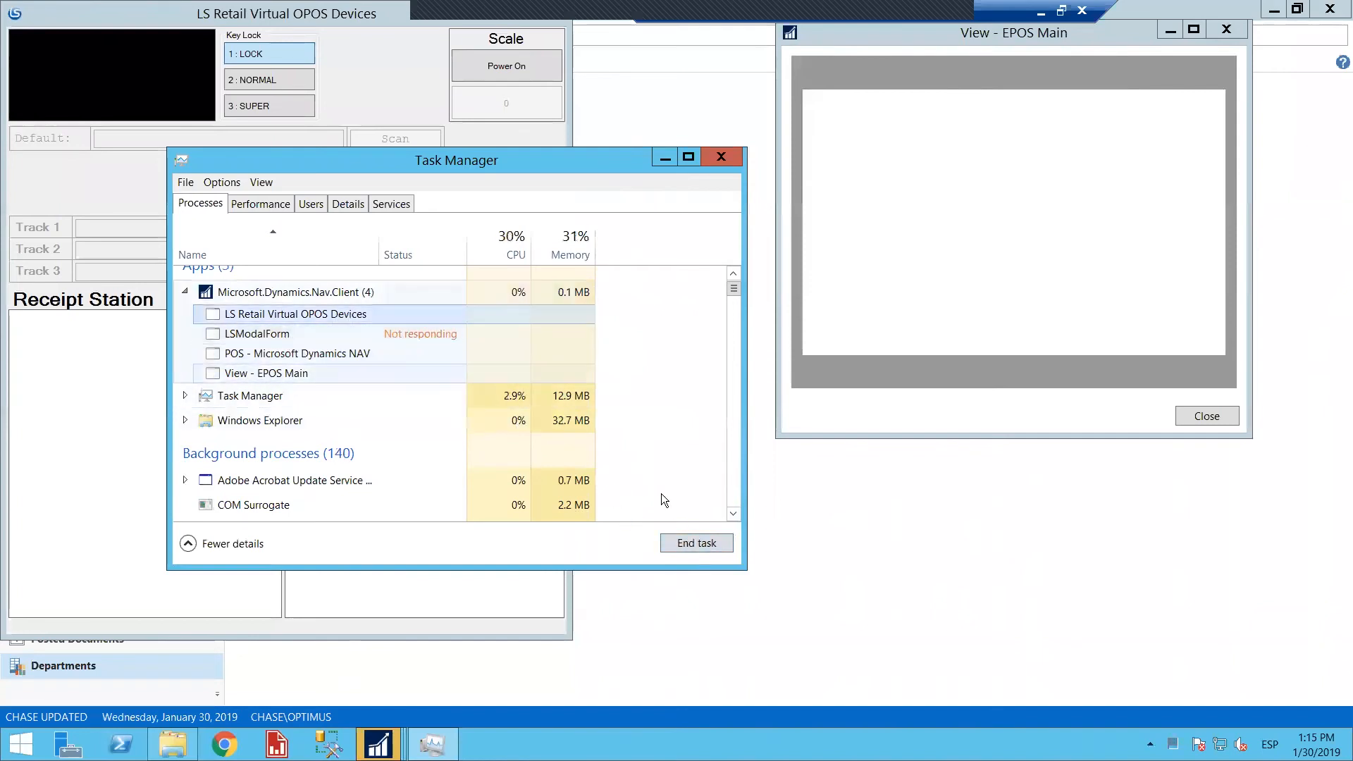
pyautogui.click(694, 542)
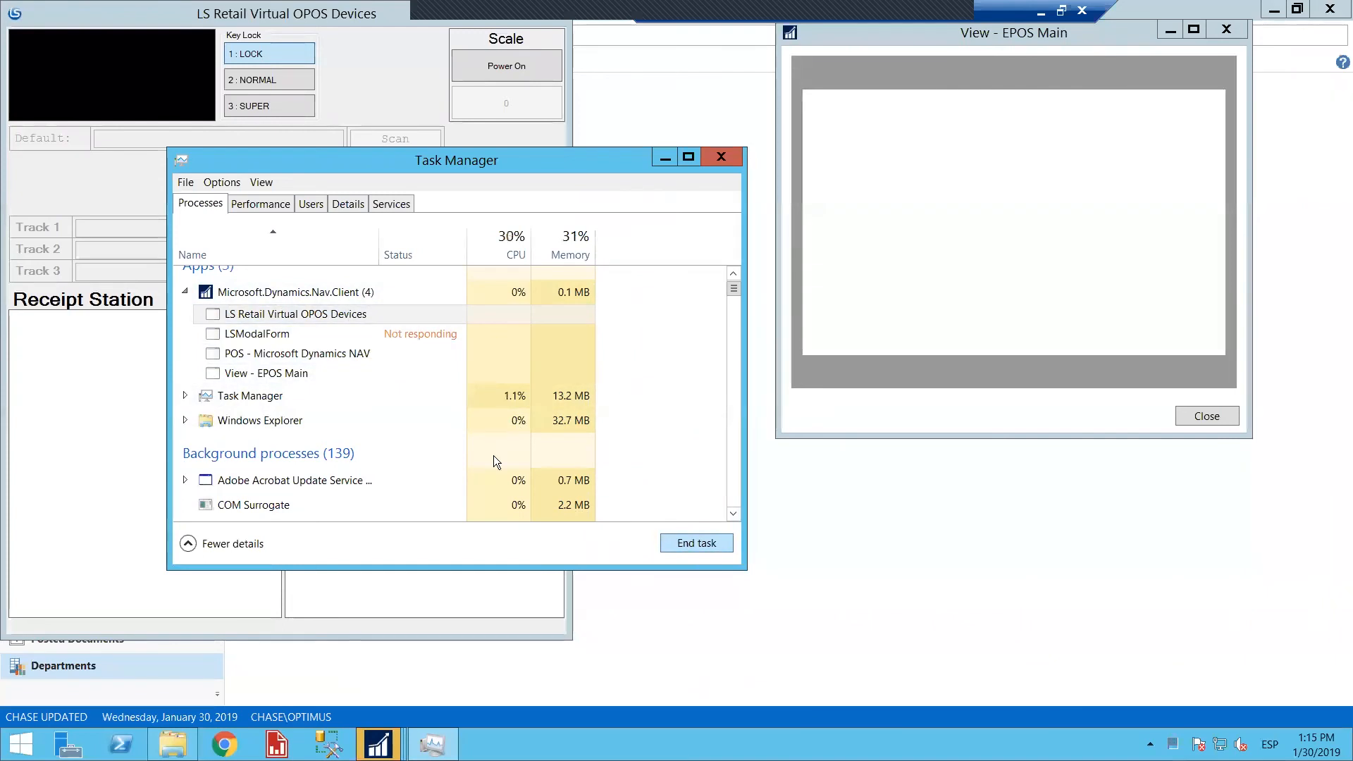
pyautogui.click(305, 372)
pyautogui.click(680, 543)
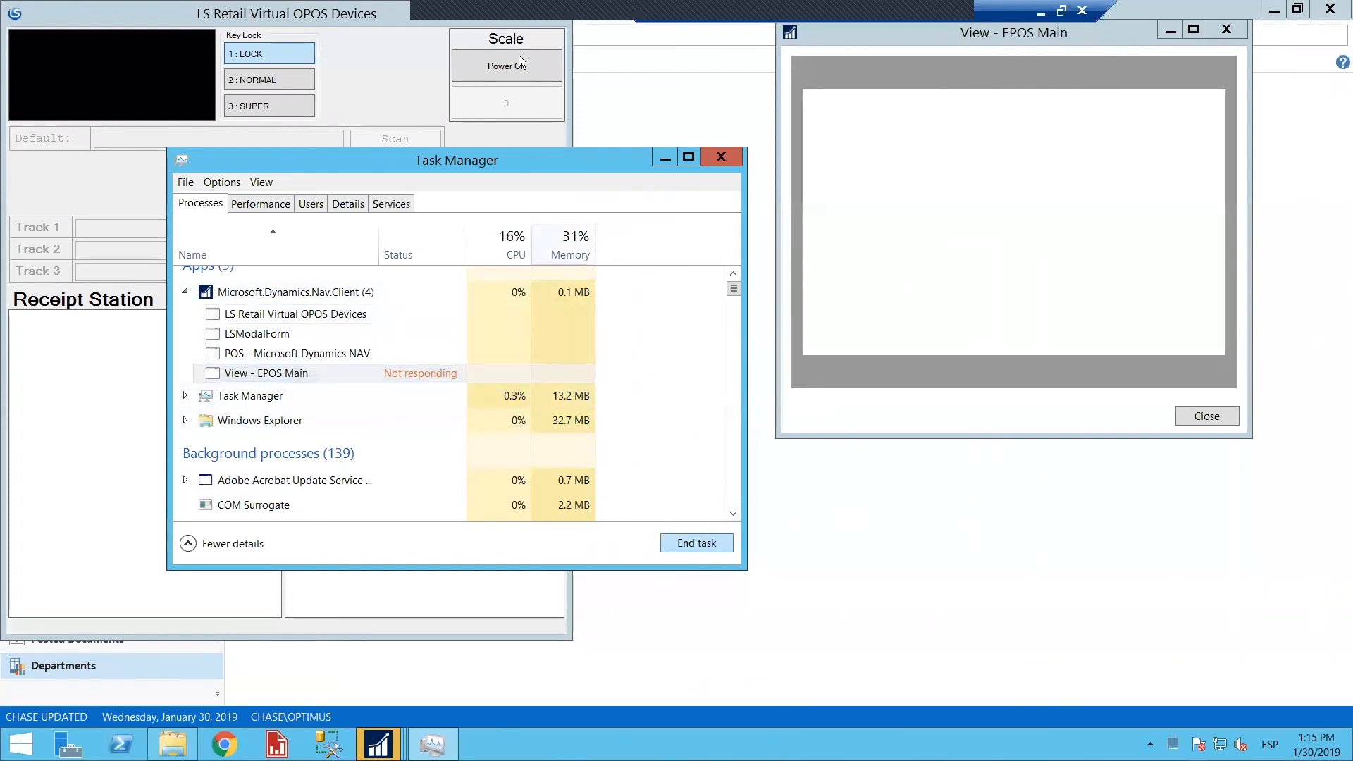
# Try again to close the EPOS Main window and end the LS Retail Virtual OPOS Devices task
pyautogui.click(1229, 32)
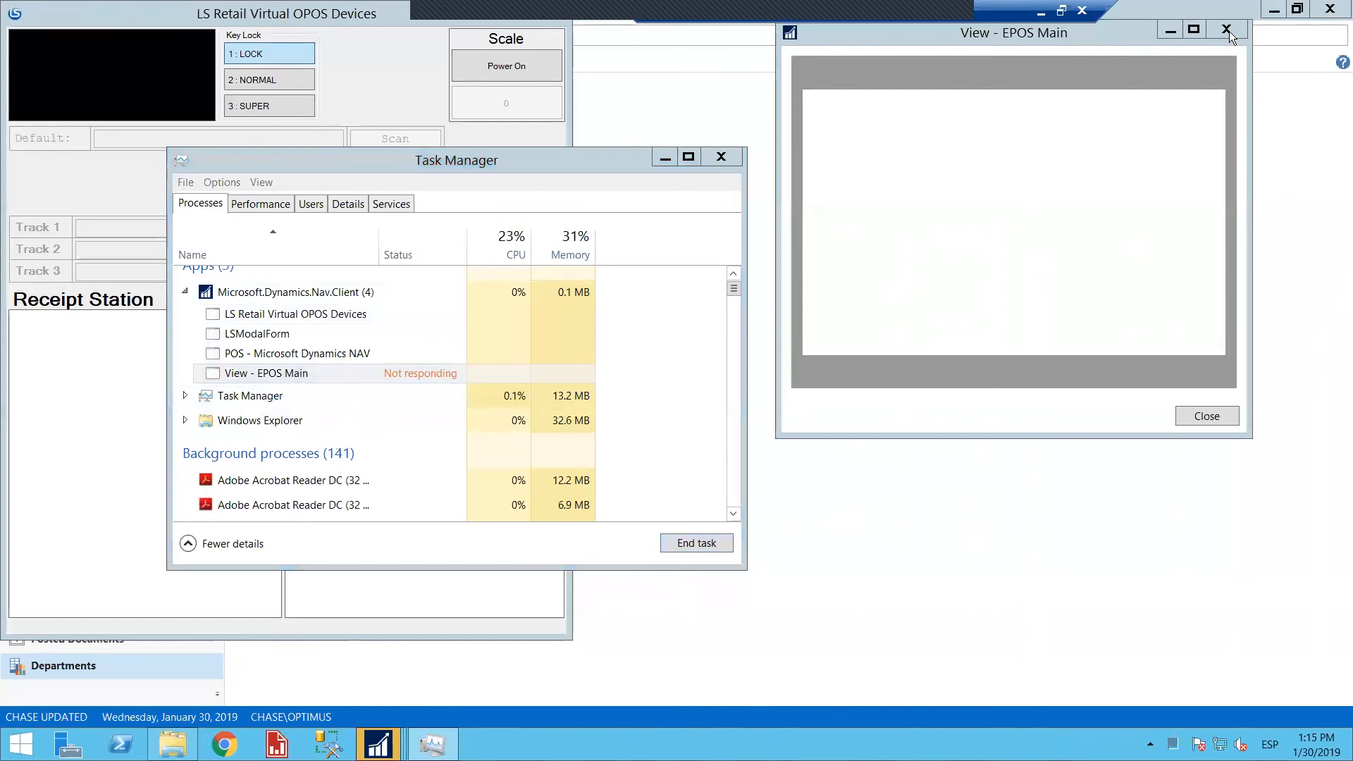
pyautogui.click(345, 375)
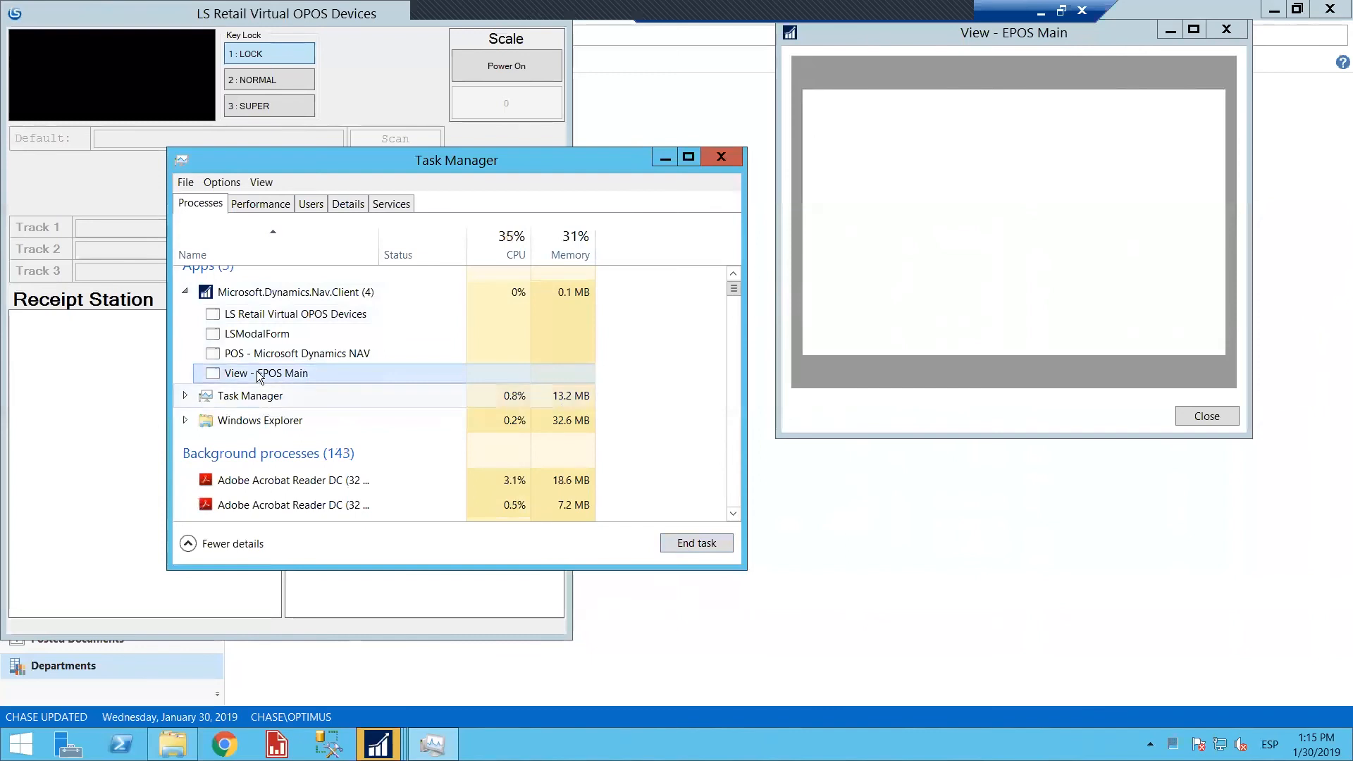
pyautogui.click(254, 342)
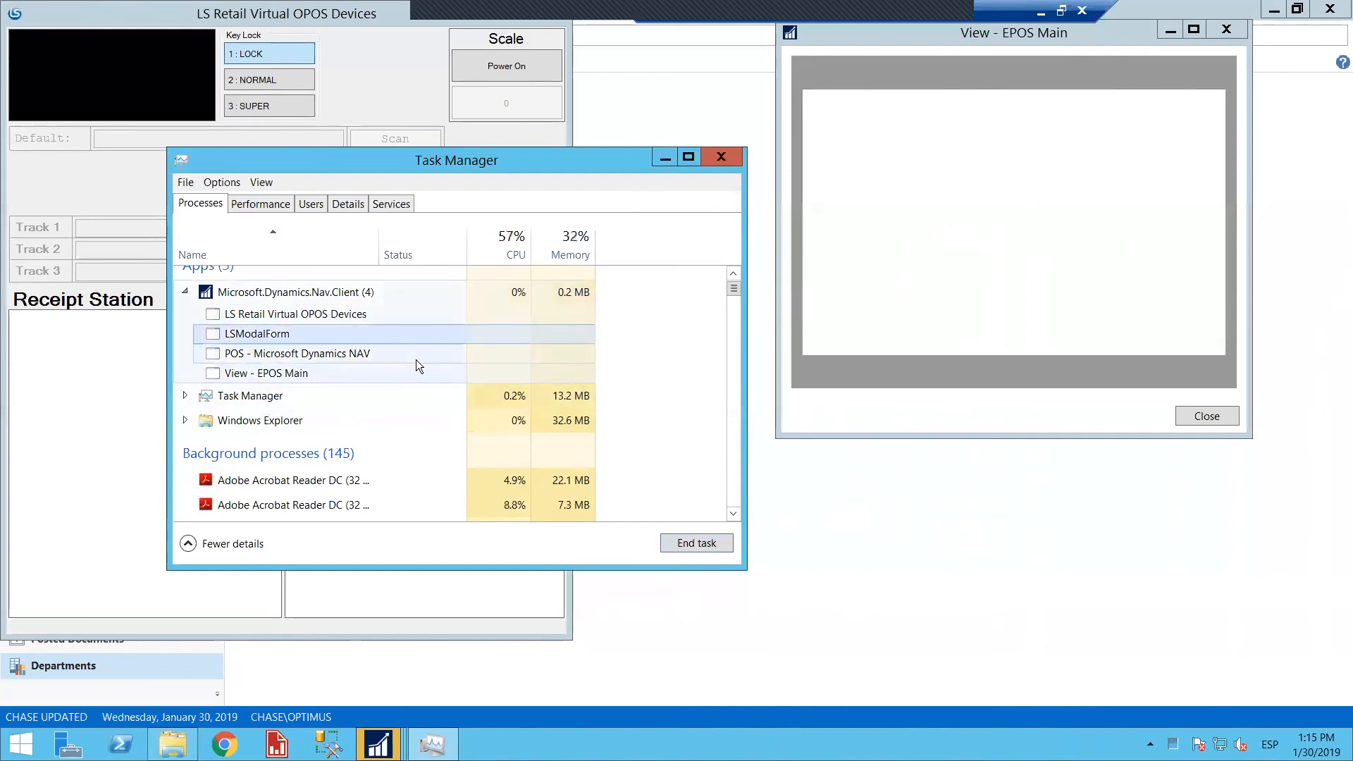
pyautogui.click(358, 318)
pyautogui.click(358, 319)
pyautogui.click(692, 548)
pyautogui.click(517, 25)
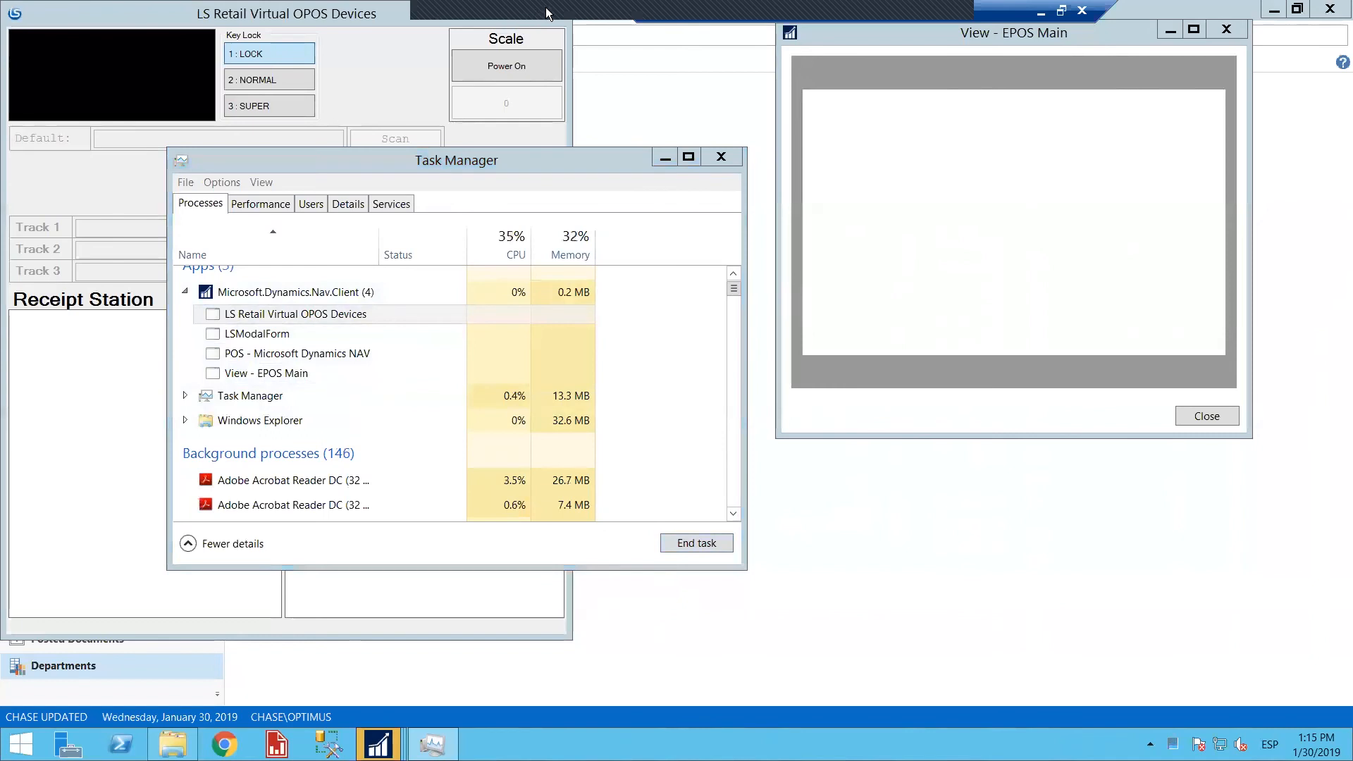
# Try once more to end the LSModalForm and View - EPOS Main tasks, and close Task Manager
pyautogui.click(337, 336)
pyautogui.click(721, 541)
pyautogui.click(331, 354)
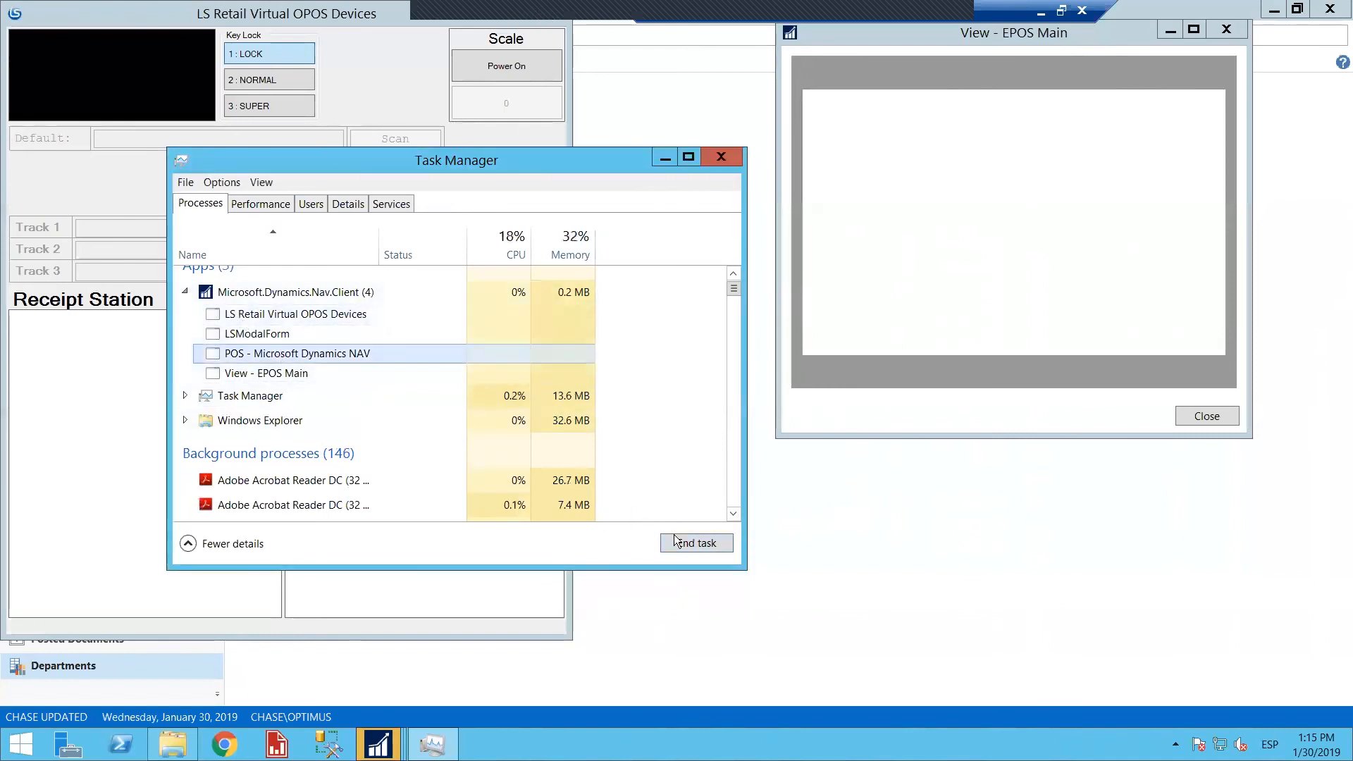
pyautogui.rightClick(303, 373)
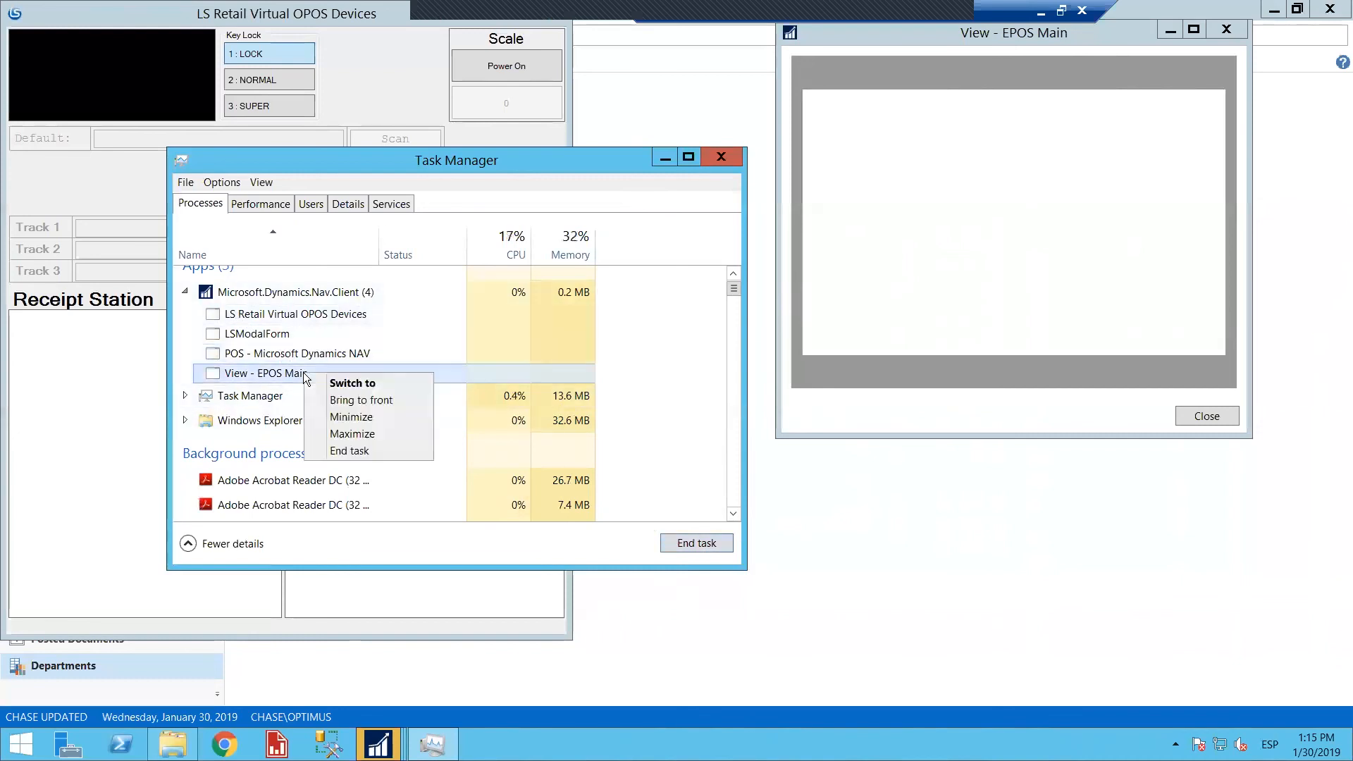
pyautogui.click(366, 449)
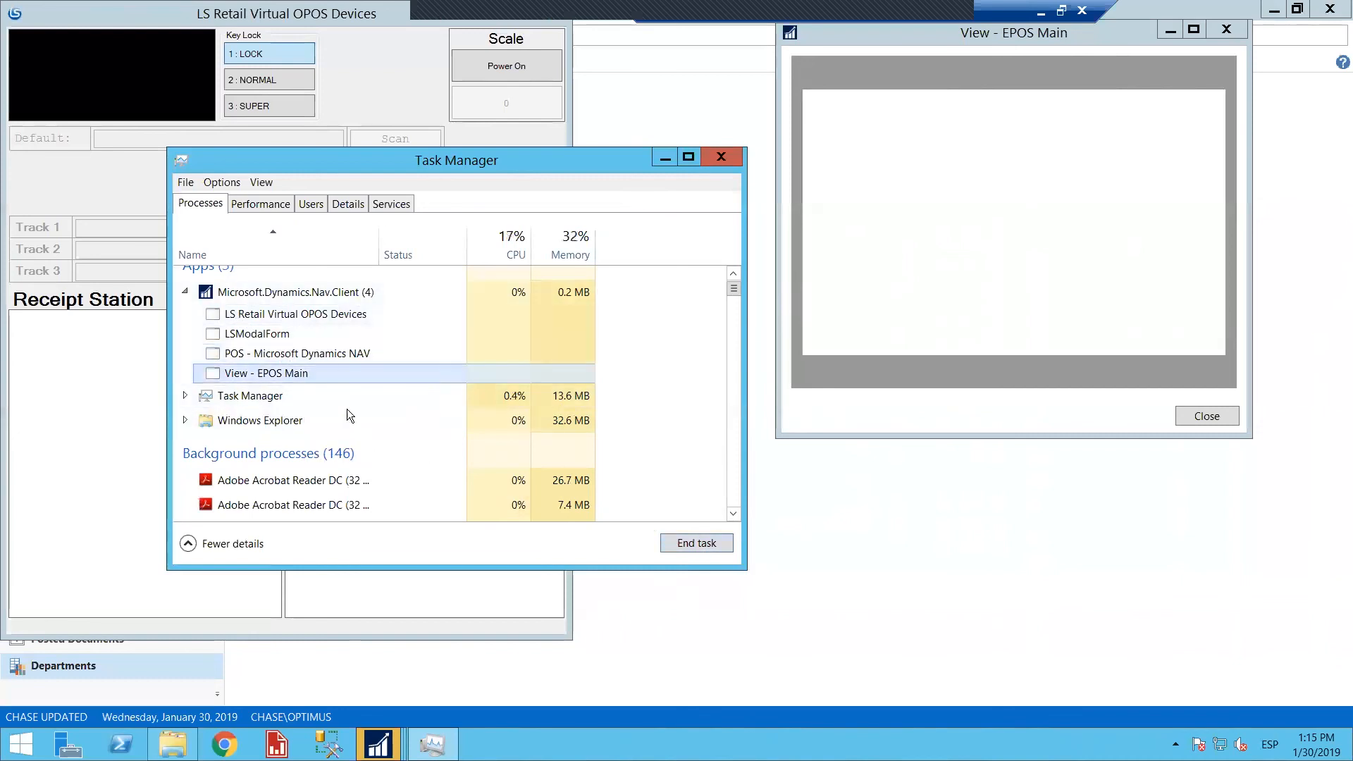
pyautogui.click(730, 158)
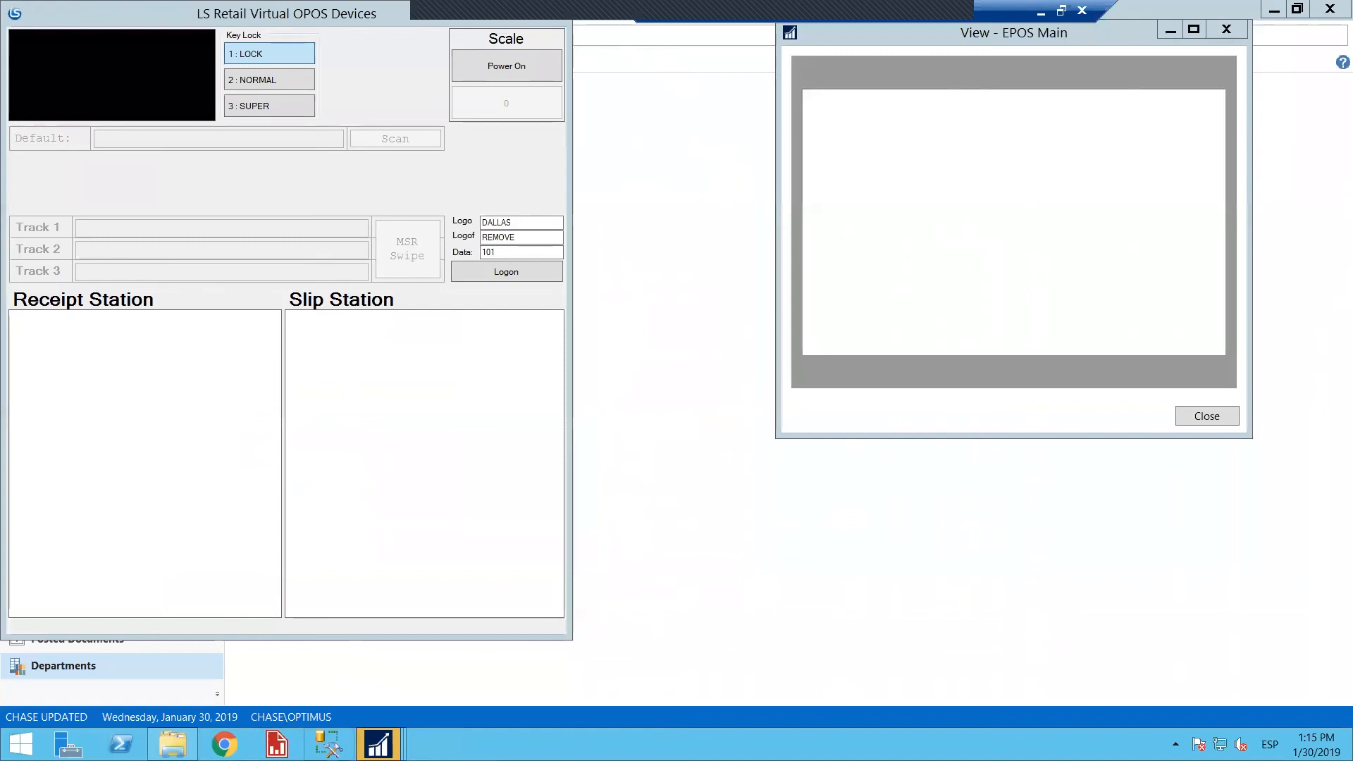
# Try to bring the View - EPOS Main window to the front from the open NAV client windows
pyautogui.moveTo(380, 740)
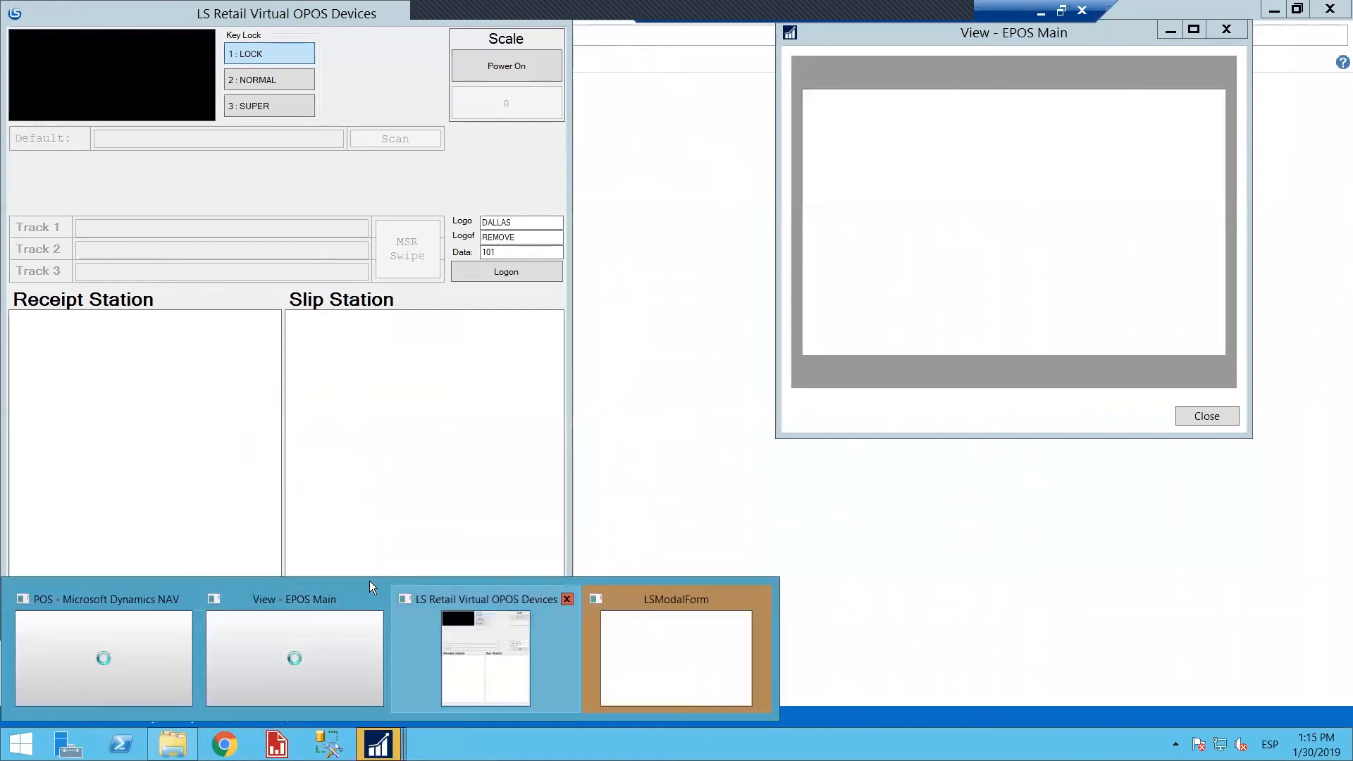
pyautogui.click(290, 601)
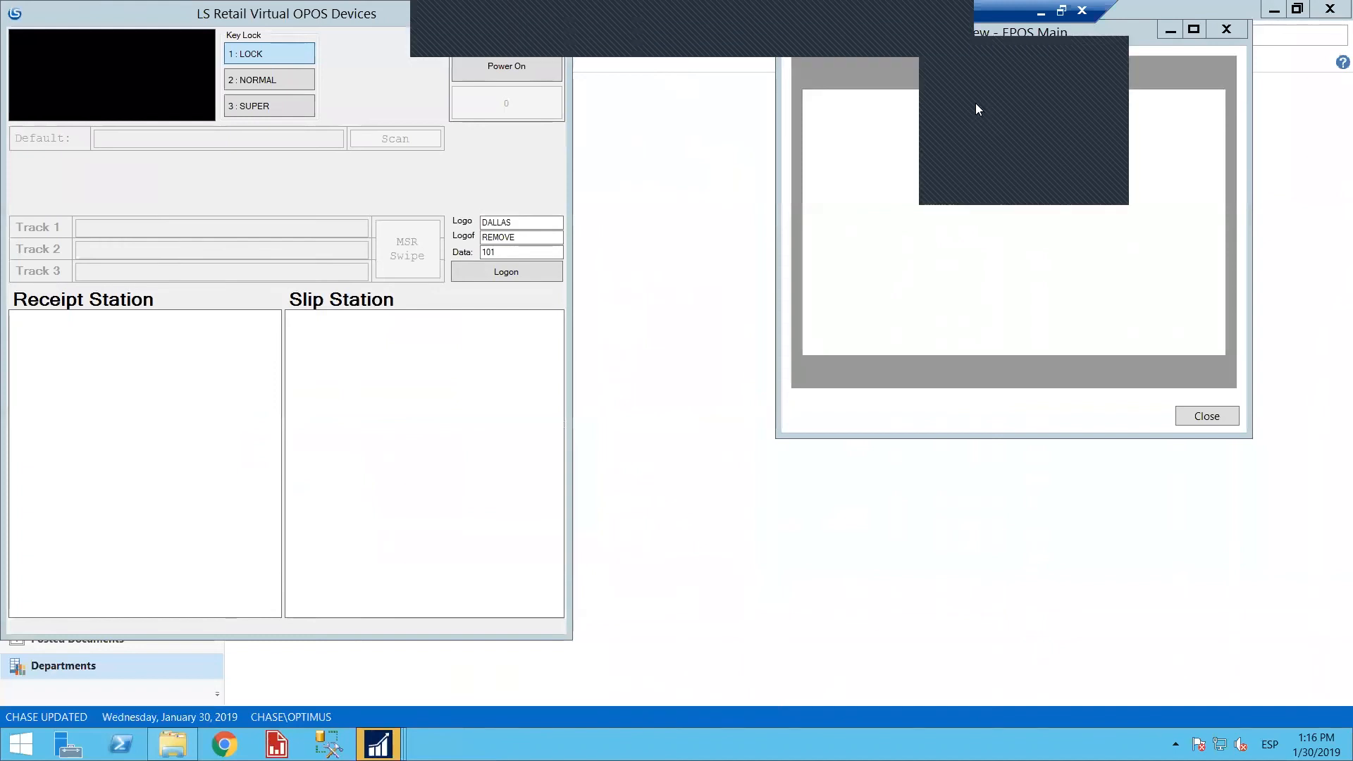
pyautogui.hotkey('alt', 'c')
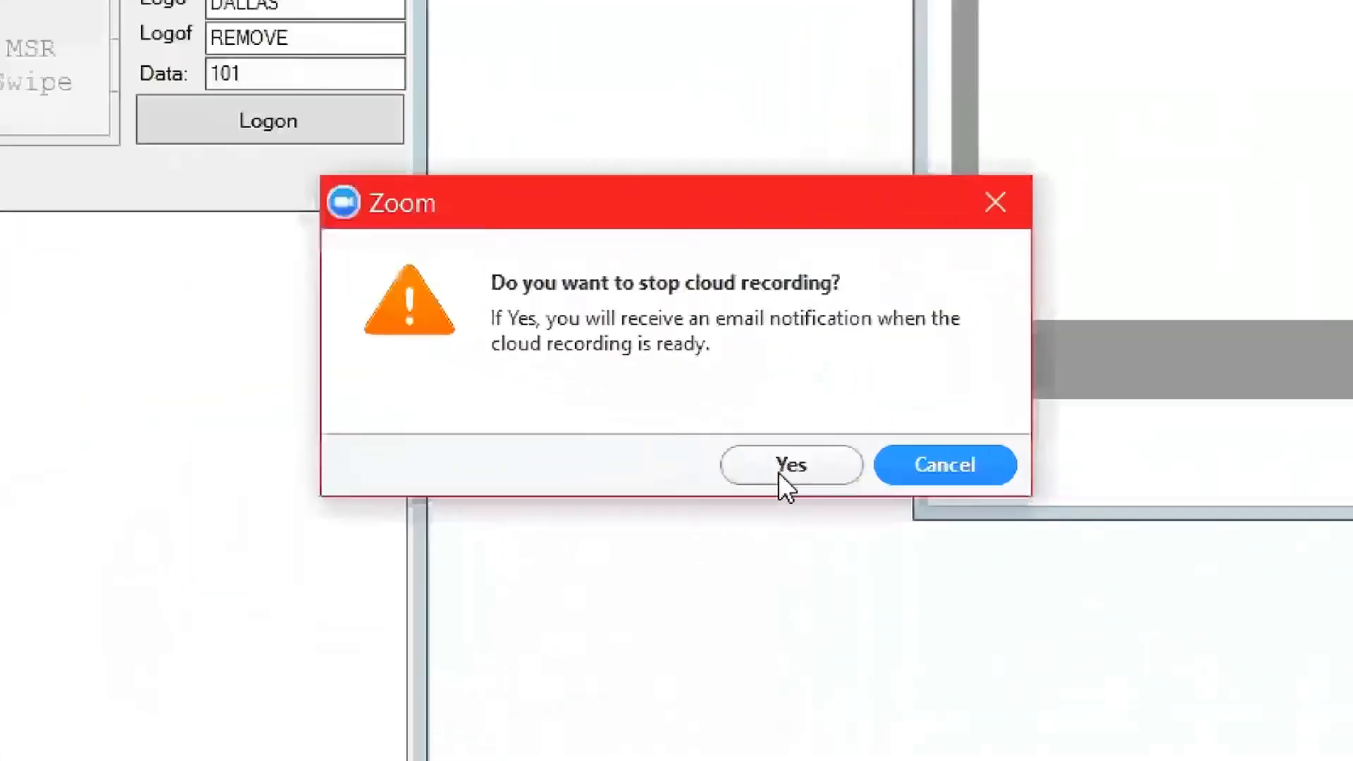